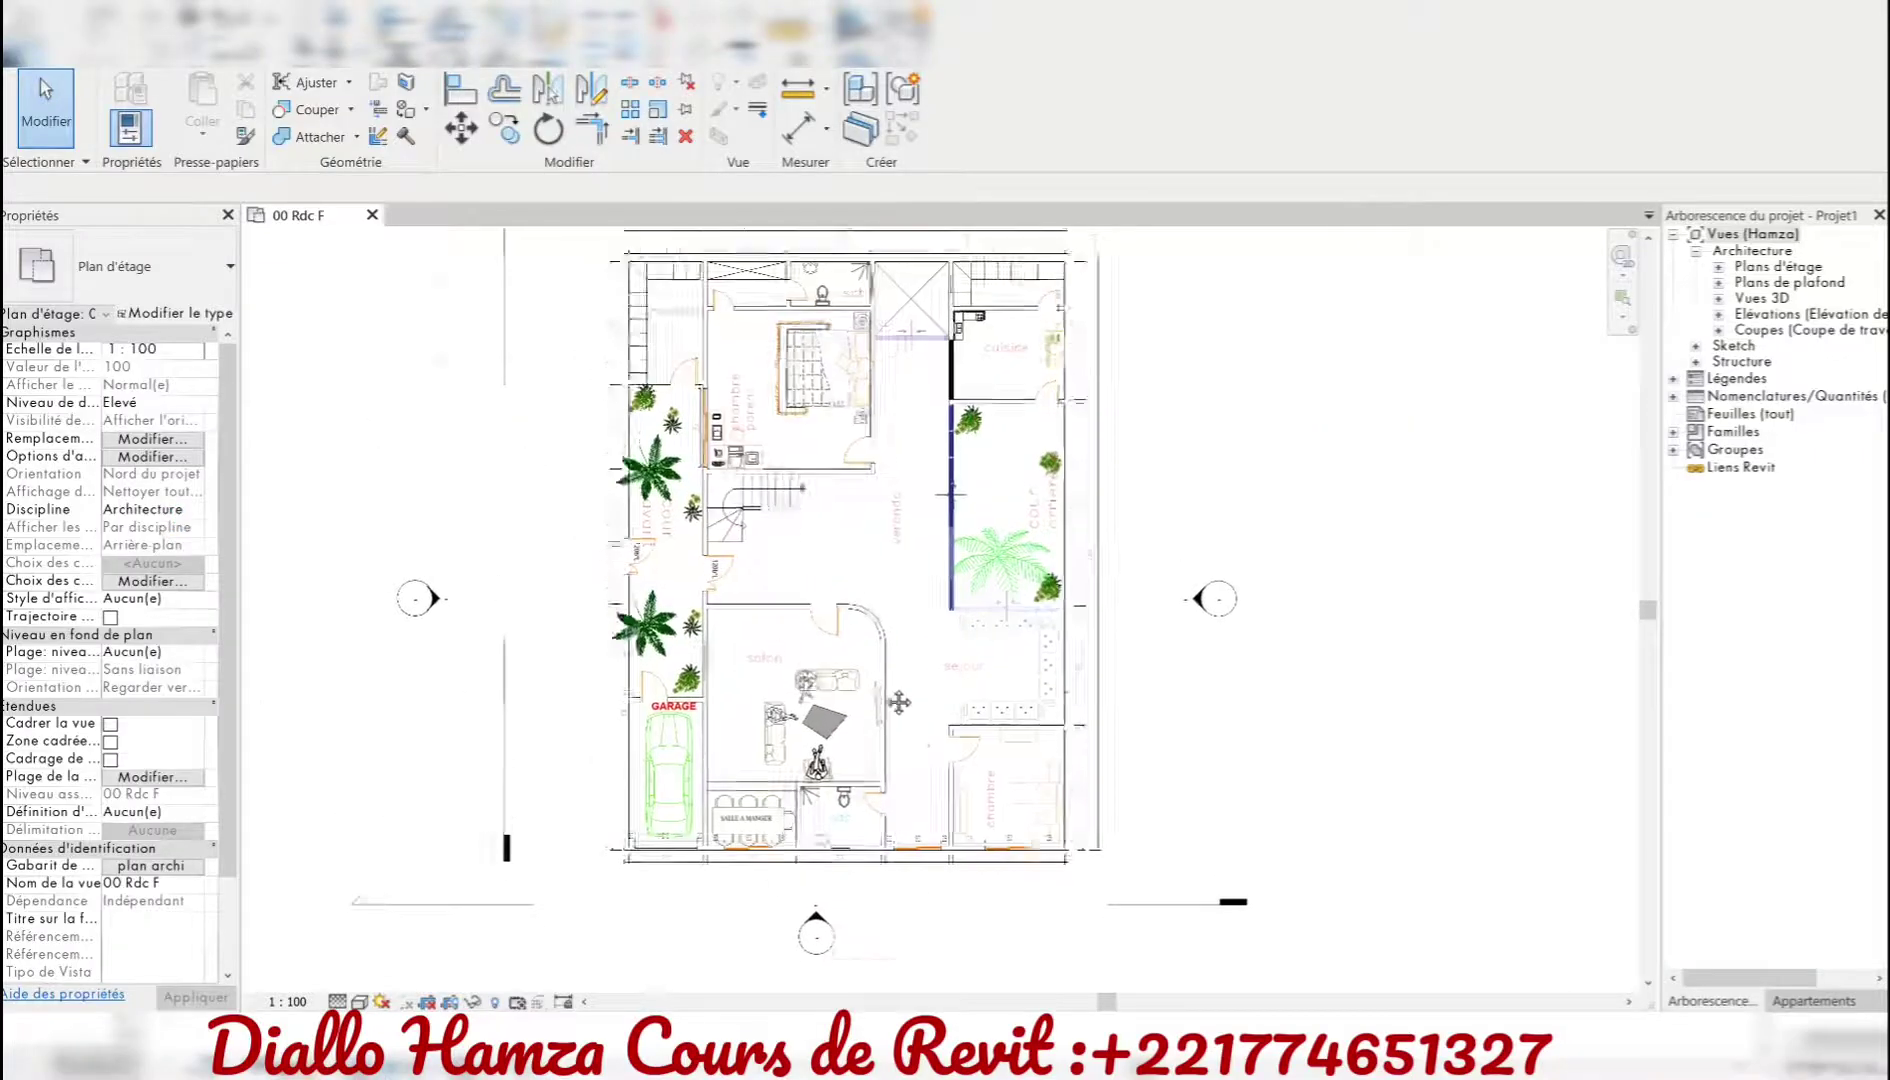
- Start a detail line on the ground-floor plan, then cancel it
{"action": "scroll", "coordinate": [815, 686], "scroll_direction": "up", "scroll_amount": 3}
{"action": "key", "text": "d"}
{"action": "key", "text": "l"}
{"action": "left_click", "coordinate": [743, 703]}
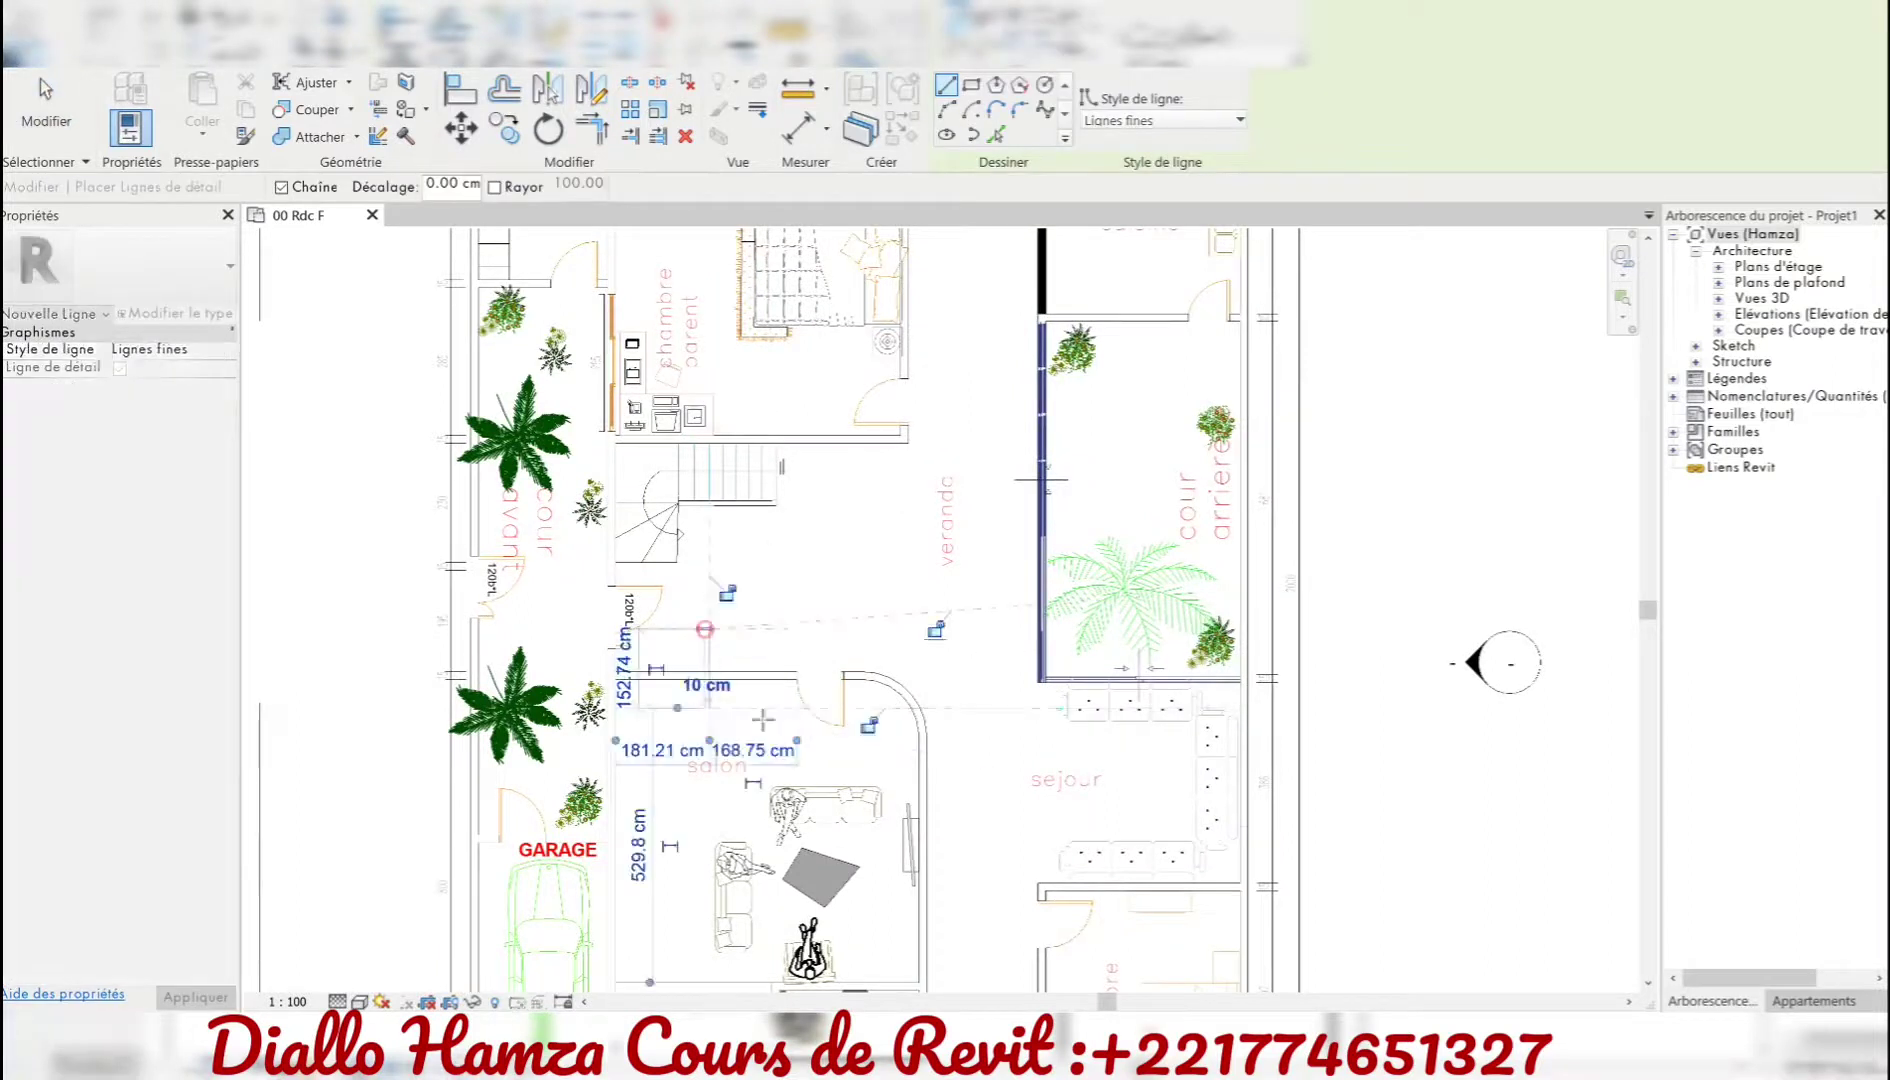
{"action": "key", "text": "Escape"}
{"action": "key", "text": "Escape"}
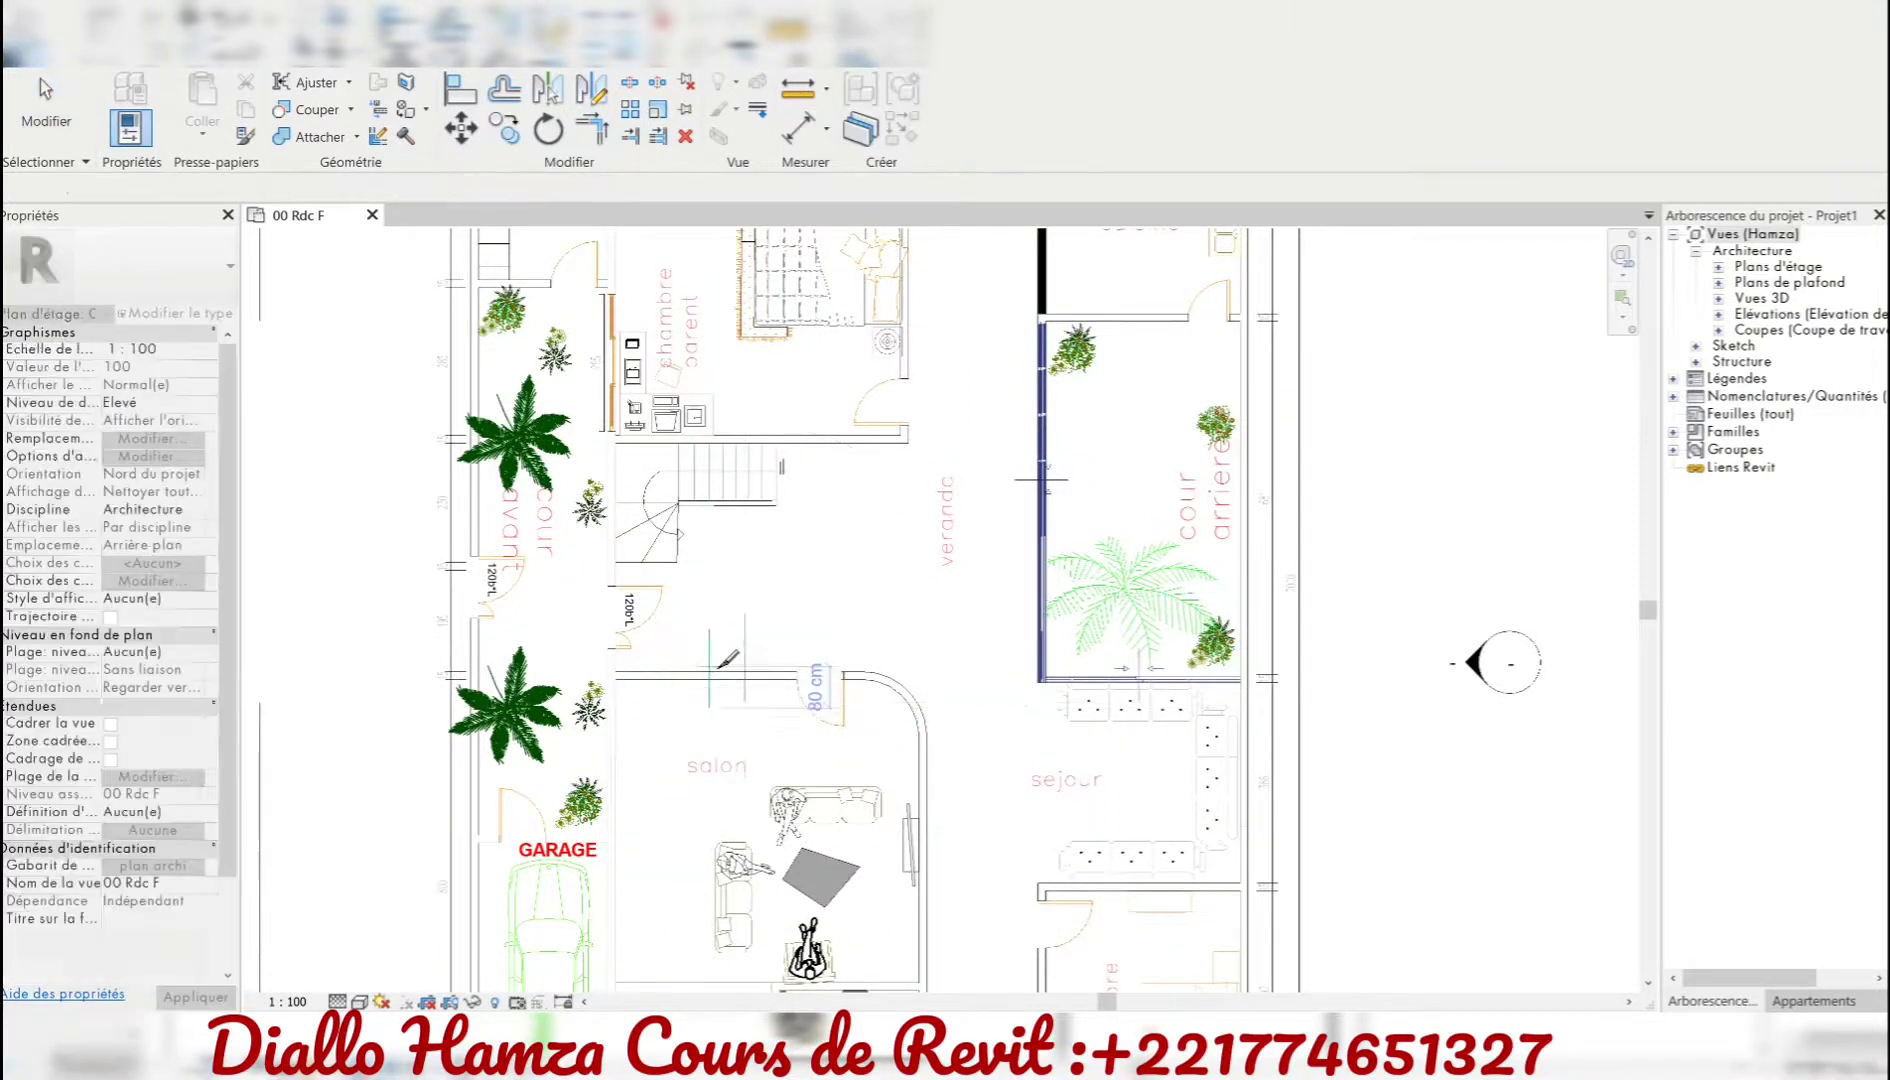
- Invoke the Split command (SL) on the salon wall and scroll beside the plan
{"action": "scroll", "coordinate": [718, 672], "scroll_direction": "up", "scroll_amount": 4}
{"action": "key", "text": "s"}
{"action": "key", "text": "l"}
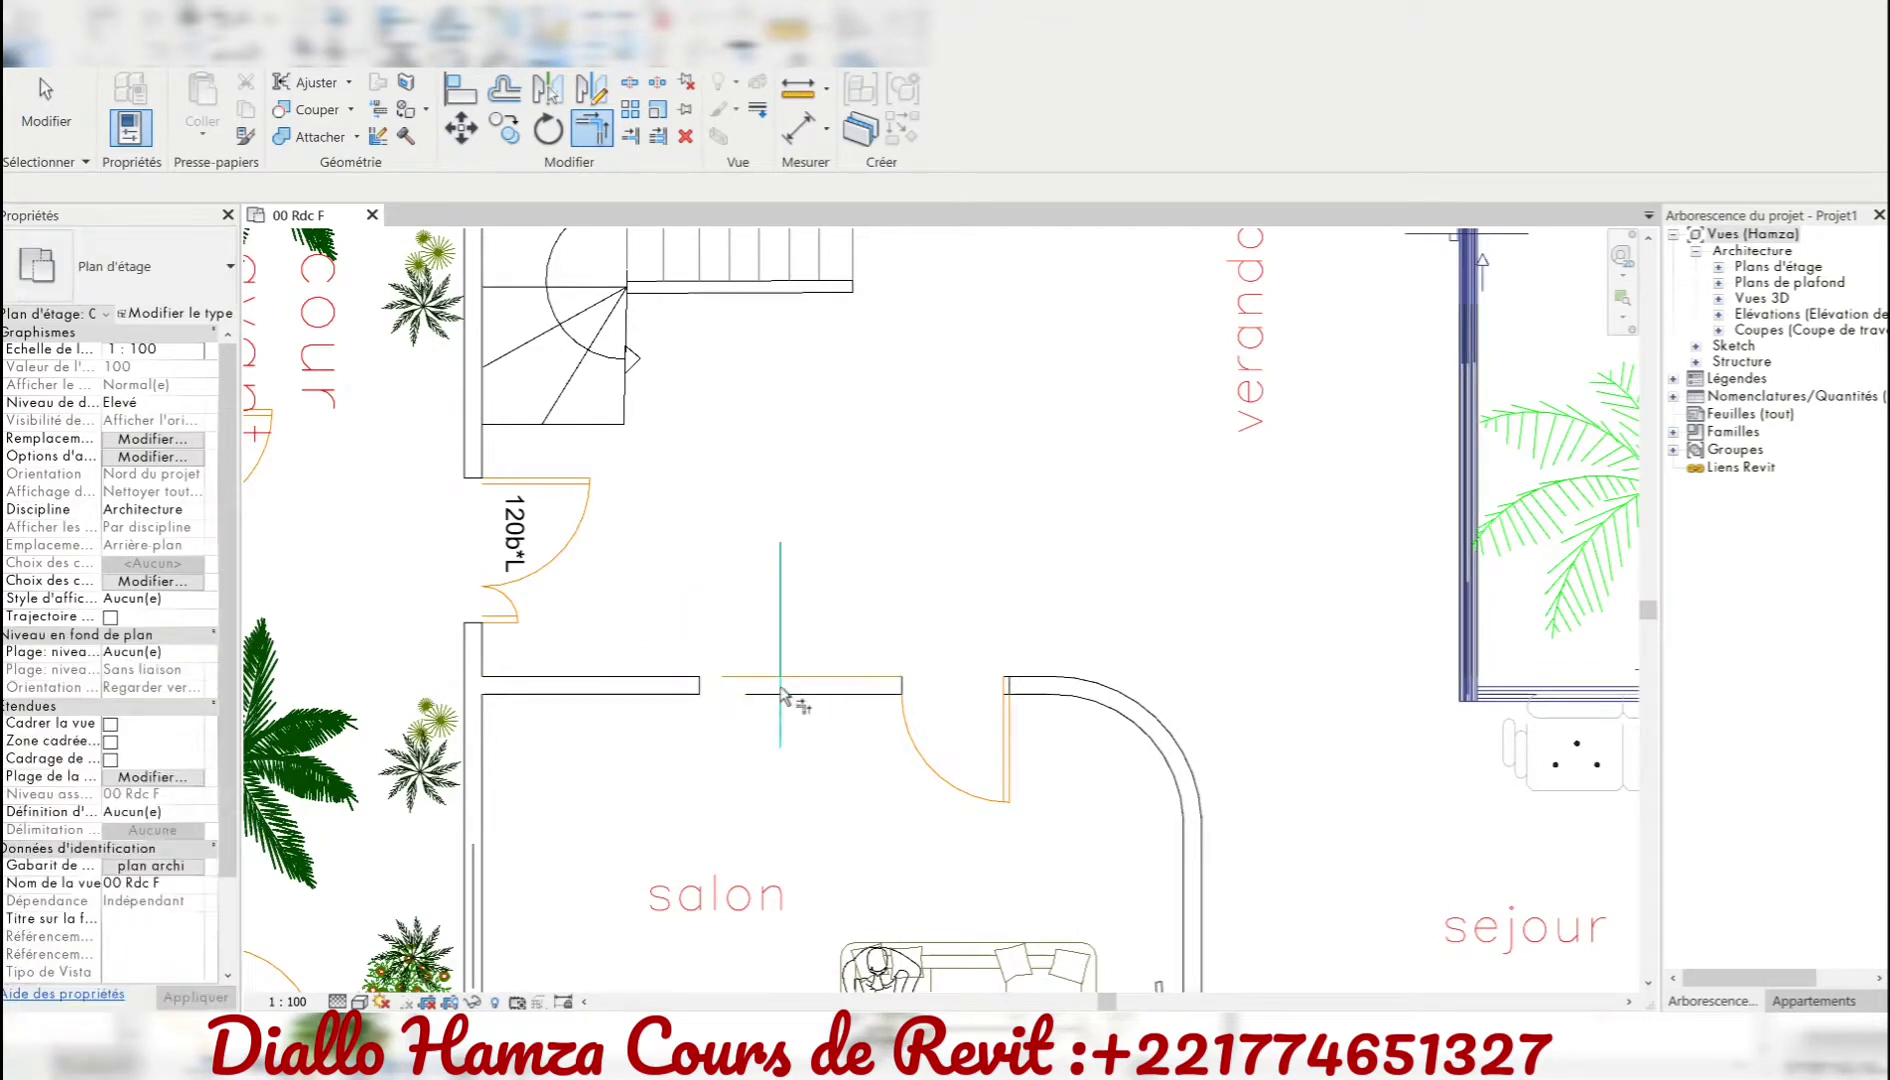
{"action": "scroll", "coordinate": [790, 697], "scroll_direction": "down", "scroll_amount": 2}
{"action": "scroll", "coordinate": [1017, 638], "scroll_direction": "down", "scroll_amount": 2}
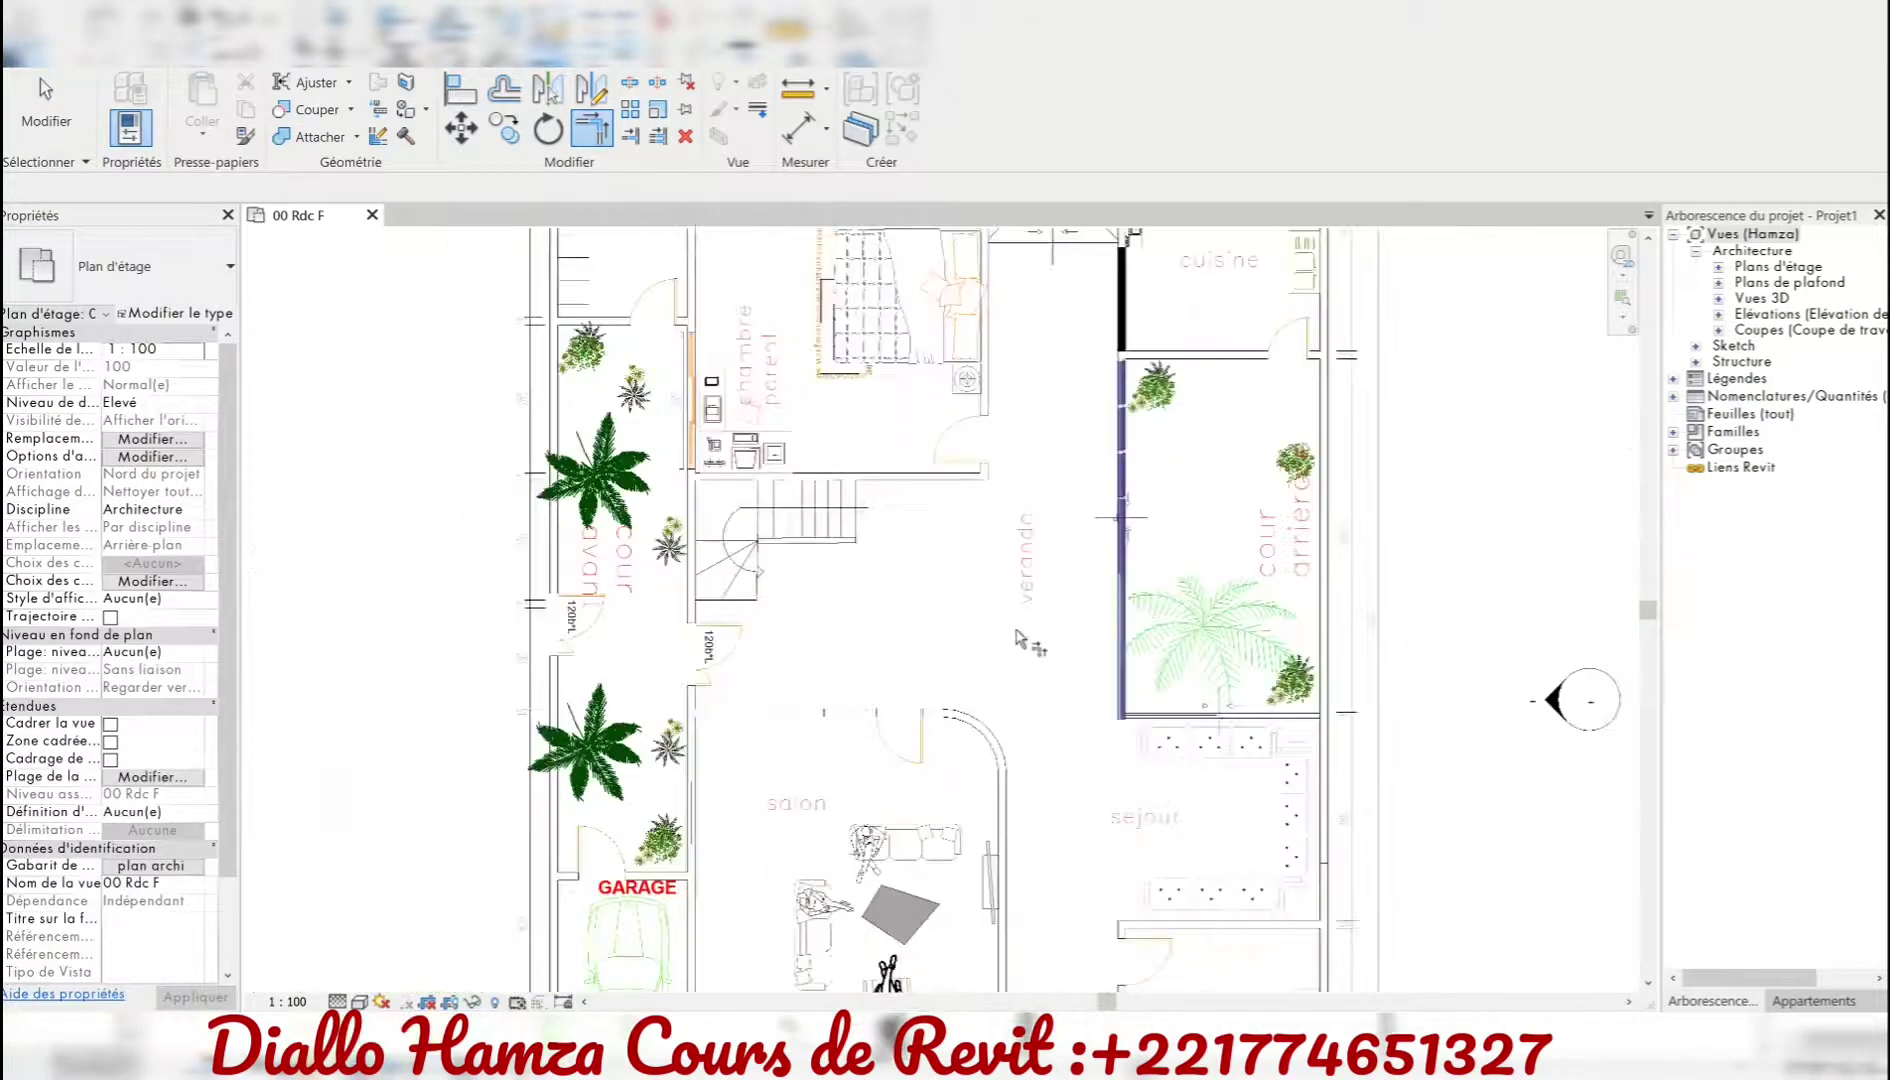
{"action": "scroll", "coordinate": [1120, 518], "scroll_direction": "down", "scroll_amount": 3}
- Sketch a detail-line rectangle and hexagon beside the plan, and open the default {3D} view
{"action": "key", "text": "d"}
{"action": "key", "text": "l"}
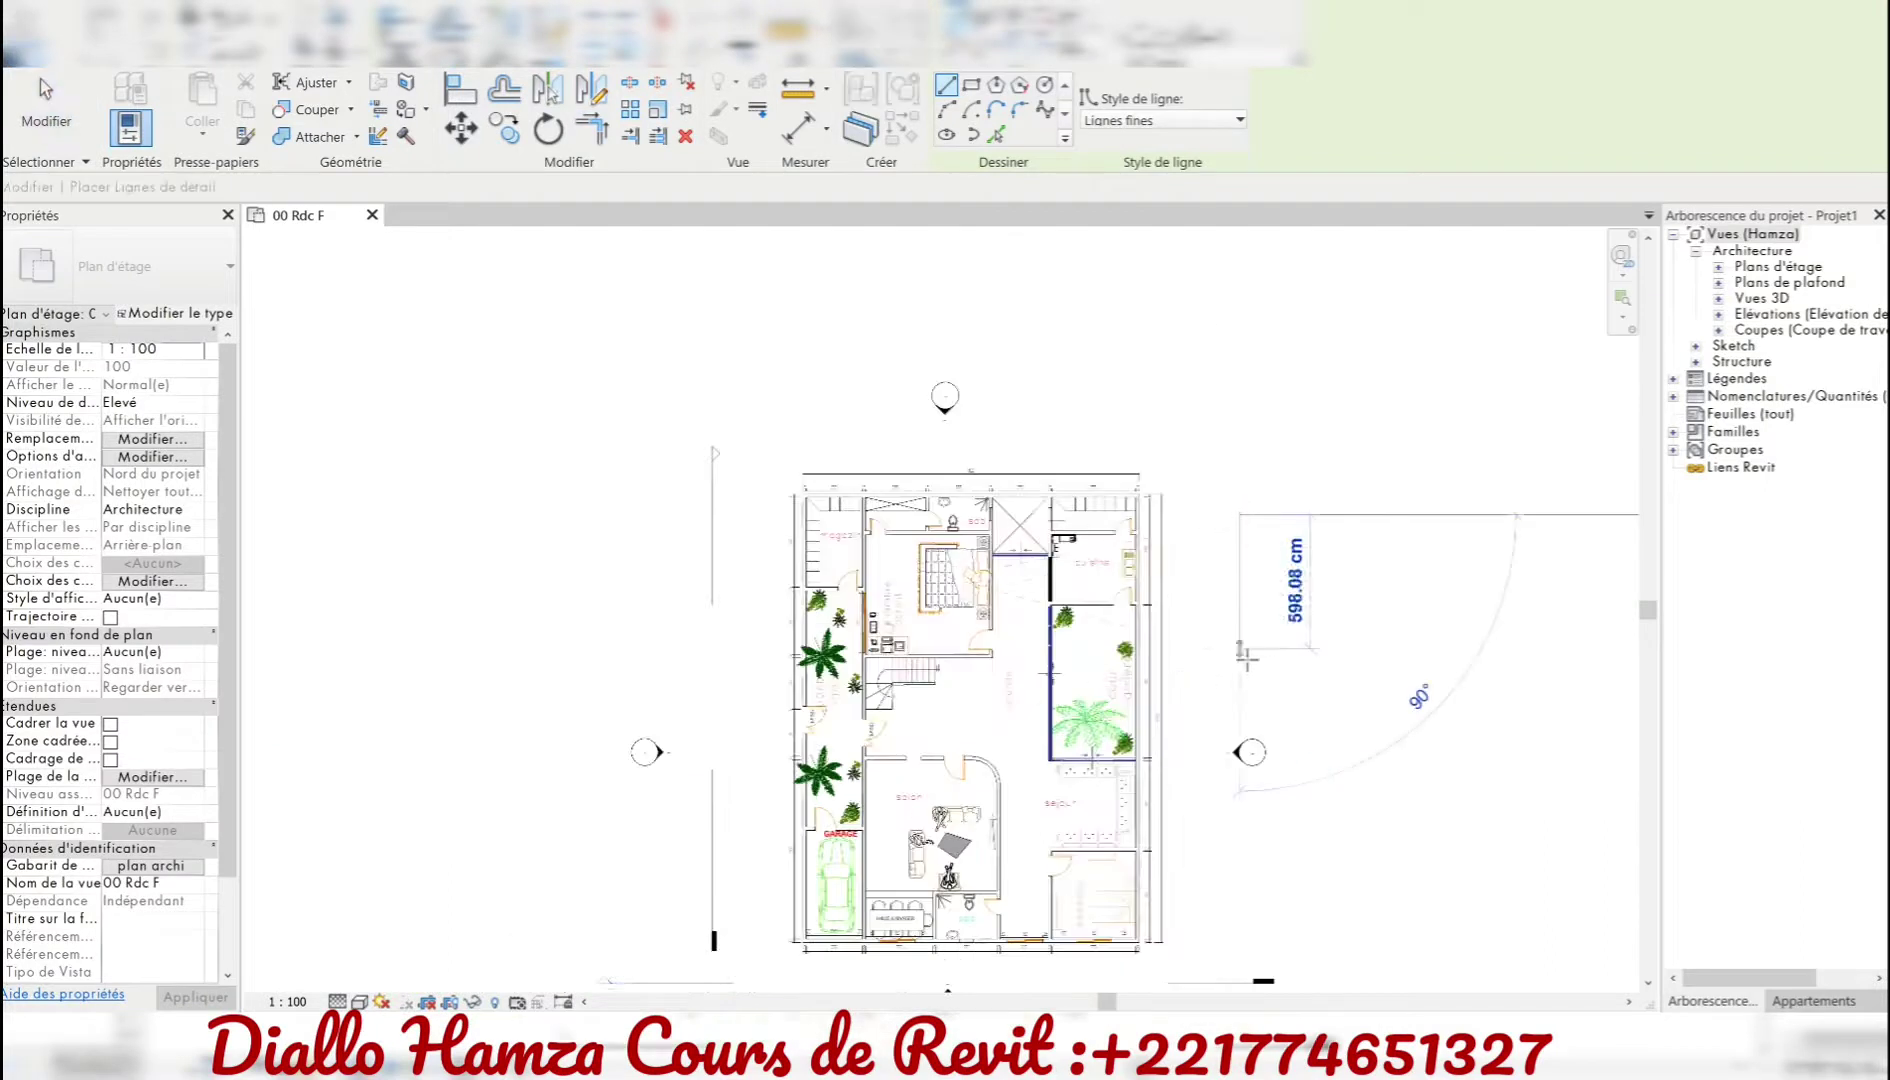
{"action": "left_click", "coordinate": [1242, 657]}
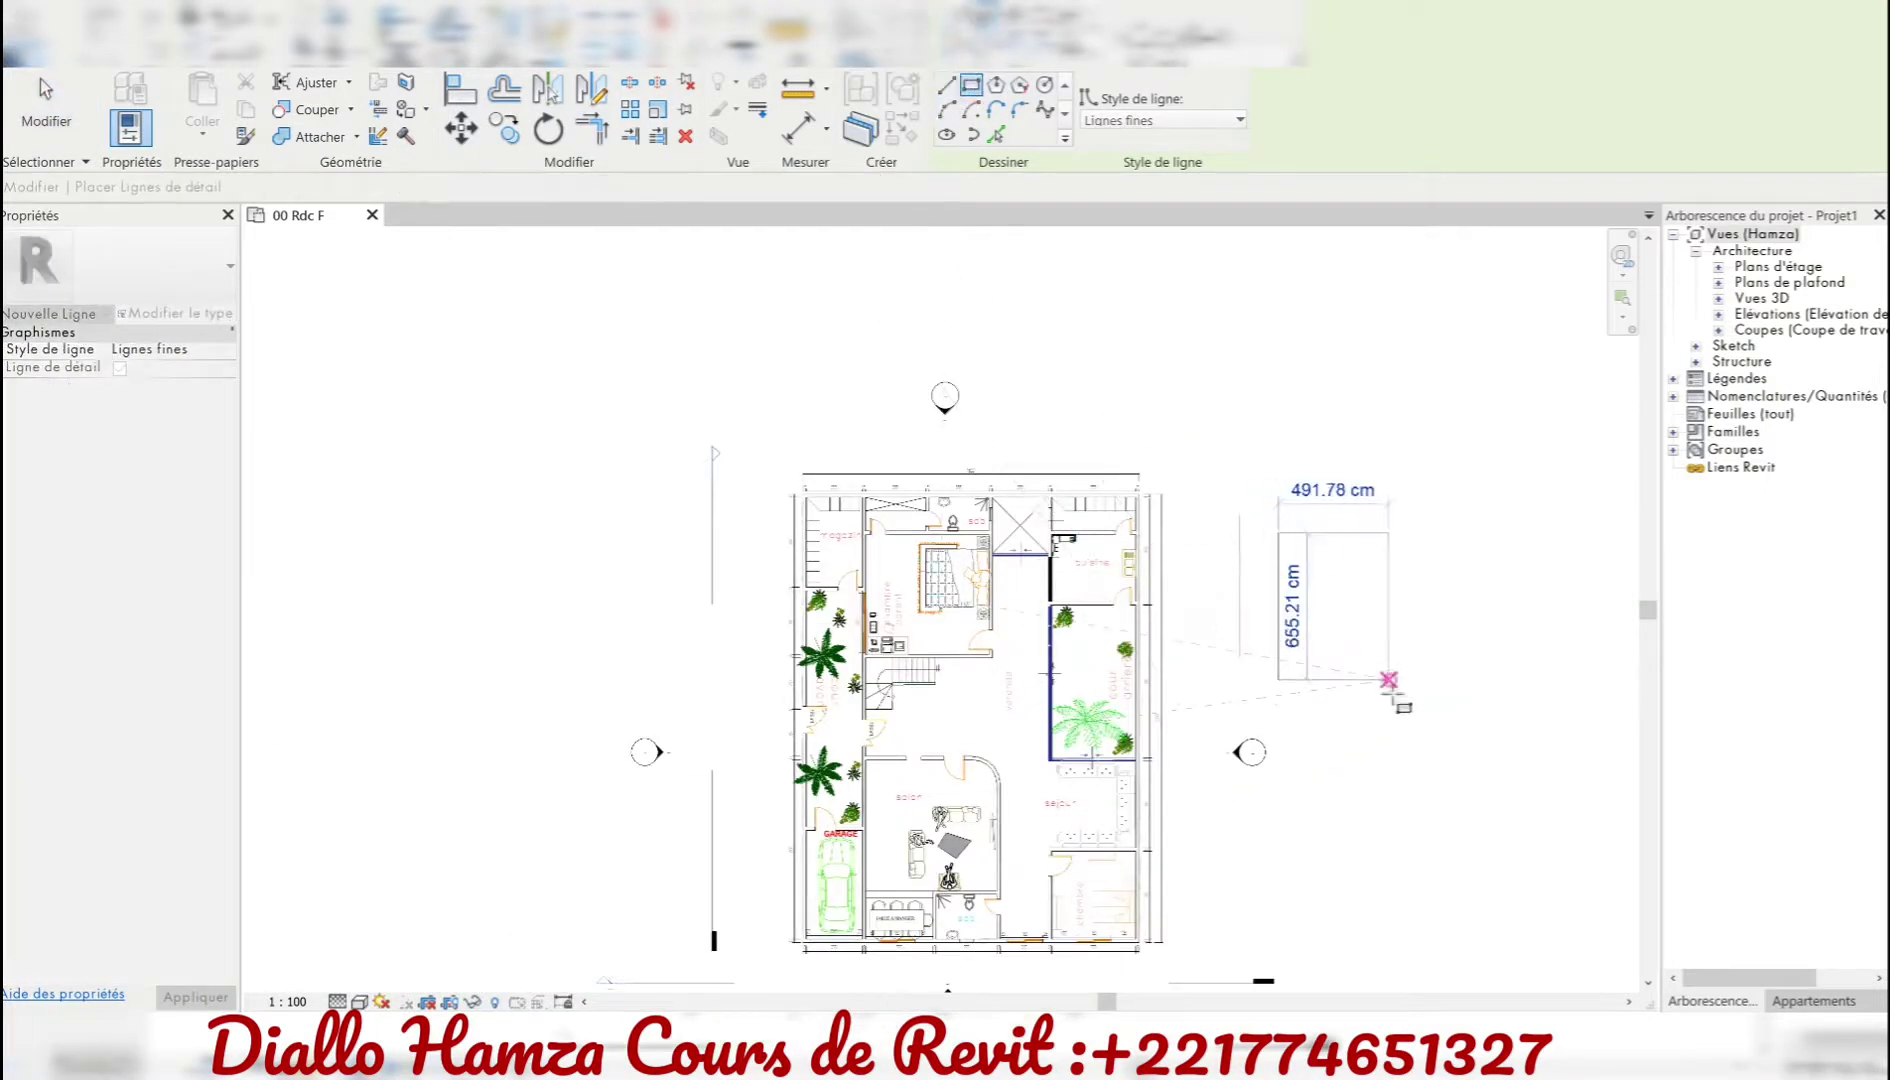
{"action": "left_click", "coordinate": [1389, 680]}
{"action": "left_click", "coordinate": [996, 84]}
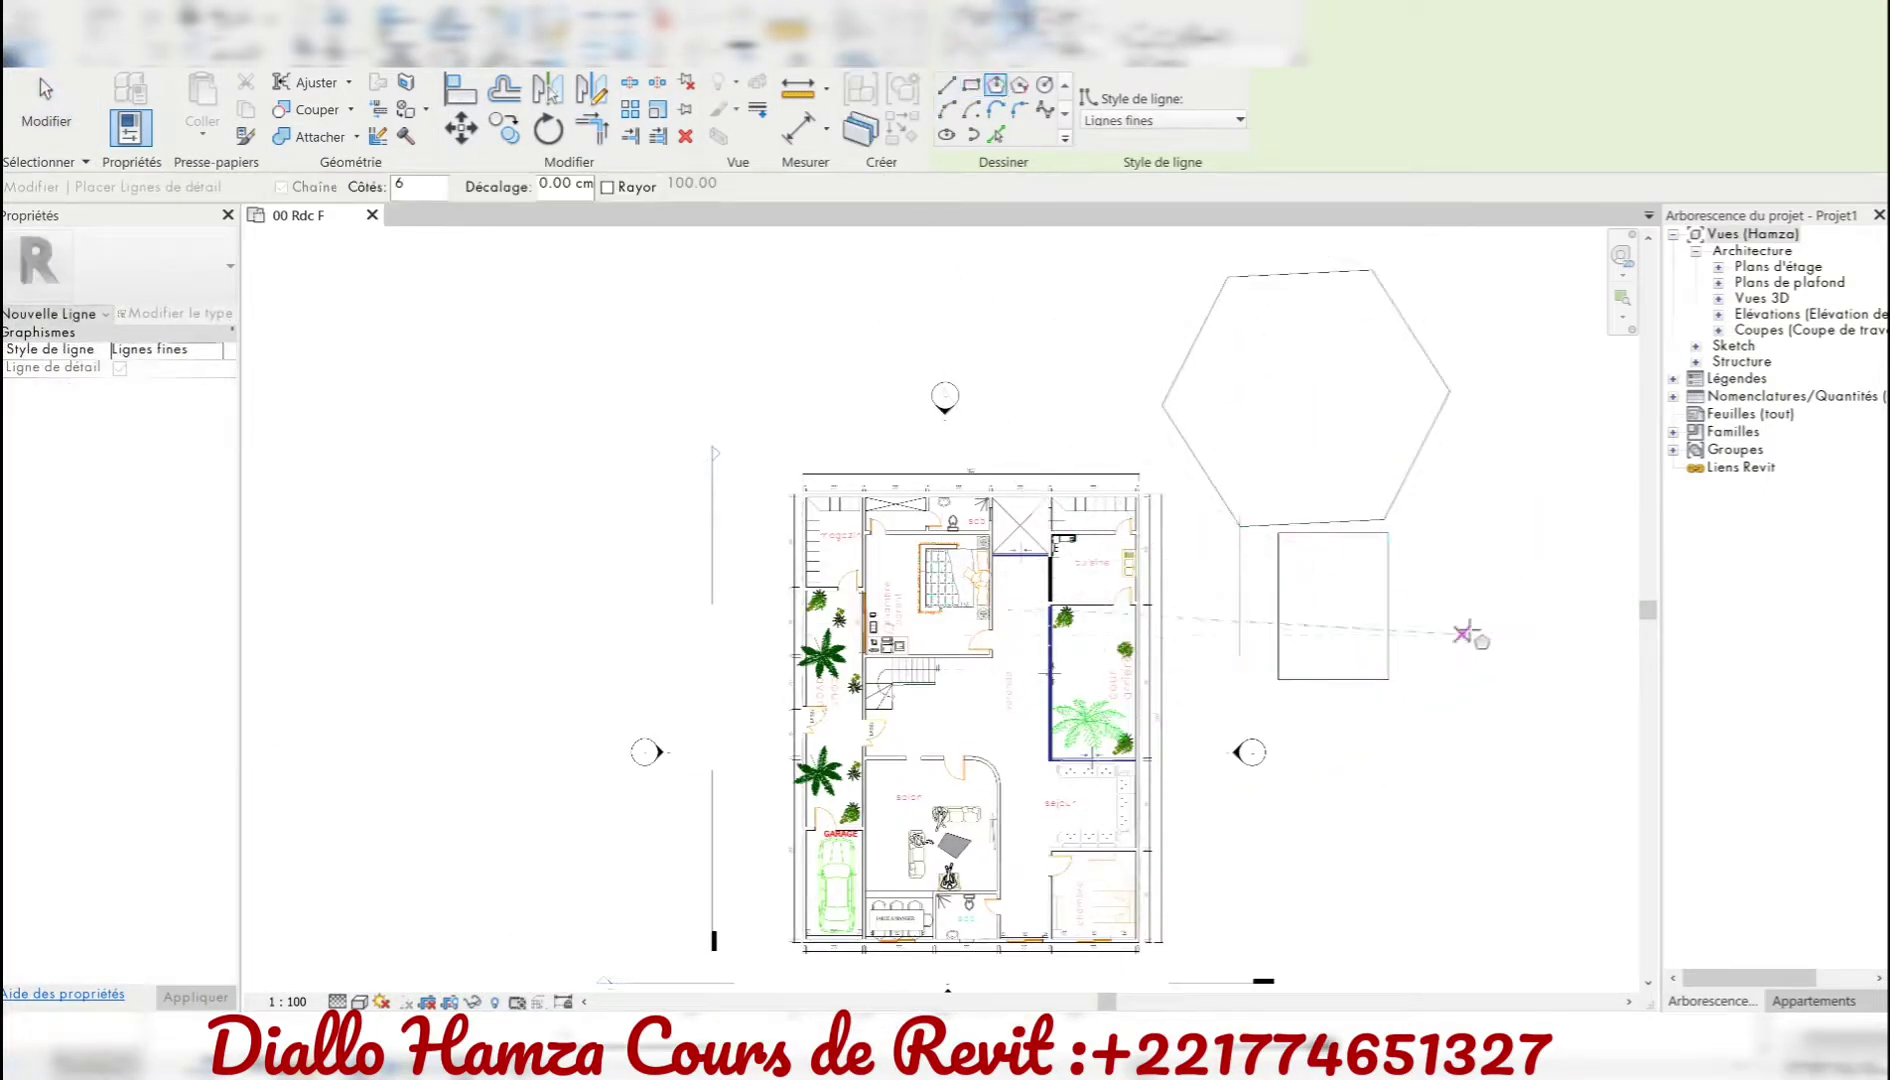
{"action": "left_click", "coordinate": [1718, 298]}
{"action": "double_click", "coordinate": [1772, 329]}
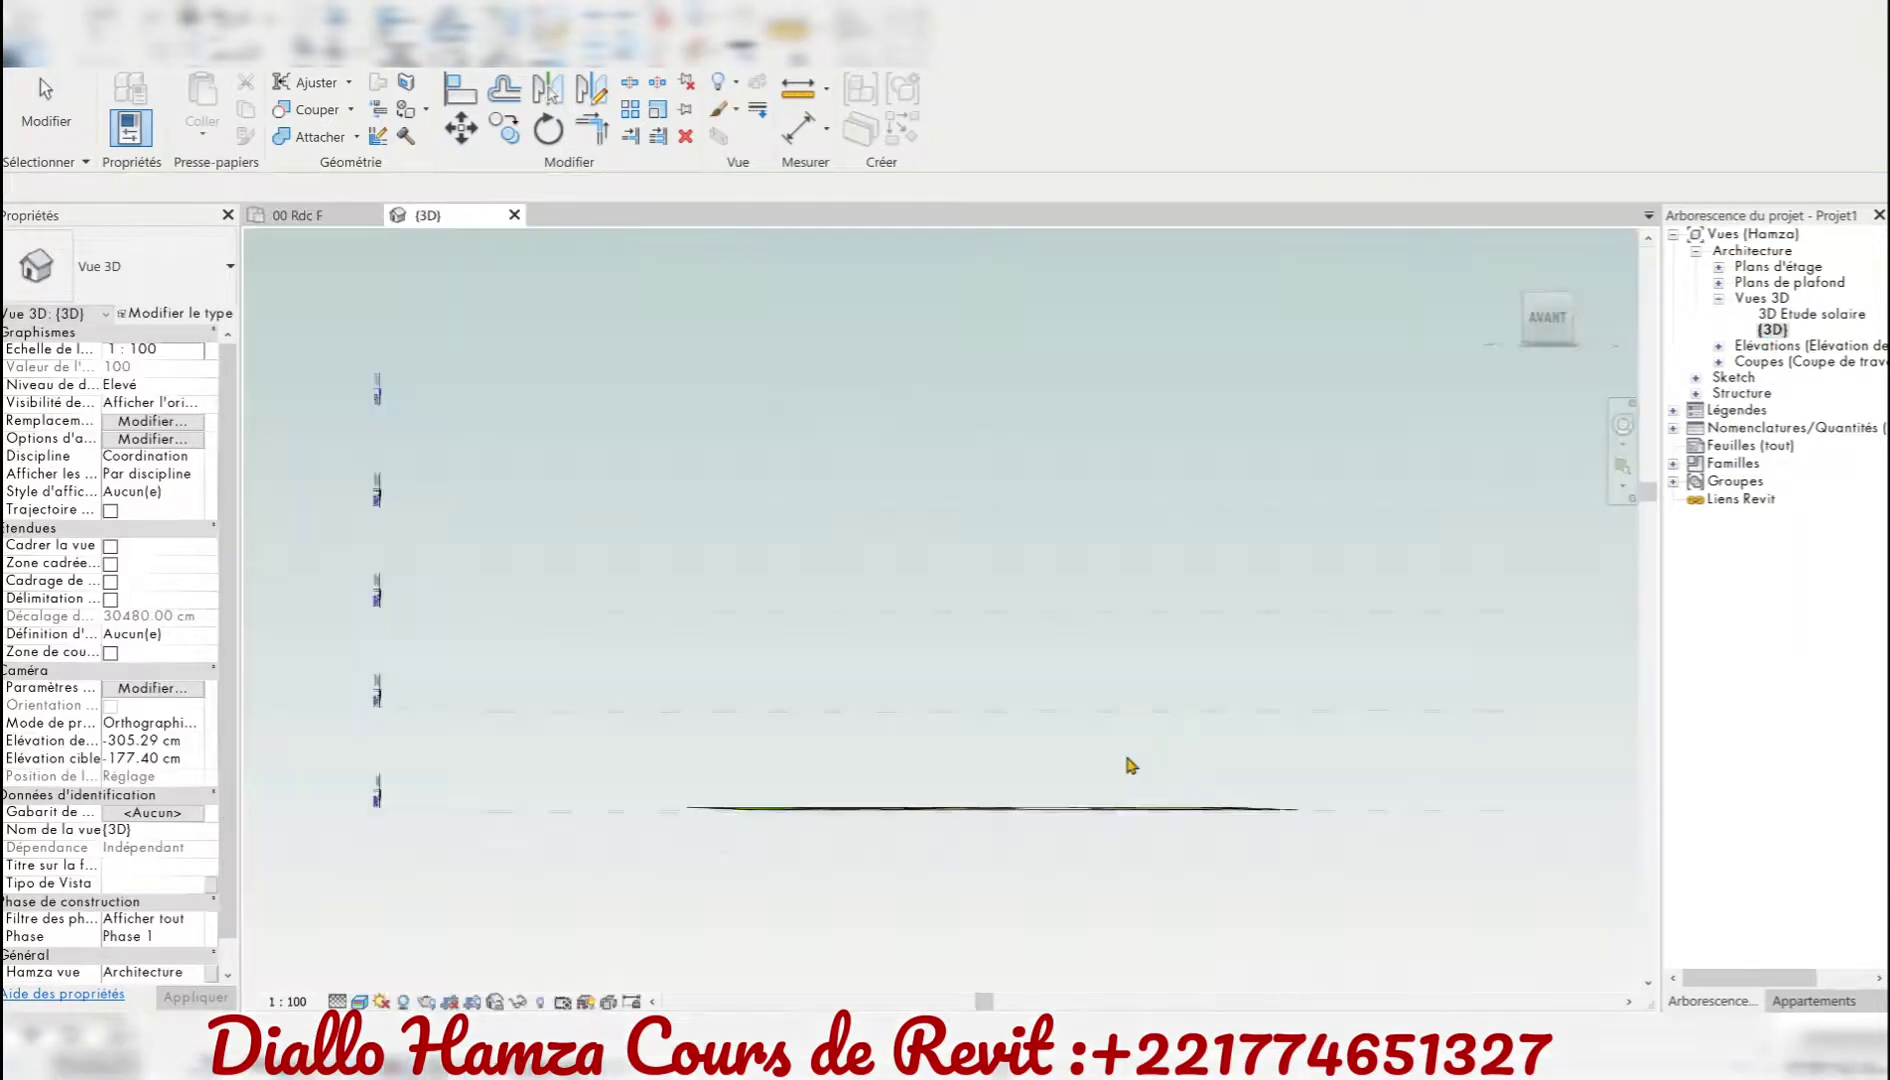
- Orbit the apartment model to an isometric top view
{"action": "middle_click_drag", "start_coordinate": [1149, 676], "coordinate": [596, 233], "text": "shift"}
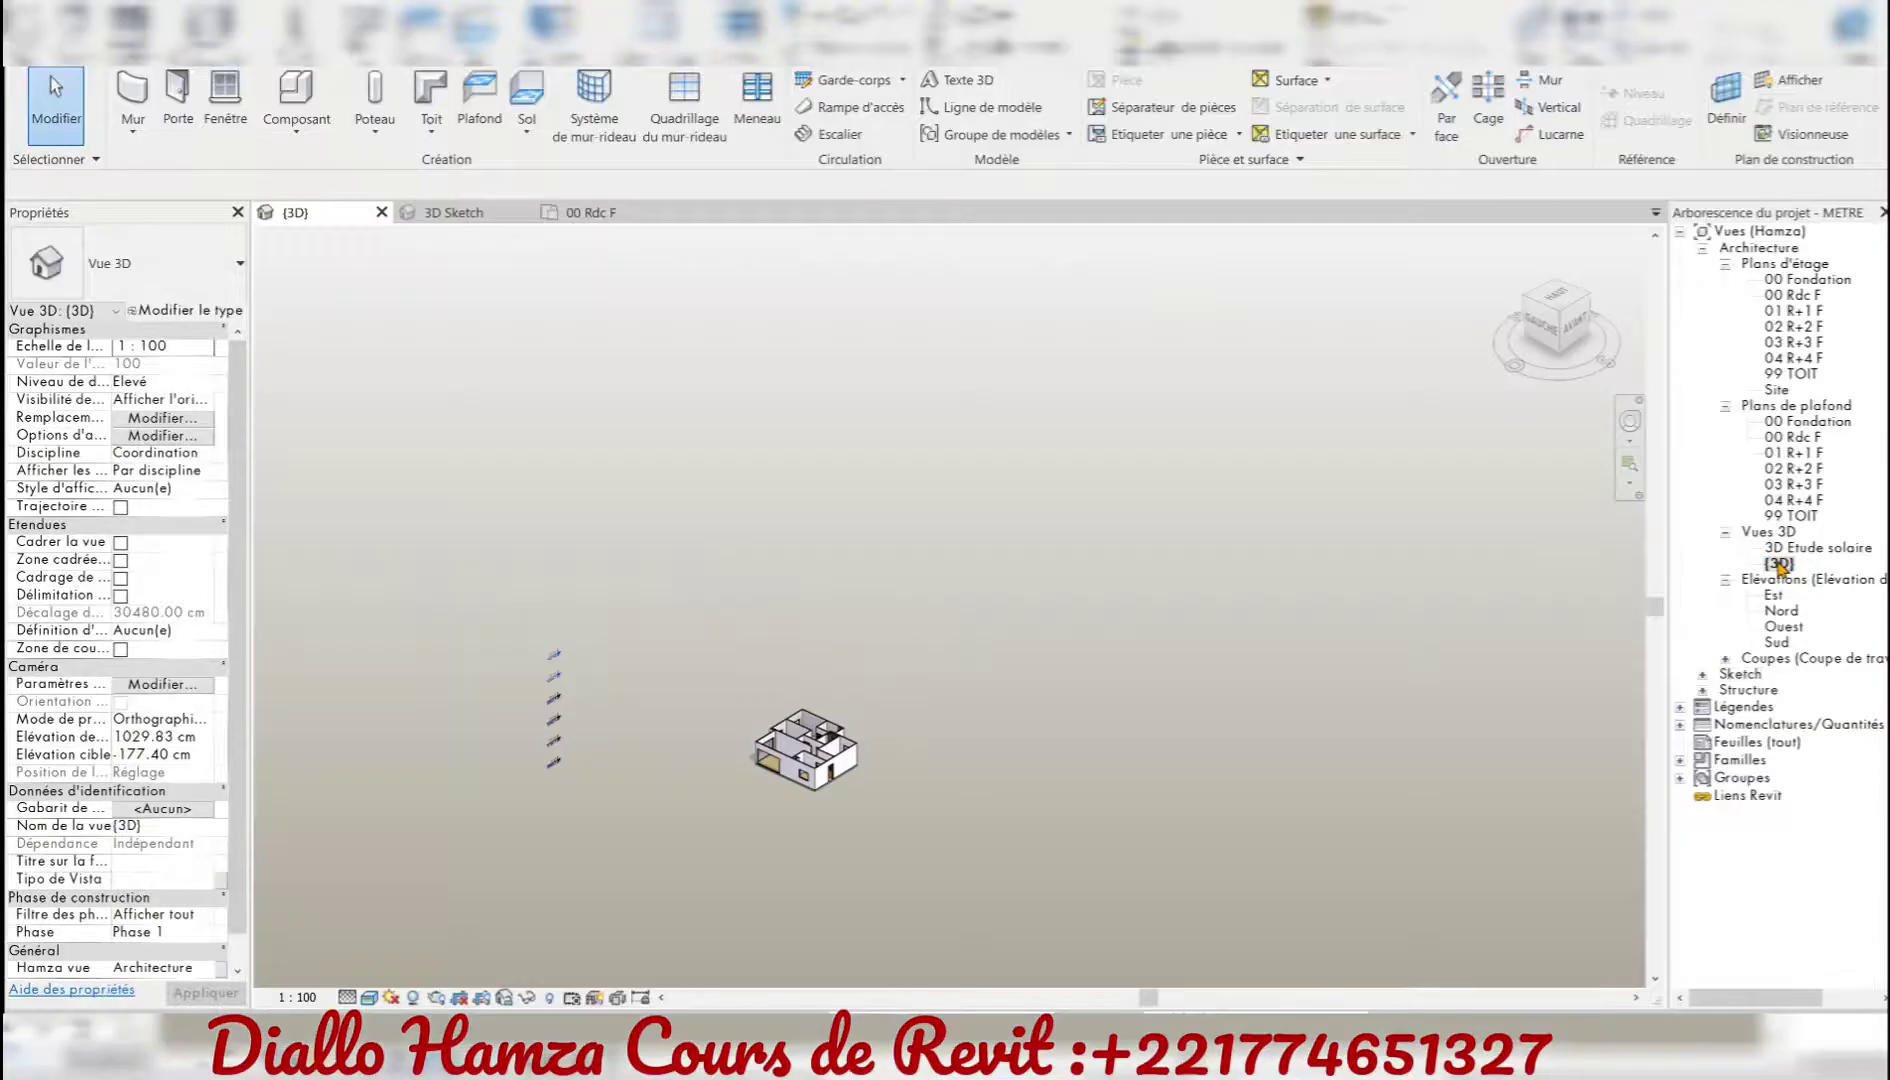
- Fit the 3D view, switch to the 00 Rdc F plan and dimension the left walls
{"action": "key", "text": "z"}
{"action": "key", "text": "f"}
{"action": "key", "text": "ctrl+Tab"}
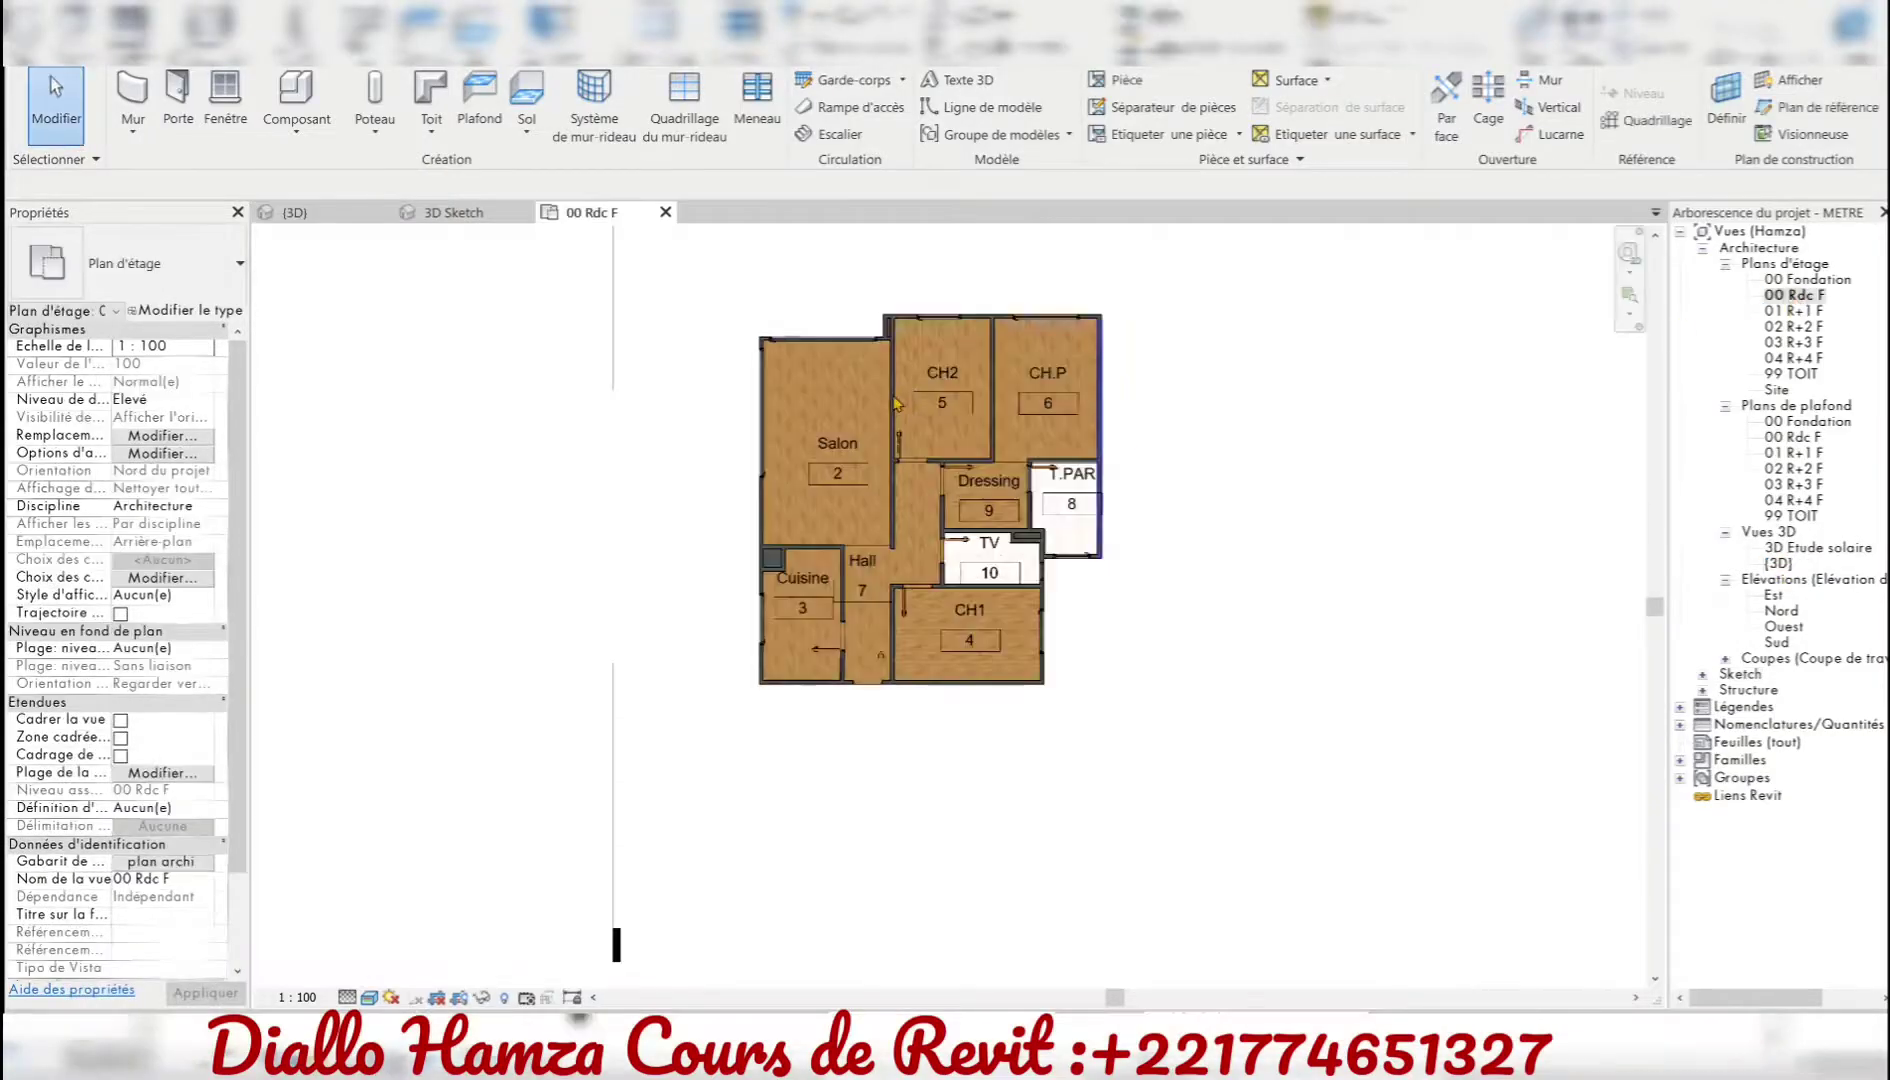
{"action": "key", "text": "z"}
{"action": "key", "text": "f"}
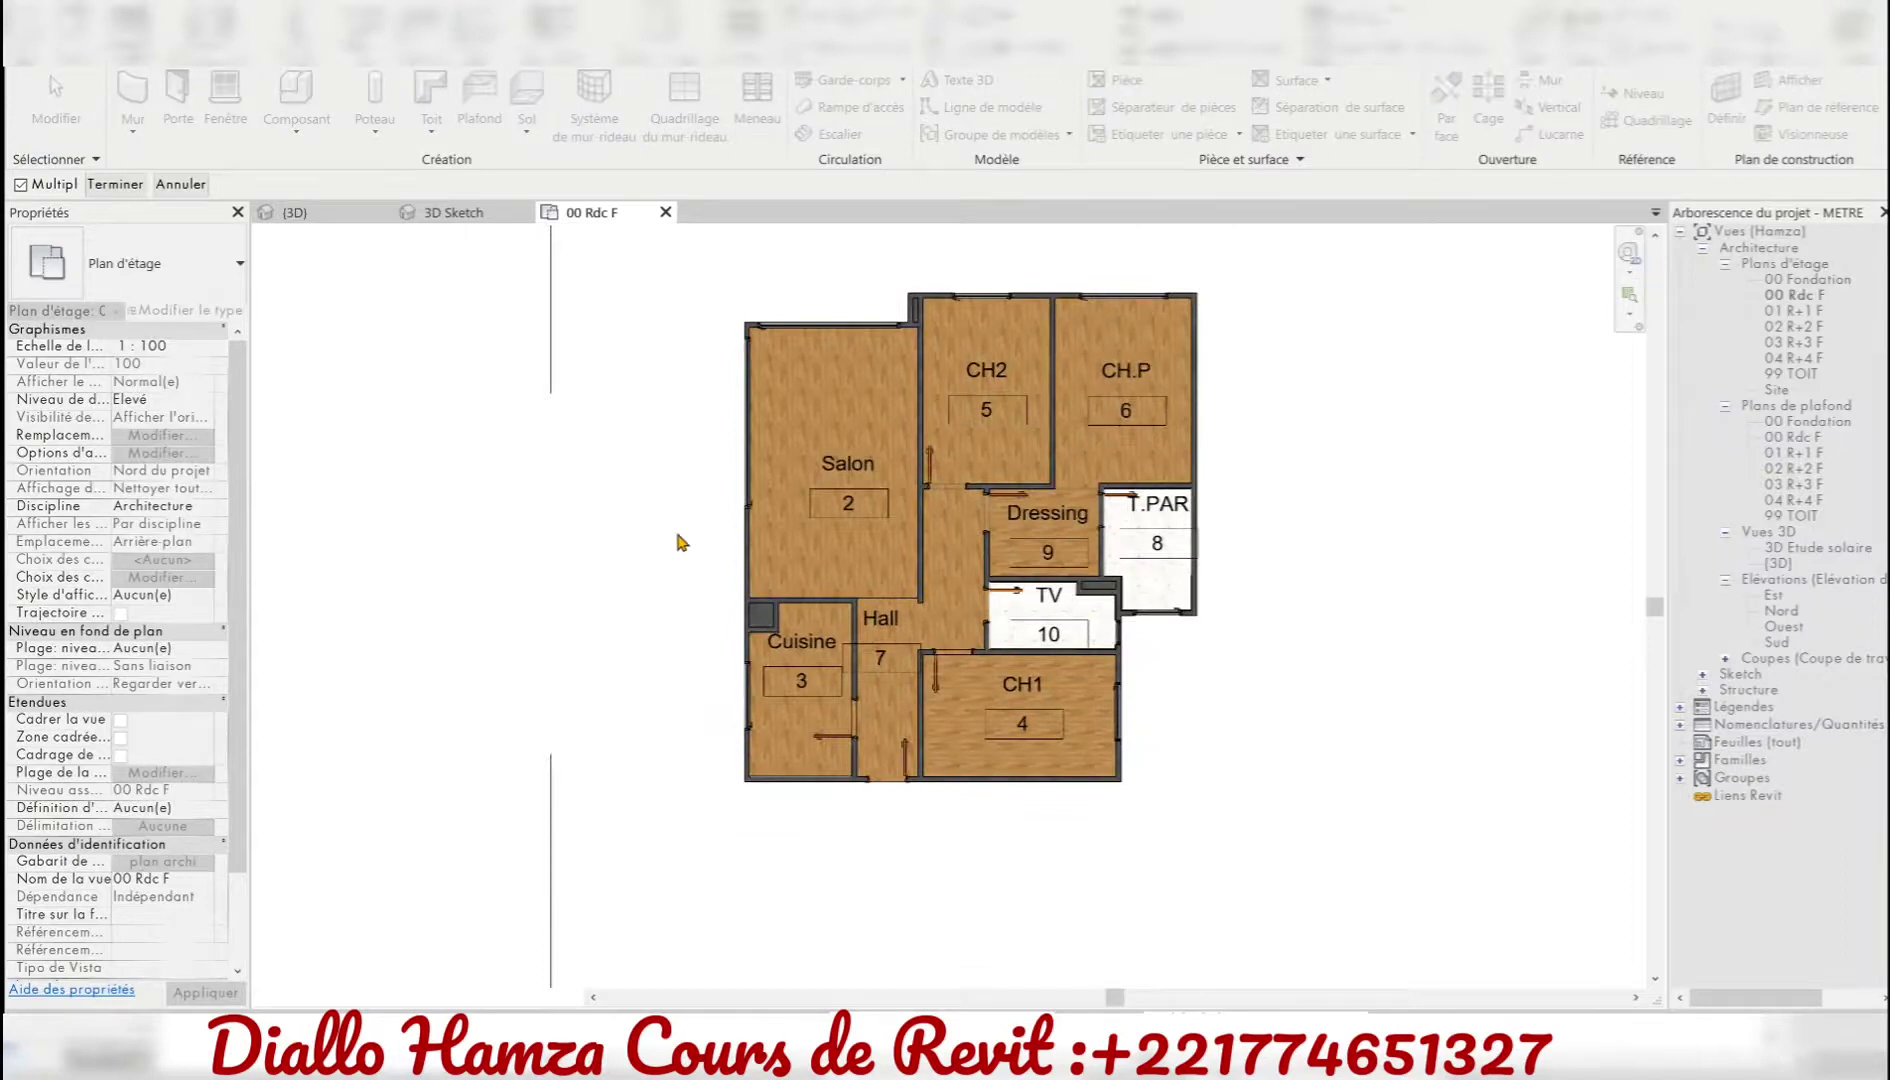
{"action": "scroll", "coordinate": [742, 560], "scroll_direction": "up", "scroll_amount": 2}
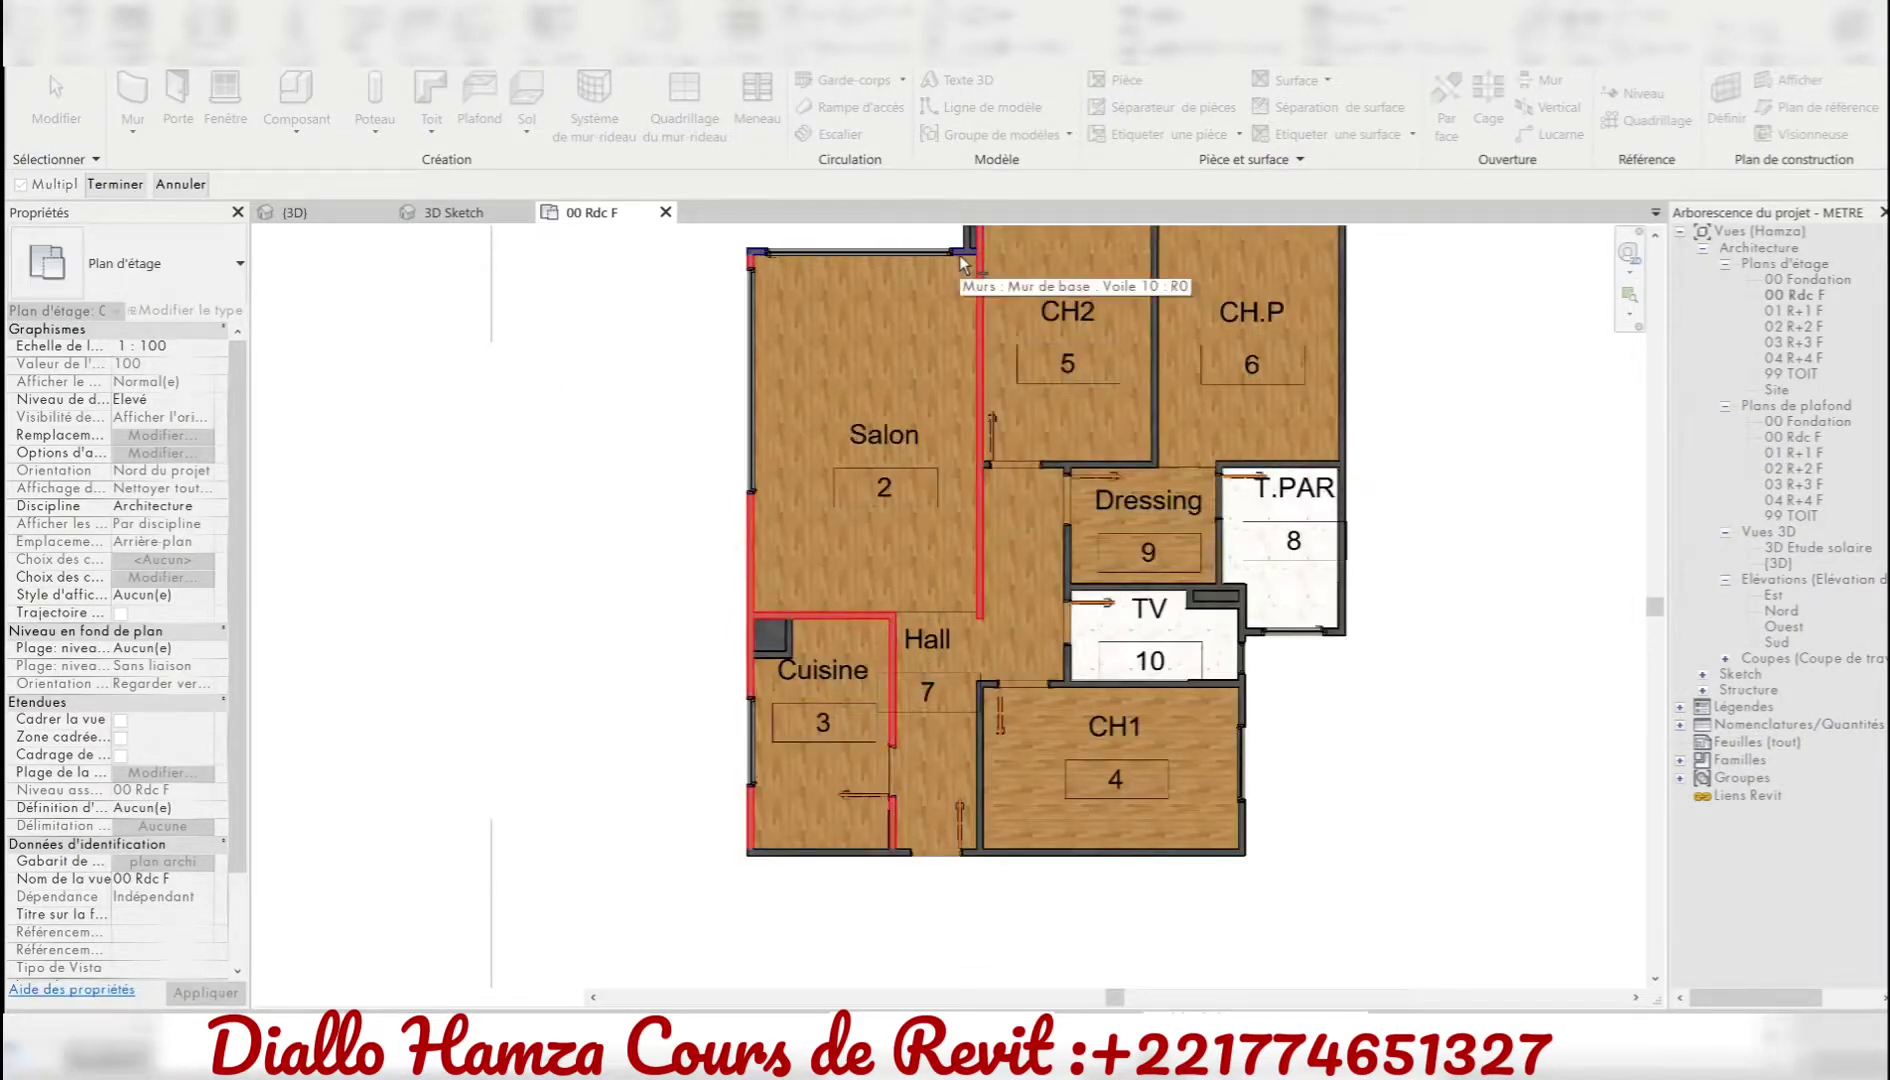
{"action": "middle_click_drag", "start_coordinate": [962, 263], "coordinate": [972, 411]}
{"action": "left_click", "coordinate": [139, 190]}
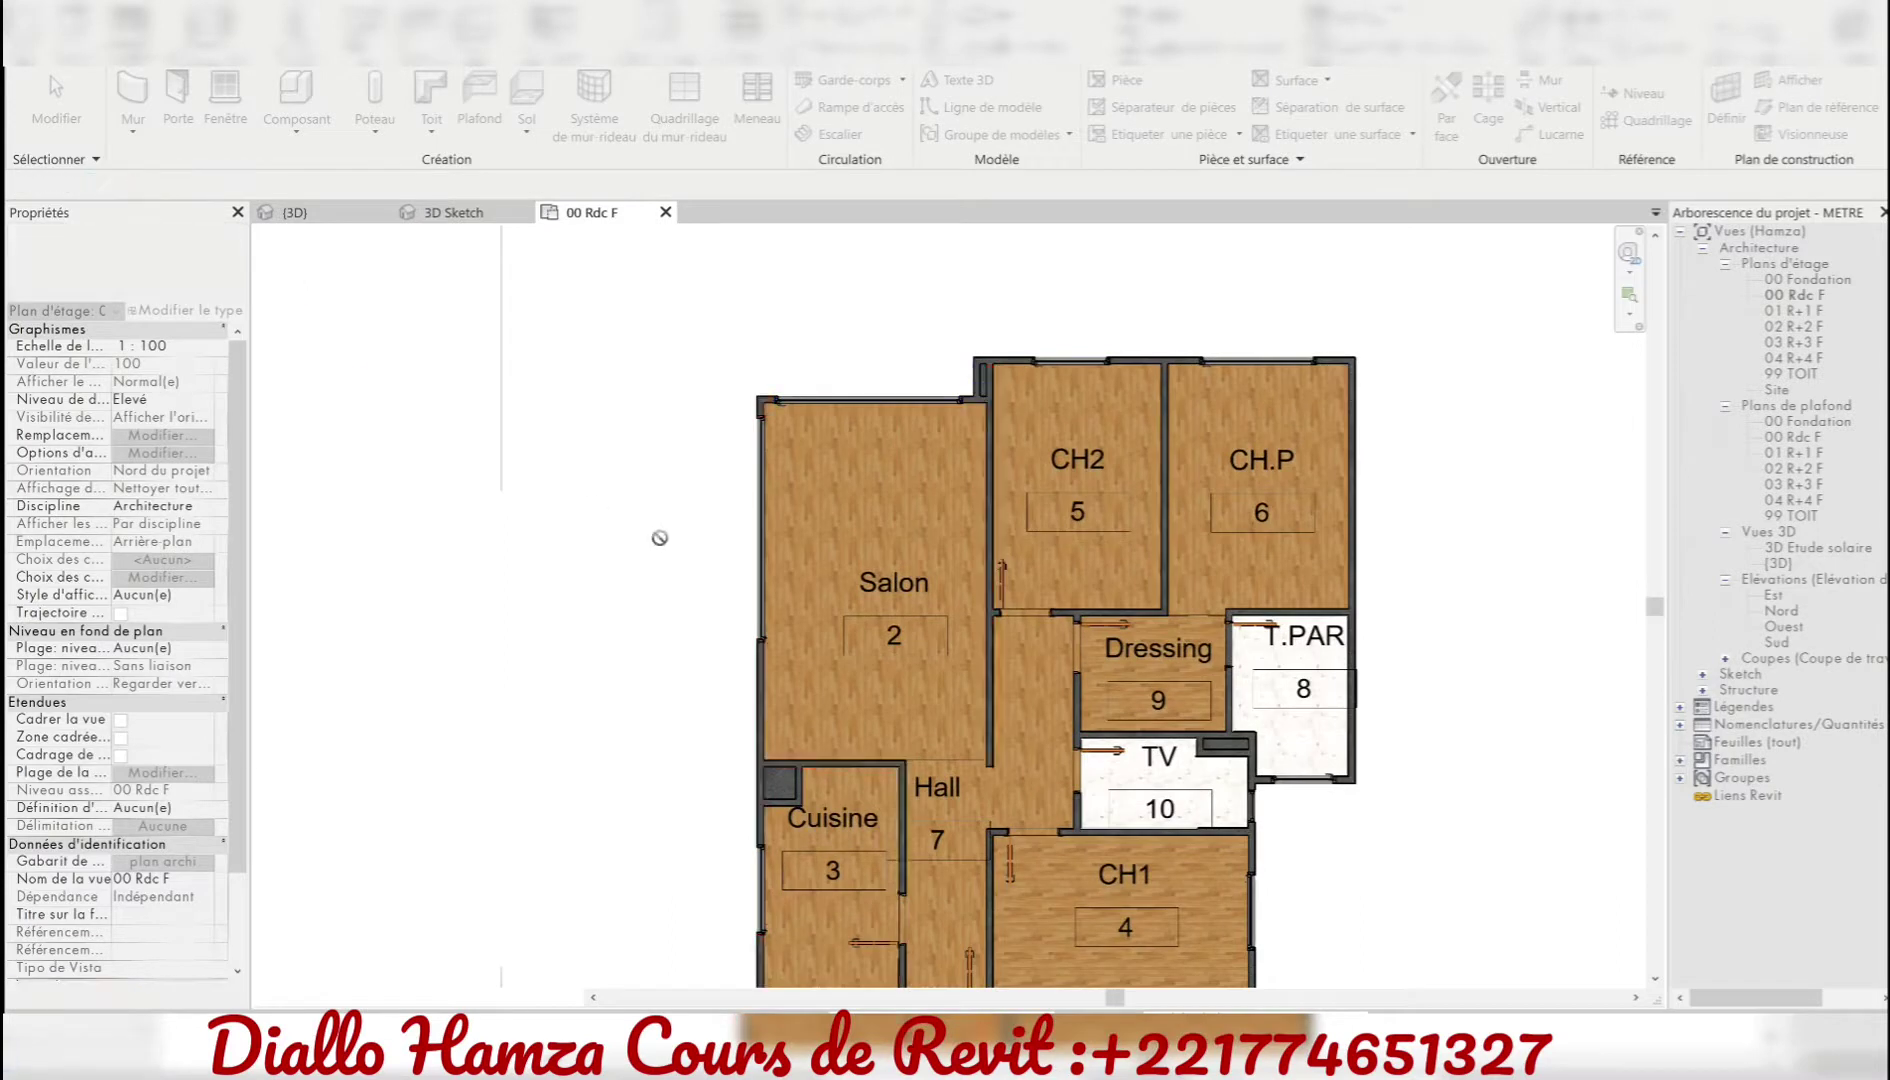
{"action": "scroll", "coordinate": [690, 688], "scroll_direction": "down", "scroll_amount": 2}
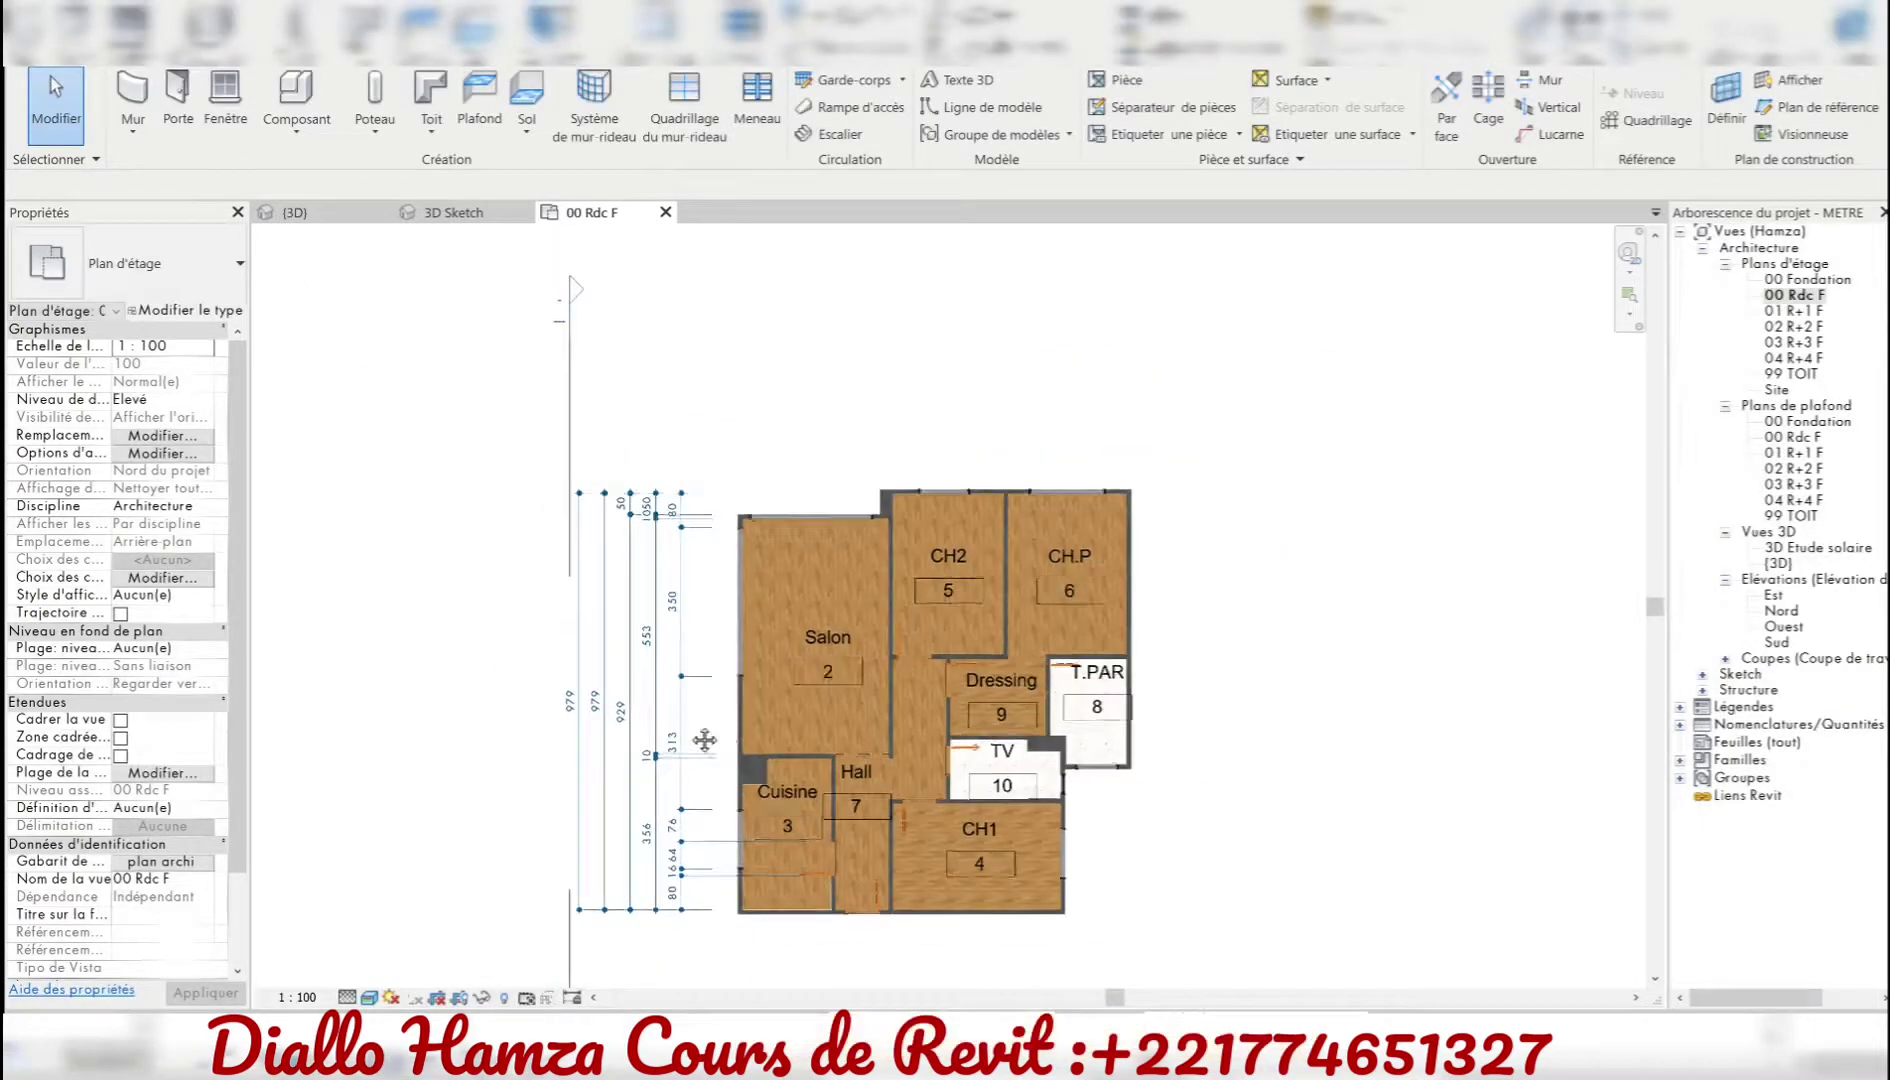
- Pick the top walls, including the one above T.PAR, and finish their dimension chain
{"action": "key", "text": "Return"}
{"action": "scroll", "coordinate": [930, 500], "scroll_direction": "up", "scroll_amount": 2}
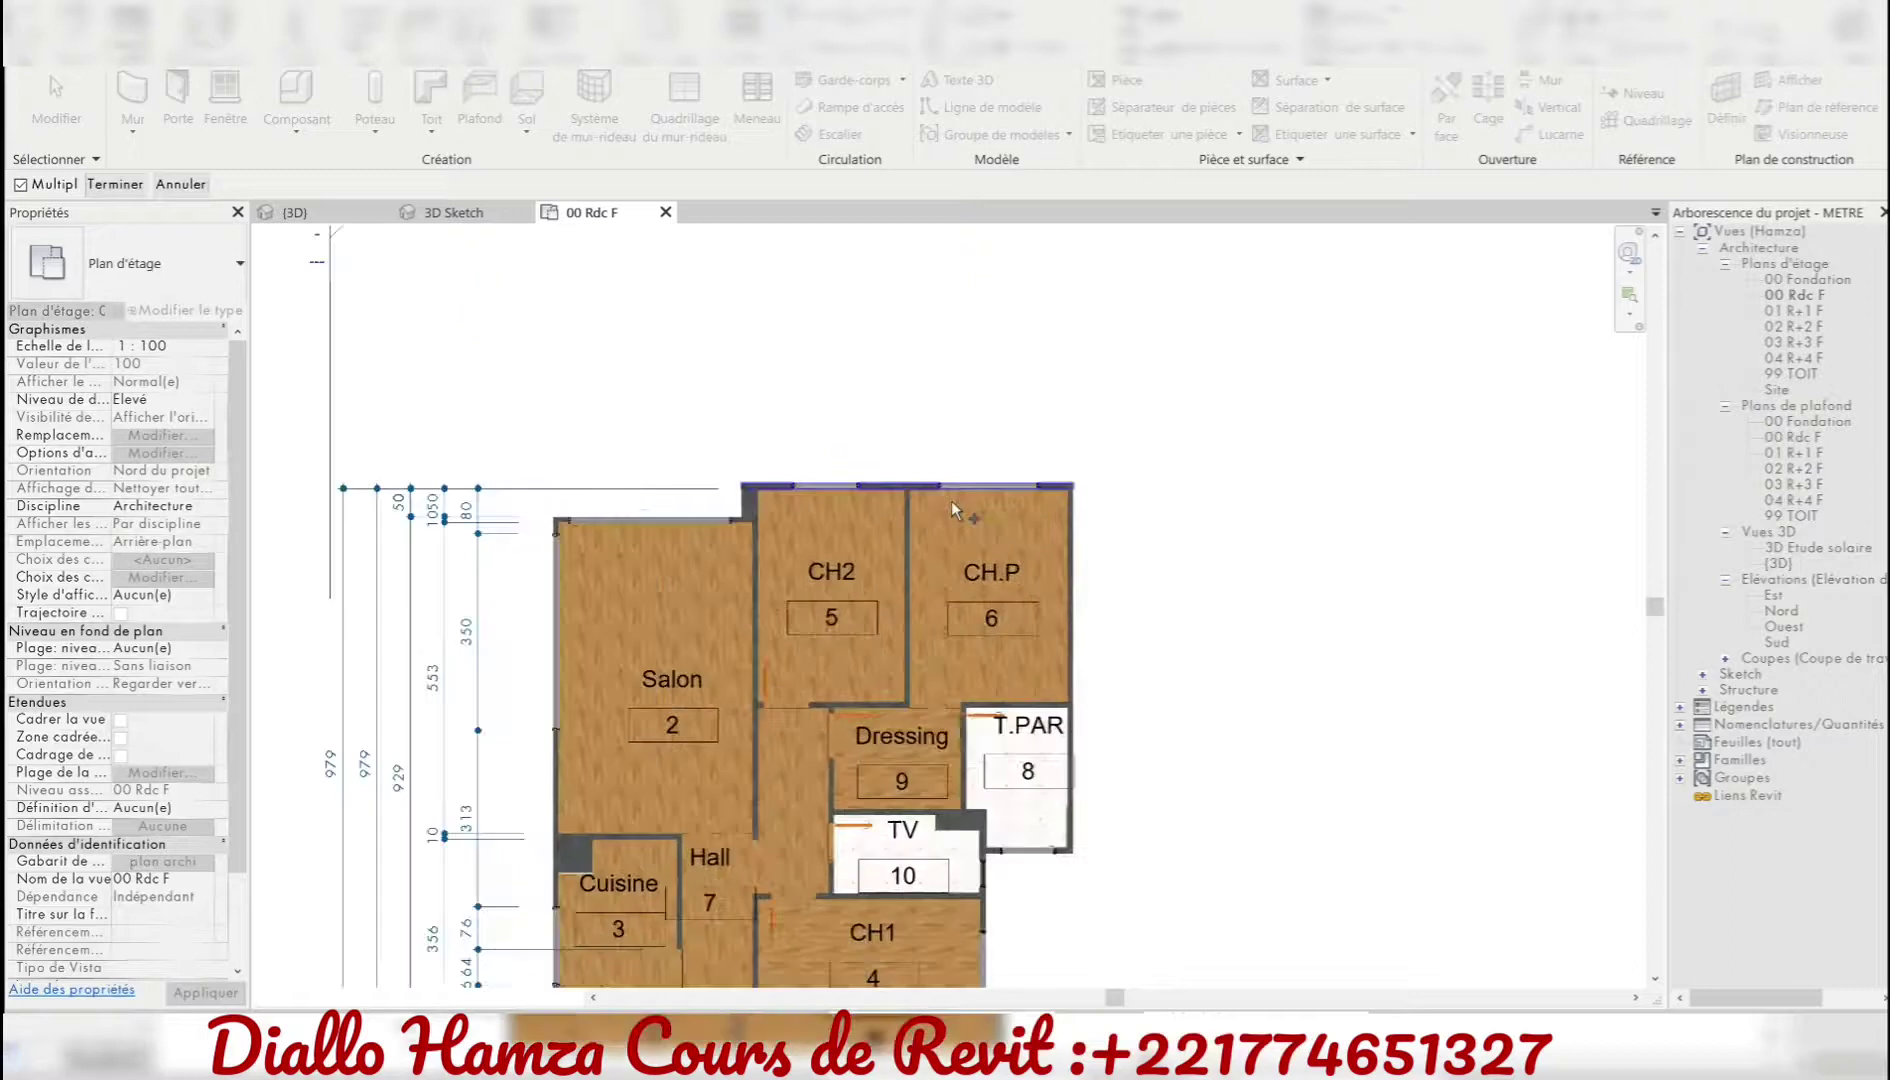
{"action": "scroll", "coordinate": [897, 490], "scroll_direction": "up", "scroll_amount": 1}
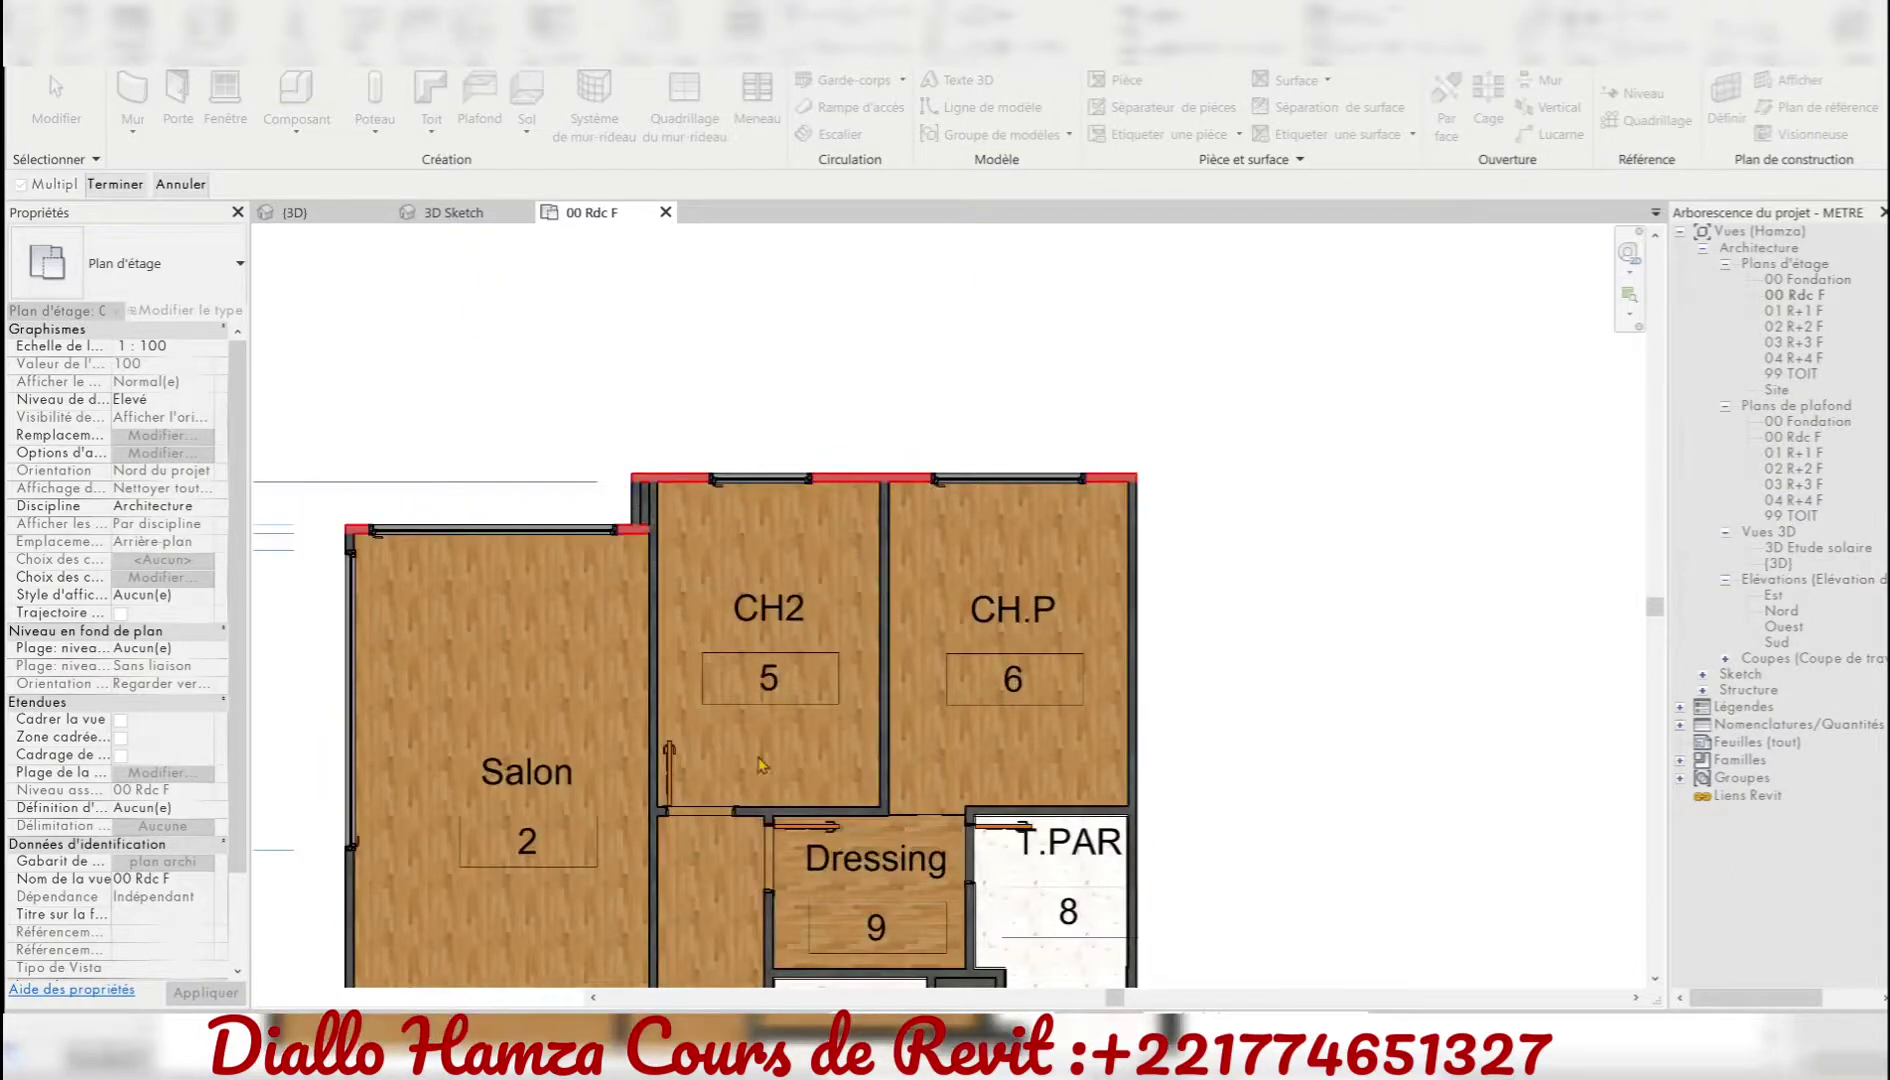
{"action": "left_click", "coordinate": [1015, 810]}
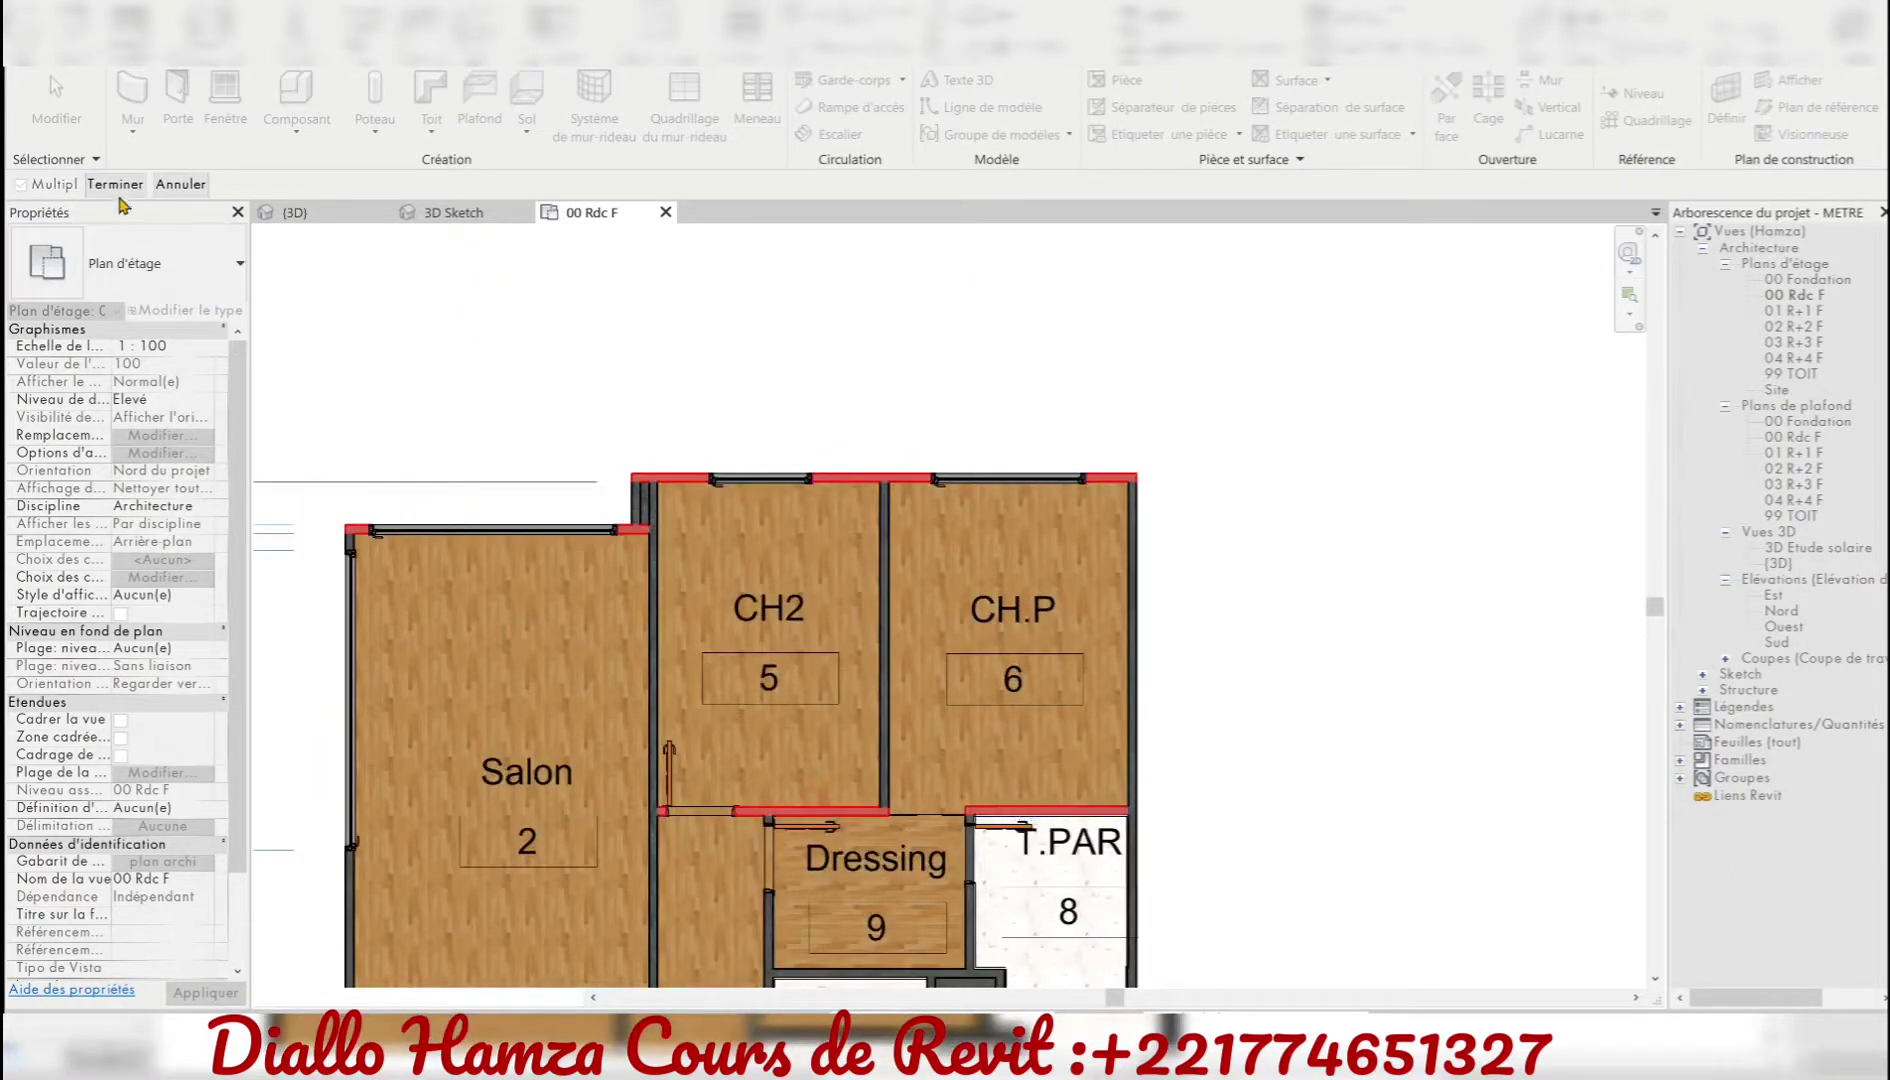
{"action": "left_click", "coordinate": [678, 489]}
{"action": "scroll", "coordinate": [690, 500], "scroll_direction": "down", "scroll_amount": 3}
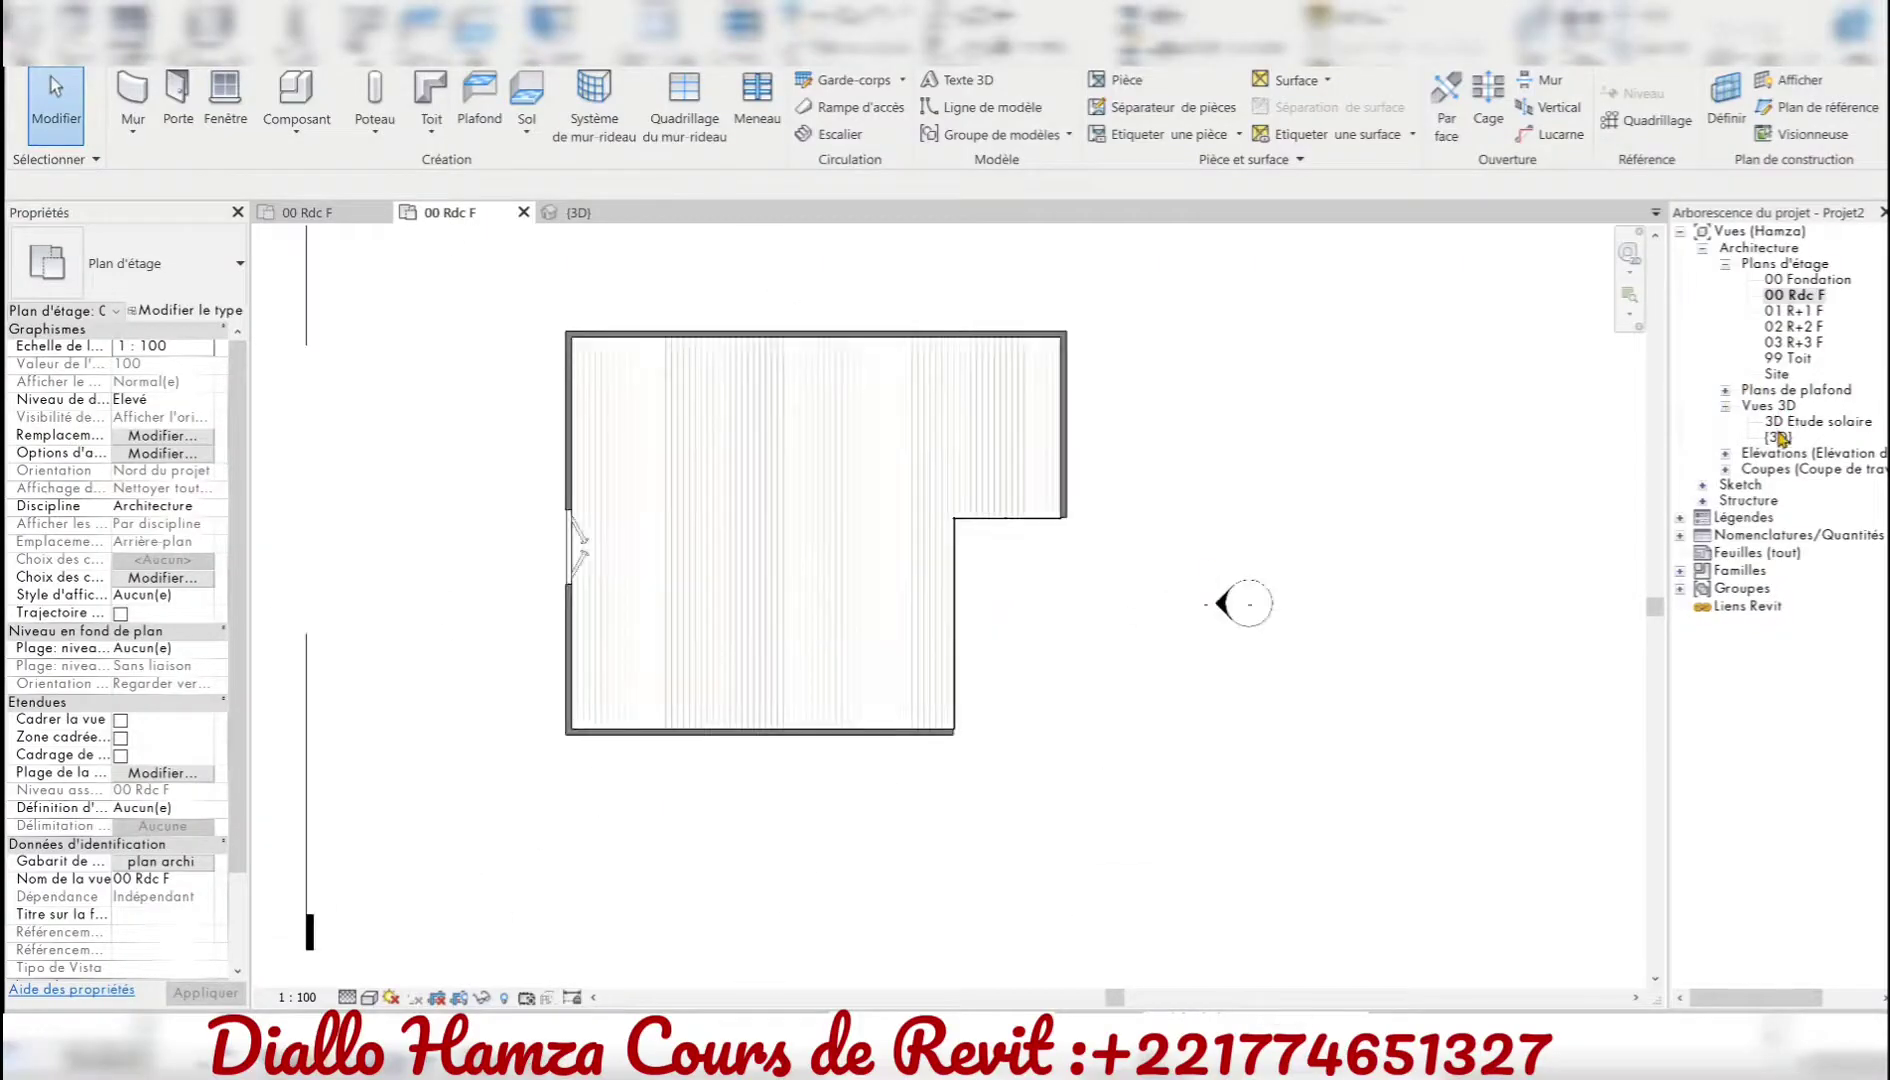
- Open the room's 3D view and push the front-right brick wall outward to square the room
{"action": "double_click", "coordinate": [1779, 437]}
{"action": "scroll", "coordinate": [1088, 751], "scroll_direction": "up", "scroll_amount": 3}
{"action": "left_click", "coordinate": [931, 411]}
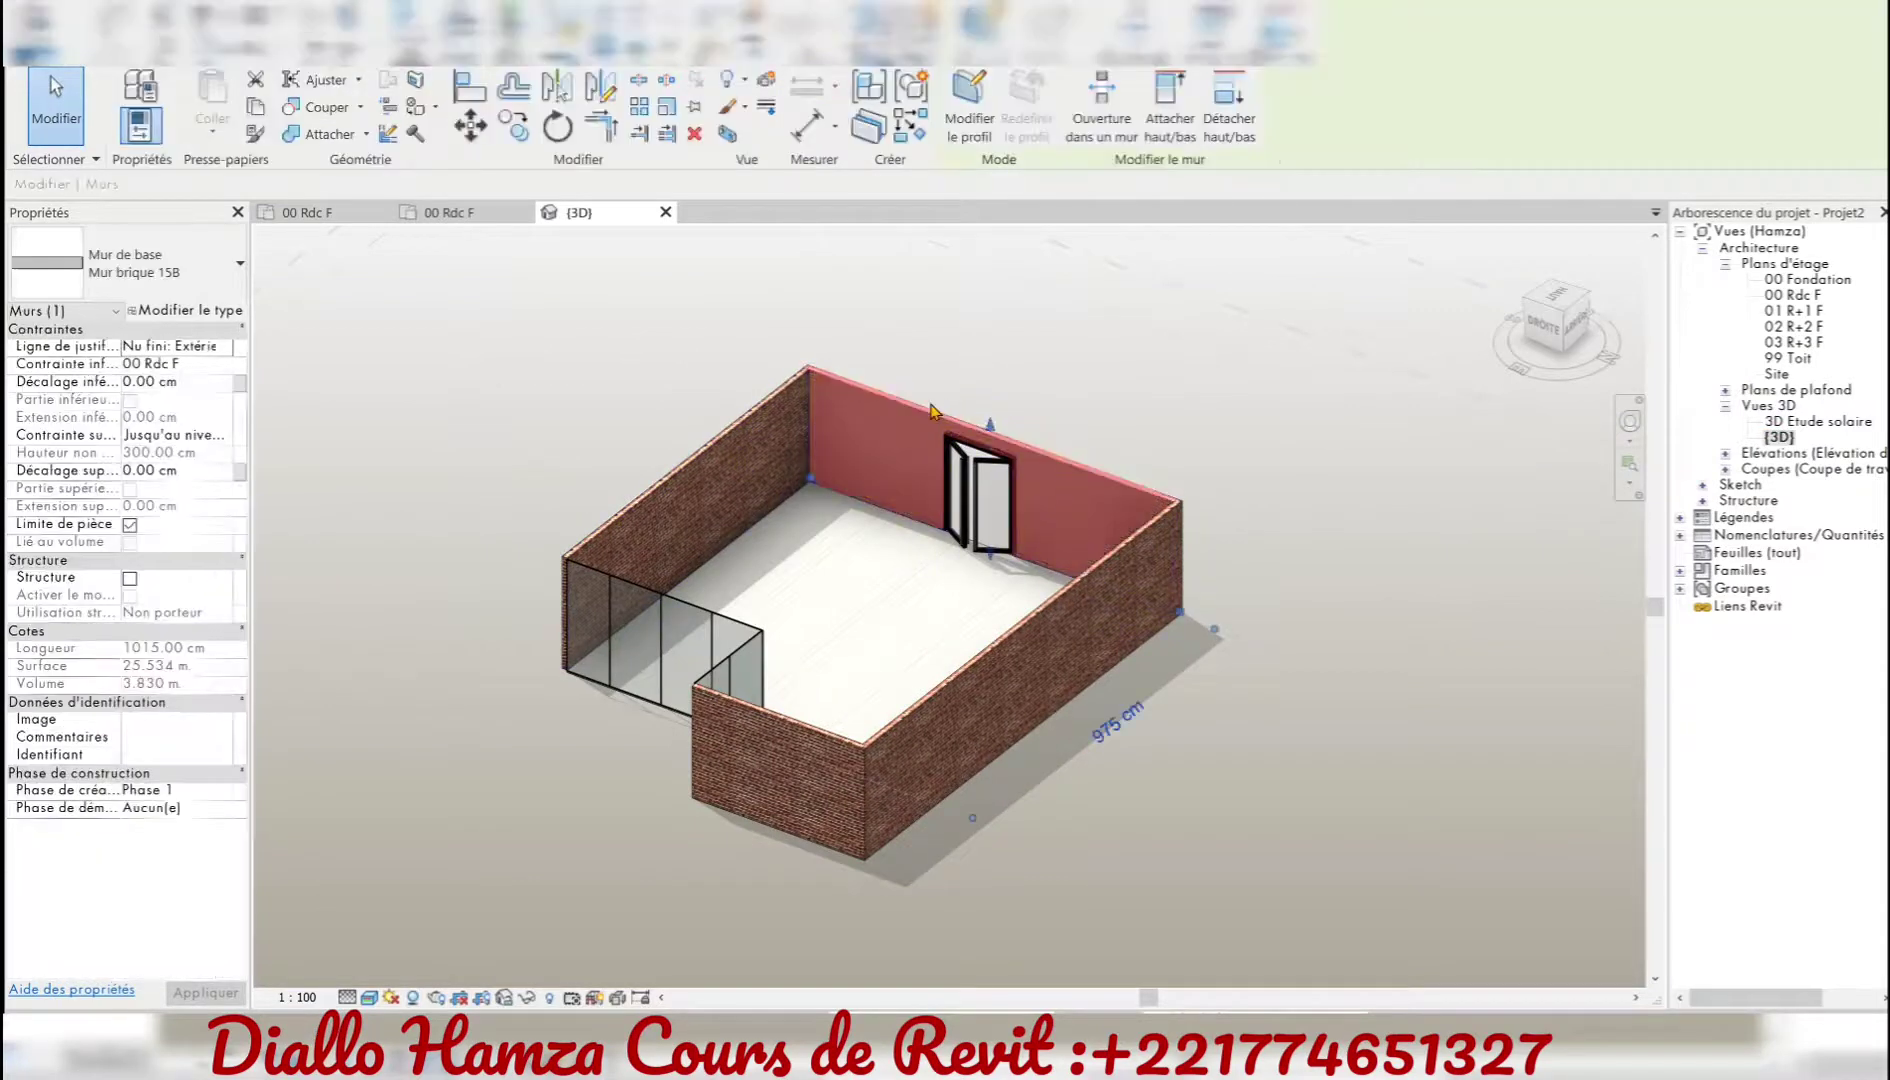
{"action": "middle_click_drag", "start_coordinate": [1008, 343], "coordinate": [1097, 578], "text": "shift"}
{"action": "key", "text": "Escape"}
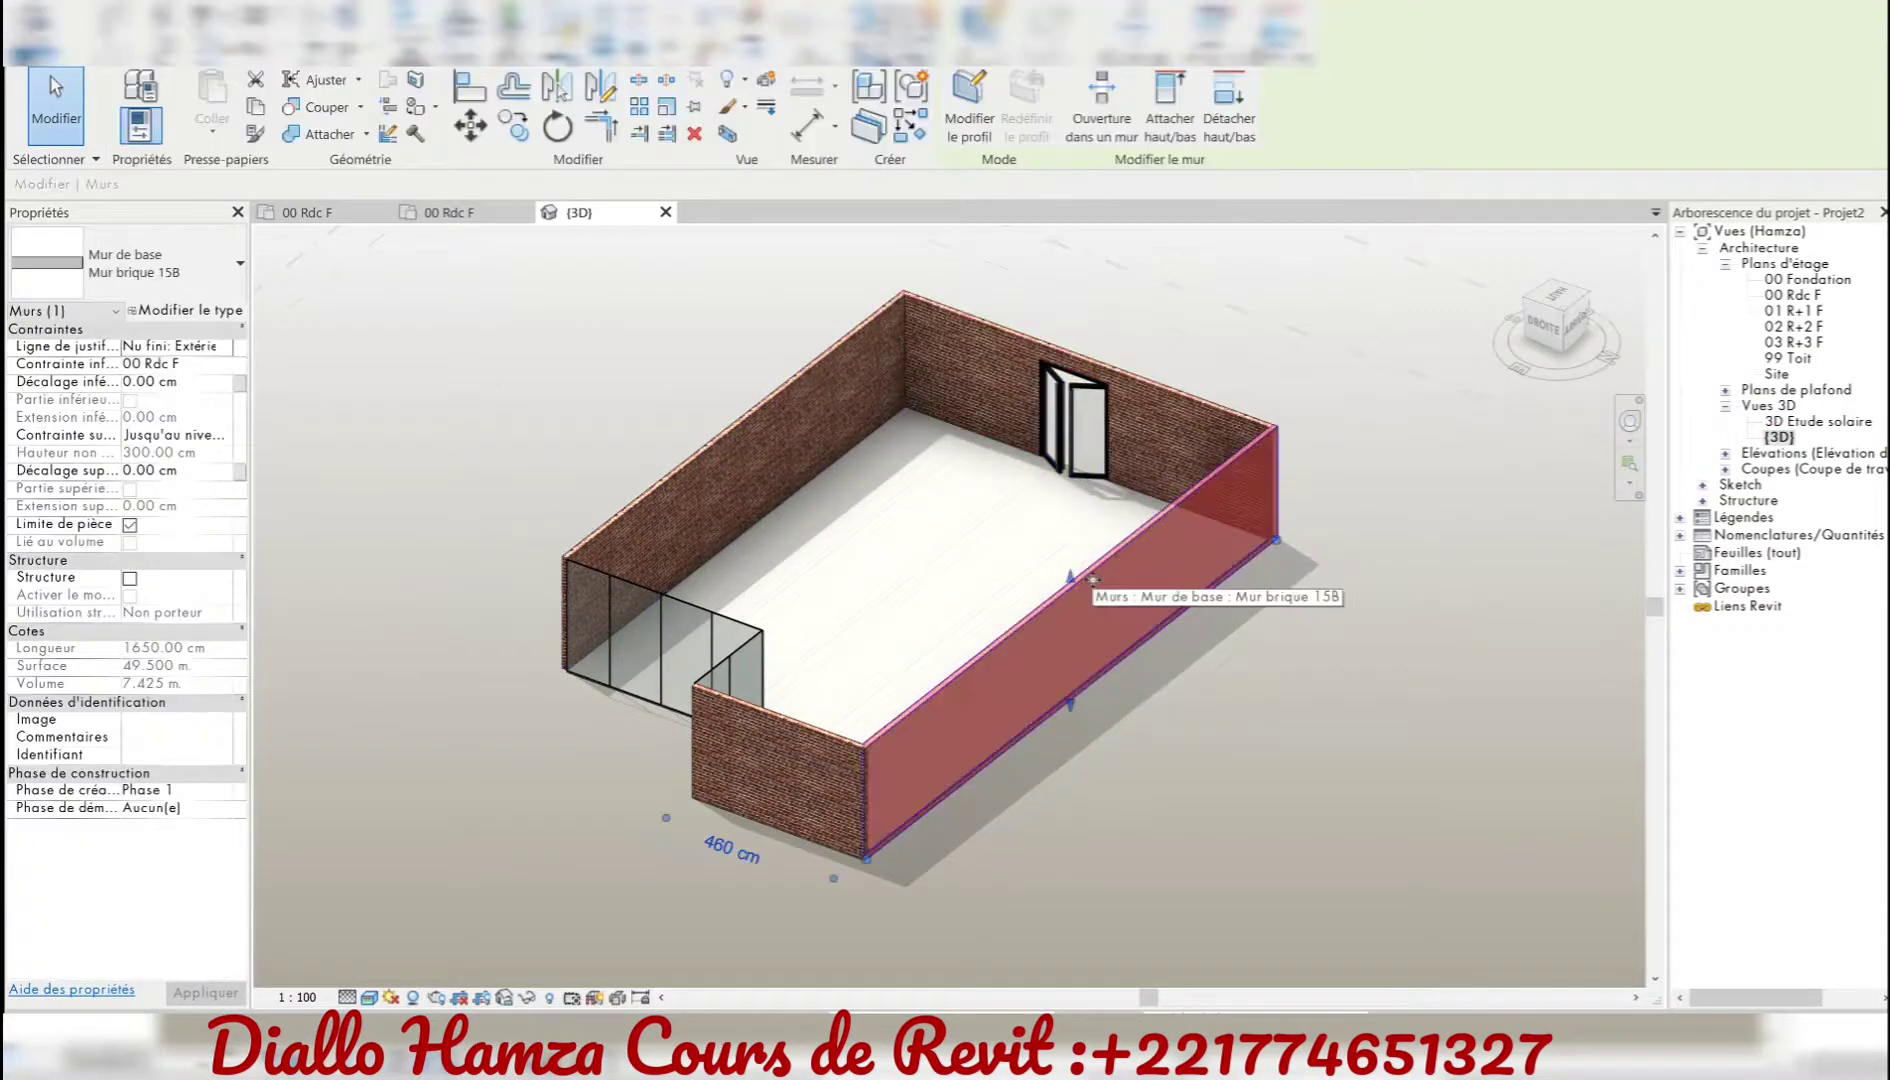
{"action": "left_click", "coordinate": [1080, 598]}
{"action": "left_click_drag", "start_coordinate": [1257, 657], "coordinate": [1432, 720]}
{"action": "left_click_drag", "start_coordinate": [1520, 260], "coordinate": [707, 860]}
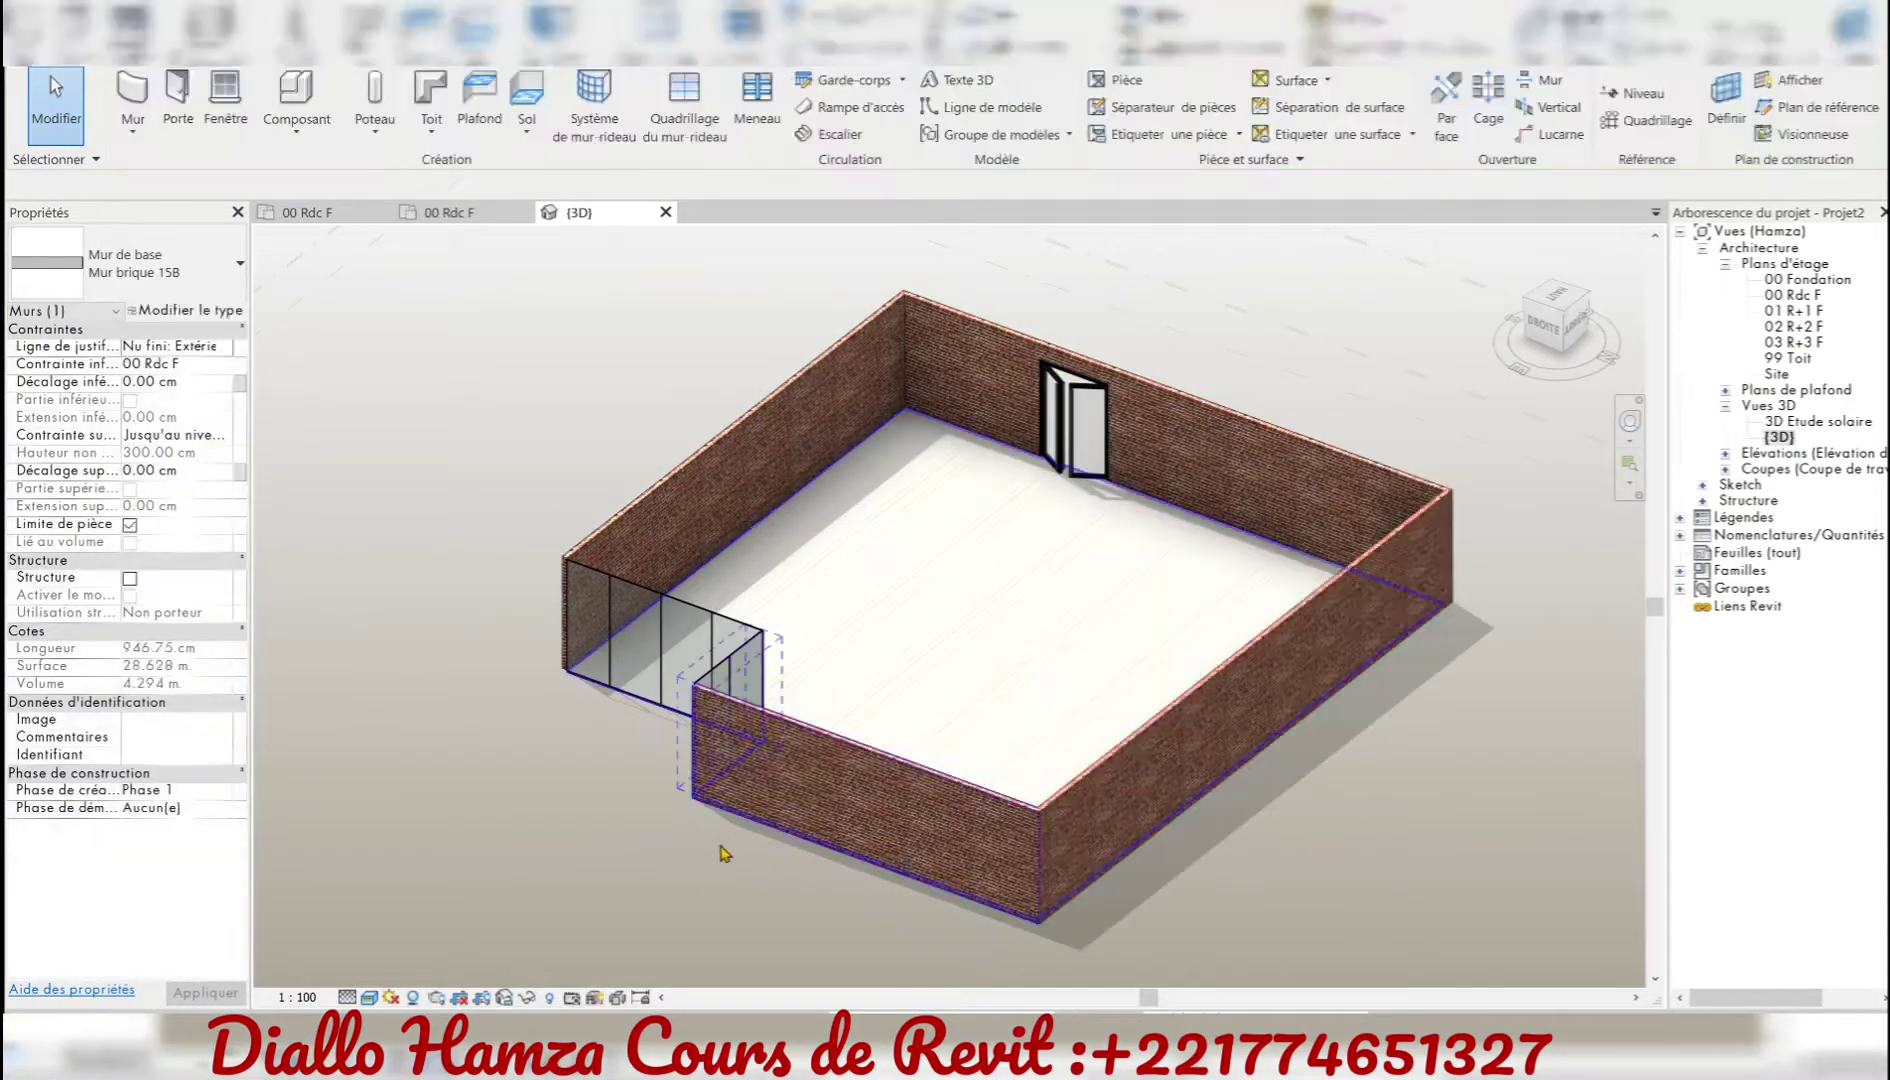
{"action": "left_click", "coordinate": [707, 860]}
- Edit the front-left brick wall's profile, raising one end of its top edge into a slope
{"action": "left_click", "coordinate": [900, 765]}
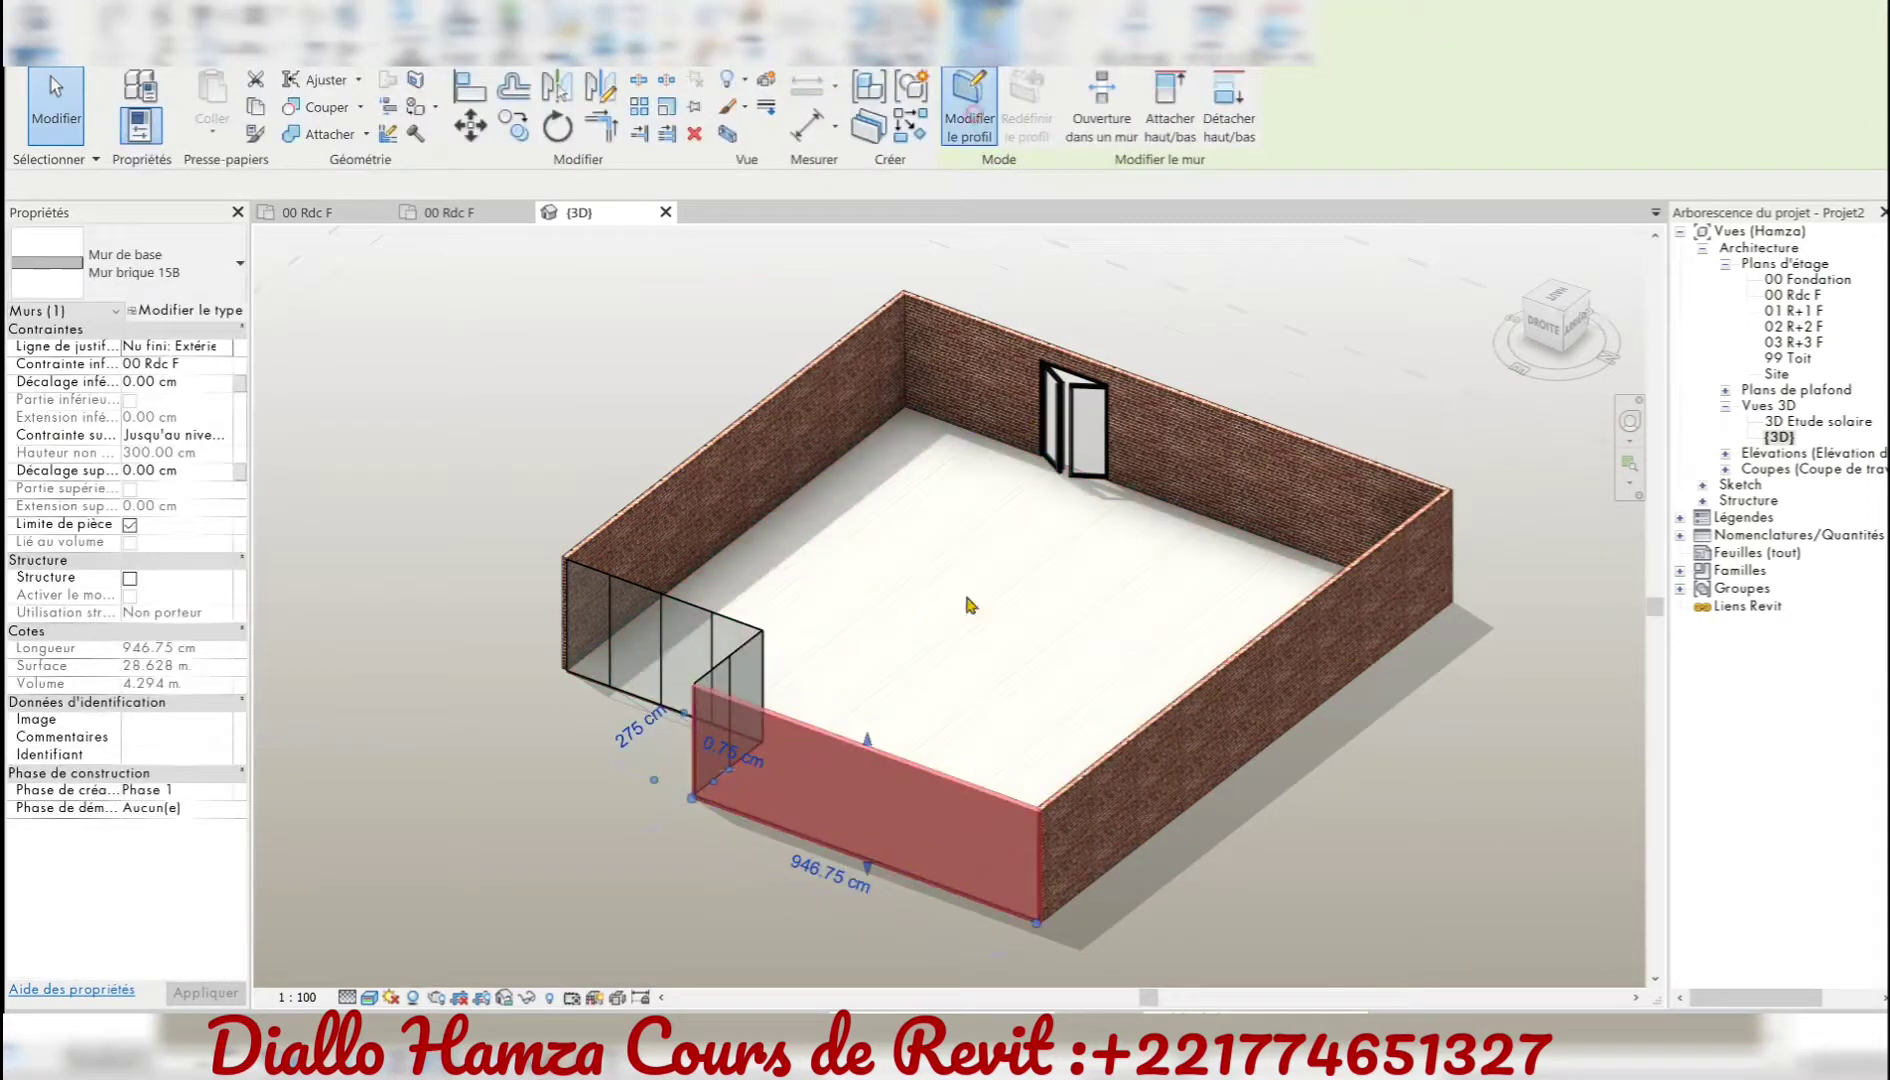
{"action": "left_click", "coordinate": [965, 100]}
{"action": "left_click", "coordinate": [988, 793]}
{"action": "left_click_drag", "start_coordinate": [1040, 808], "coordinate": [1038, 630]}
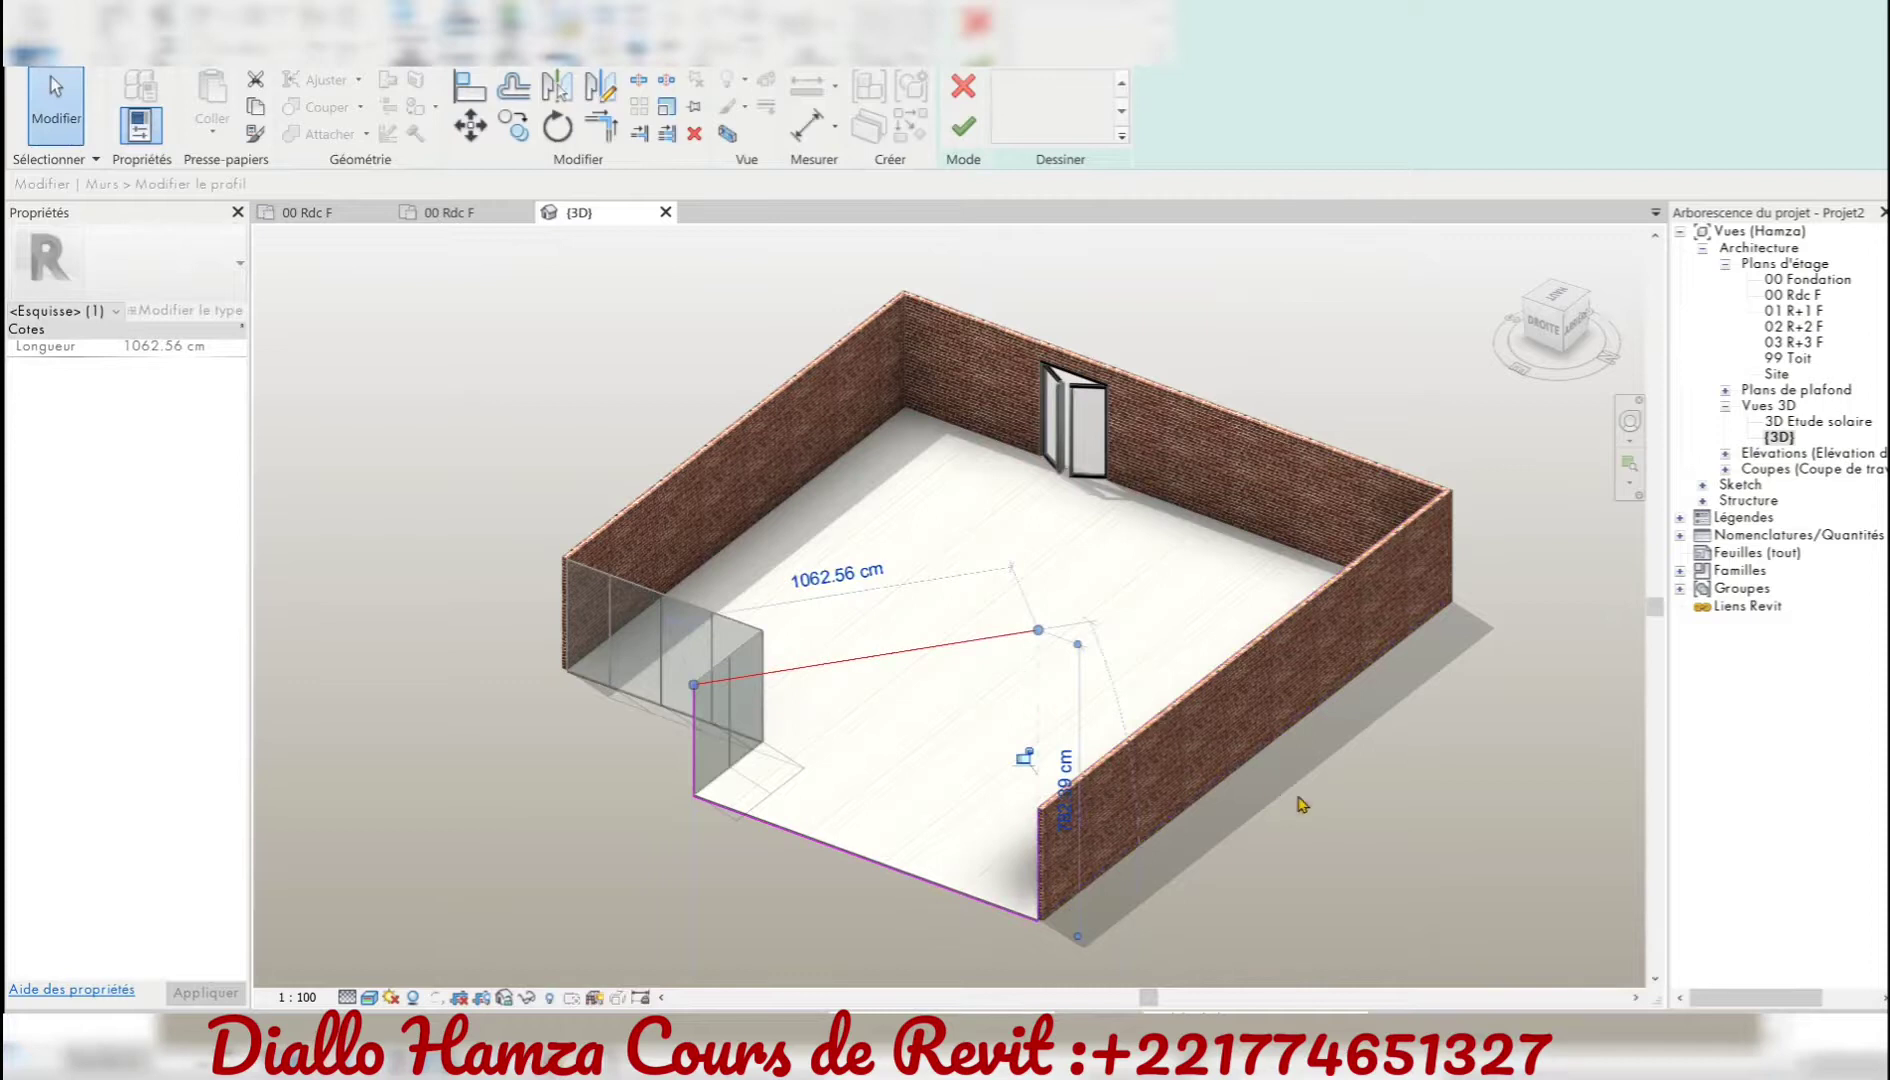
{"action": "key", "text": "Escape"}
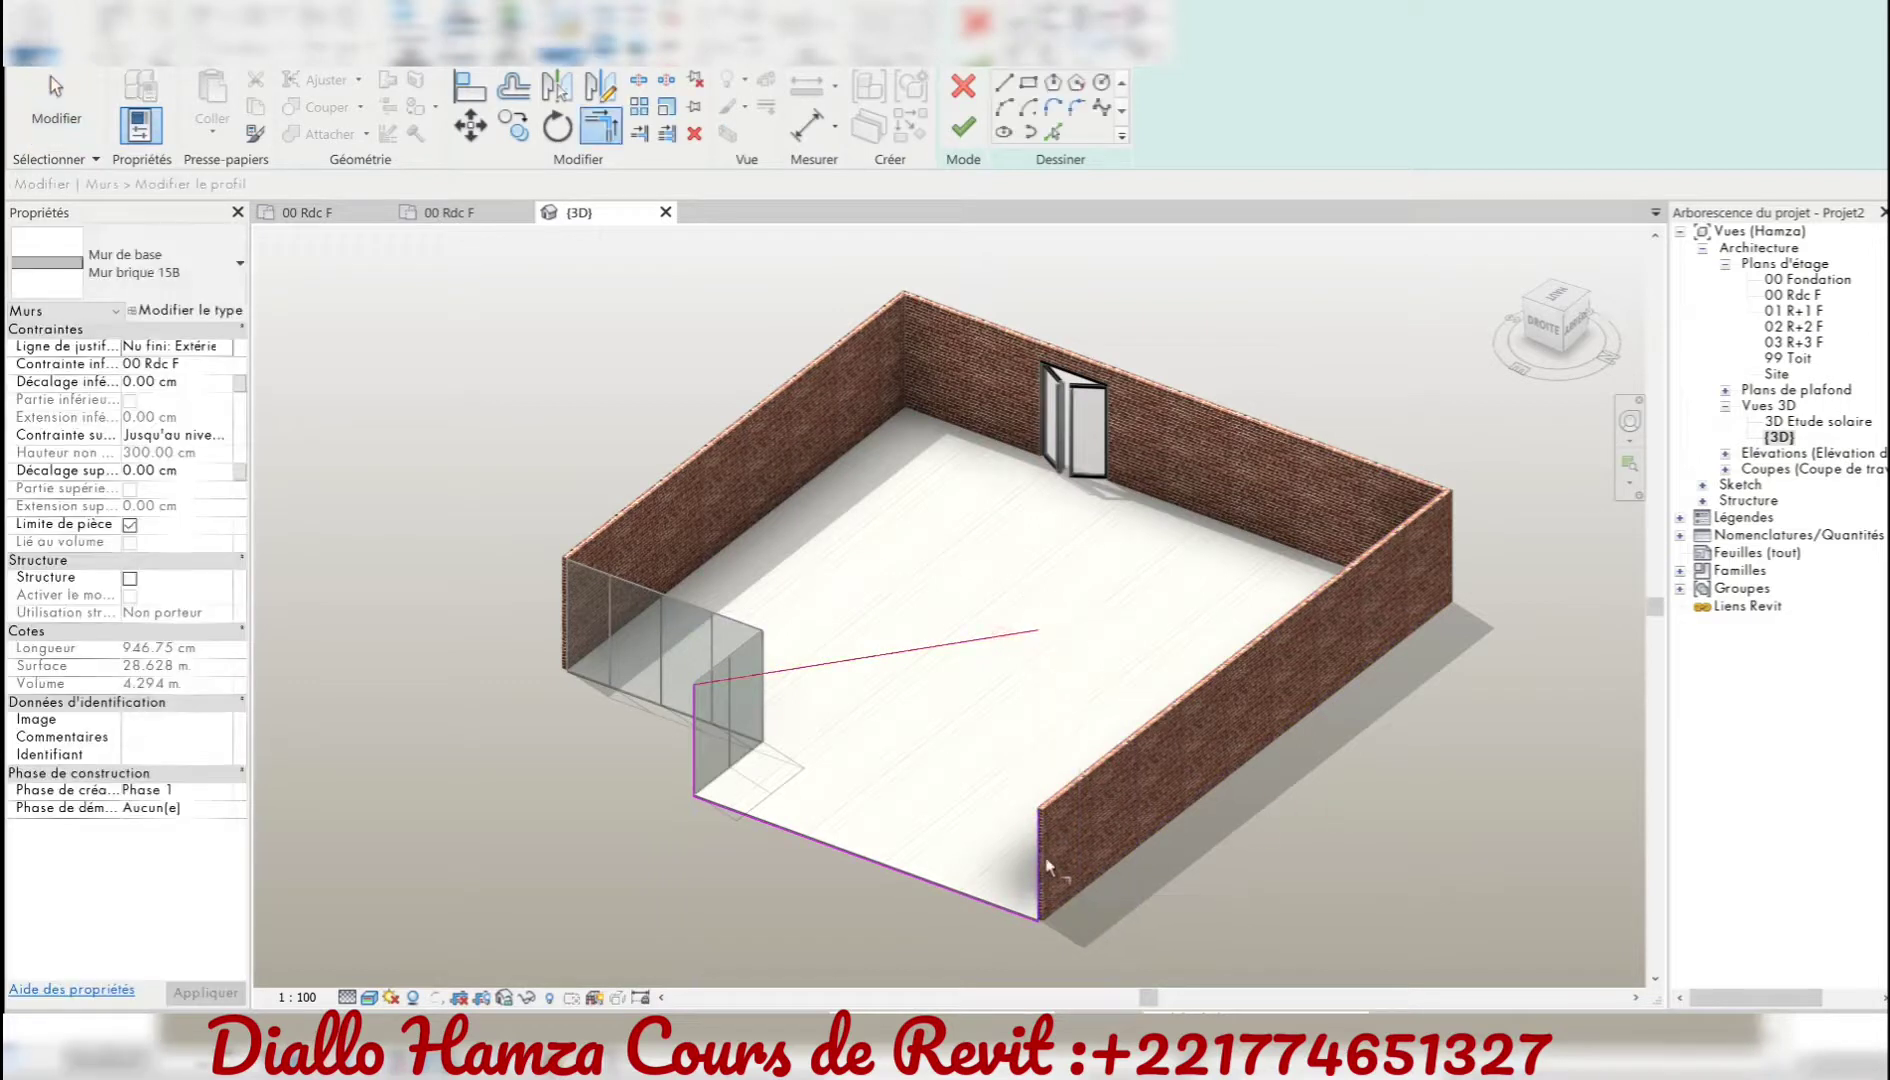
{"action": "left_click", "coordinate": [965, 140]}
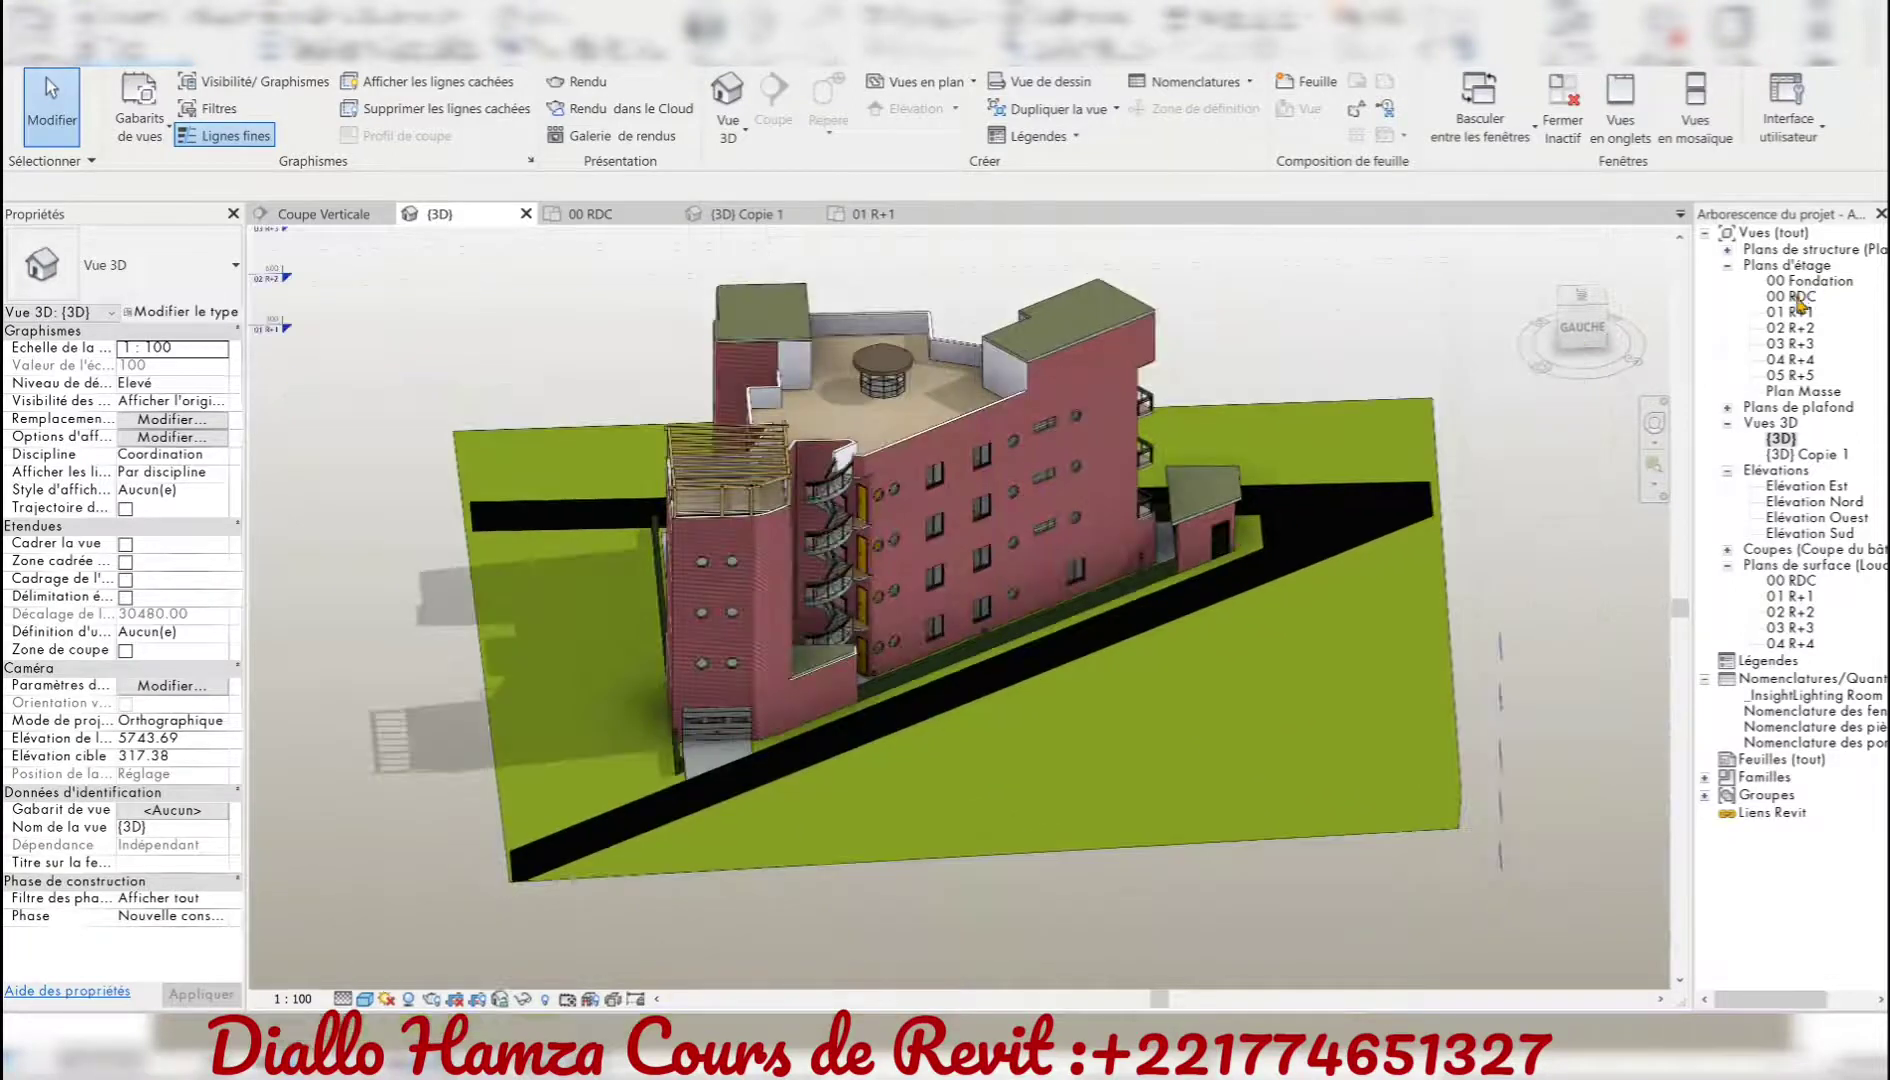
- Draw a building section across the 00 RDC plan and open the new Coupe 2 view
{"action": "left_click", "coordinate": [590, 213]}
{"action": "left_click", "coordinate": [773, 100]}
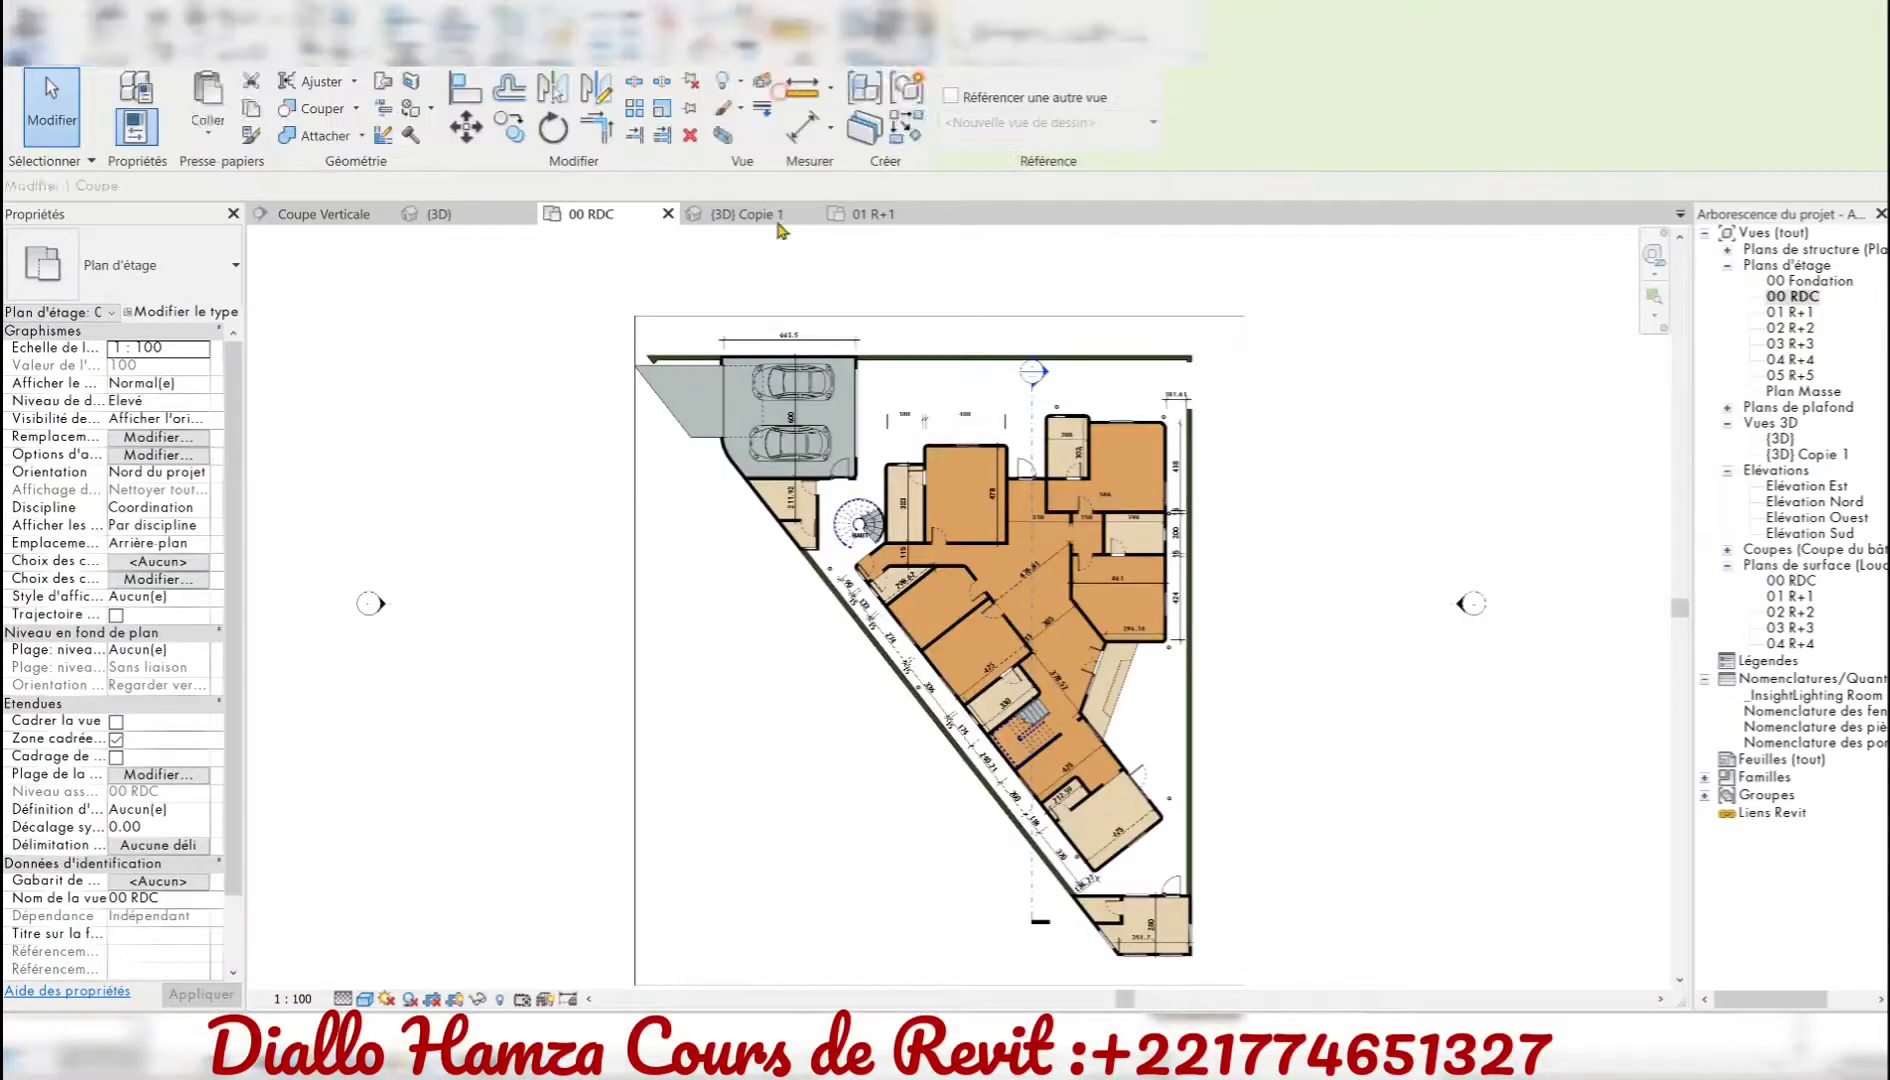
{"action": "left_click", "coordinate": [1083, 289]}
{"action": "scroll", "coordinate": [1106, 740], "scroll_direction": "down", "scroll_amount": 3}
{"action": "left_click", "coordinate": [1104, 925]}
{"action": "key", "text": "Escape"}
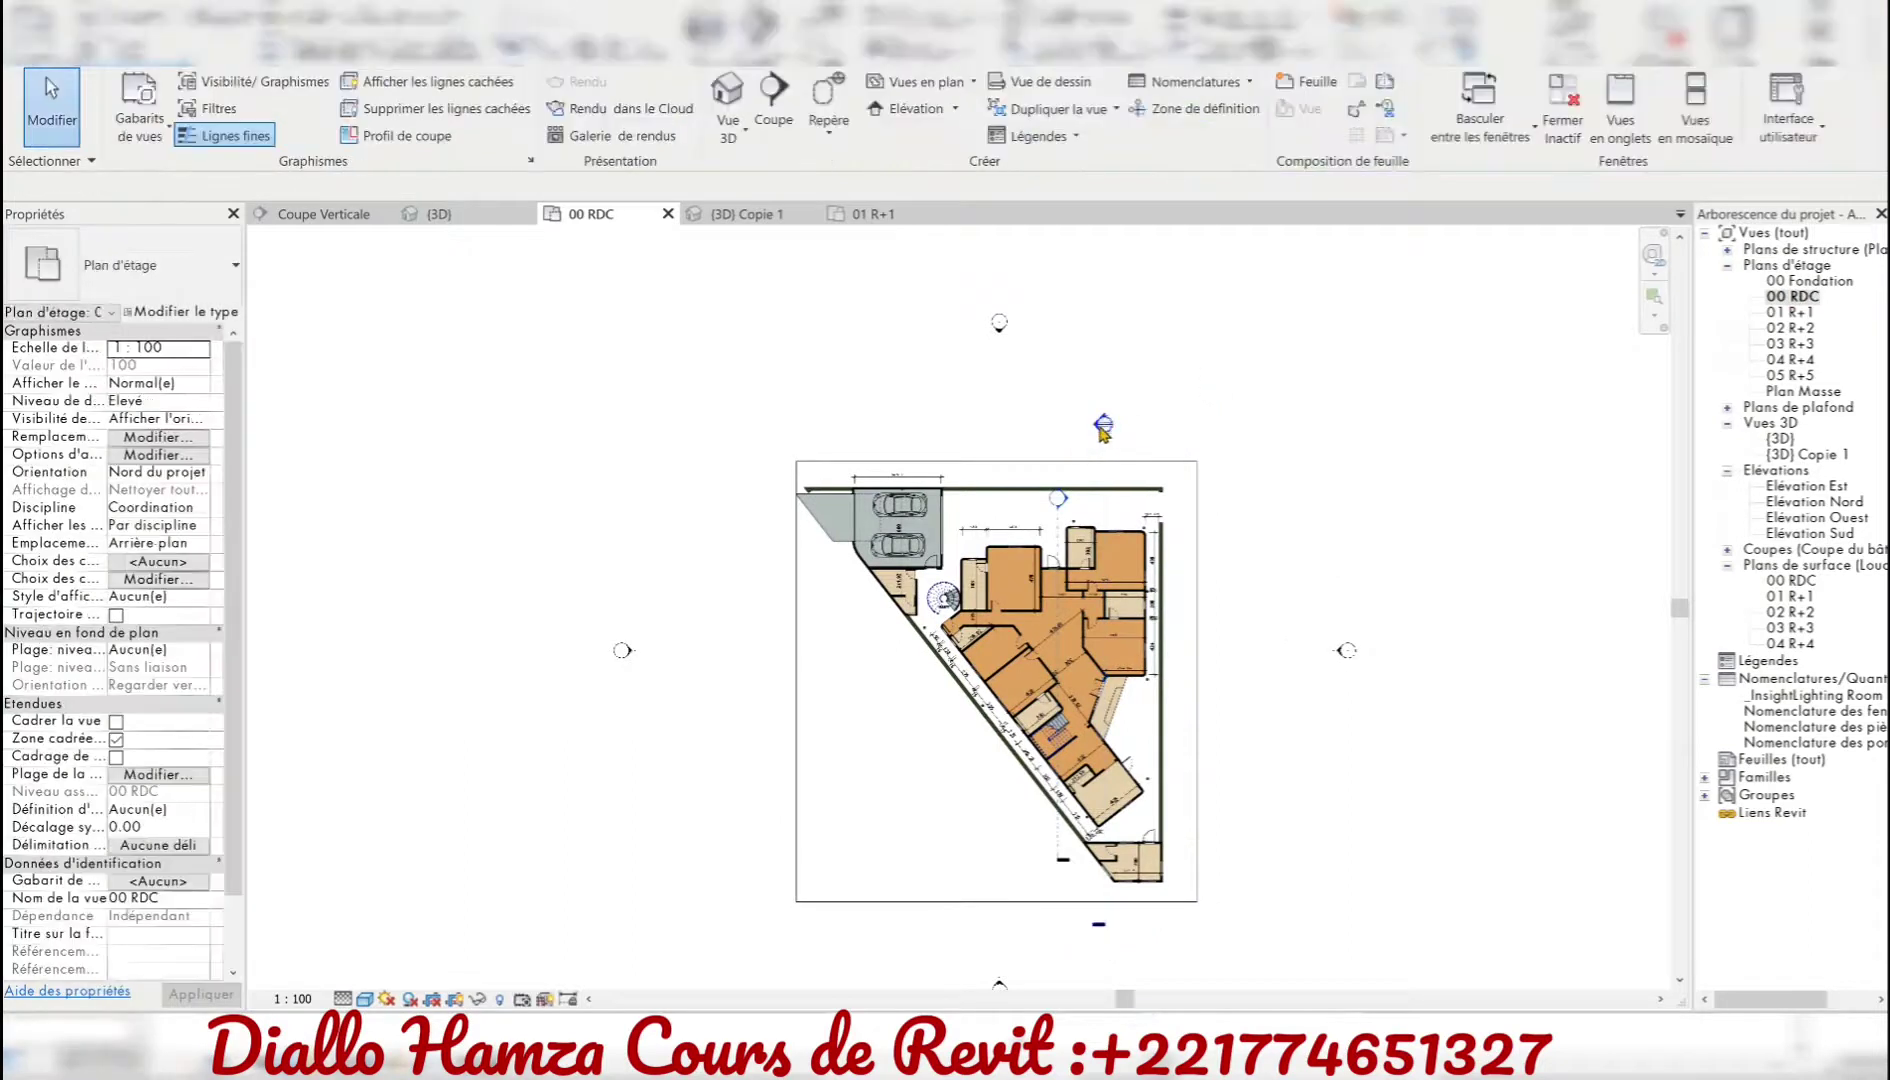
{"action": "double_click", "coordinate": [1104, 425]}
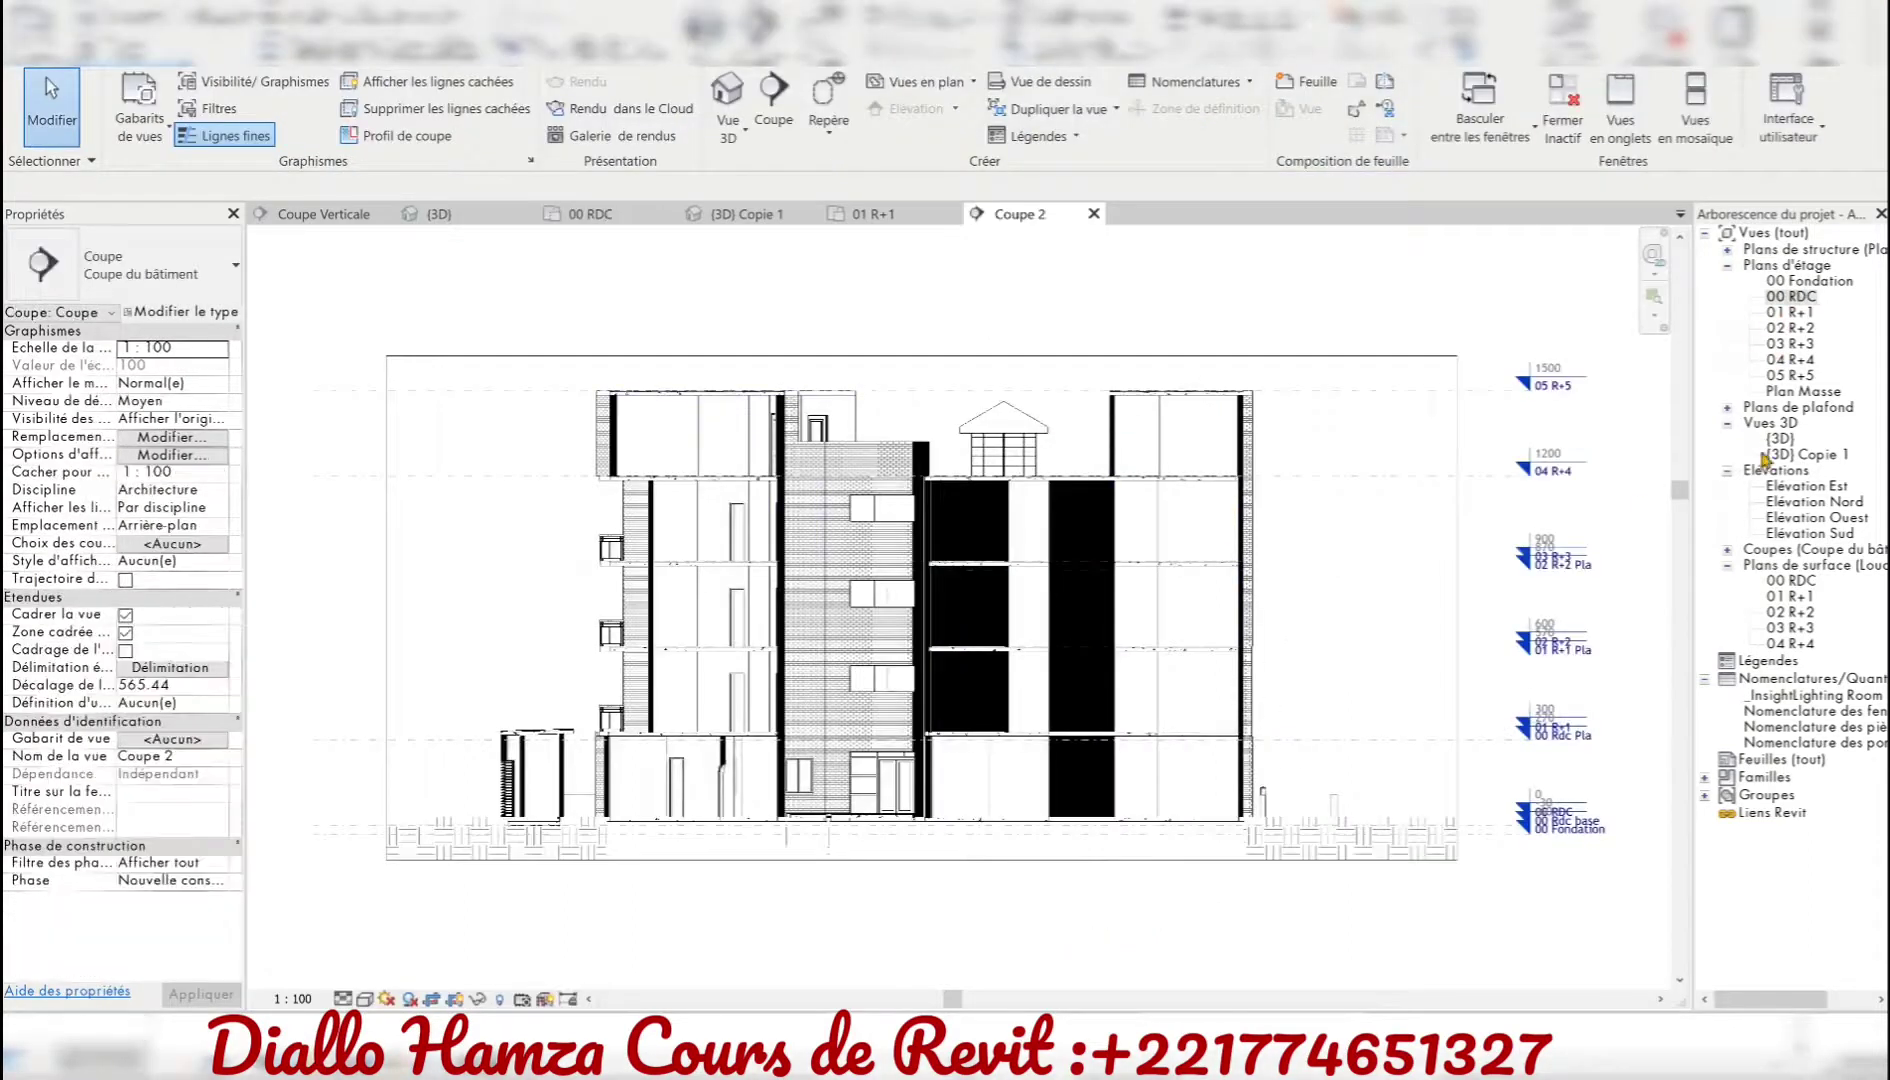
- In {3D} Copie 1, orient the view to a building section from the ViewCube menu
{"action": "double_click", "coordinate": [1765, 454]}
{"action": "right_click", "coordinate": [1574, 314]}
{"action": "left_click", "coordinate": [1515, 601]}
{"action": "right_click", "coordinate": [1573, 313]}
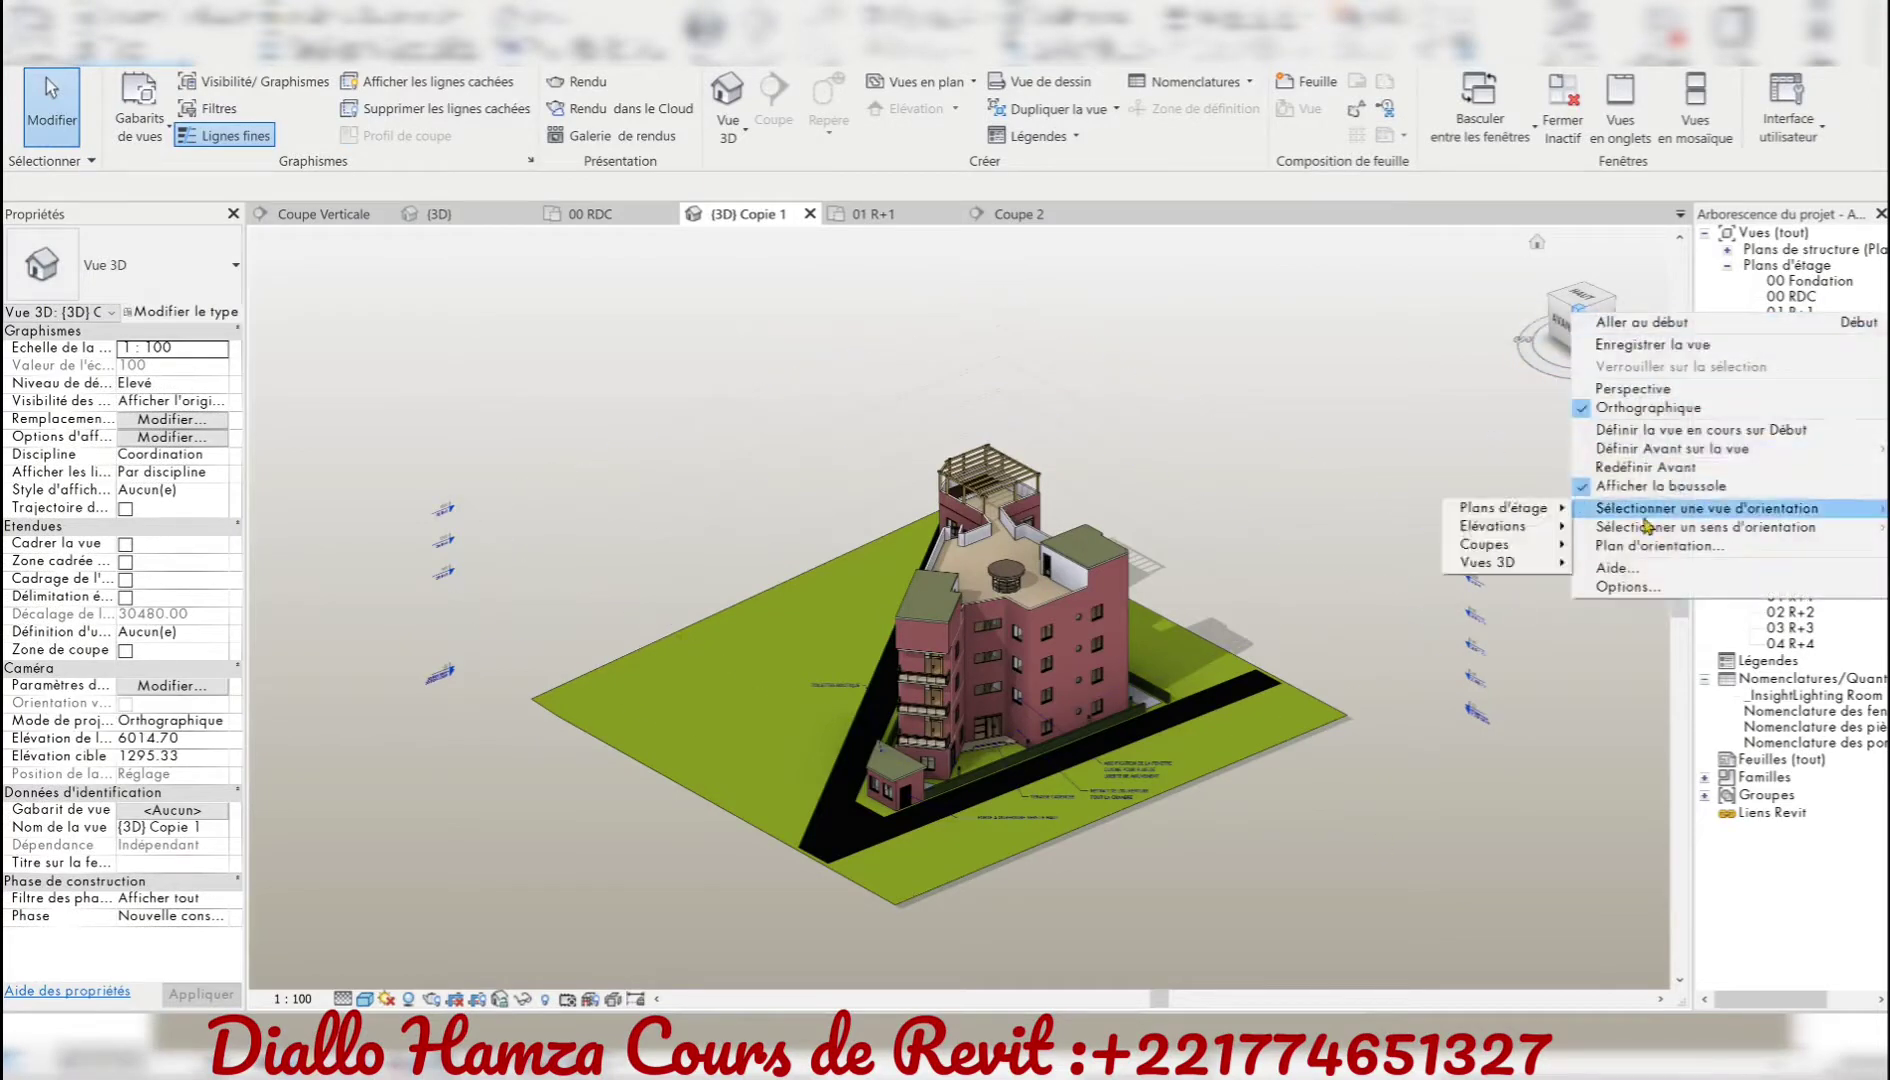
{"action": "left_click", "coordinate": [1645, 545]}
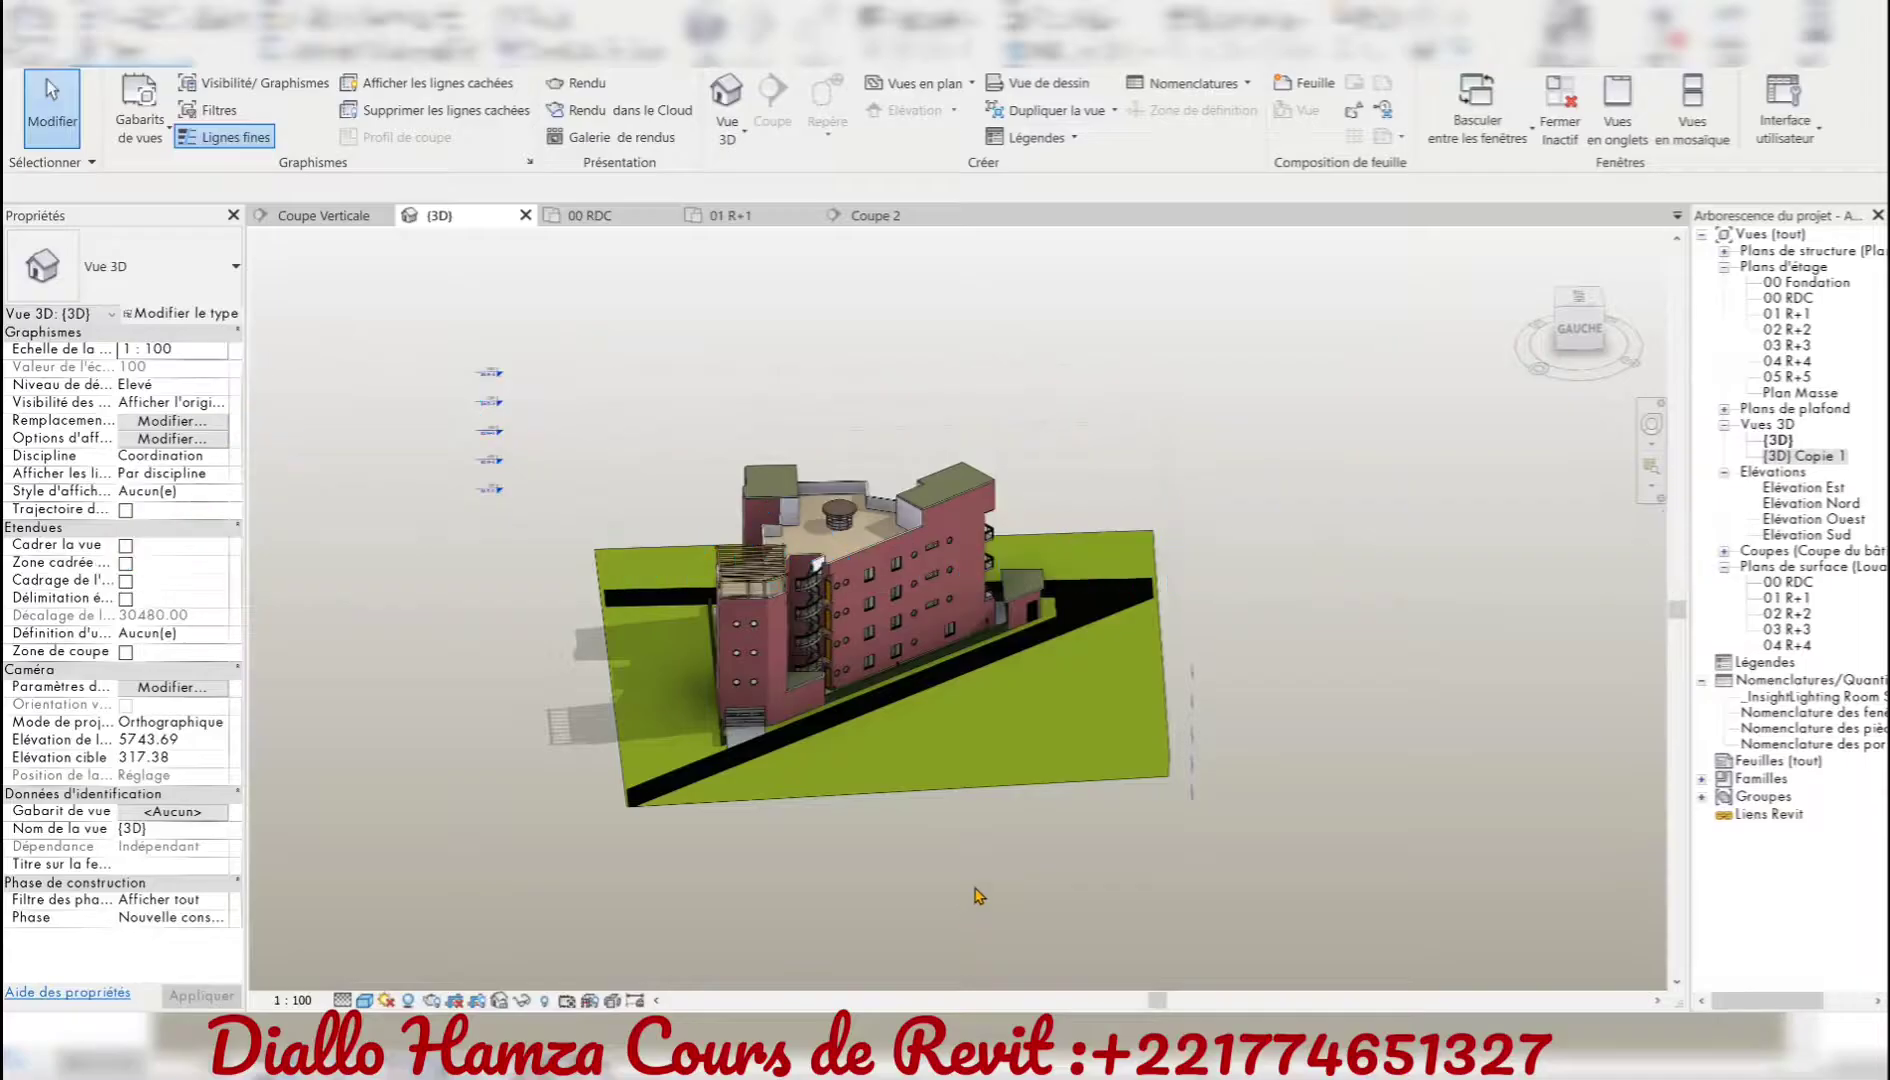
{"action": "mouse_move", "coordinate": [966, 886]}
{"action": "middle_mouse_down", "text": "shift"}
{"action": "mouse_move", "coordinate": [963, 759]}
{"action": "mouse_move", "coordinate": [1064, 848]}
{"action": "mouse_move", "coordinate": [1080, 785]}
{"action": "middle_mouse_up", "text": "shift"}
- Zoom in on the exploded building's separated floors in the 3D view
{"action": "scroll", "coordinate": [1080, 785], "scroll_direction": "up", "scroll_amount": 5}
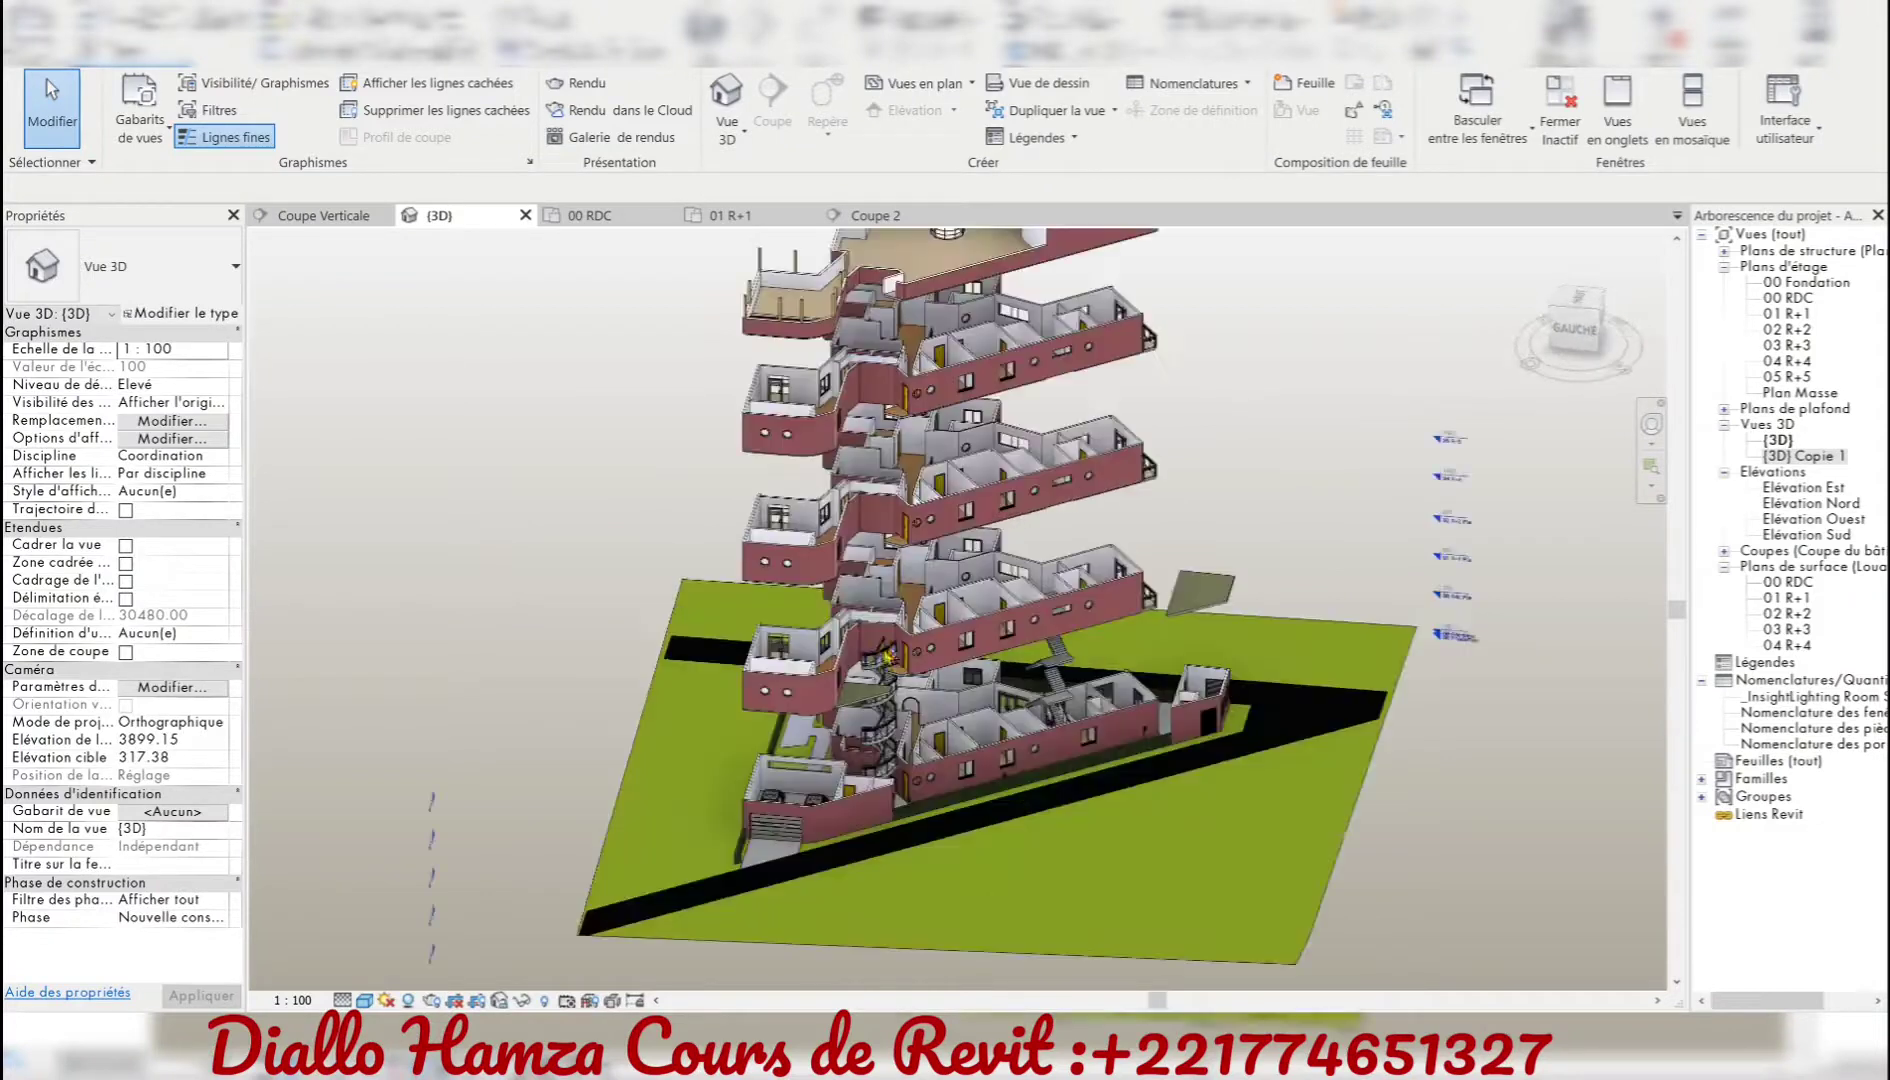
{"action": "scroll", "coordinate": [1080, 785], "scroll_direction": "up", "scroll_amount": 3}
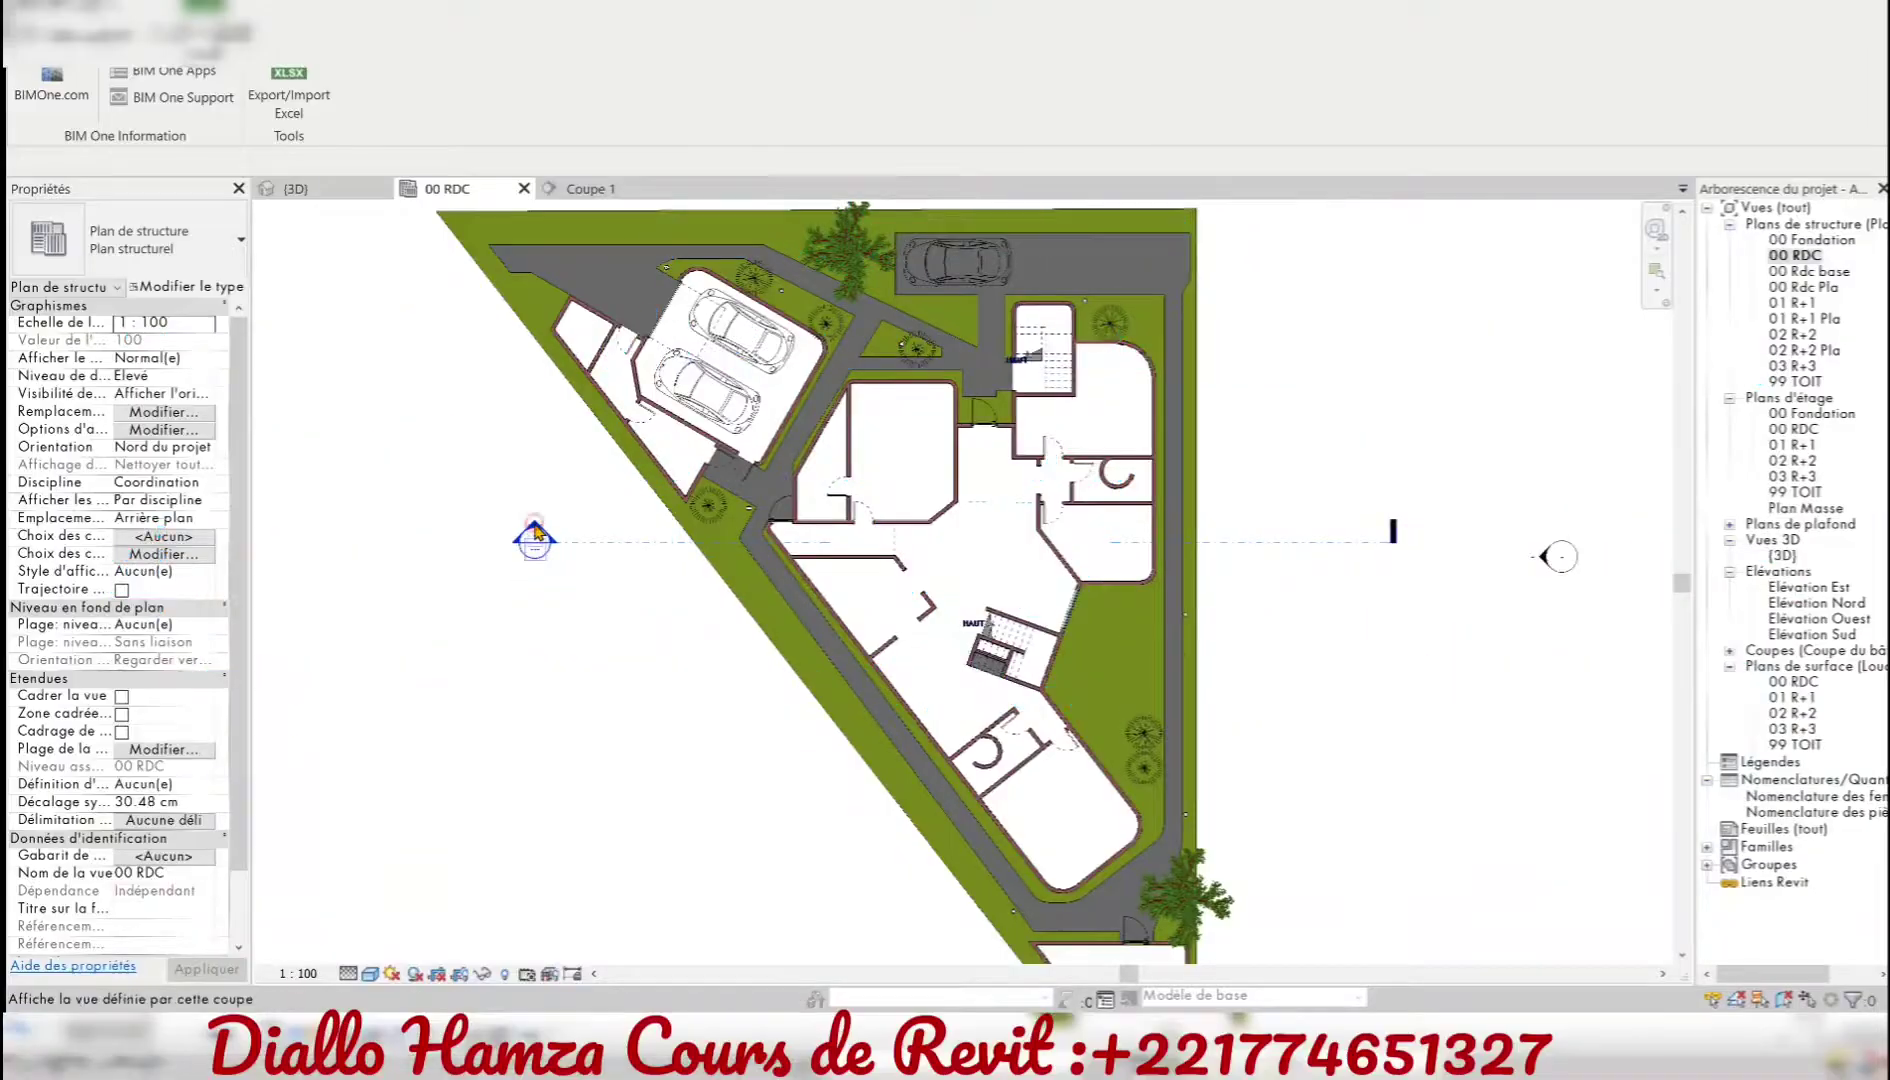
- Open the Coupe 1 section, select a door and start an Aligned dimension for its height
{"action": "double_click", "coordinate": [535, 533]}
{"action": "left_click", "coordinate": [527, 601]}
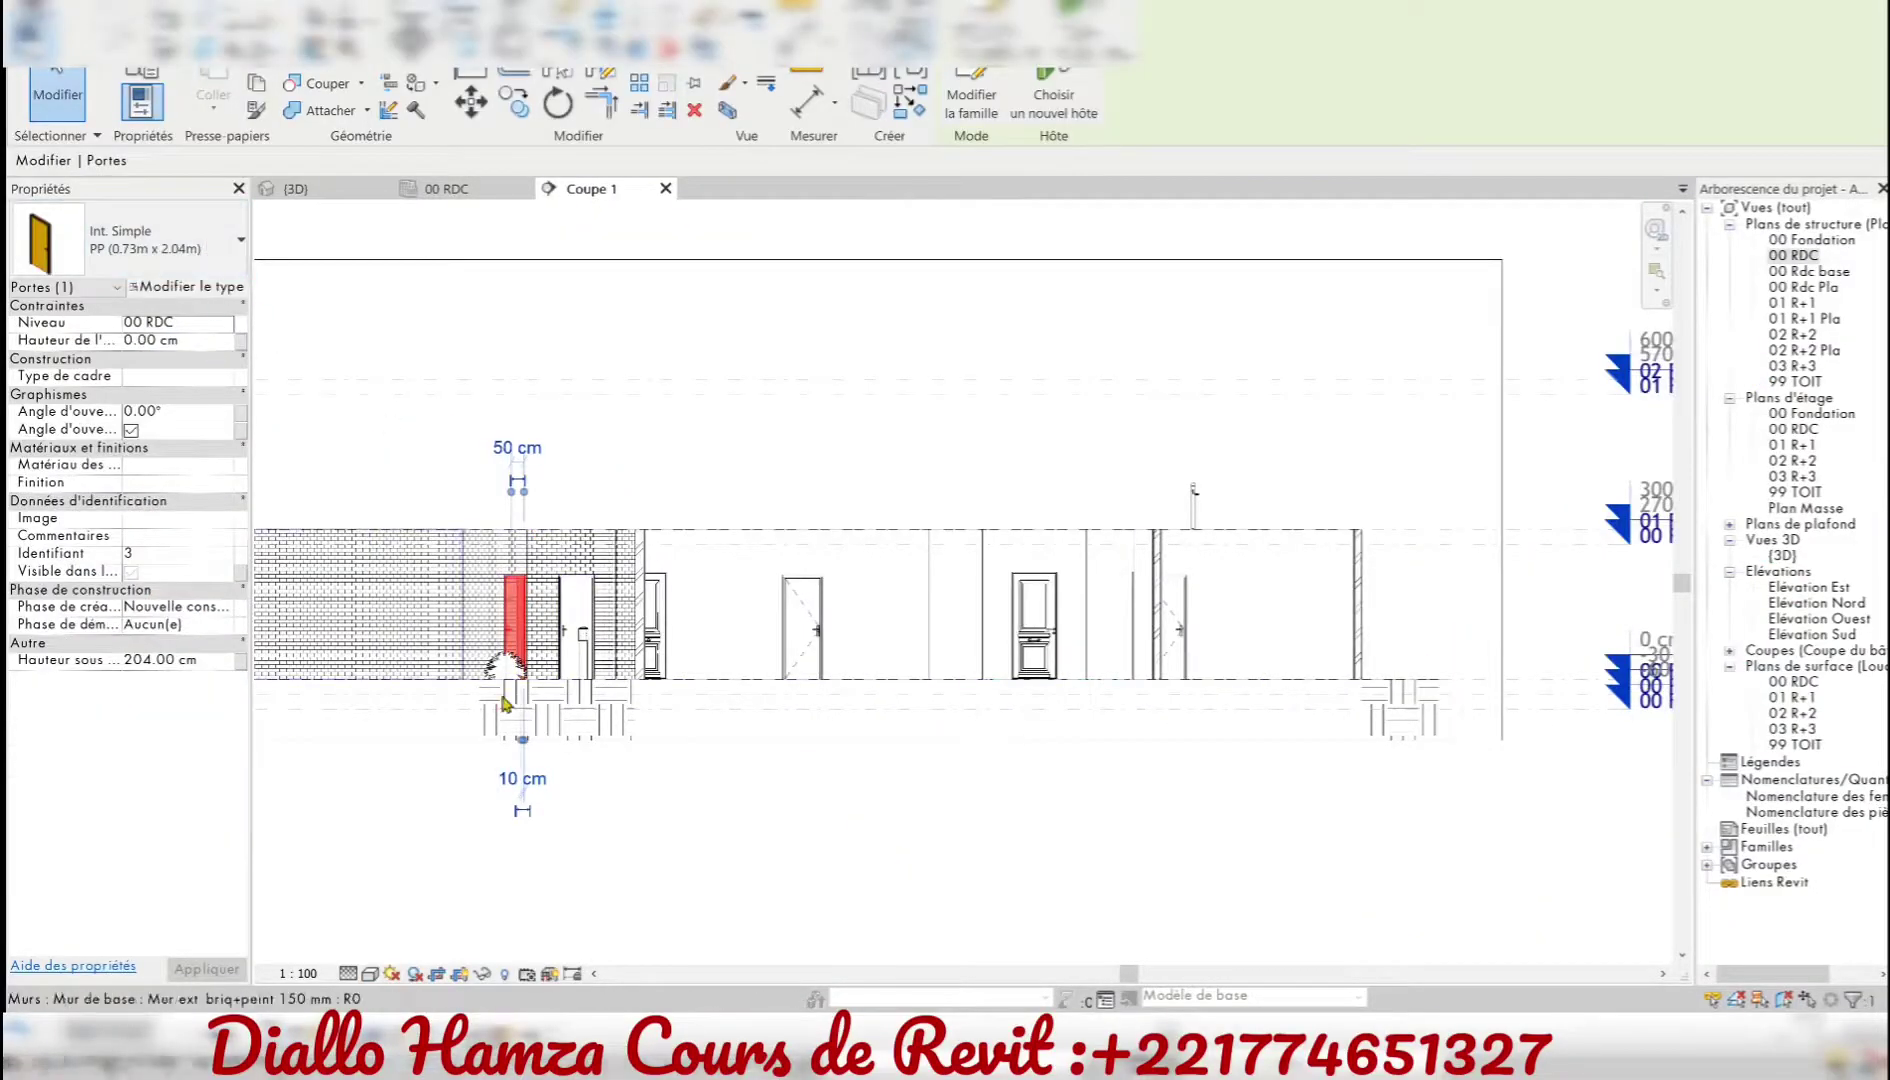
{"action": "left_click", "coordinate": [720, 842]}
{"action": "scroll", "coordinate": [617, 738], "scroll_direction": "up", "scroll_amount": 3}
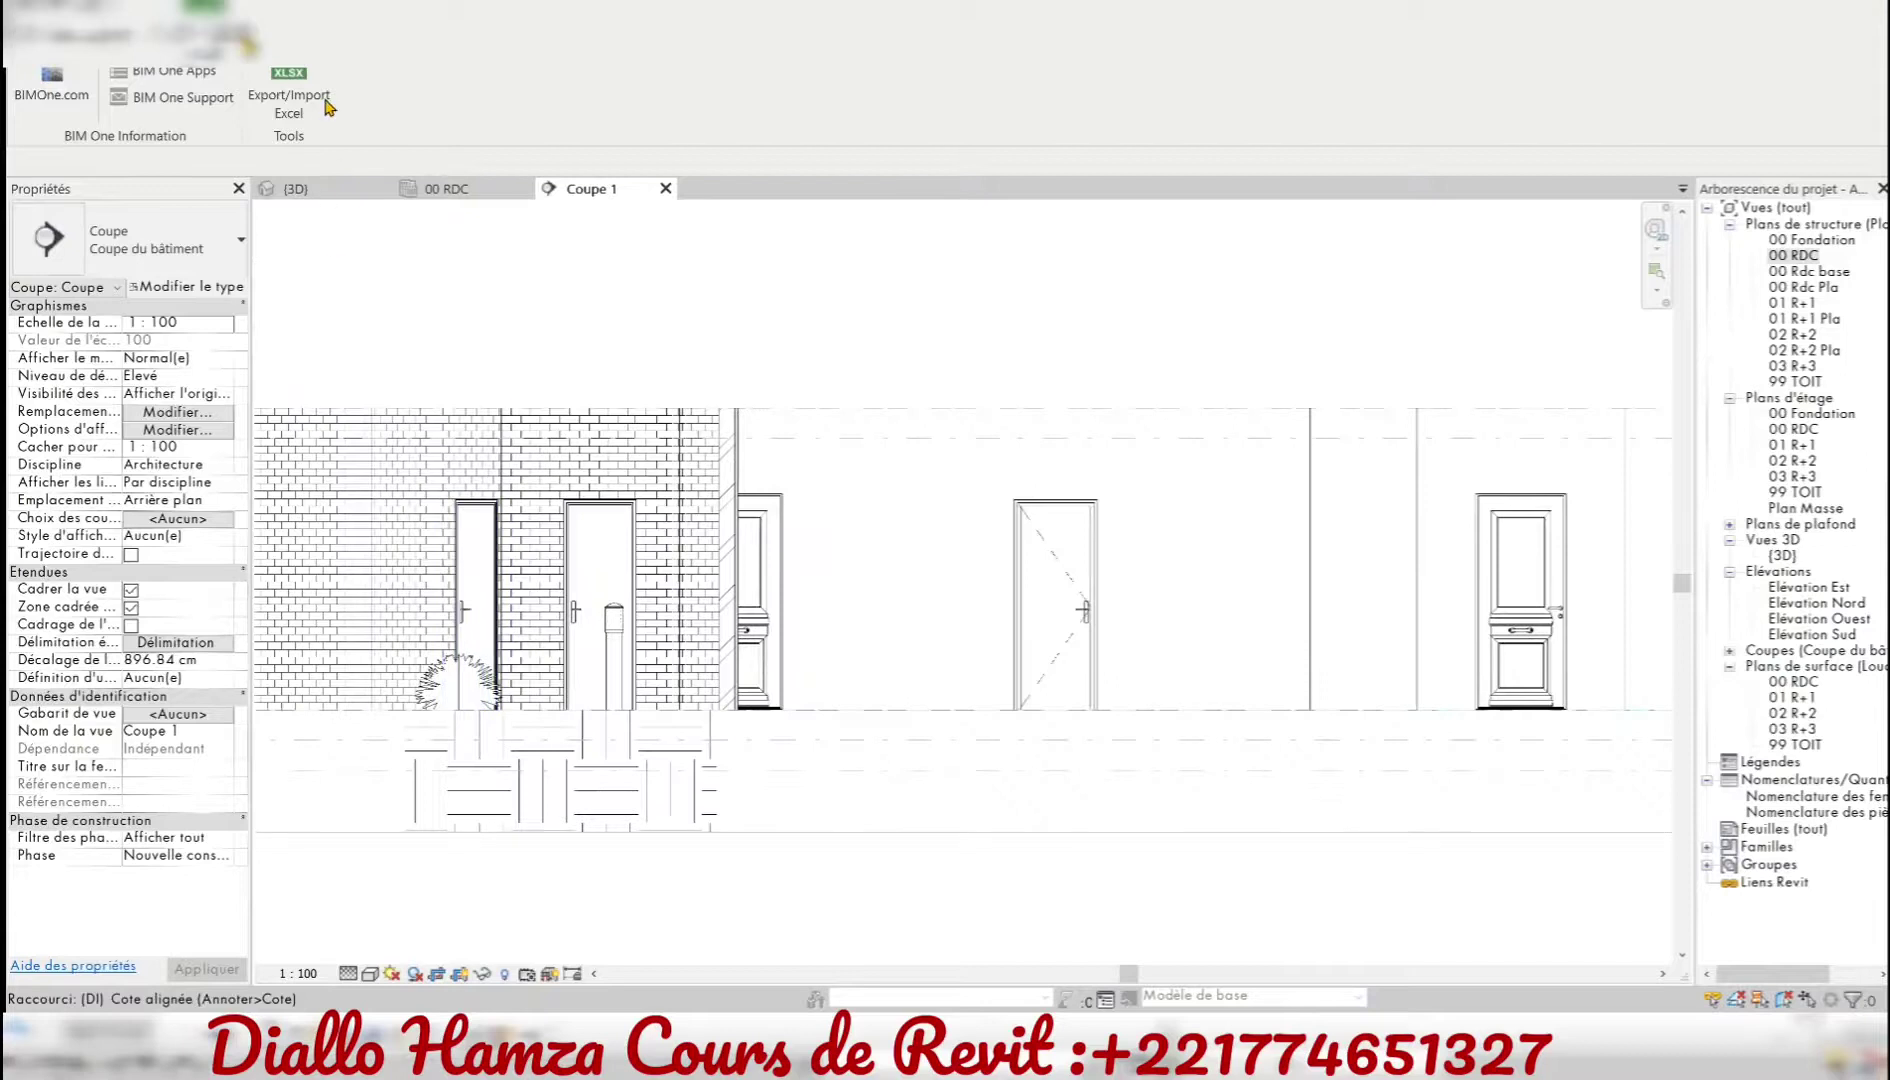
{"action": "left_click", "coordinate": [285, 45]}
{"action": "left_click", "coordinate": [130, 85]}
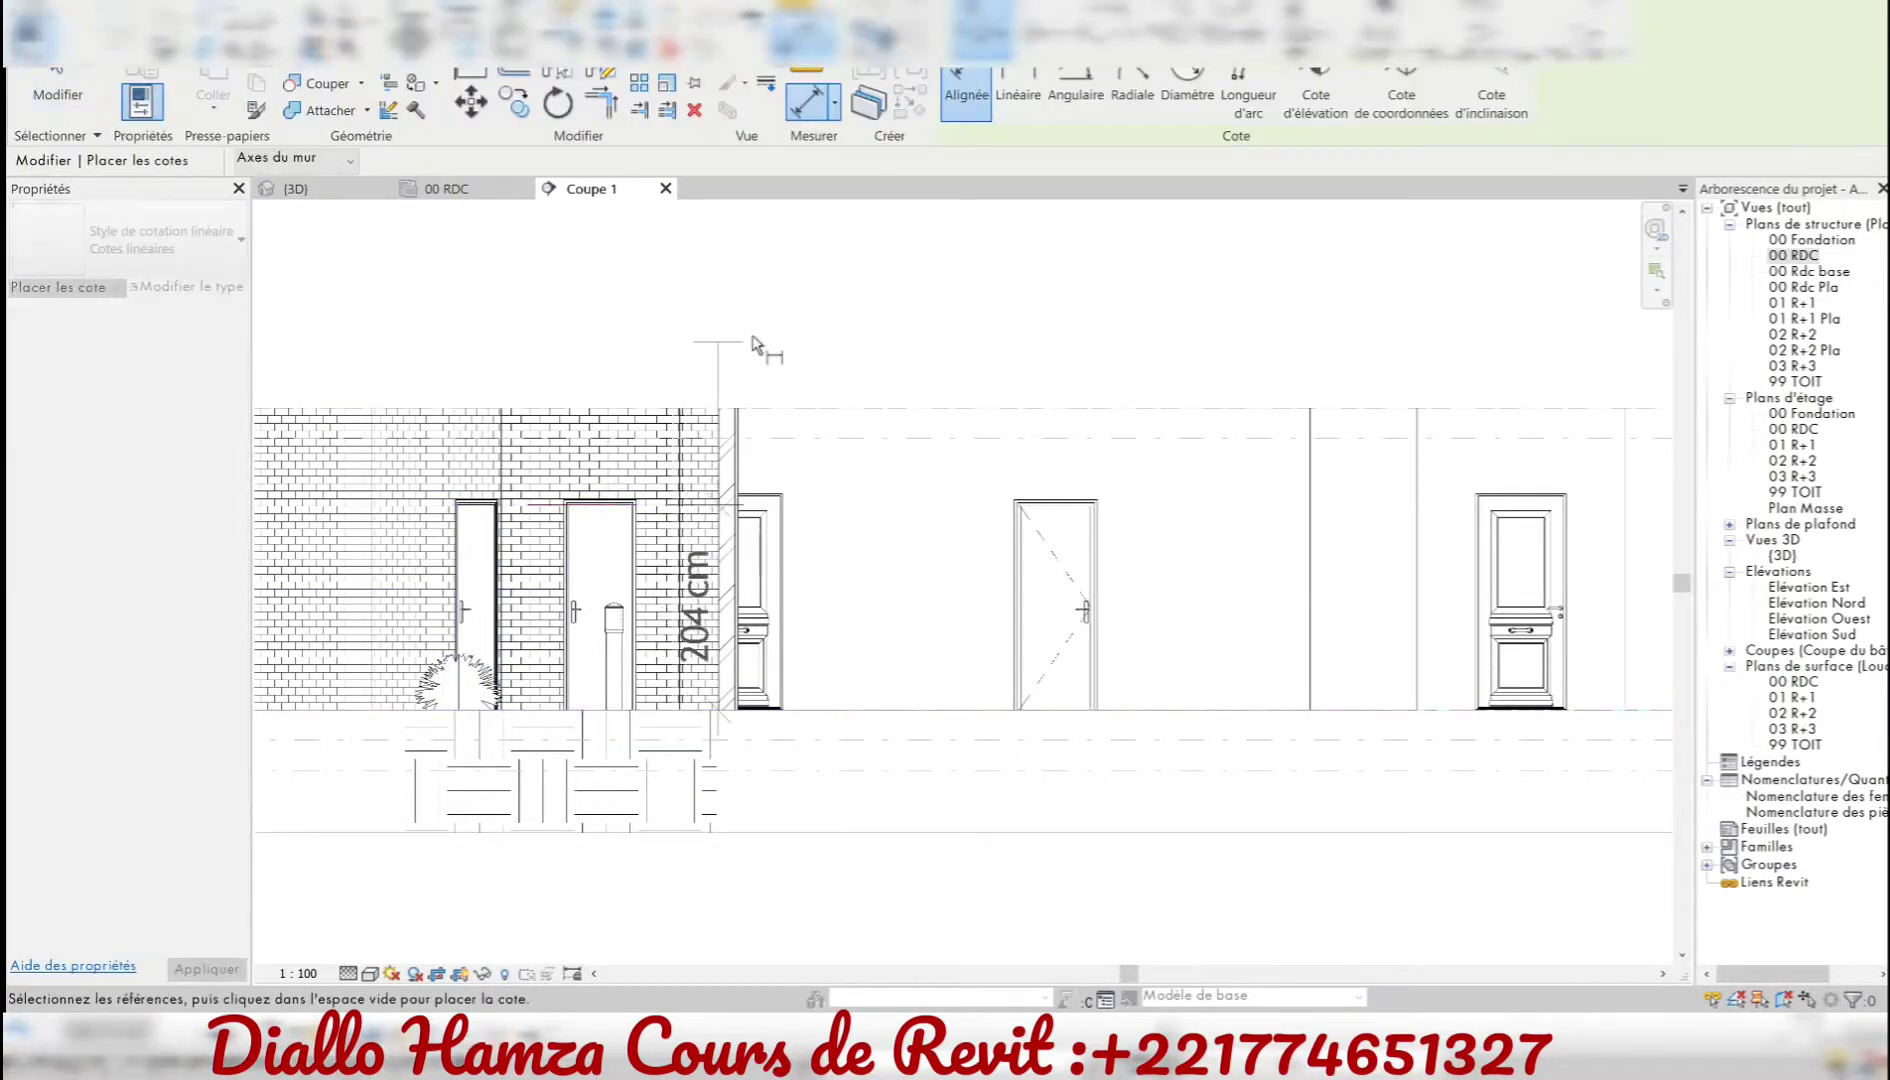
- Start a new schedule for the Portes (doors) category
{"action": "key", "text": "Escape"}
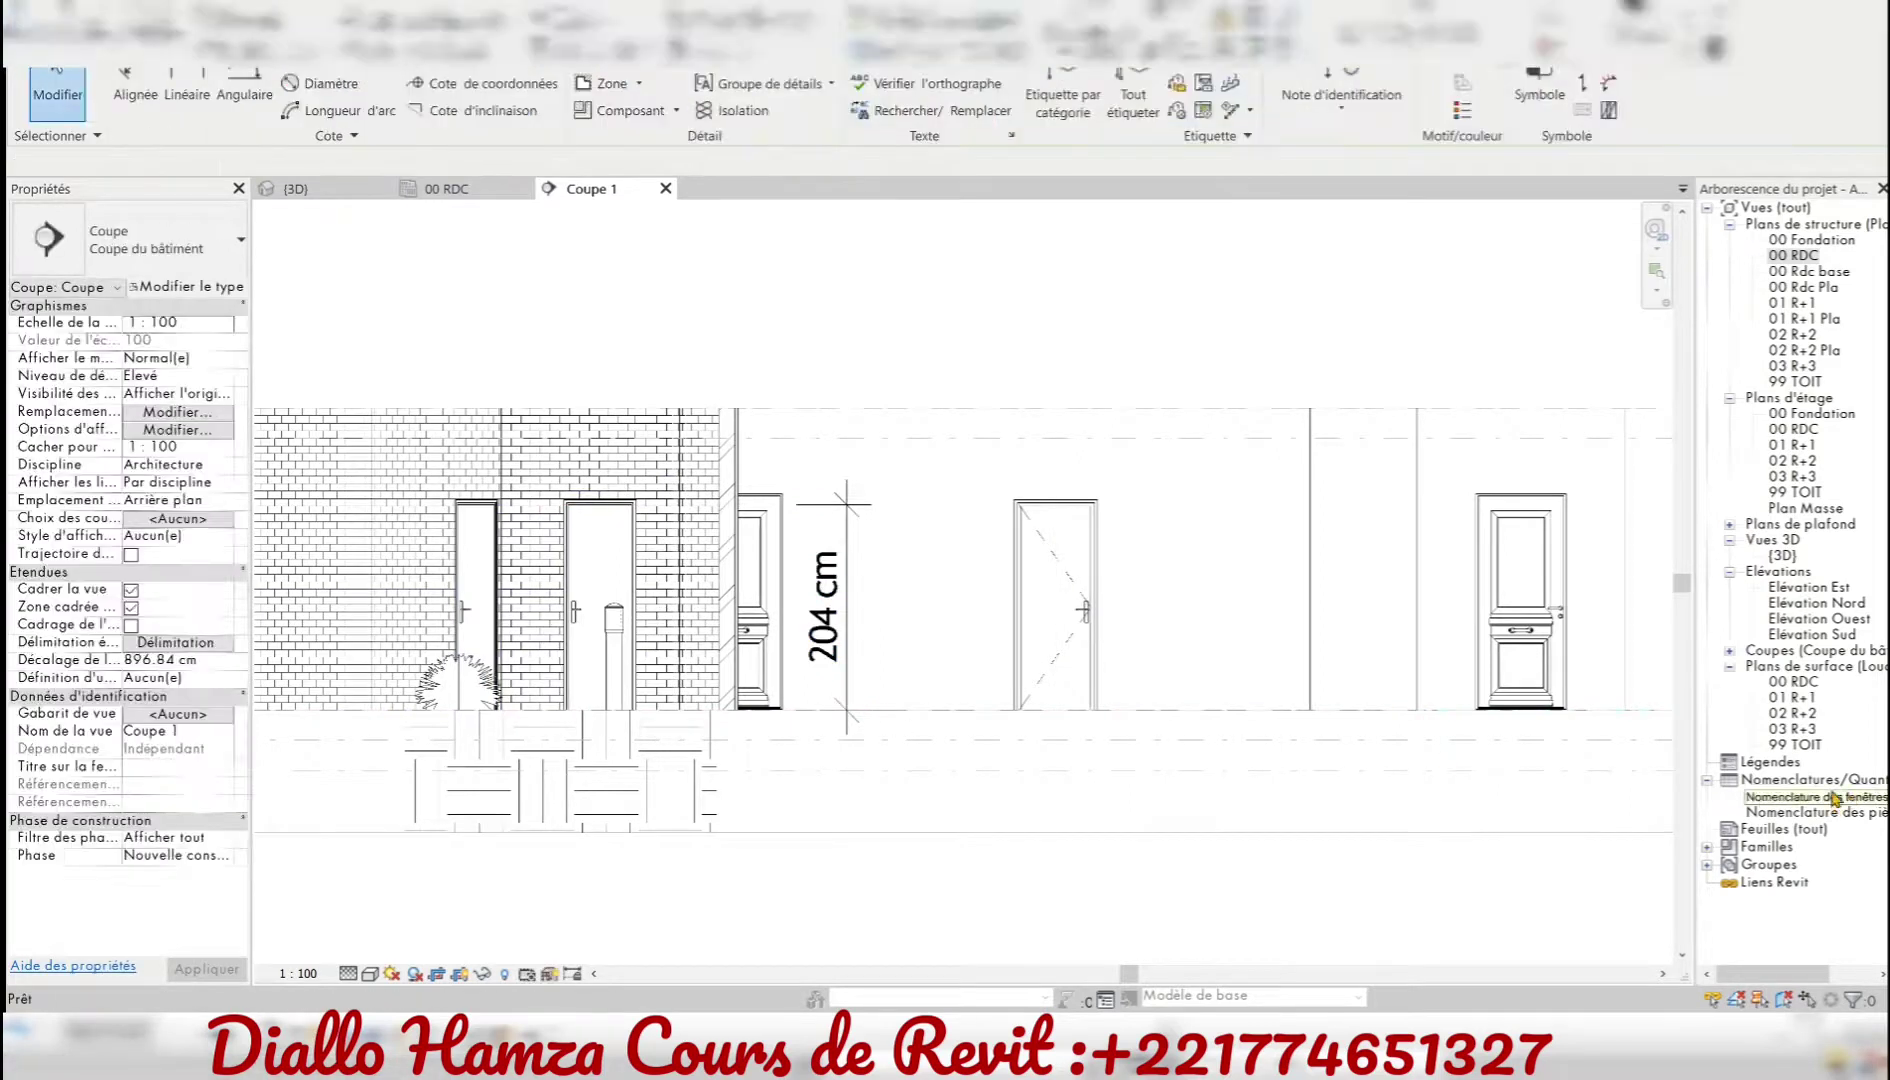
{"action": "right_click", "coordinate": [1840, 779]}
{"action": "left_click", "coordinate": [1640, 792]}
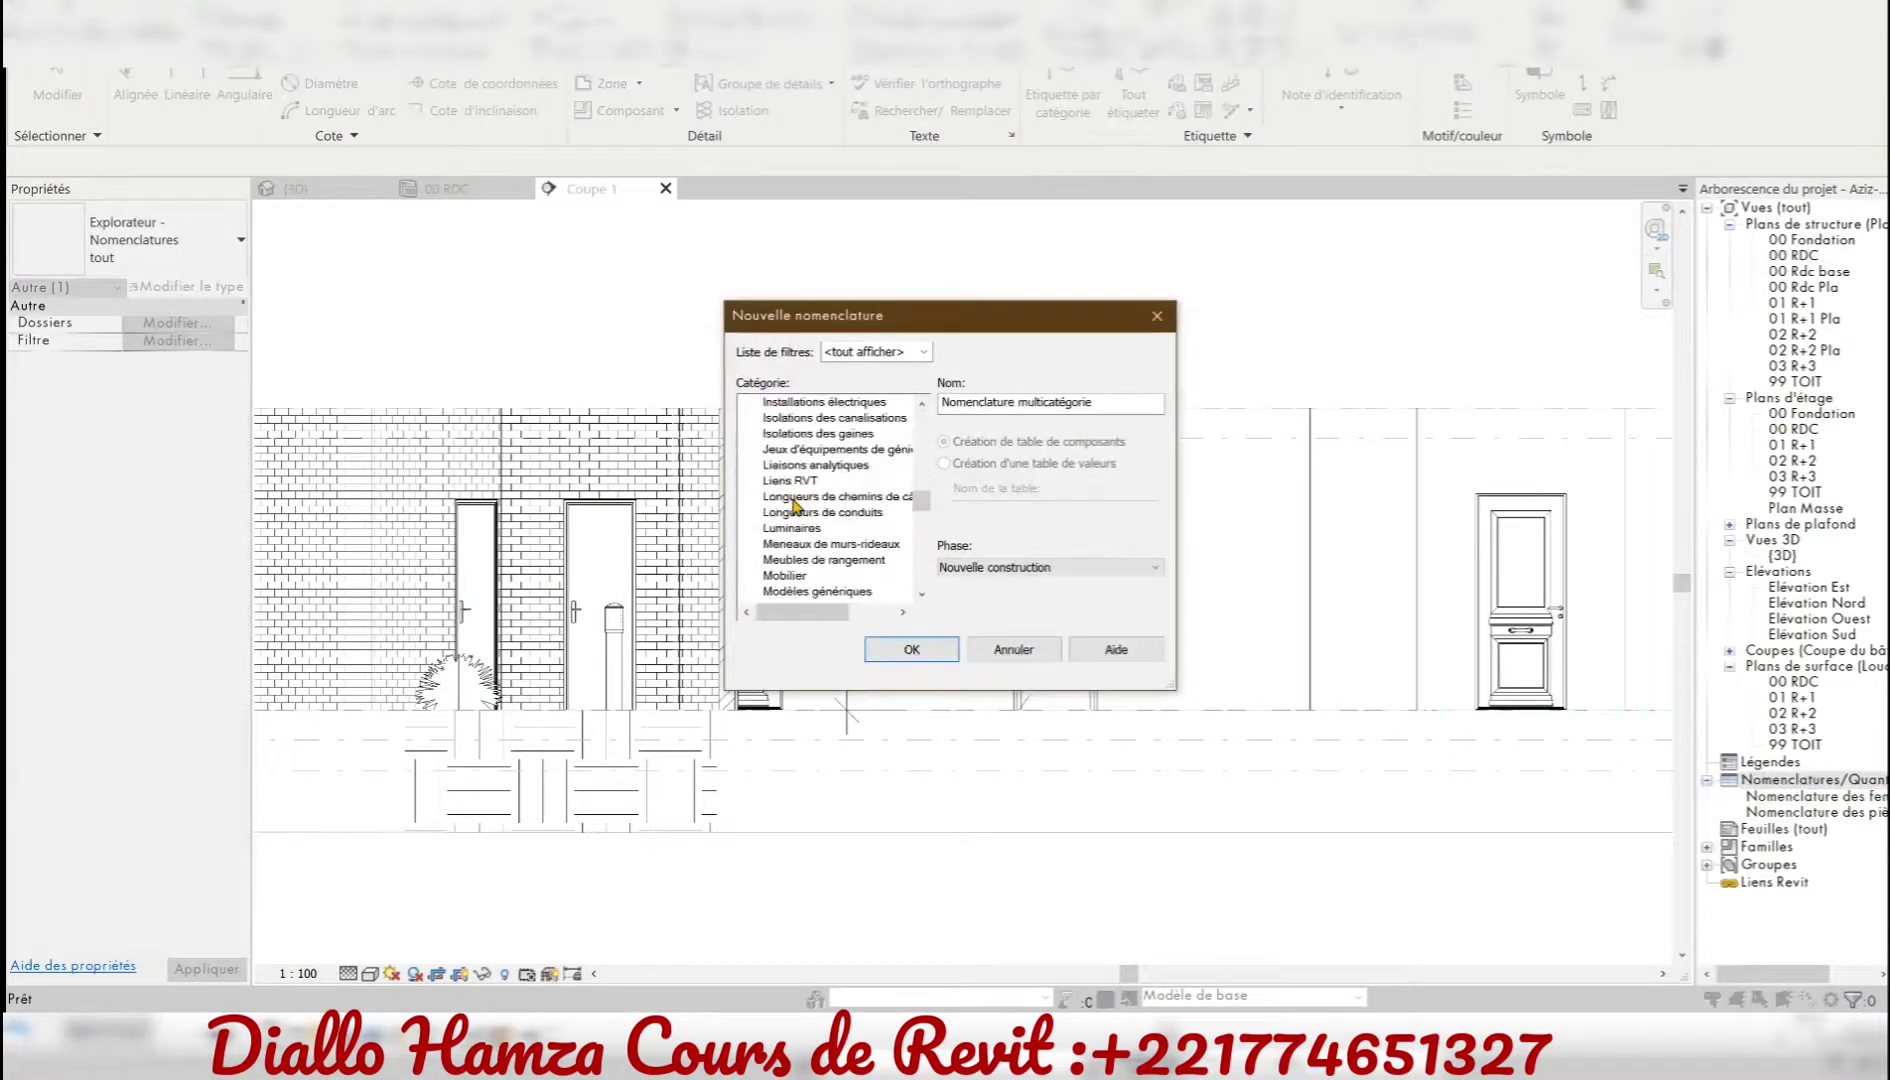
{"action": "left_click", "coordinate": [908, 651]}
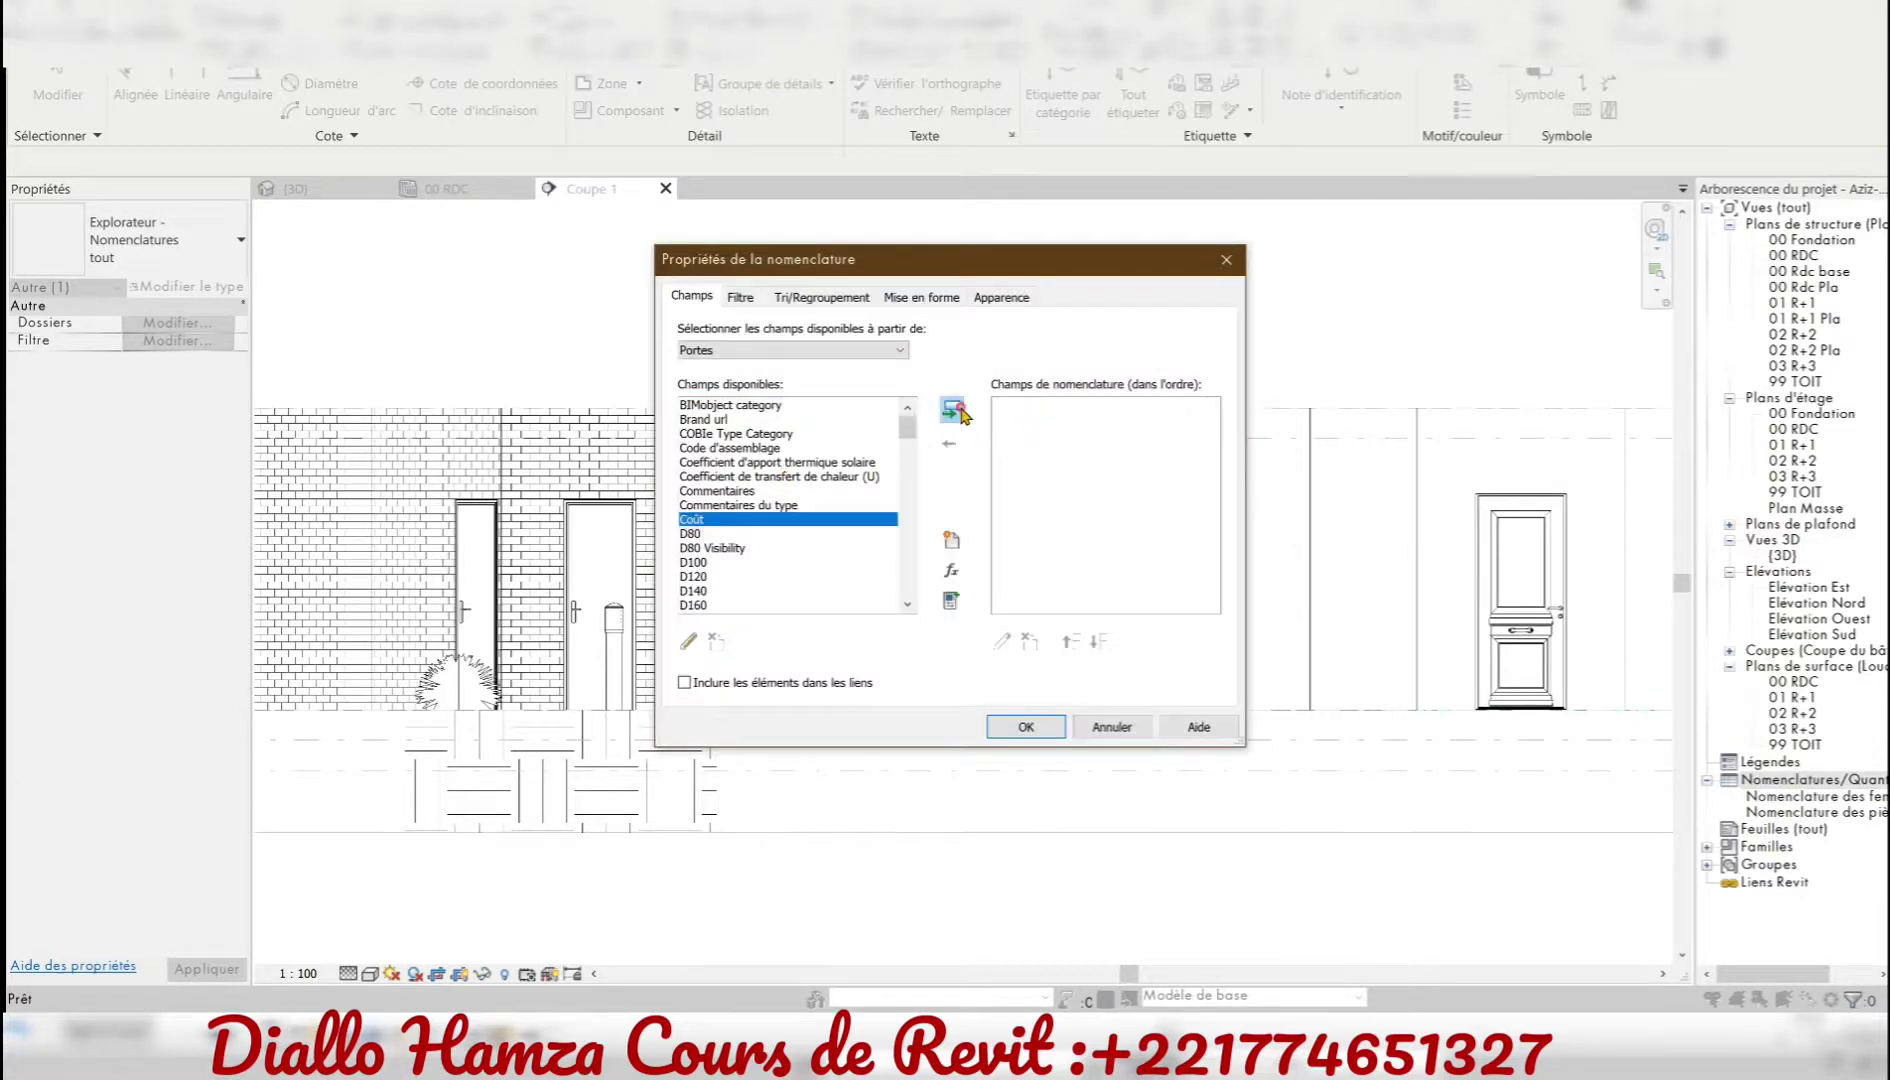
- Add the Coût, Hauteur, Largeur and Niveau fields and create the door schedule
{"action": "left_click", "coordinate": [953, 410]}
{"action": "scroll", "coordinate": [793, 533], "scroll_direction": "down", "scroll_amount": 5}
{"action": "scroll", "coordinate": [793, 533], "scroll_direction": "down", "scroll_amount": 5}
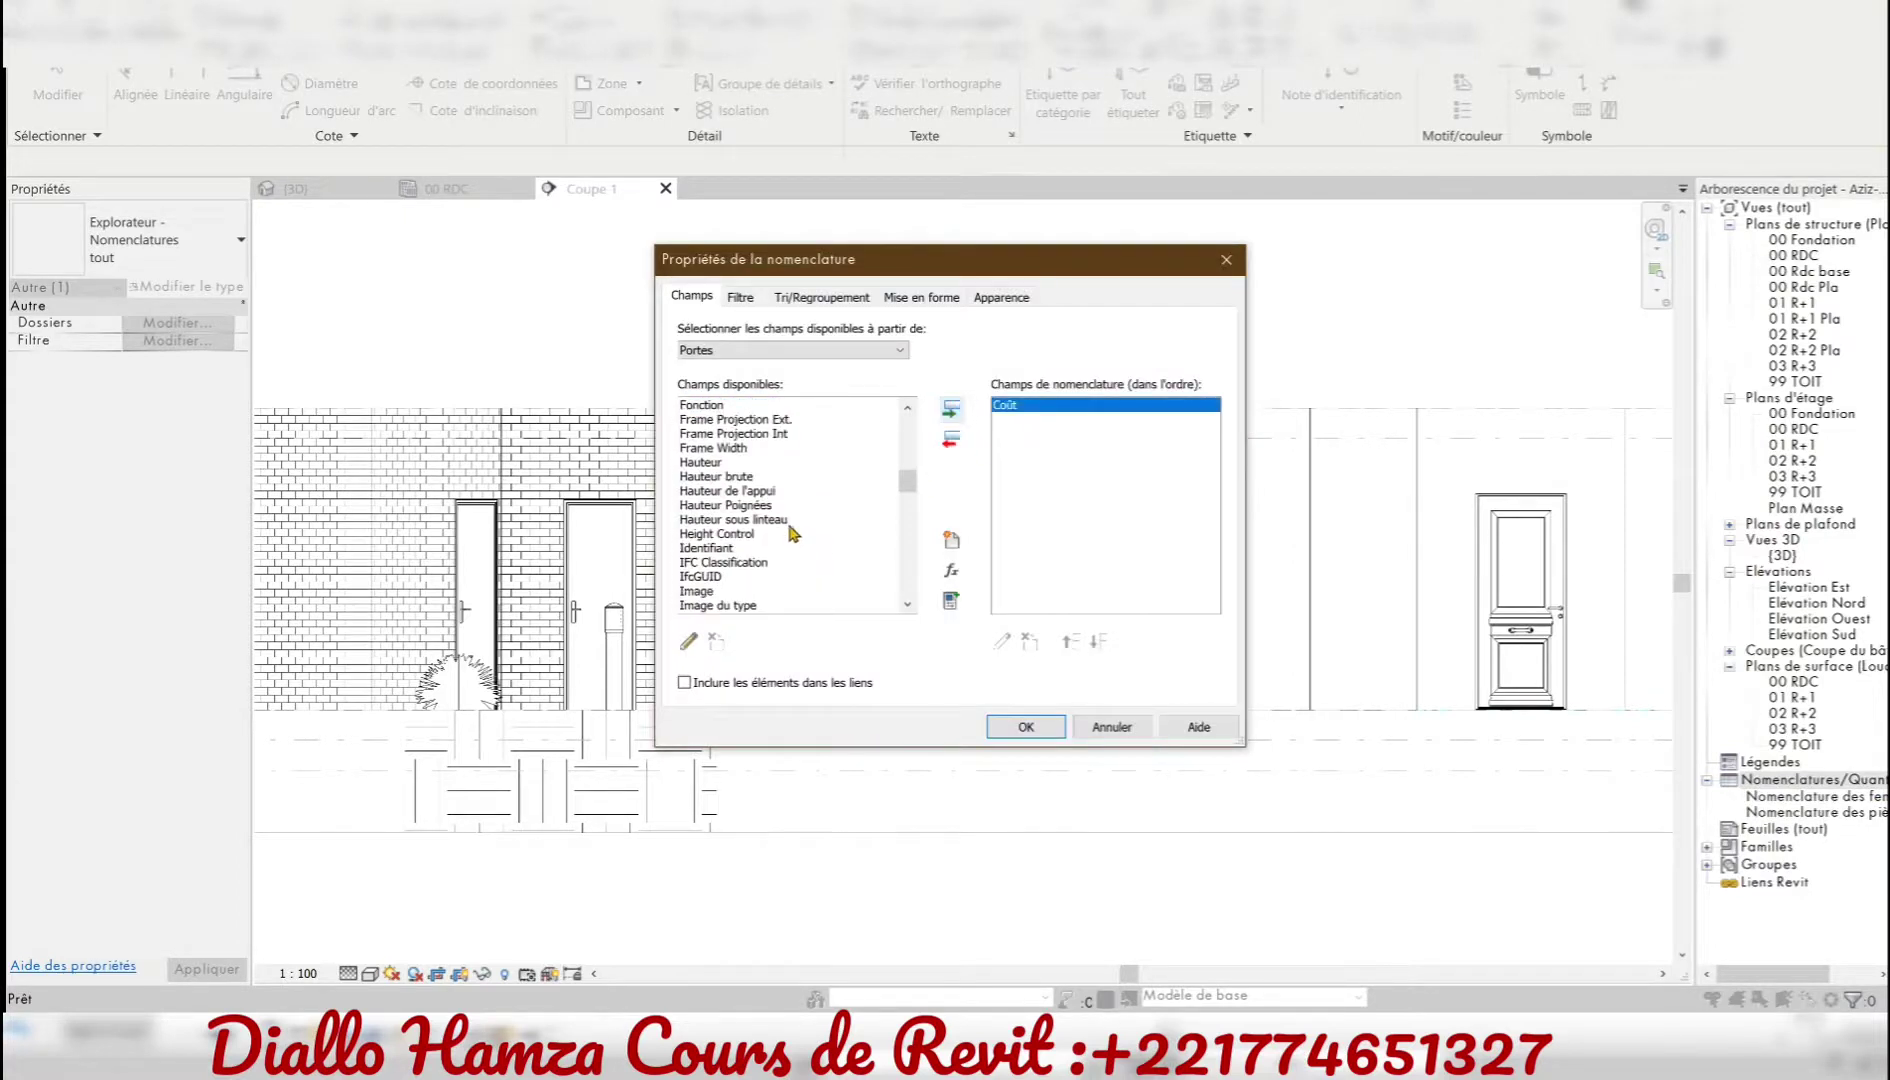
{"action": "left_click", "coordinate": [953, 410]}
{"action": "scroll", "coordinate": [822, 530], "scroll_direction": "down", "scroll_amount": 3}
{"action": "left_click", "coordinate": [953, 410]}
{"action": "scroll", "coordinate": [790, 530], "scroll_direction": "down", "scroll_amount": 3}
{"action": "scroll", "coordinate": [753, 552], "scroll_direction": "down", "scroll_amount": 4}
{"action": "scroll", "coordinate": [712, 478], "scroll_direction": "up", "scroll_amount": 4}
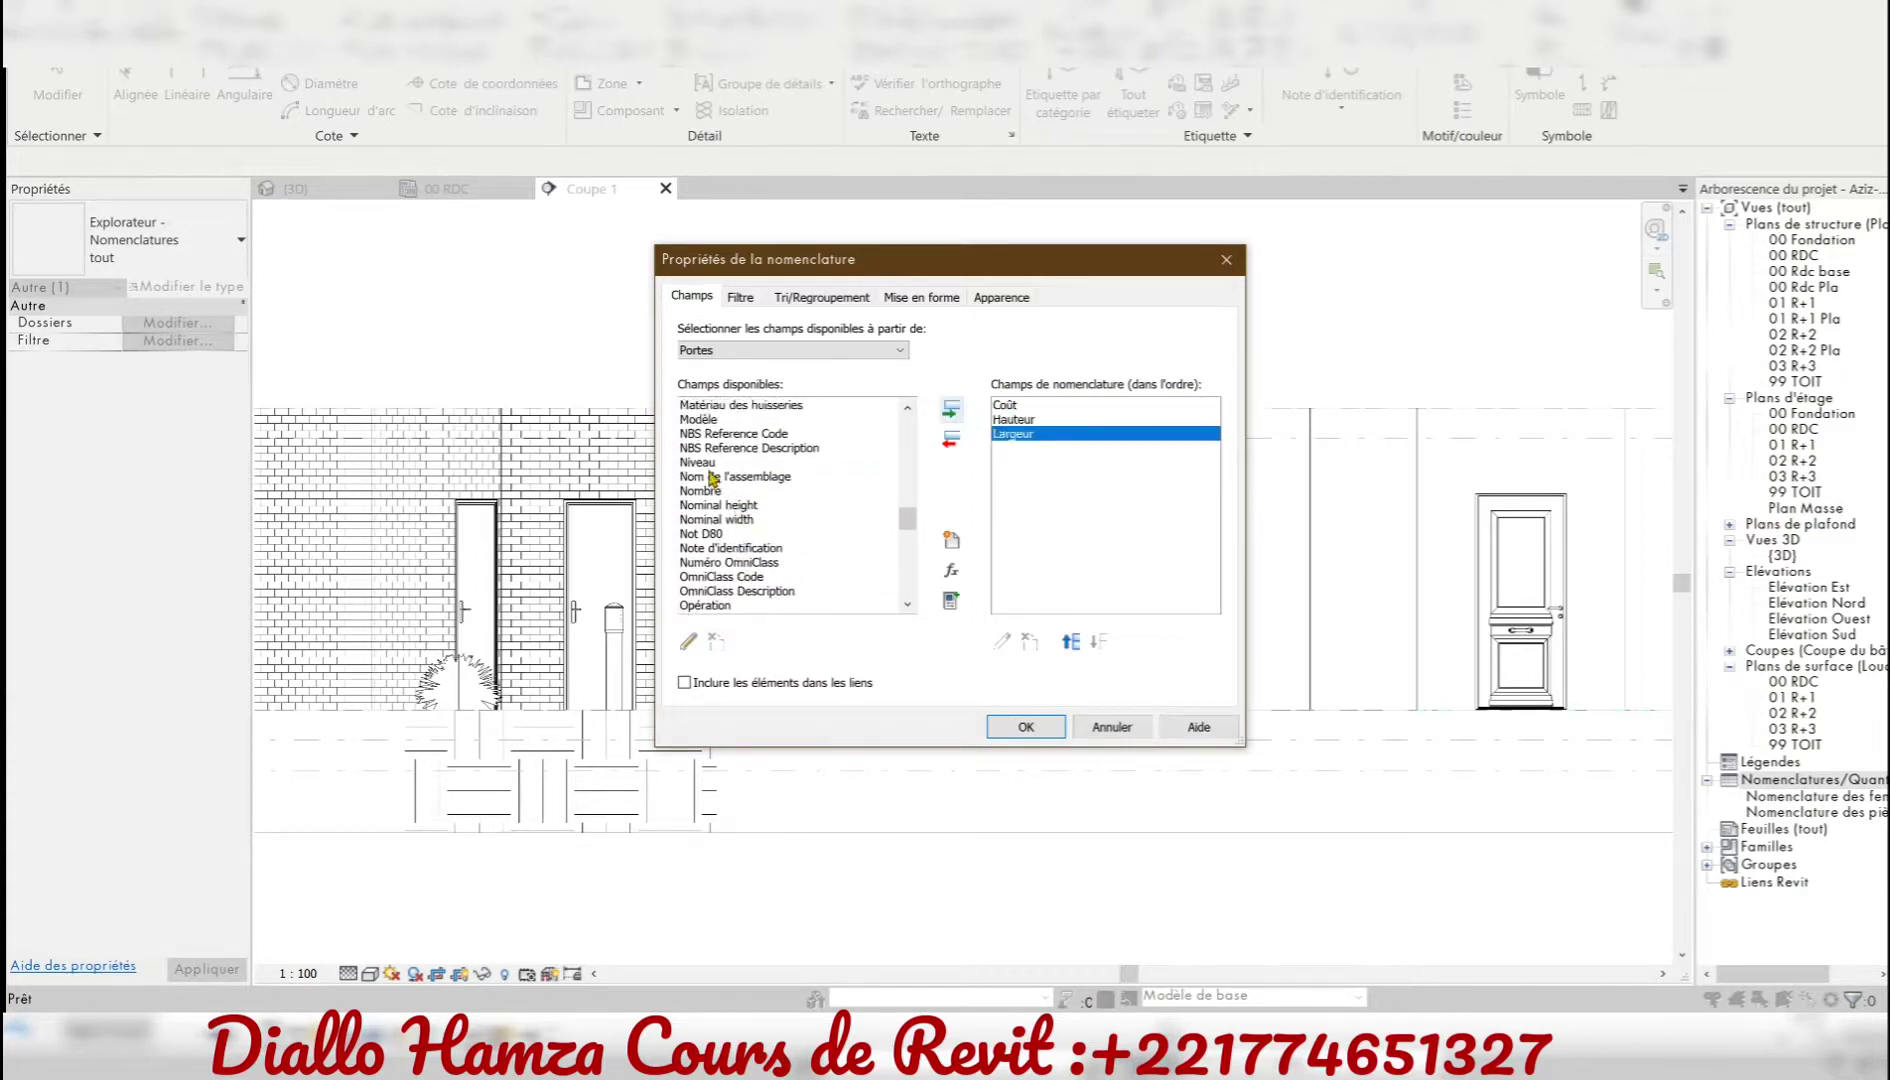
{"action": "left_click", "coordinate": [948, 418]}
{"action": "scroll", "coordinate": [714, 558], "scroll_direction": "down", "scroll_amount": 4}
{"action": "scroll", "coordinate": [740, 570], "scroll_direction": "down", "scroll_amount": 4}
{"action": "left_click", "coordinate": [1027, 730]}
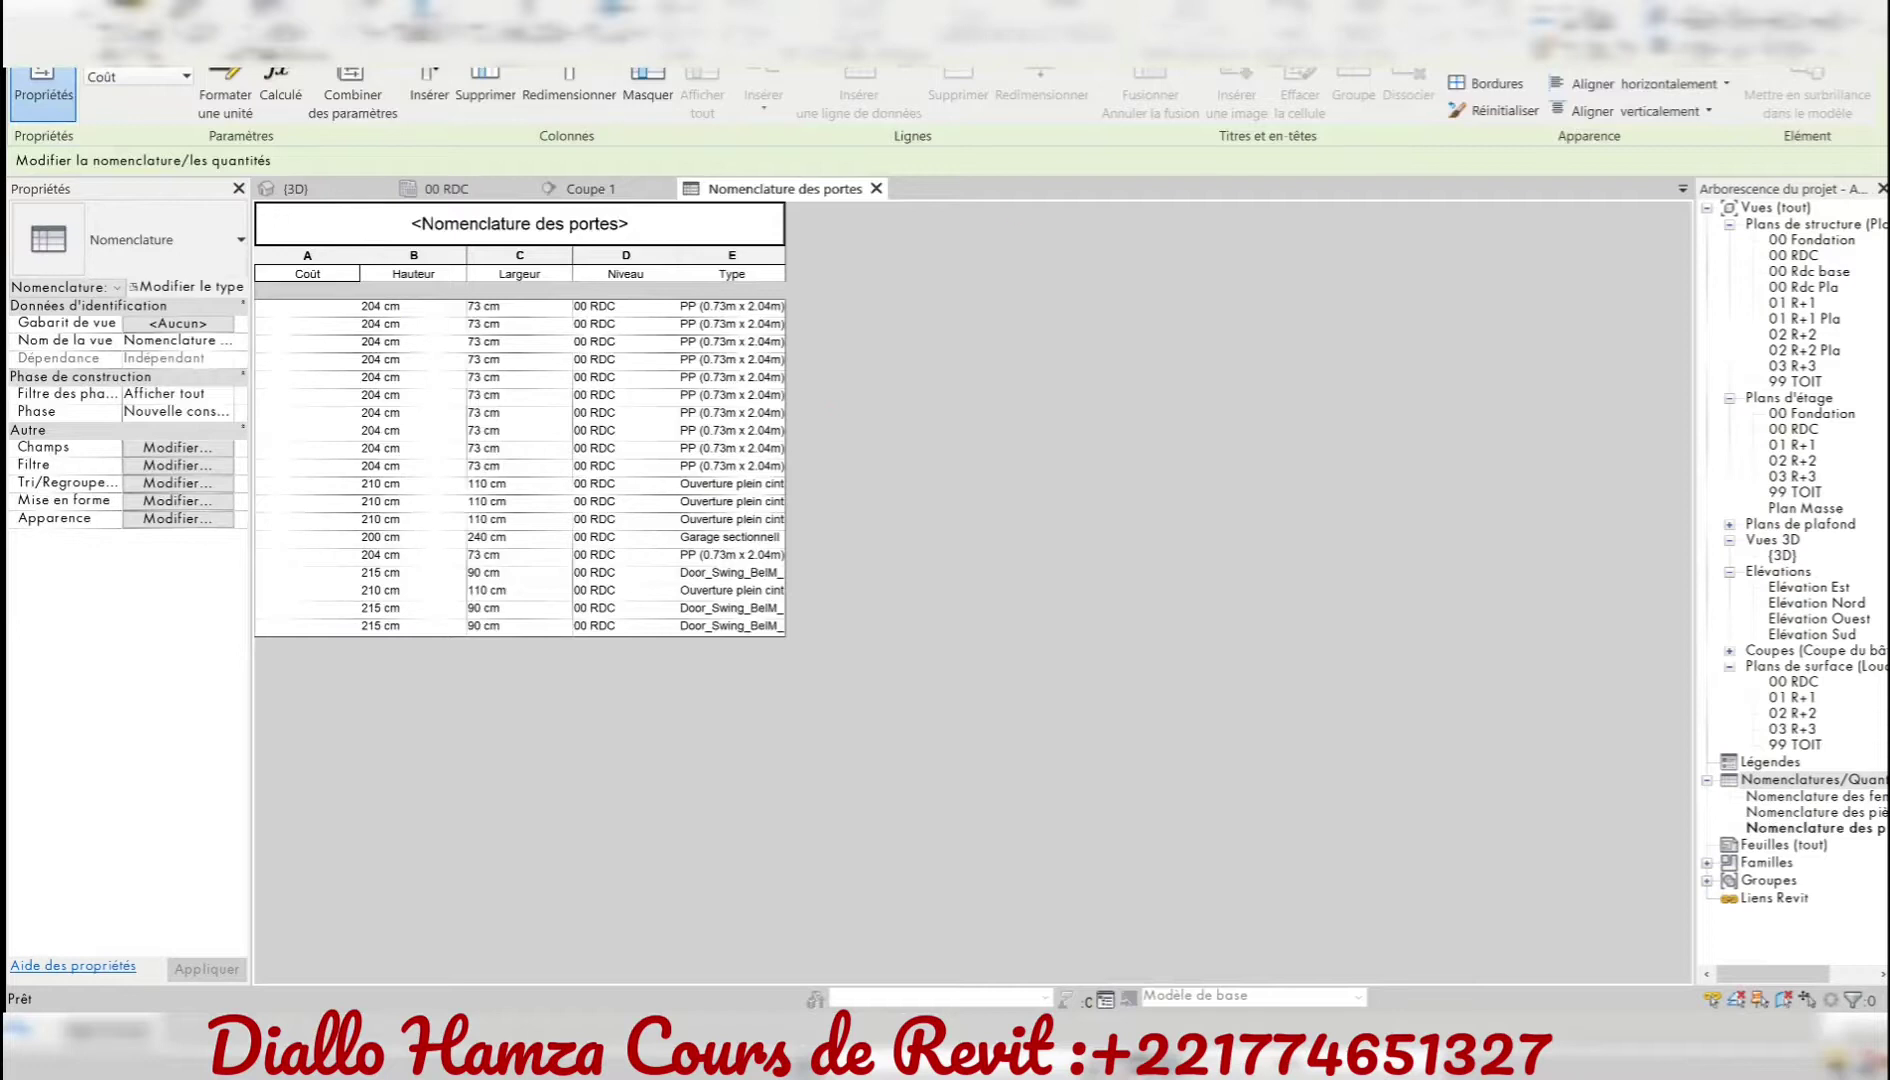
- Export the Nomenclature des portes schedule to Excel with BIM One's Export/Import Excel
{"action": "left_click", "coordinate": [289, 85]}
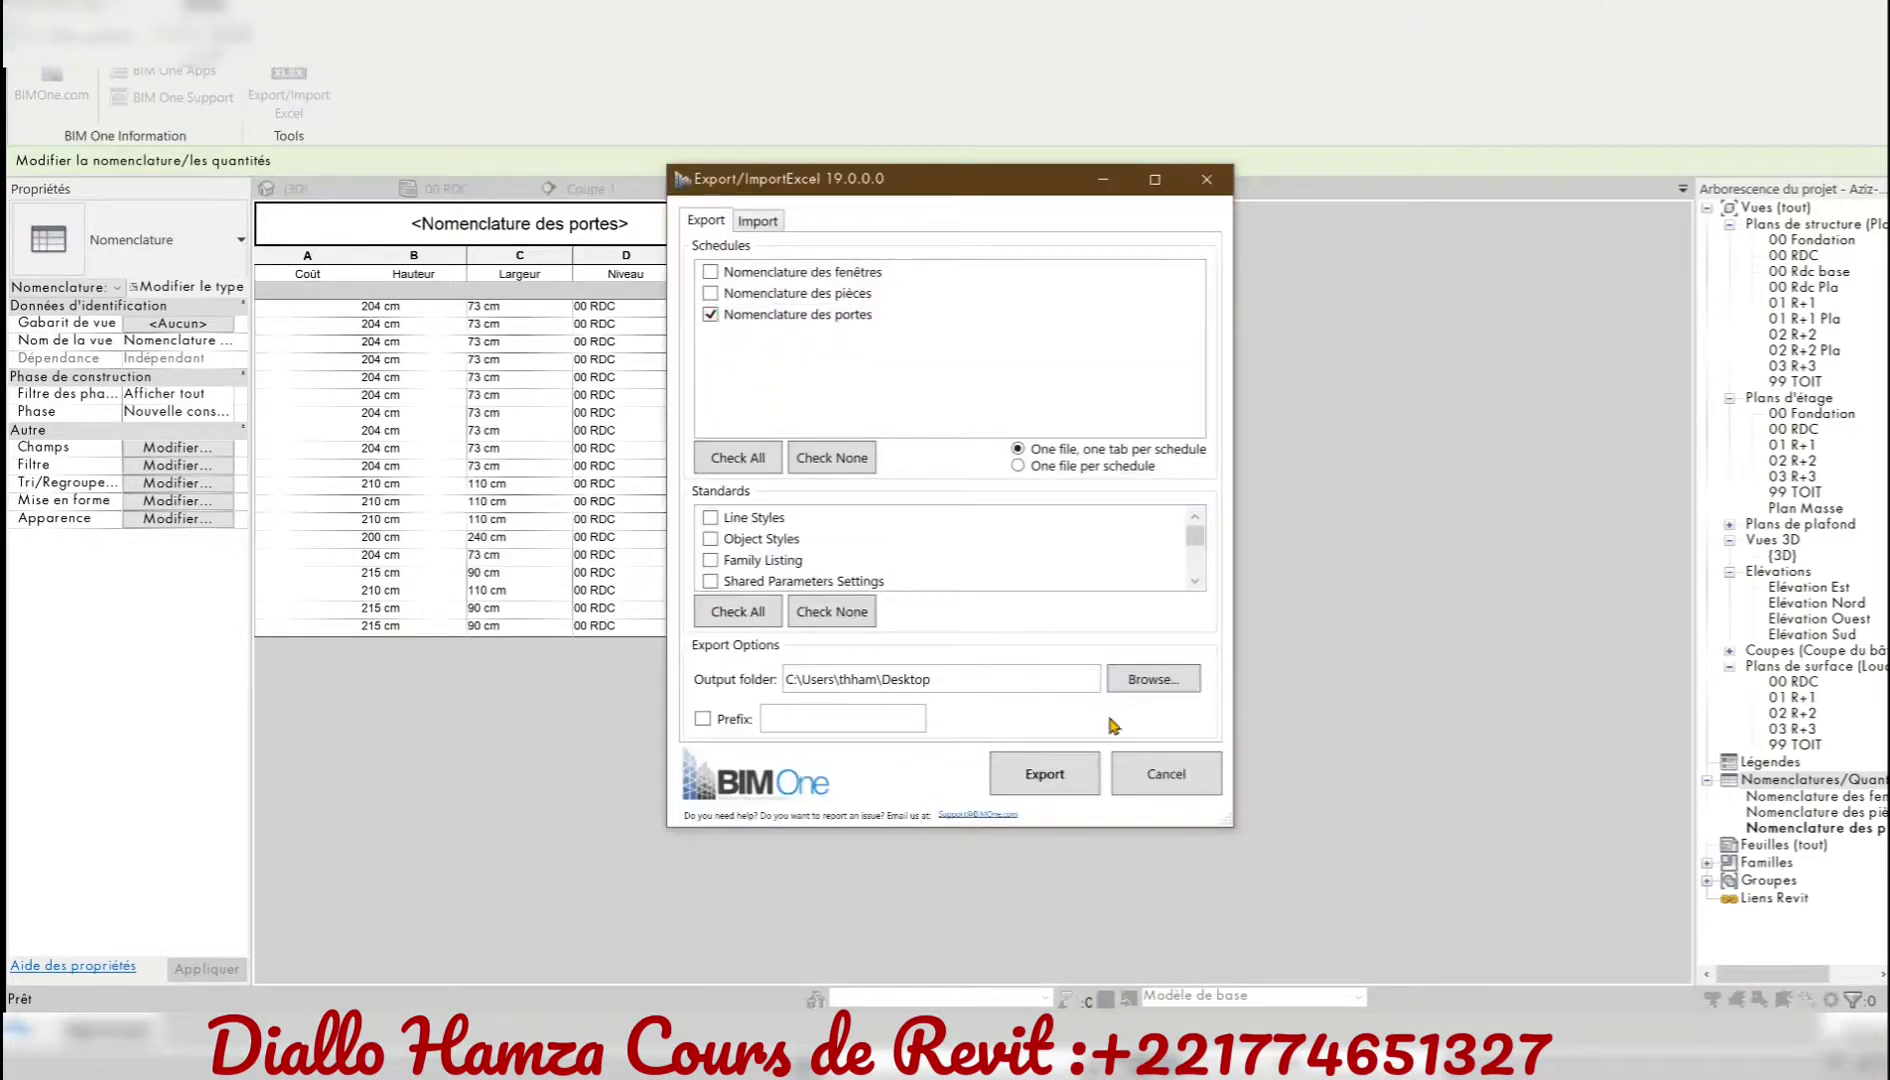
{"action": "left_click", "coordinate": [1078, 765]}
{"action": "left_click", "coordinate": [1050, 545]}
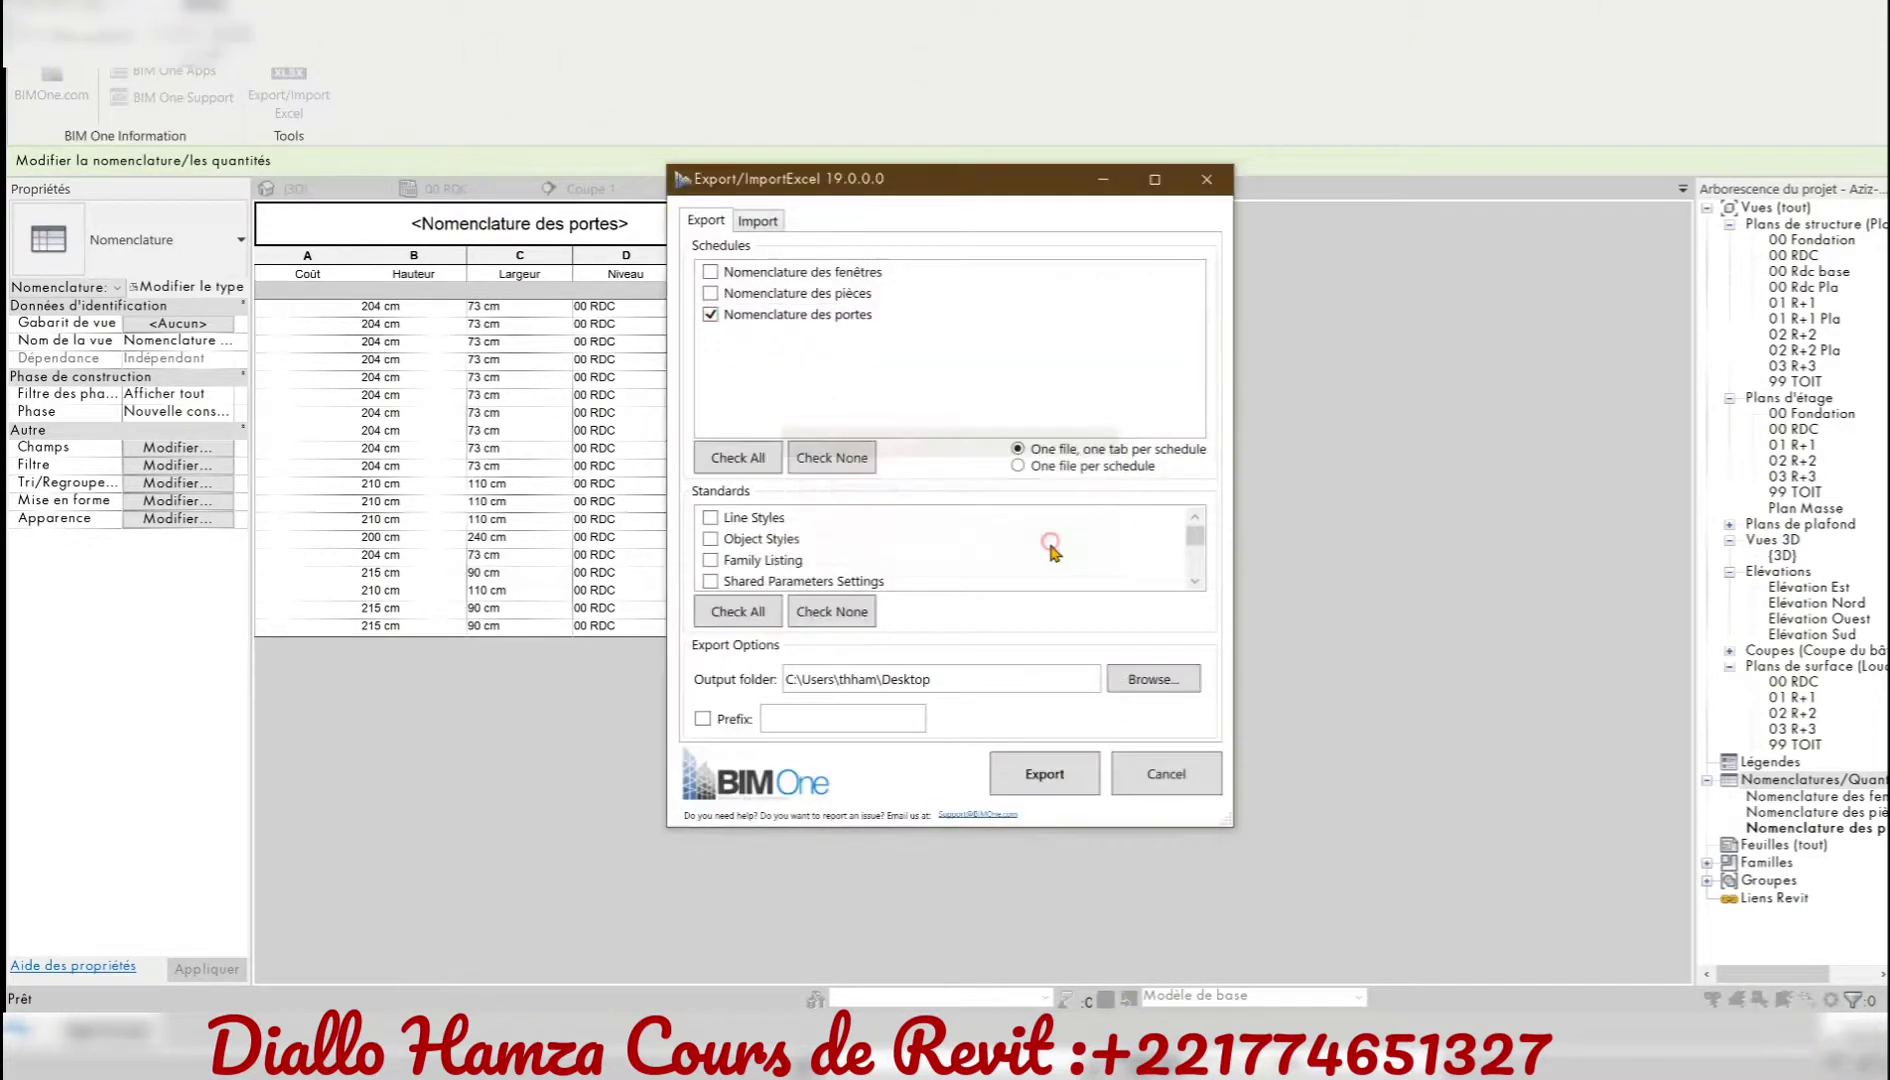
{"action": "left_click", "coordinate": [1207, 179]}
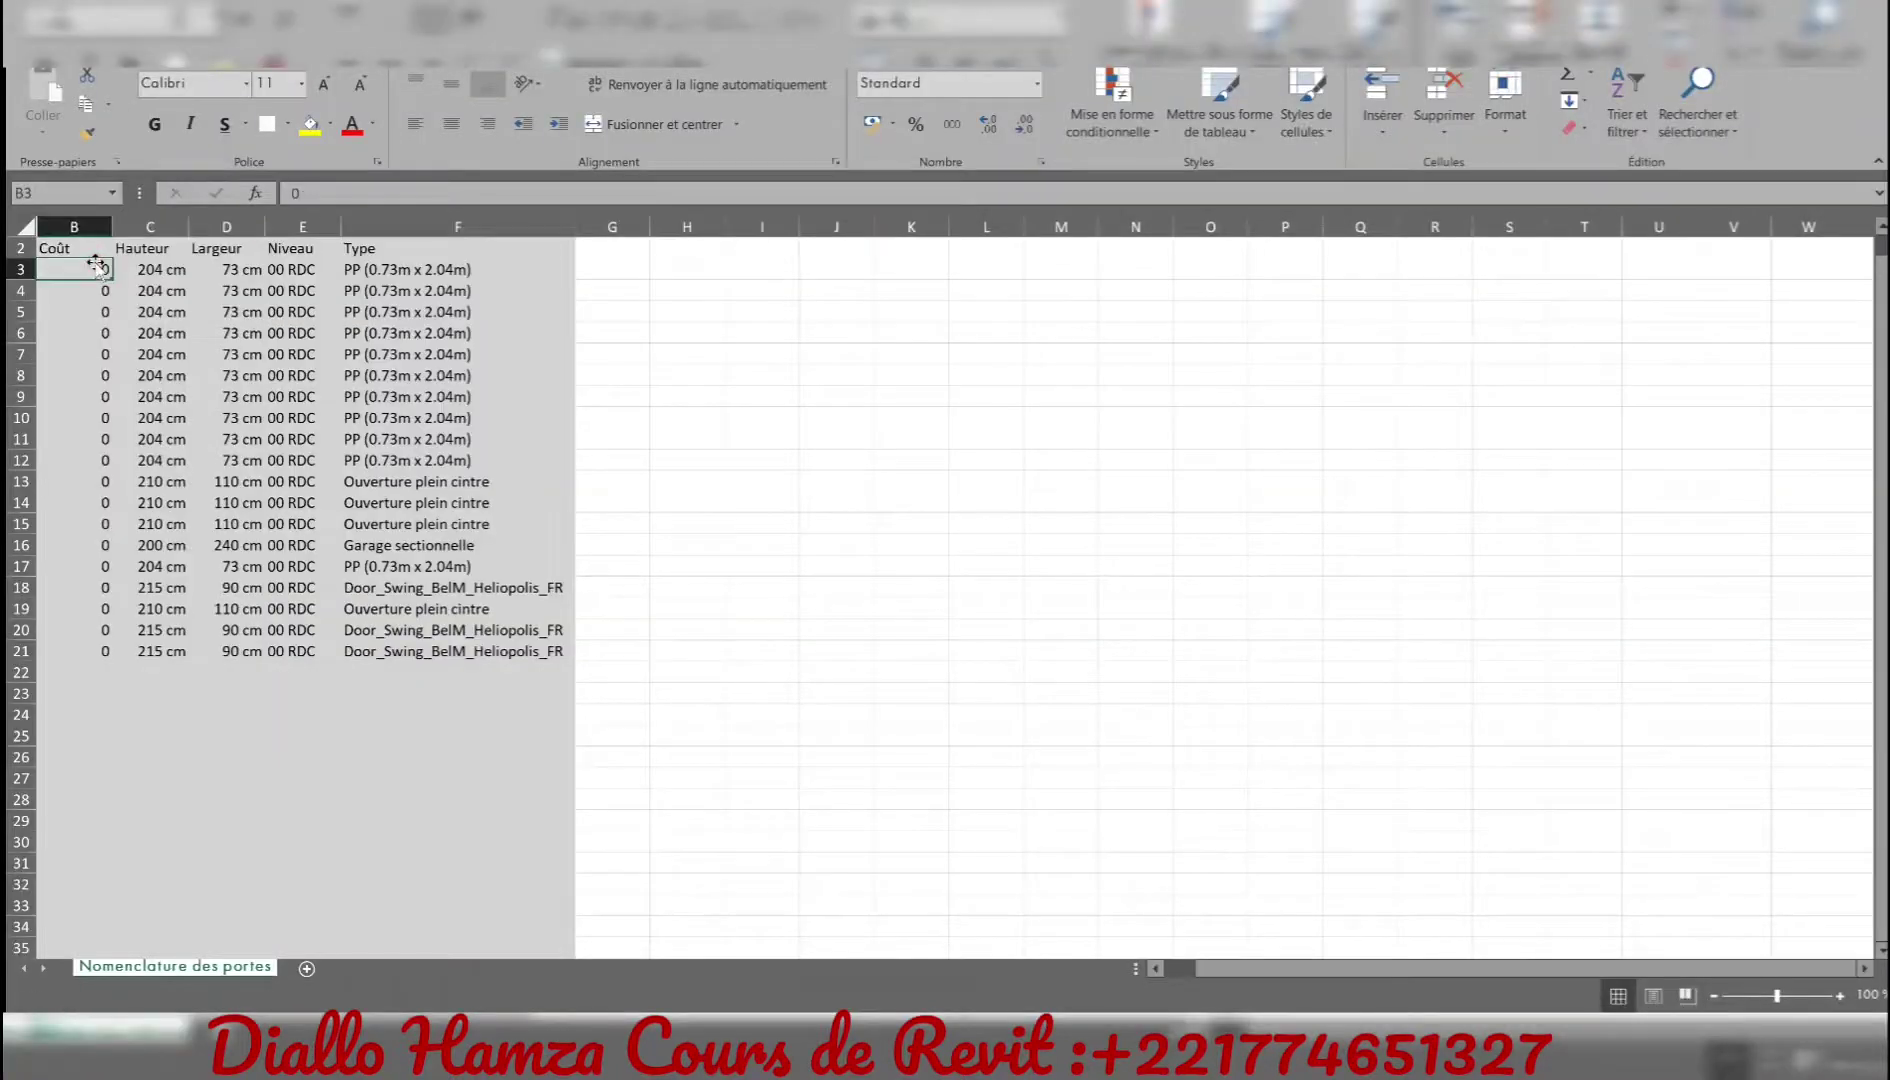
- Fill every door row with a Coût of 20000 and a Hauteur of 215 cm
{"action": "type", "text": "20000"}
{"action": "key", "text": "Return"}
{"action": "left_click_drag", "start_coordinate": [95, 653], "coordinate": [95, 655]}
{"action": "left_click", "coordinate": [125, 734]}
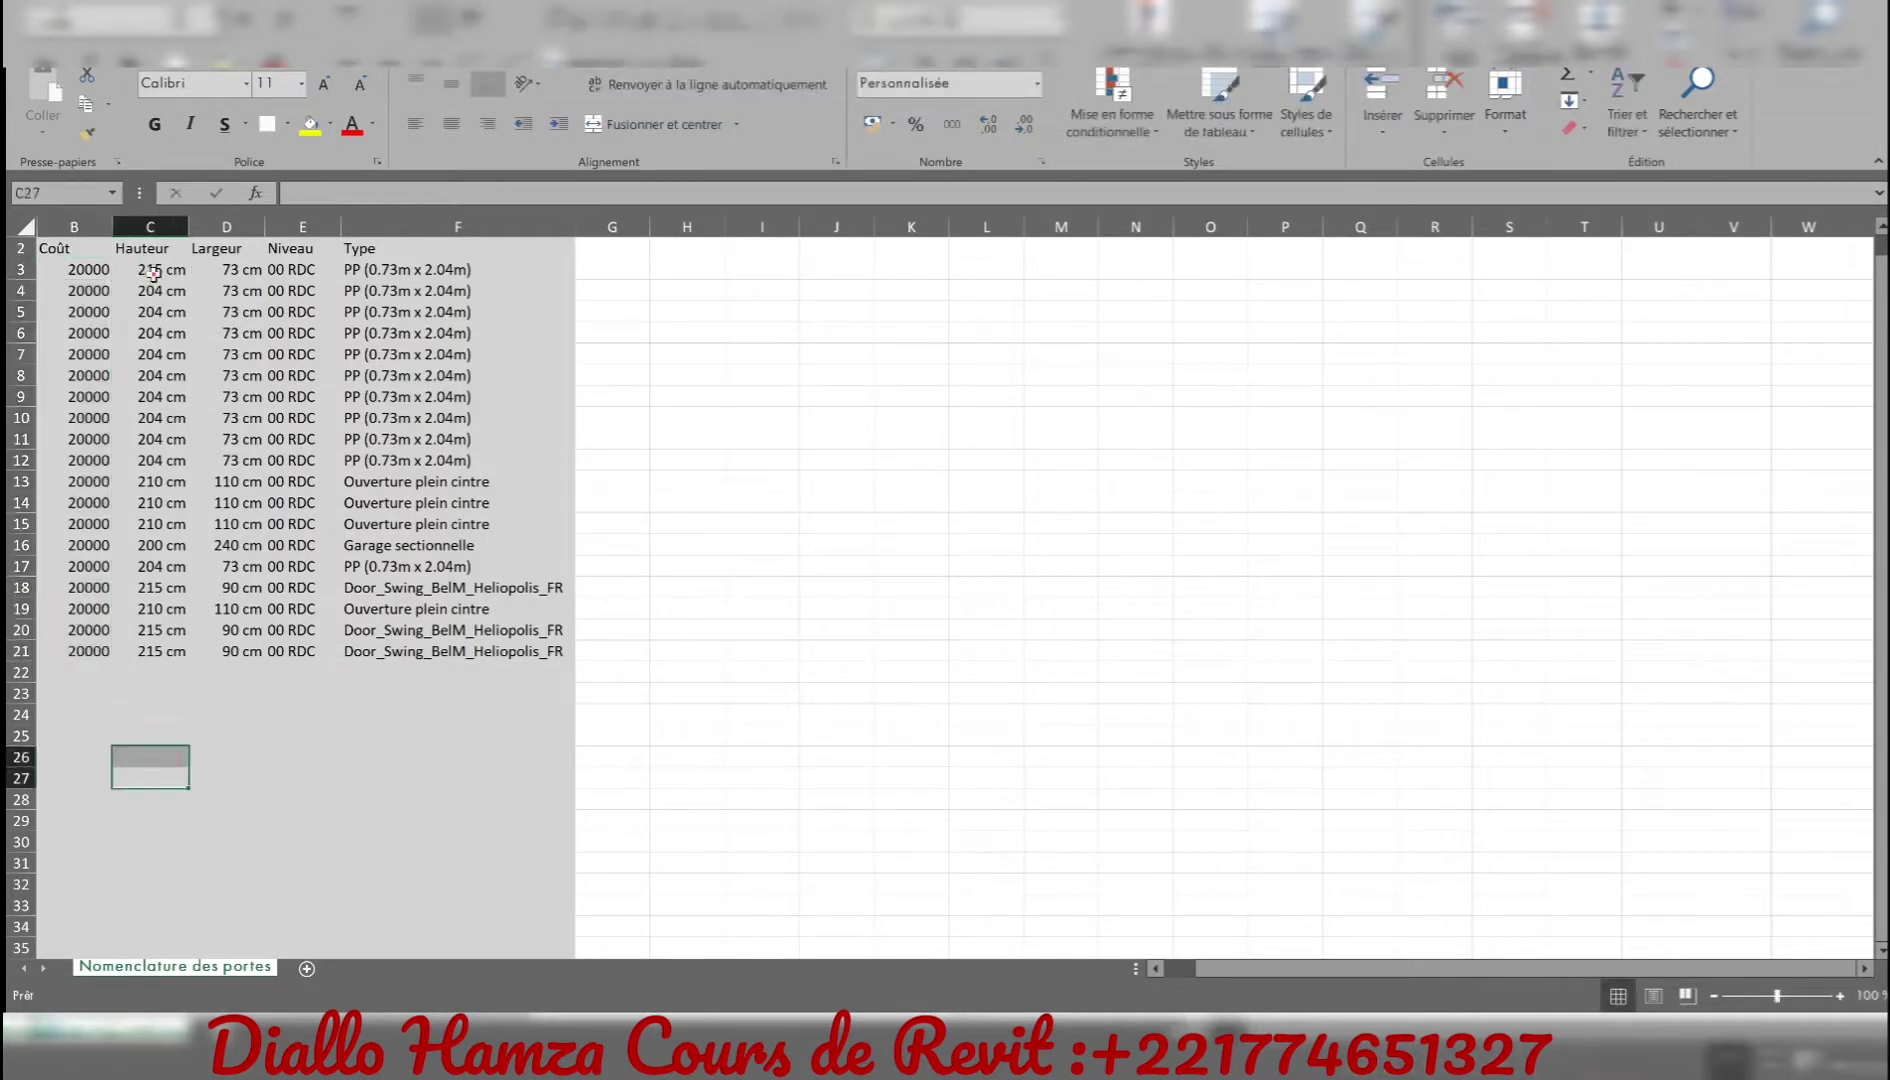
{"action": "left_click_drag", "start_coordinate": [187, 651], "coordinate": [190, 660]}
{"action": "left_click", "coordinate": [338, 763]}
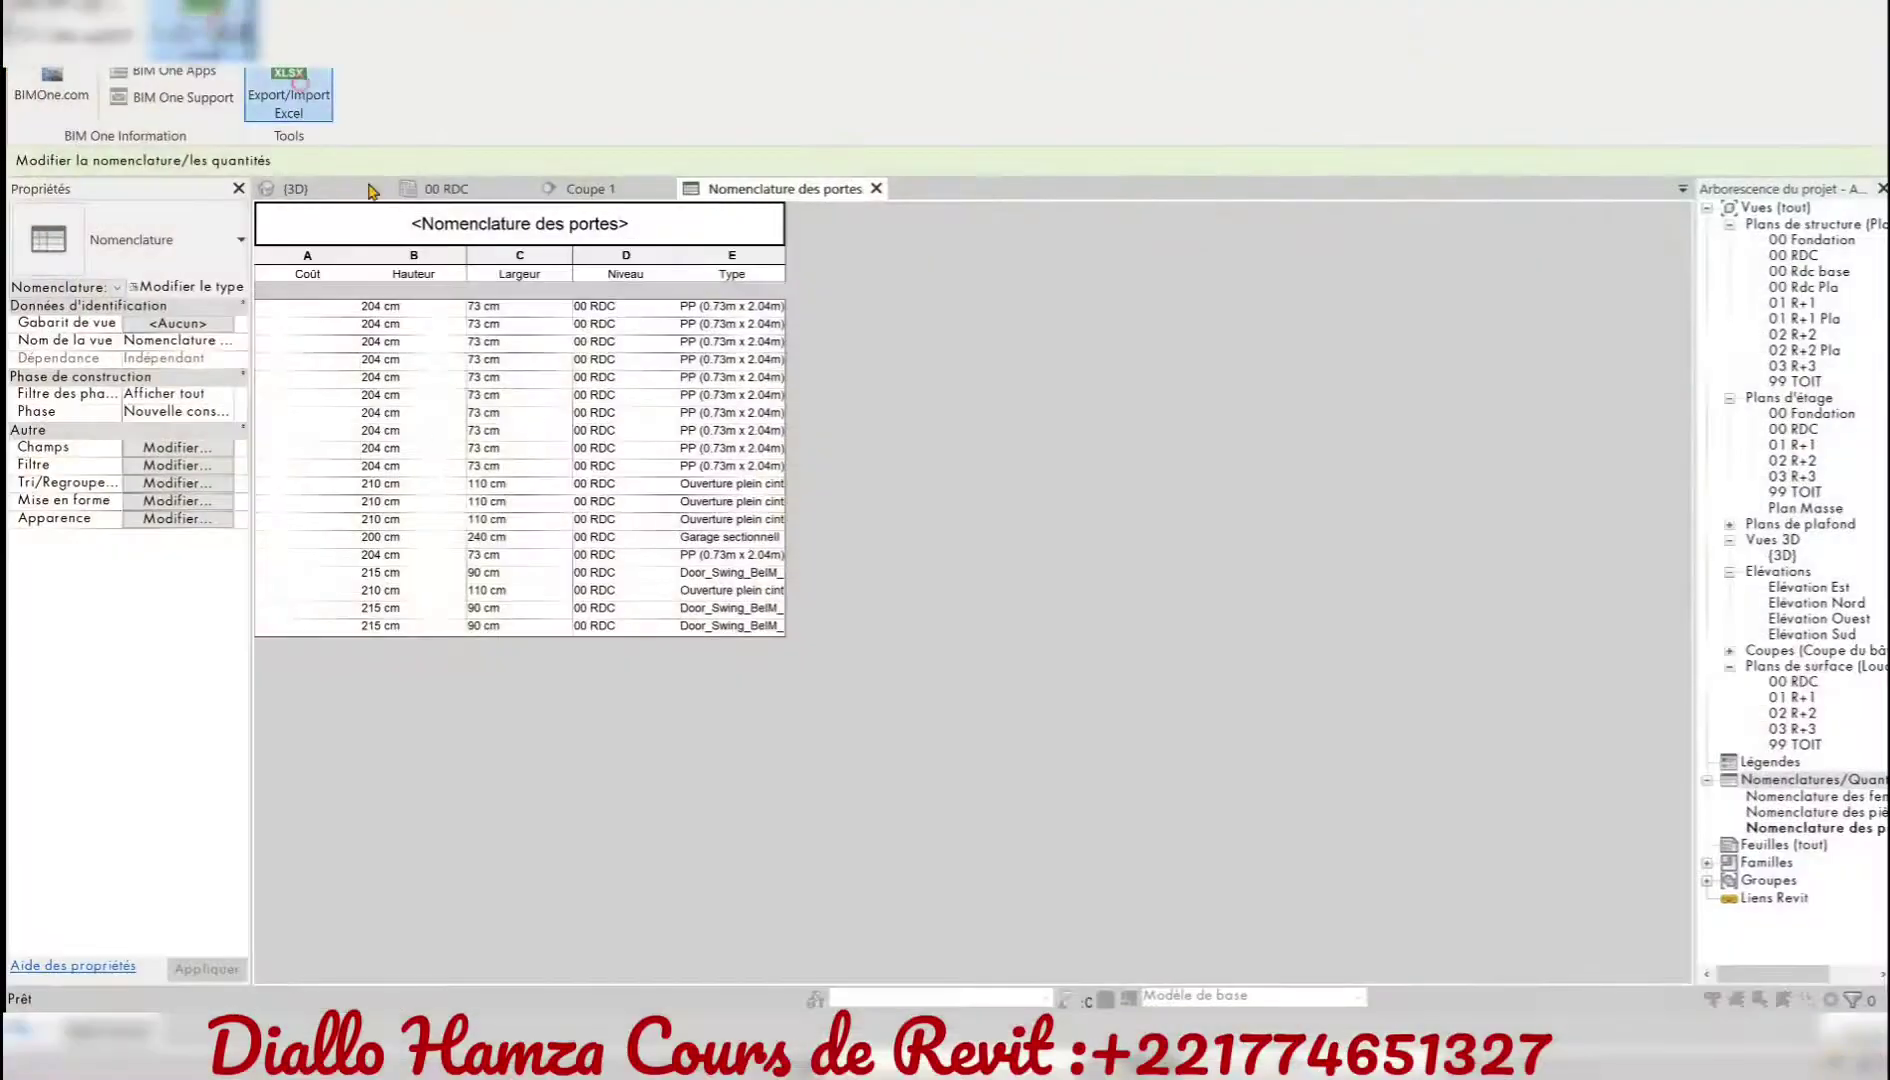
- Import the edited desktop xlsx so every door reads 20000 cost and 215 cm height, then open 00 RDC
{"action": "left_click", "coordinate": [765, 225]}
{"action": "left_click", "coordinate": [1180, 272]}
{"action": "double_click", "coordinate": [937, 365]}
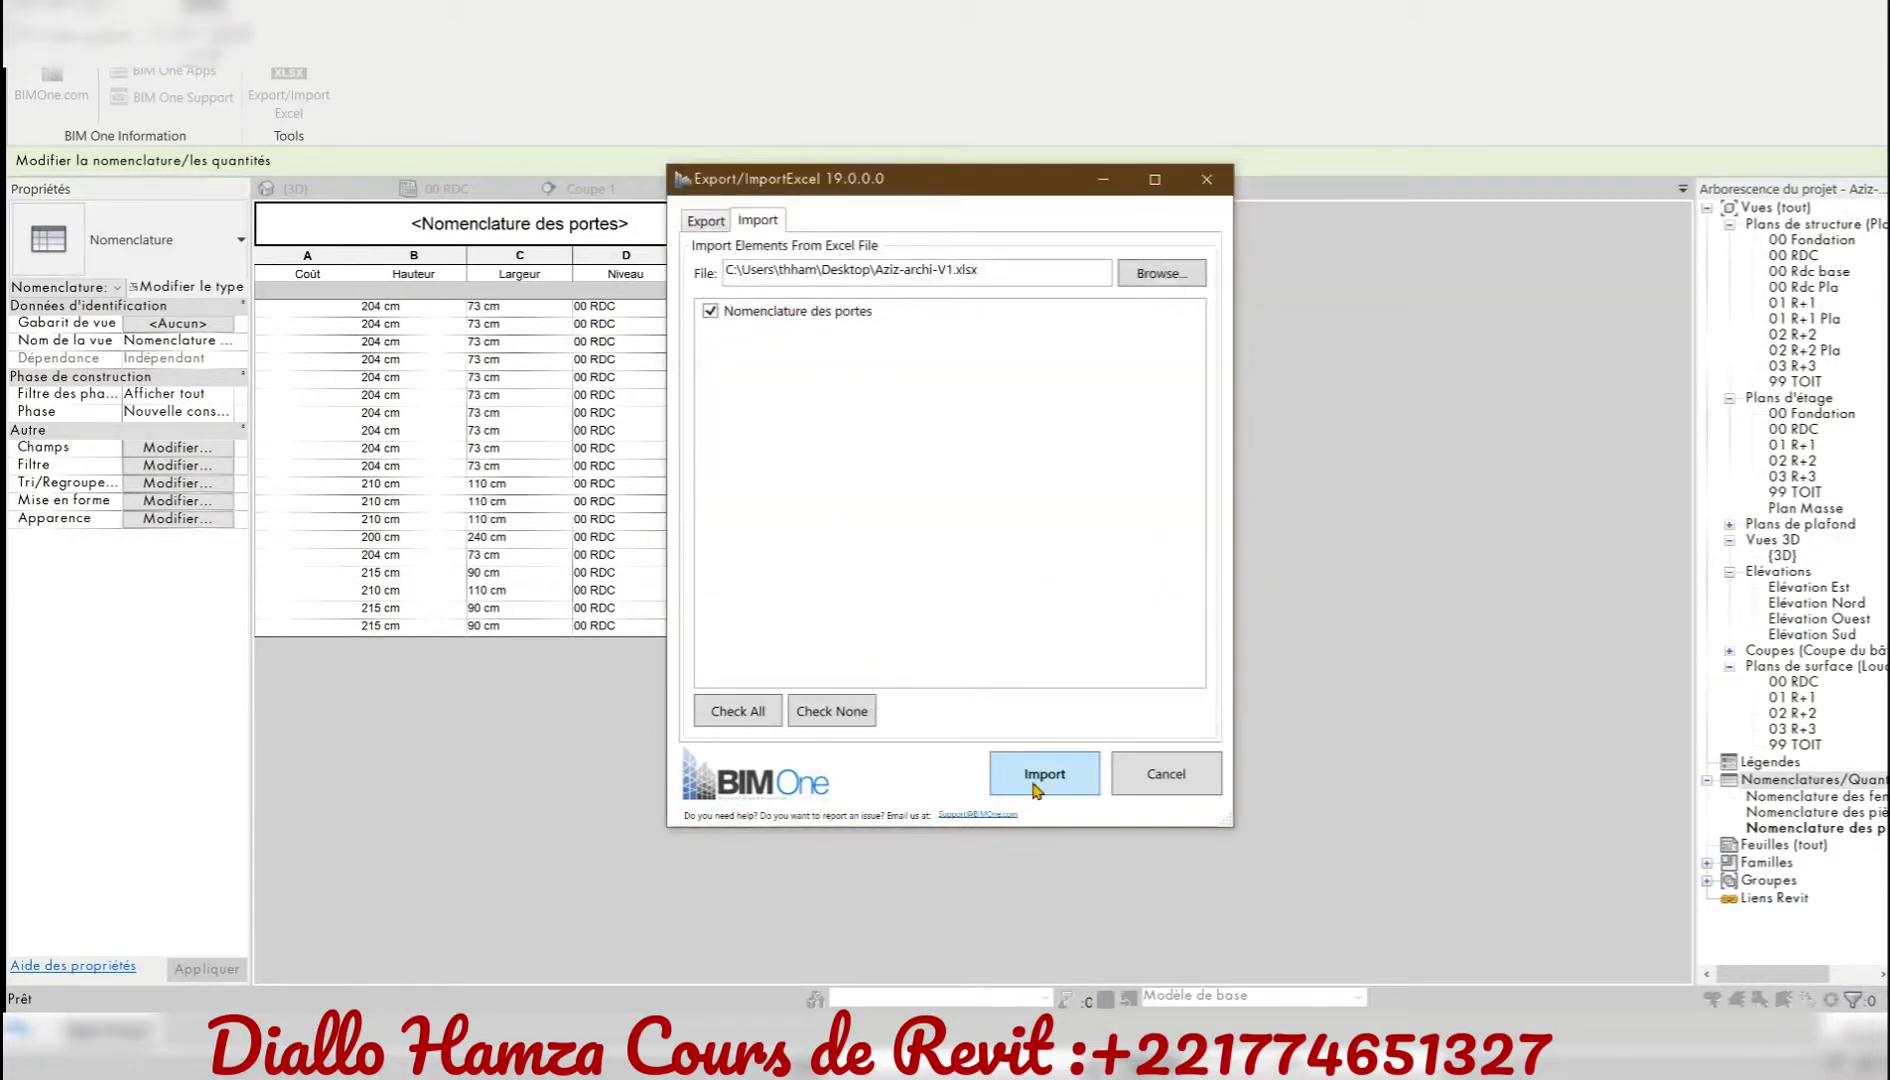
{"action": "left_click", "coordinate": [1035, 786]}
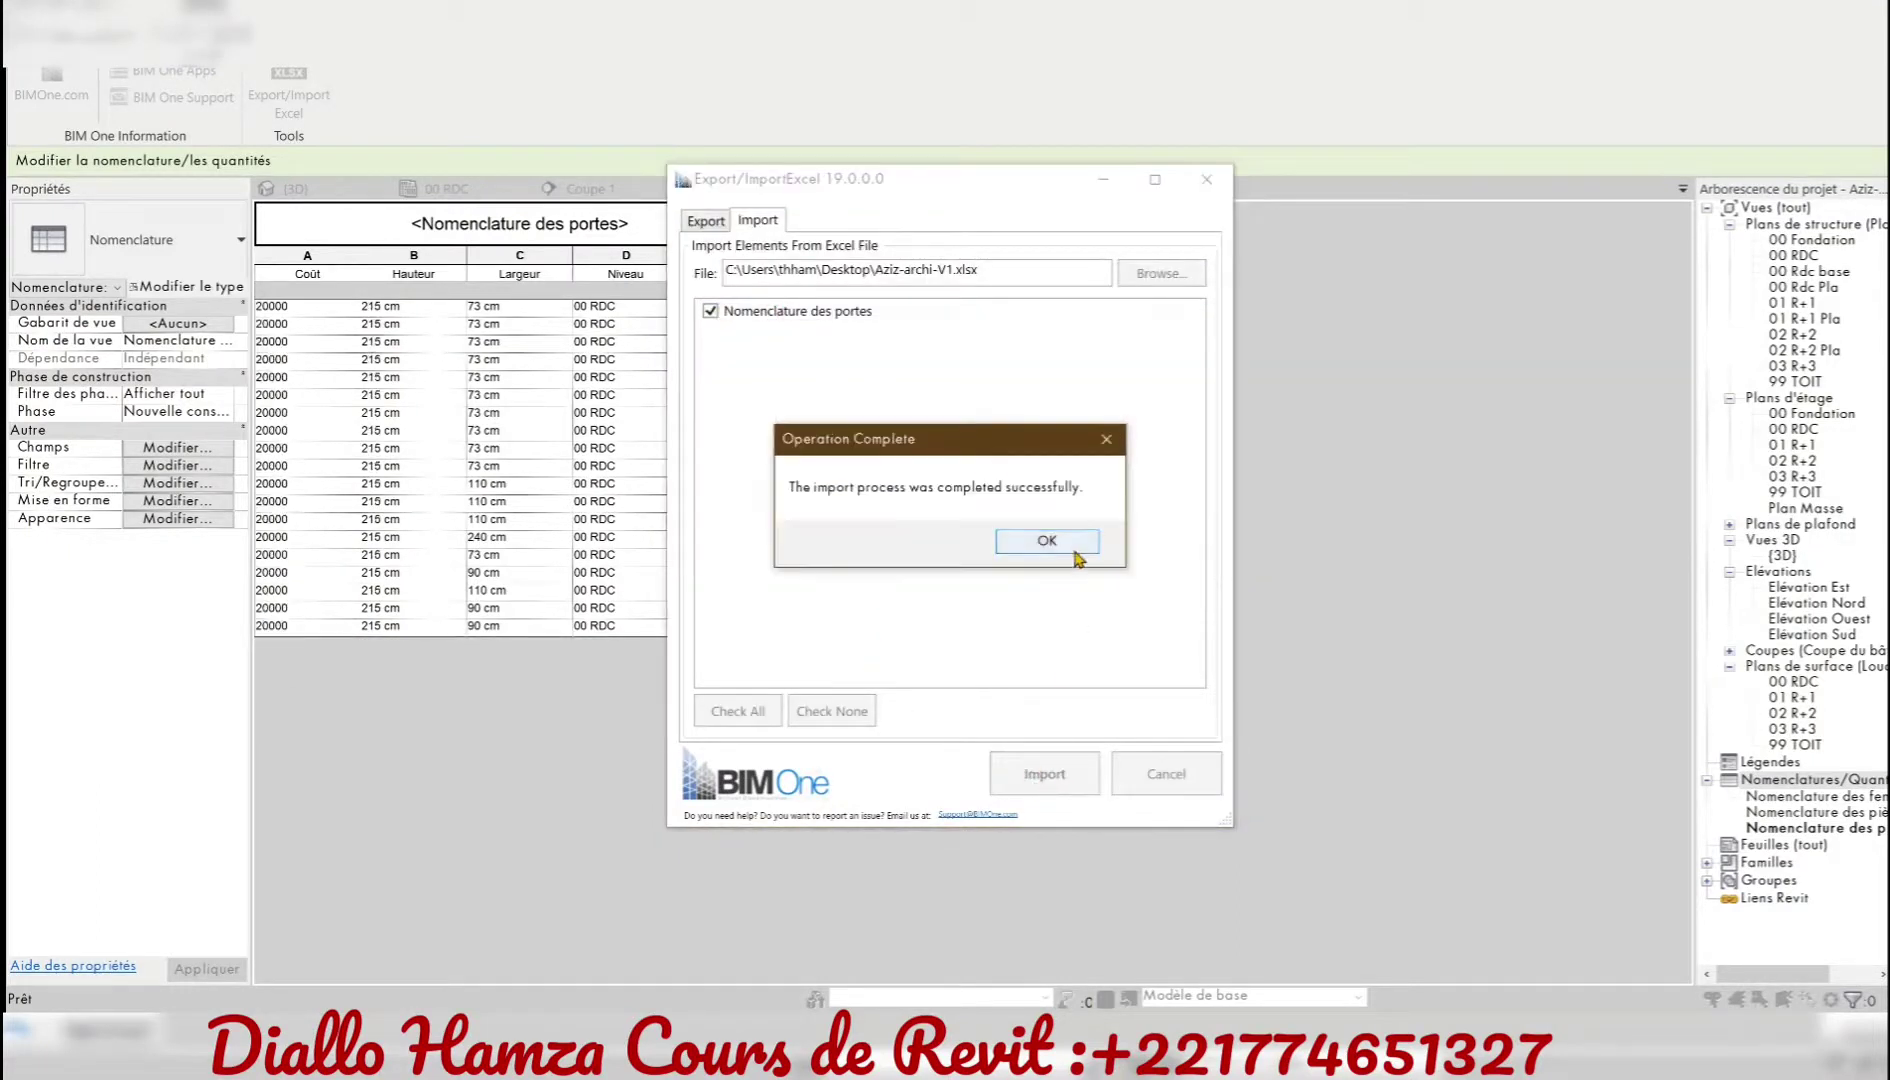
{"action": "left_click", "coordinate": [1075, 554]}
{"action": "left_click", "coordinate": [1206, 179]}
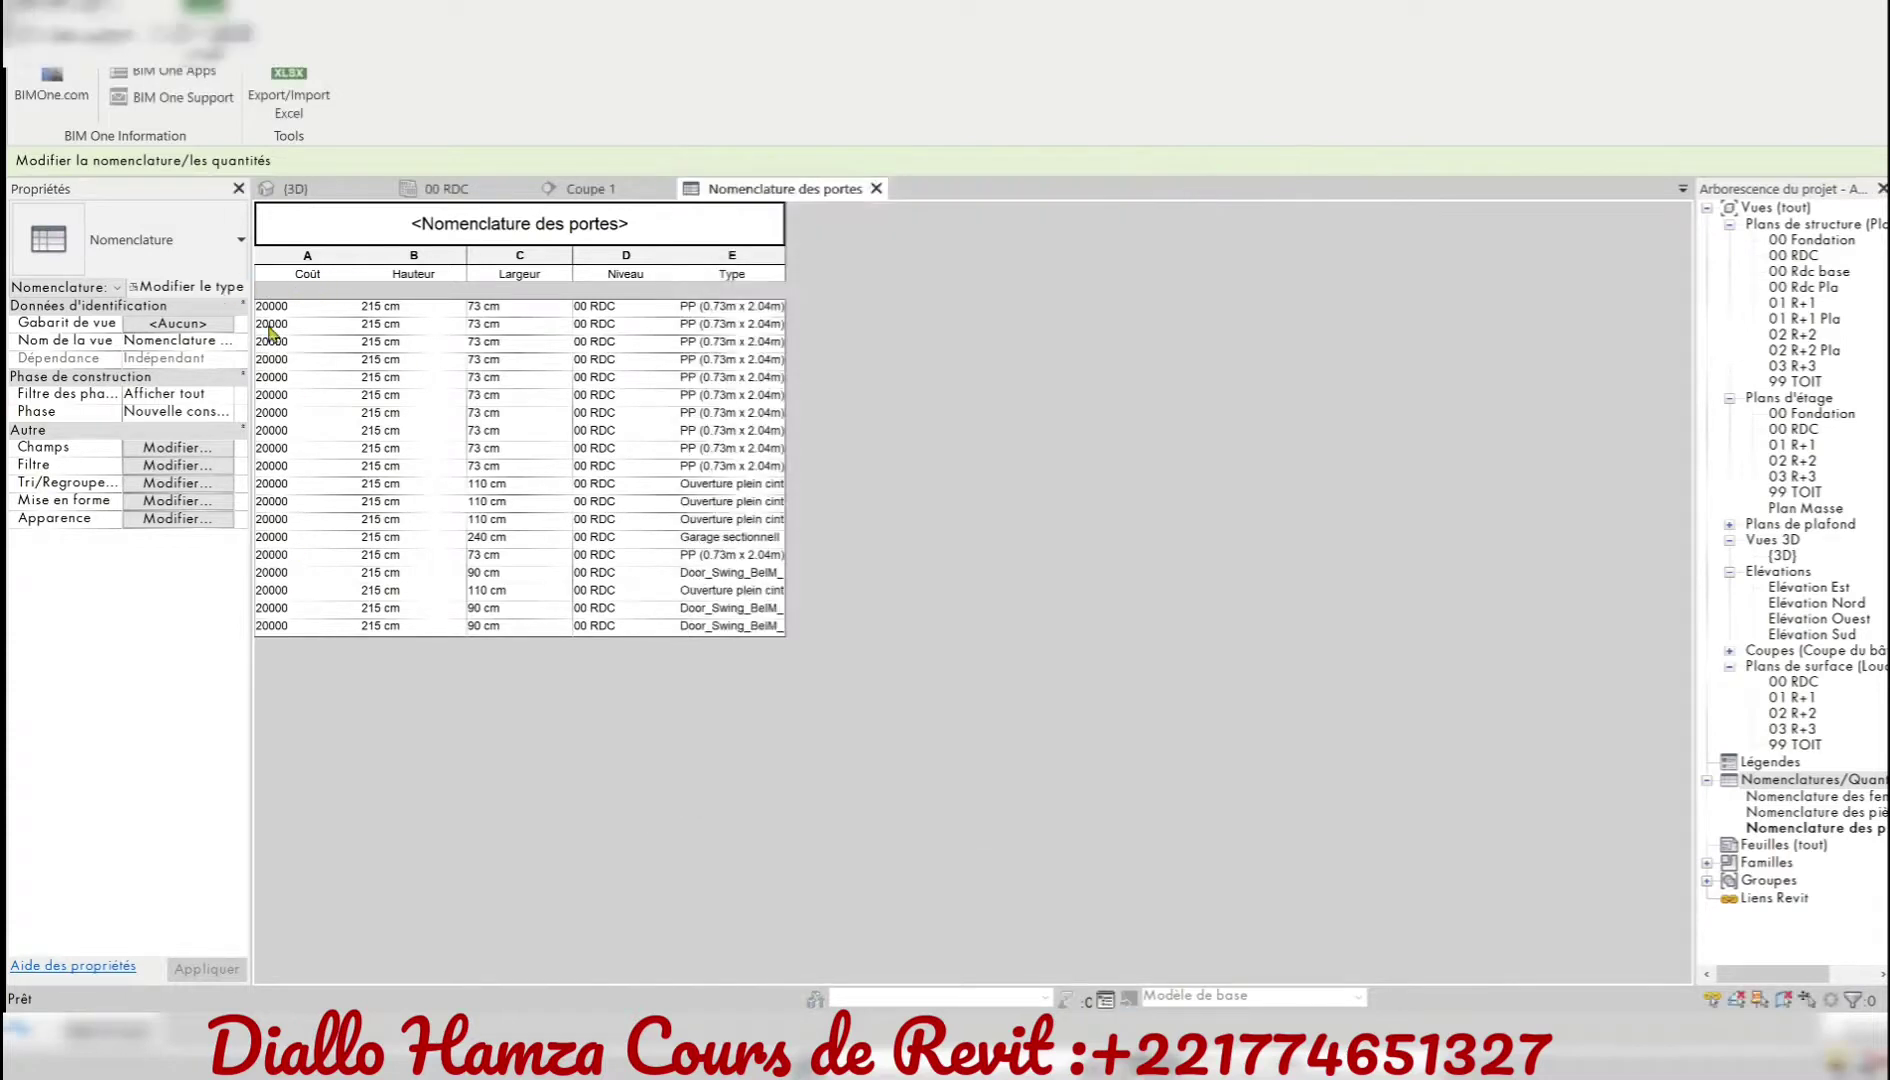
{"action": "double_click", "coordinate": [1779, 258]}
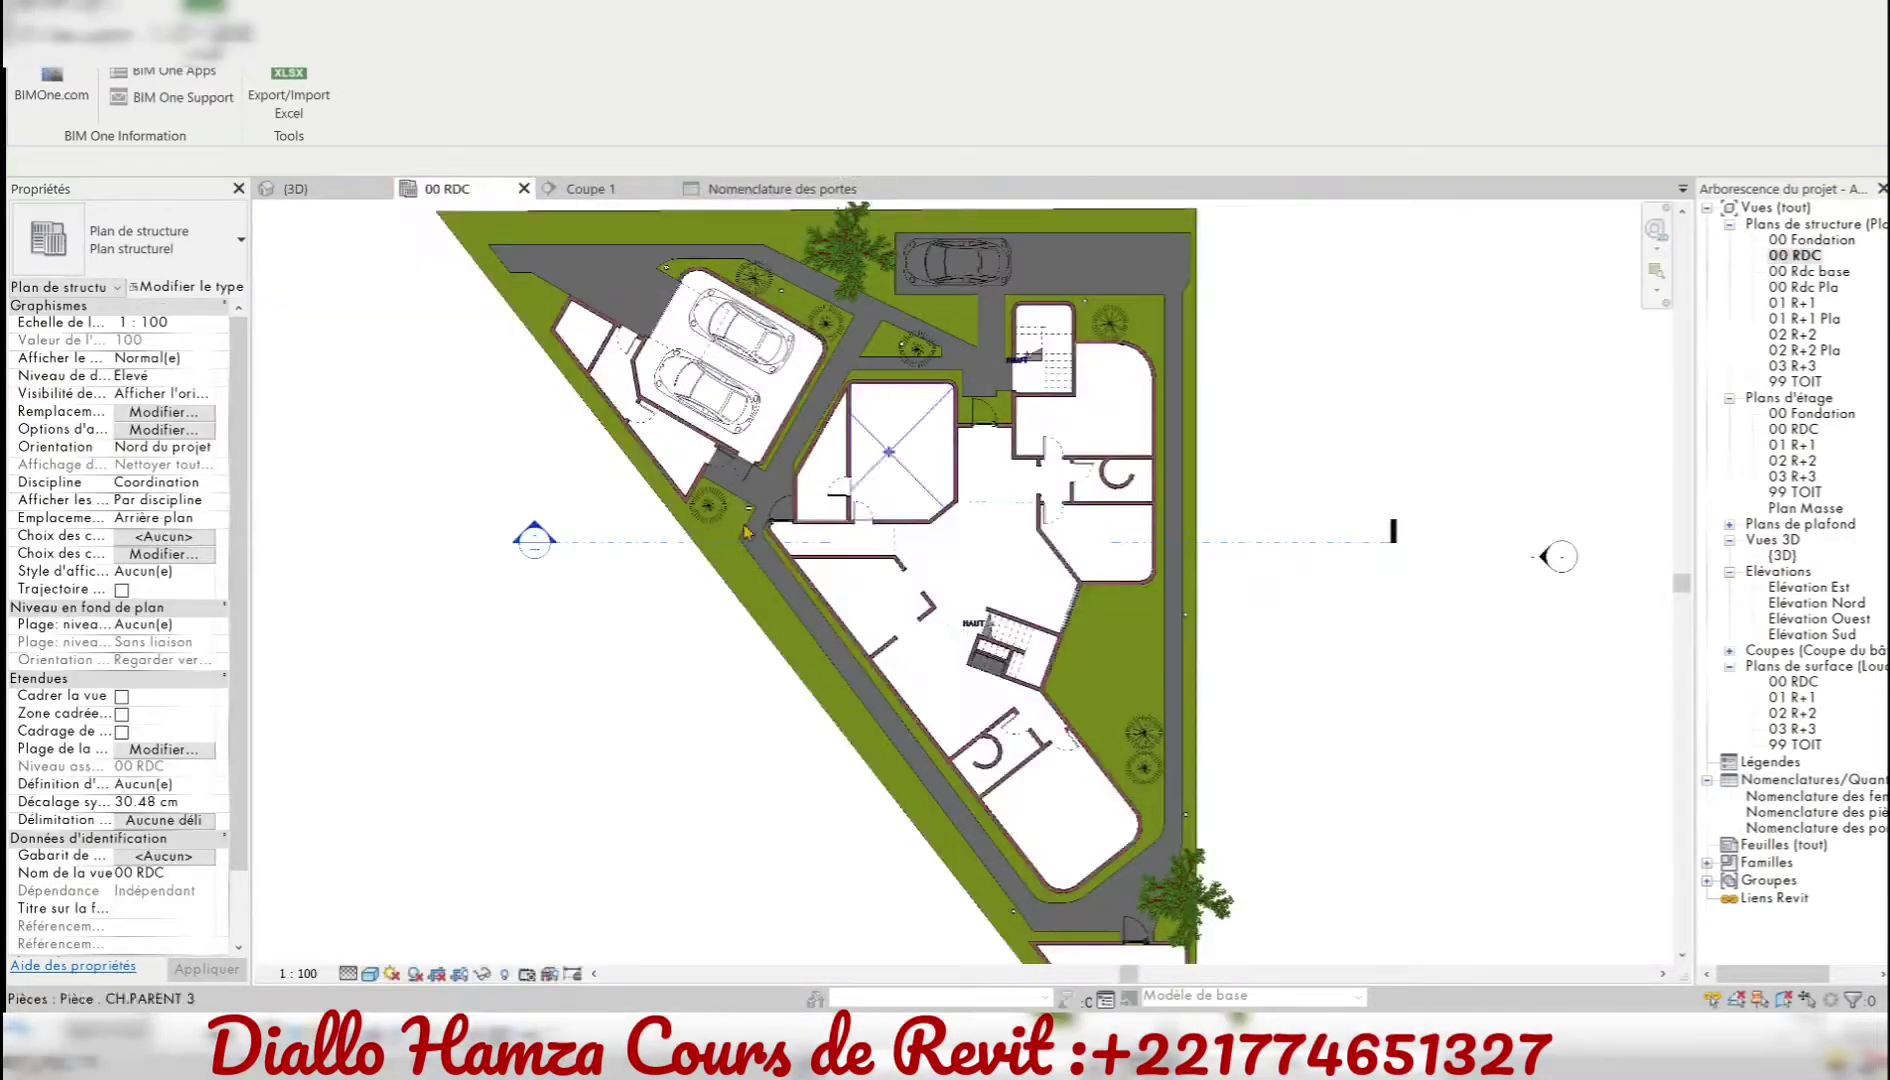
- Reopen the Coupe 1 section to check that the doors now measure 215 cm
{"action": "double_click", "coordinate": [545, 531]}
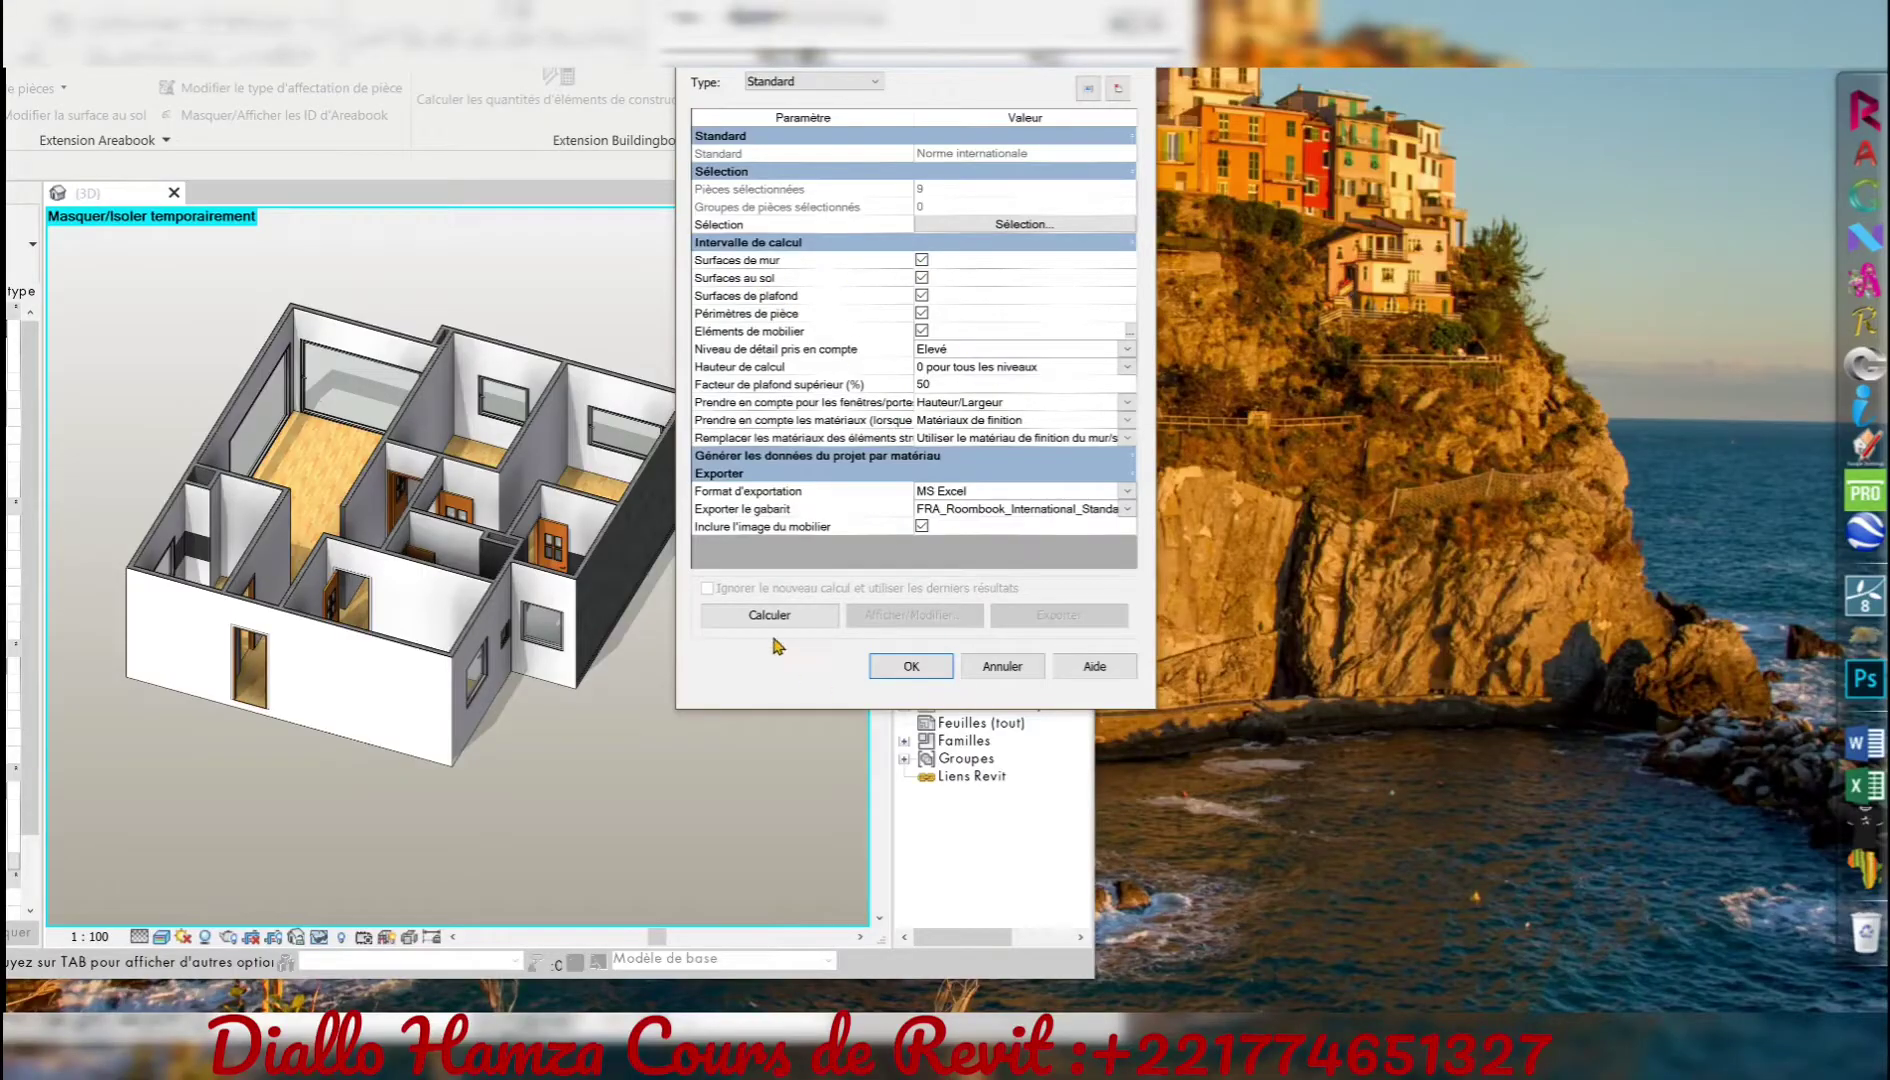
- Calculate Roombook quantities for the nine rooms and export them to Excel with the FRA_Roombook template
{"action": "left_click", "coordinate": [771, 617]}
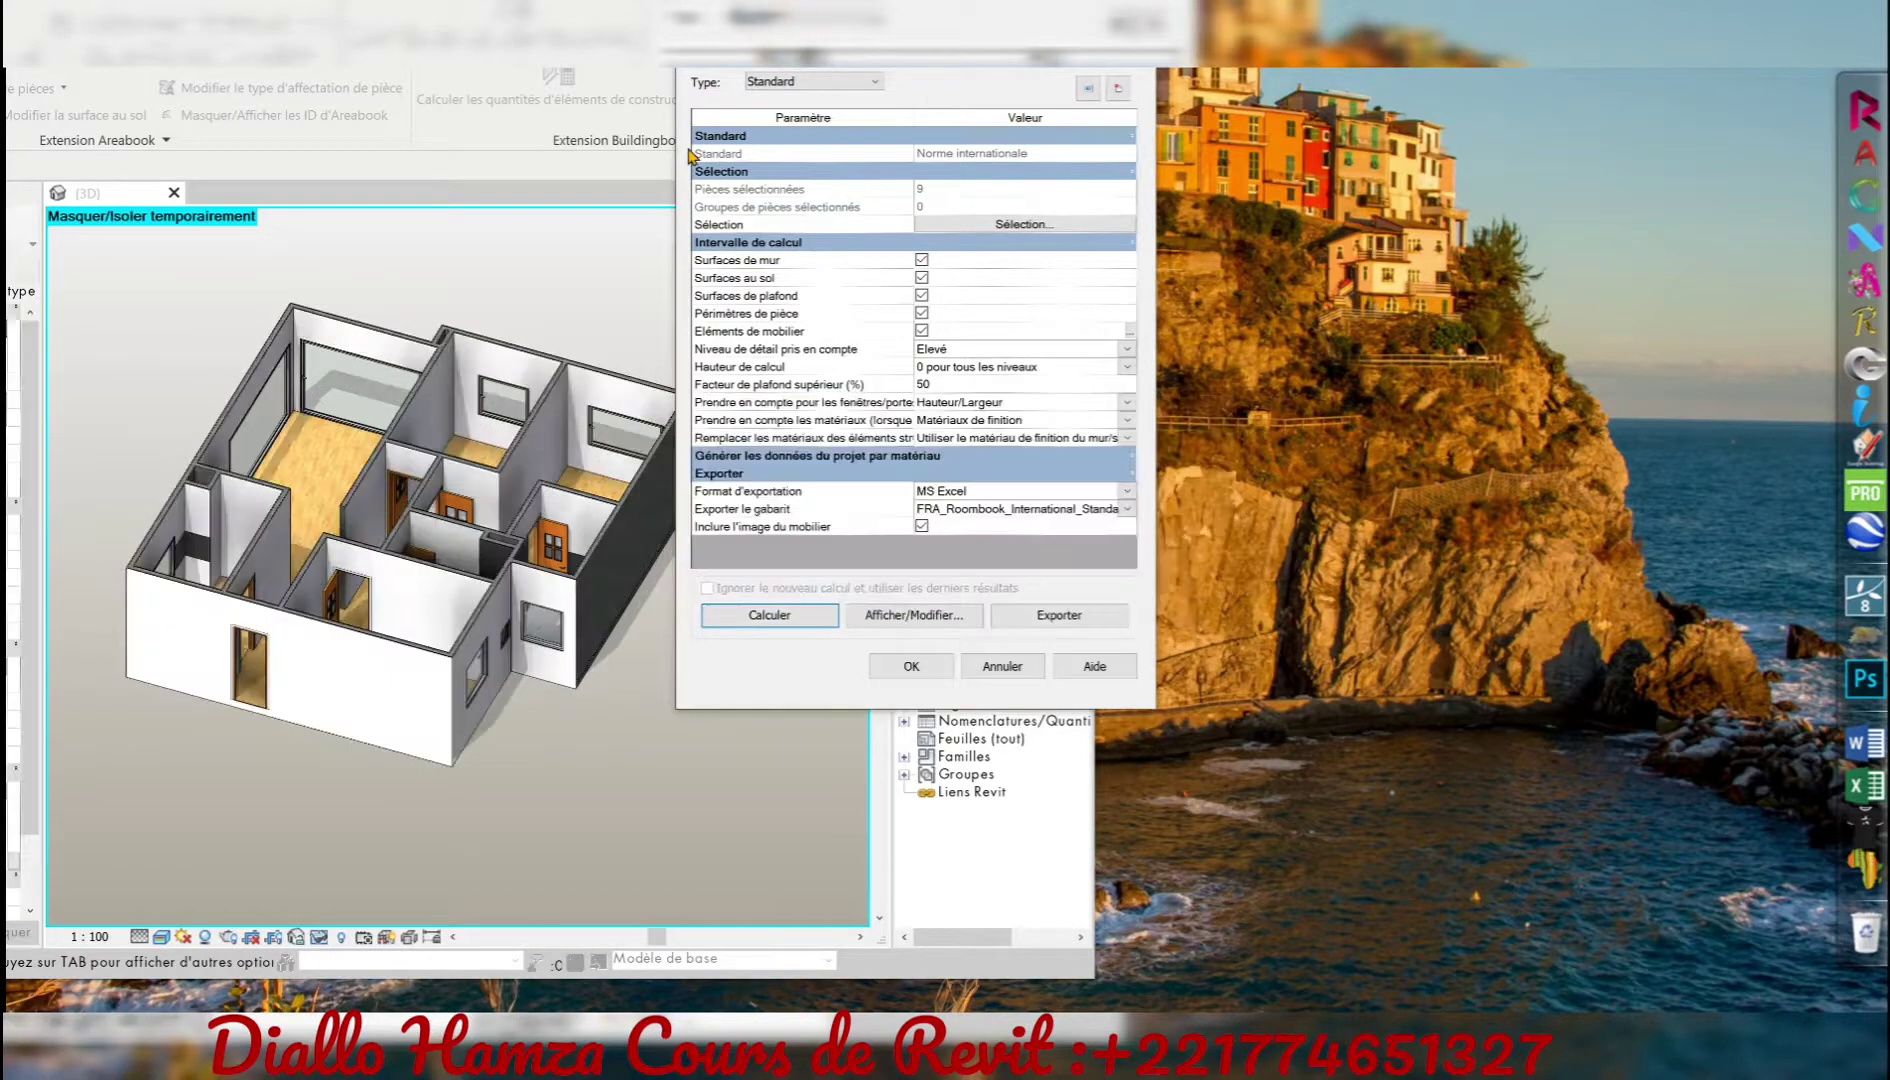
{"action": "left_click", "coordinate": [1070, 617]}
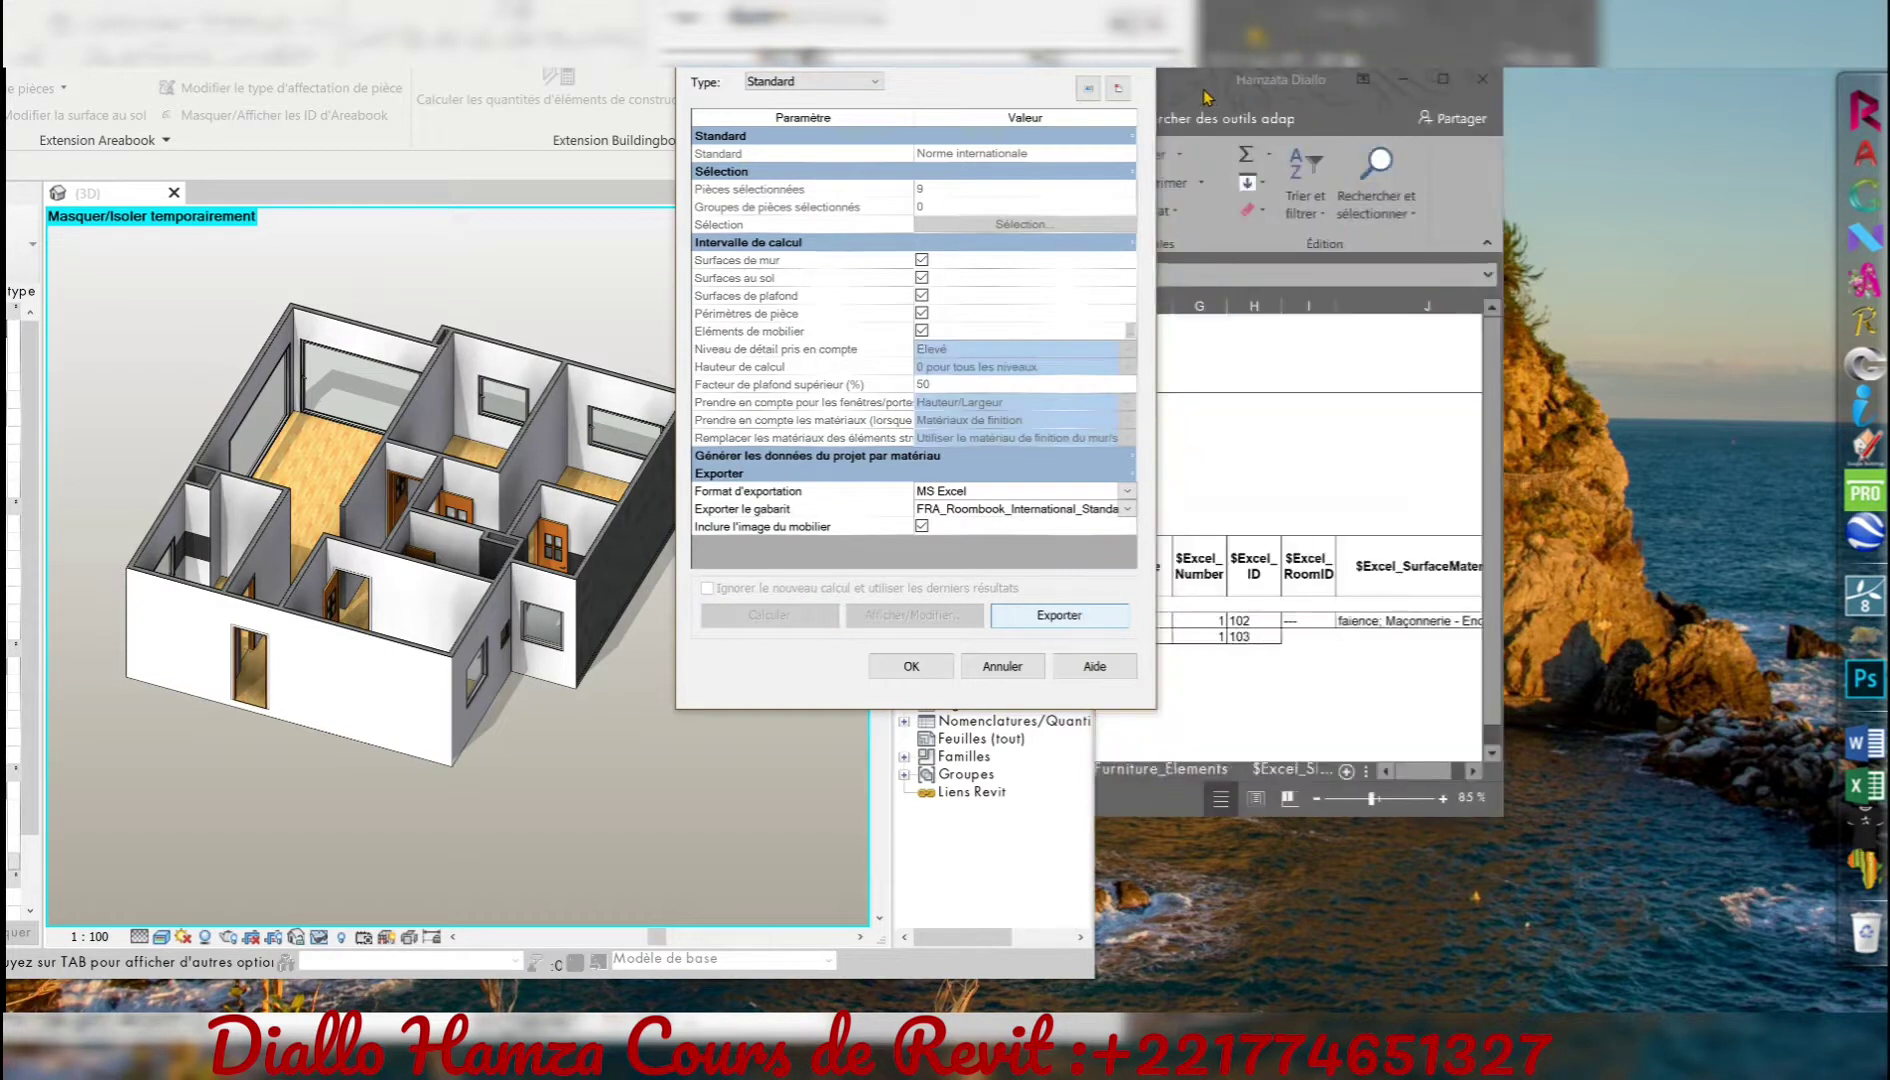
{"action": "left_click", "coordinate": [1207, 97]}
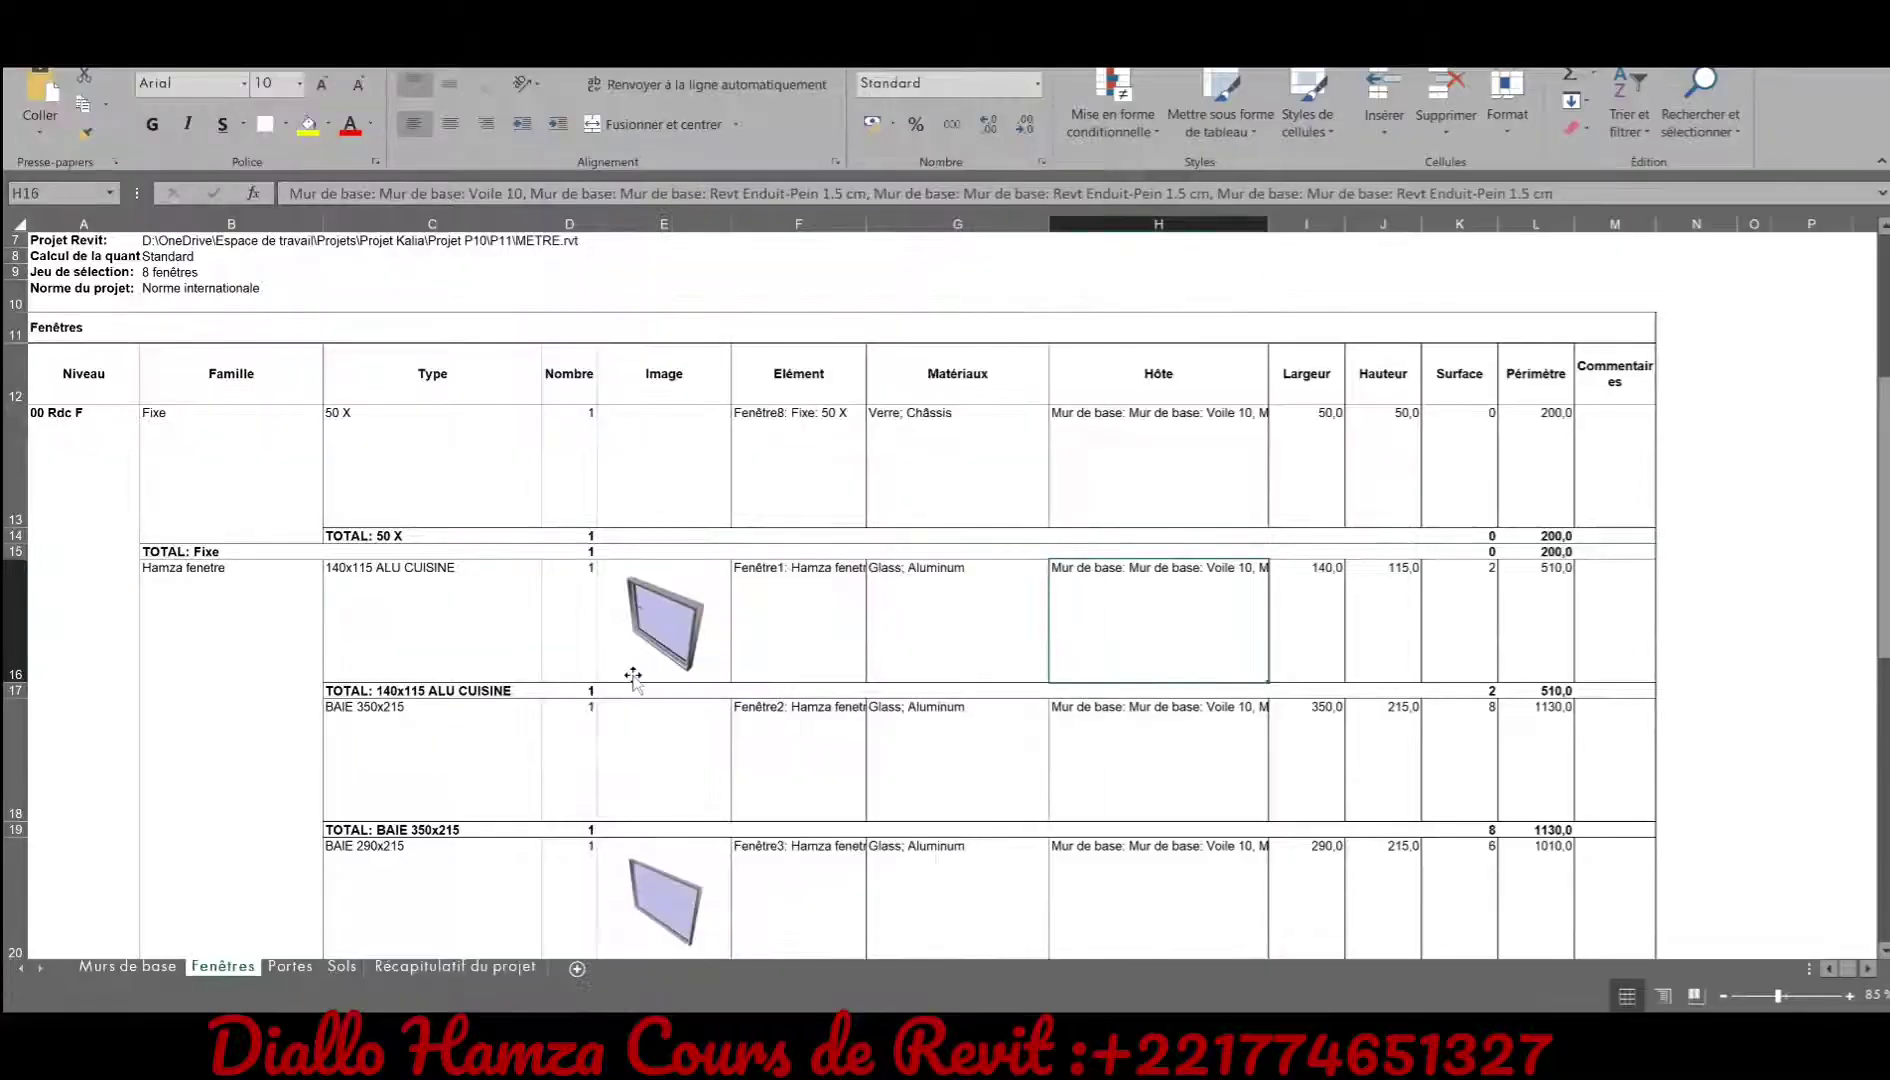
- Scroll through the door quantities on the Portes sheet
{"action": "scroll", "coordinate": [633, 676], "scroll_direction": "down", "scroll_amount": 4}
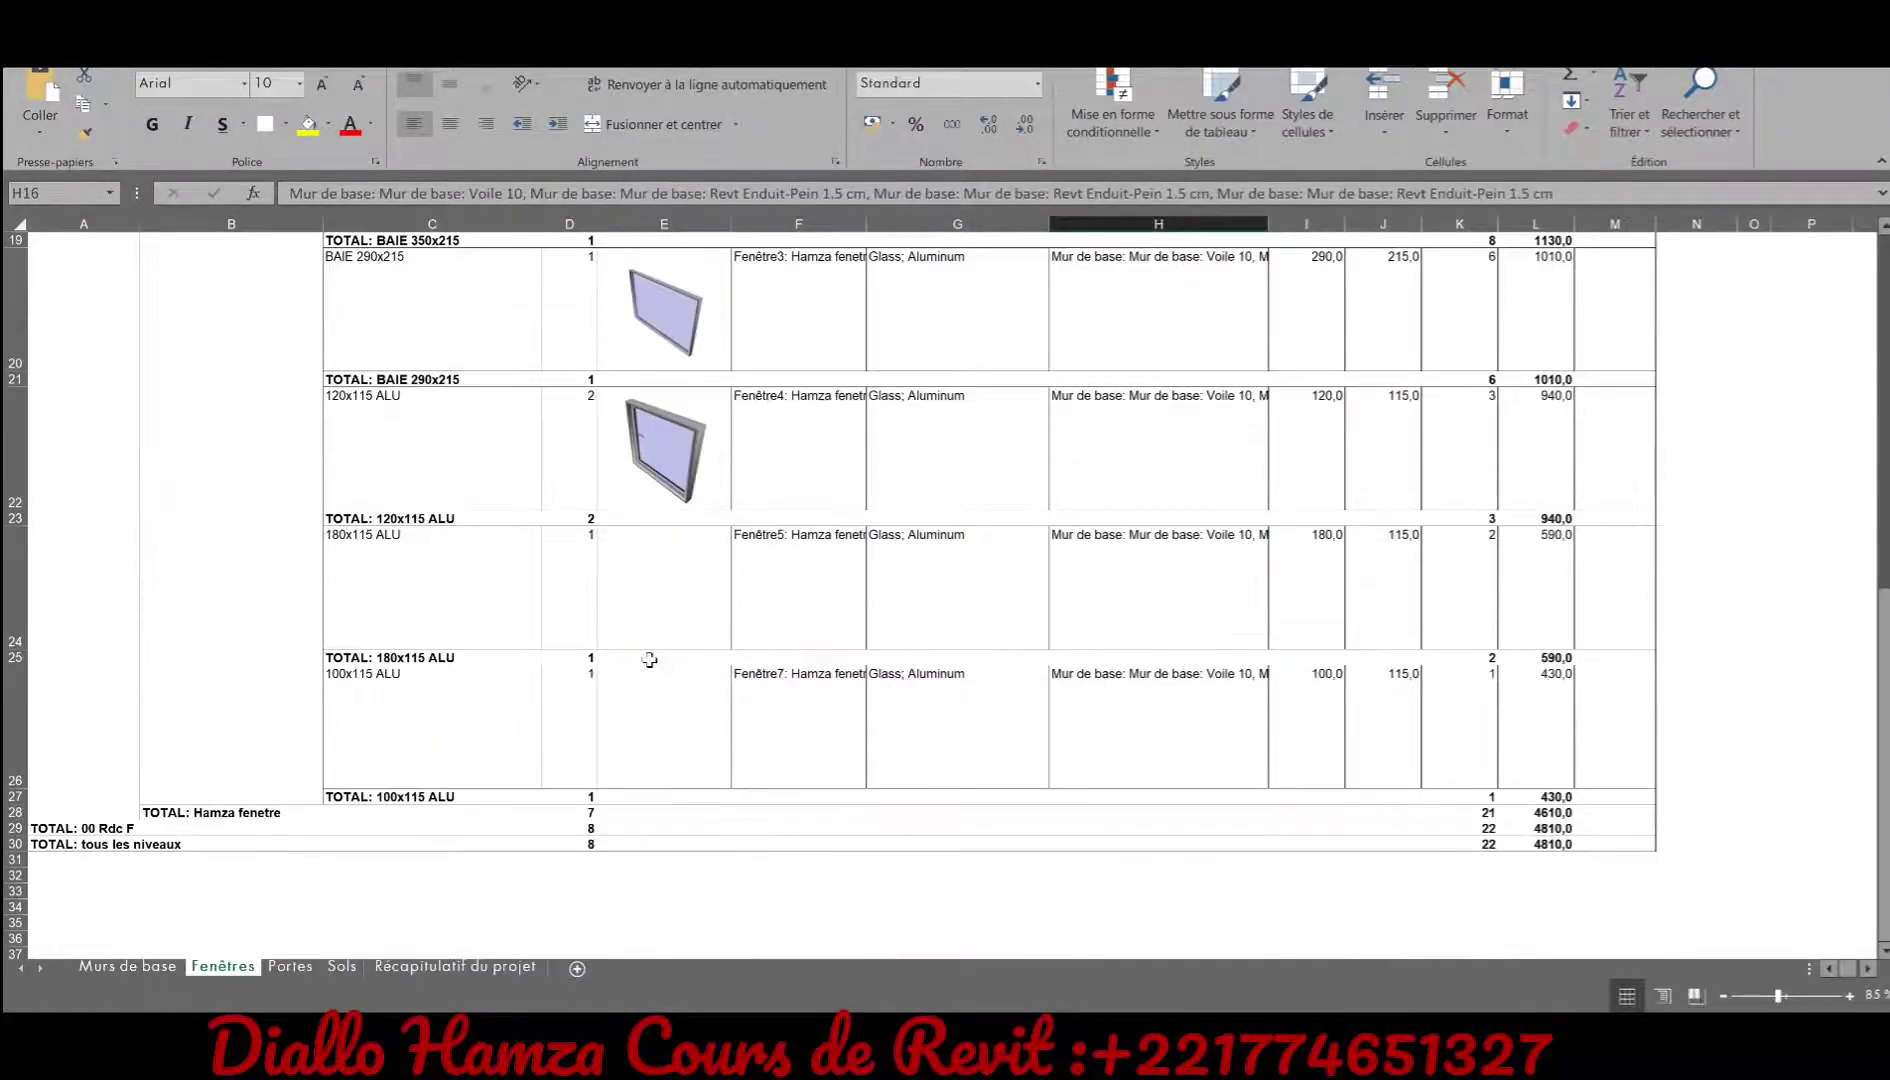
{"action": "scroll", "coordinate": [1175, 420], "scroll_direction": "up", "scroll_amount": 4}
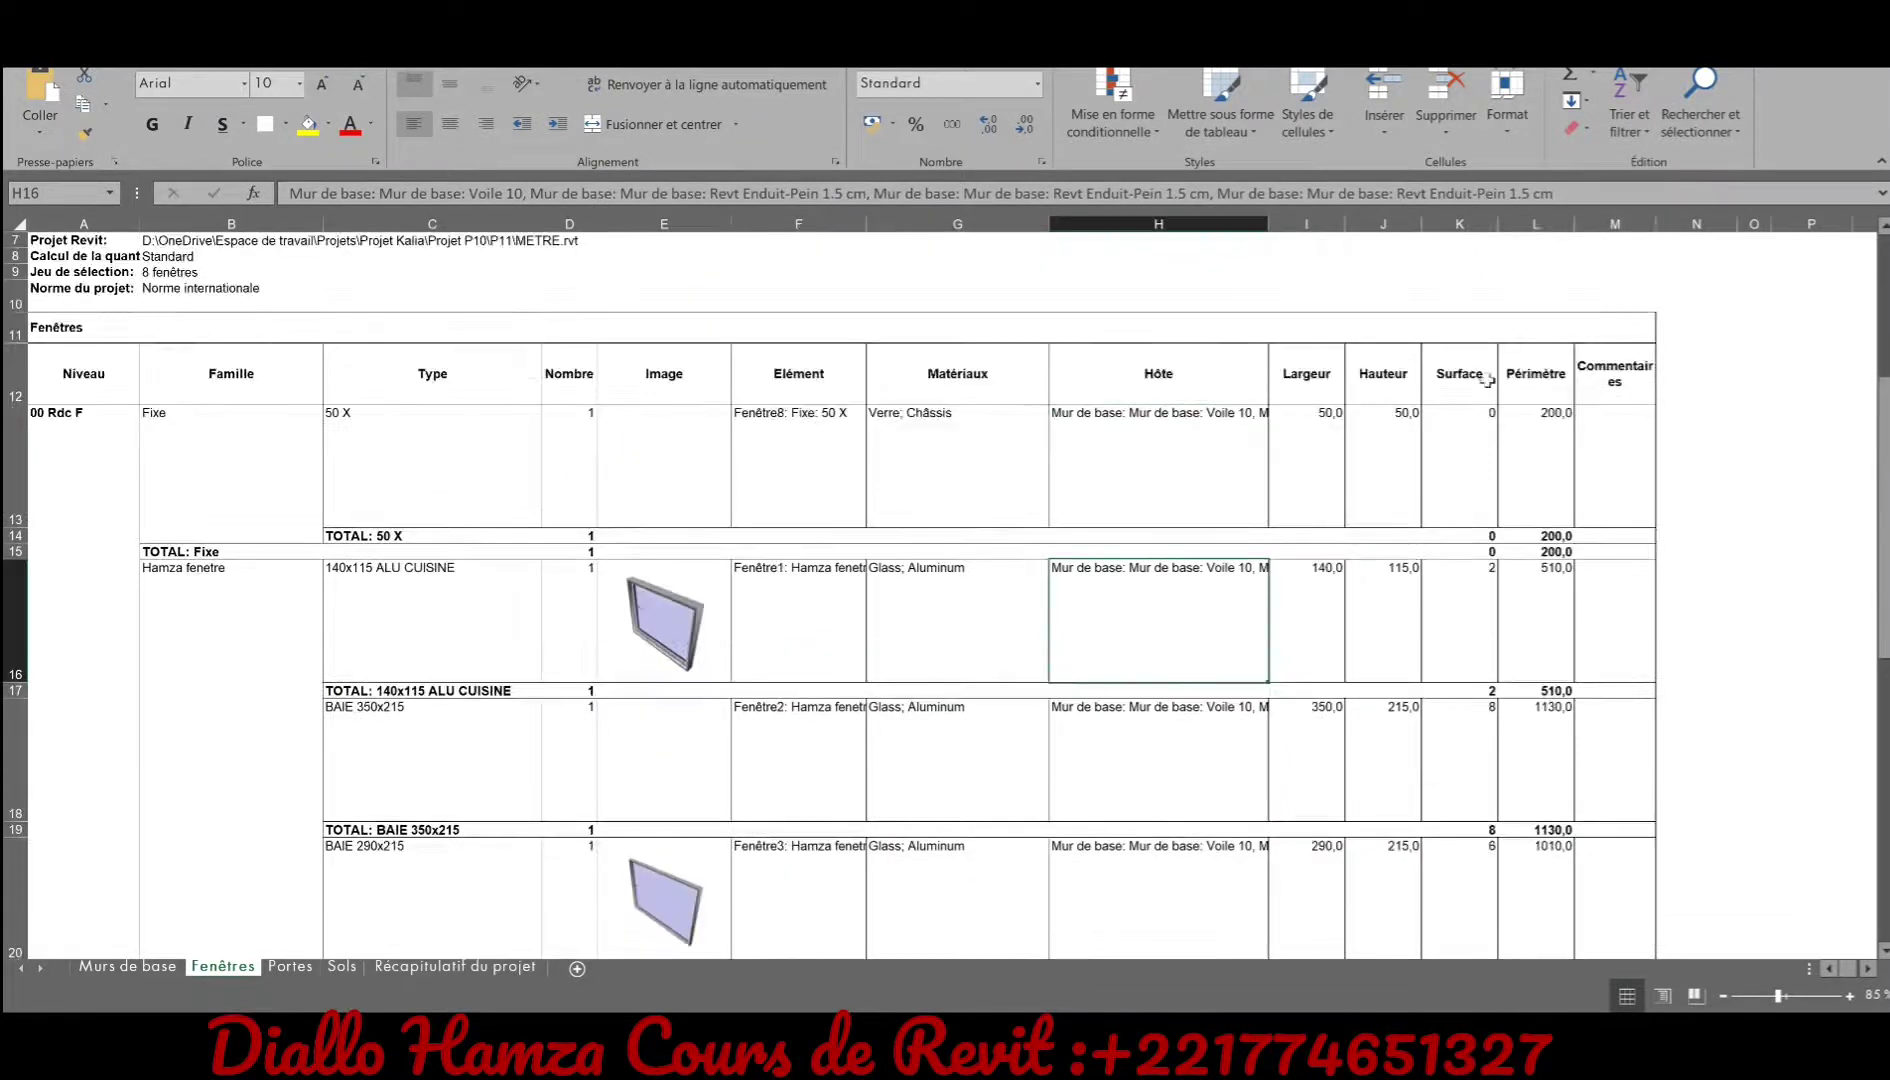
{"action": "left_click", "coordinate": [290, 966]}
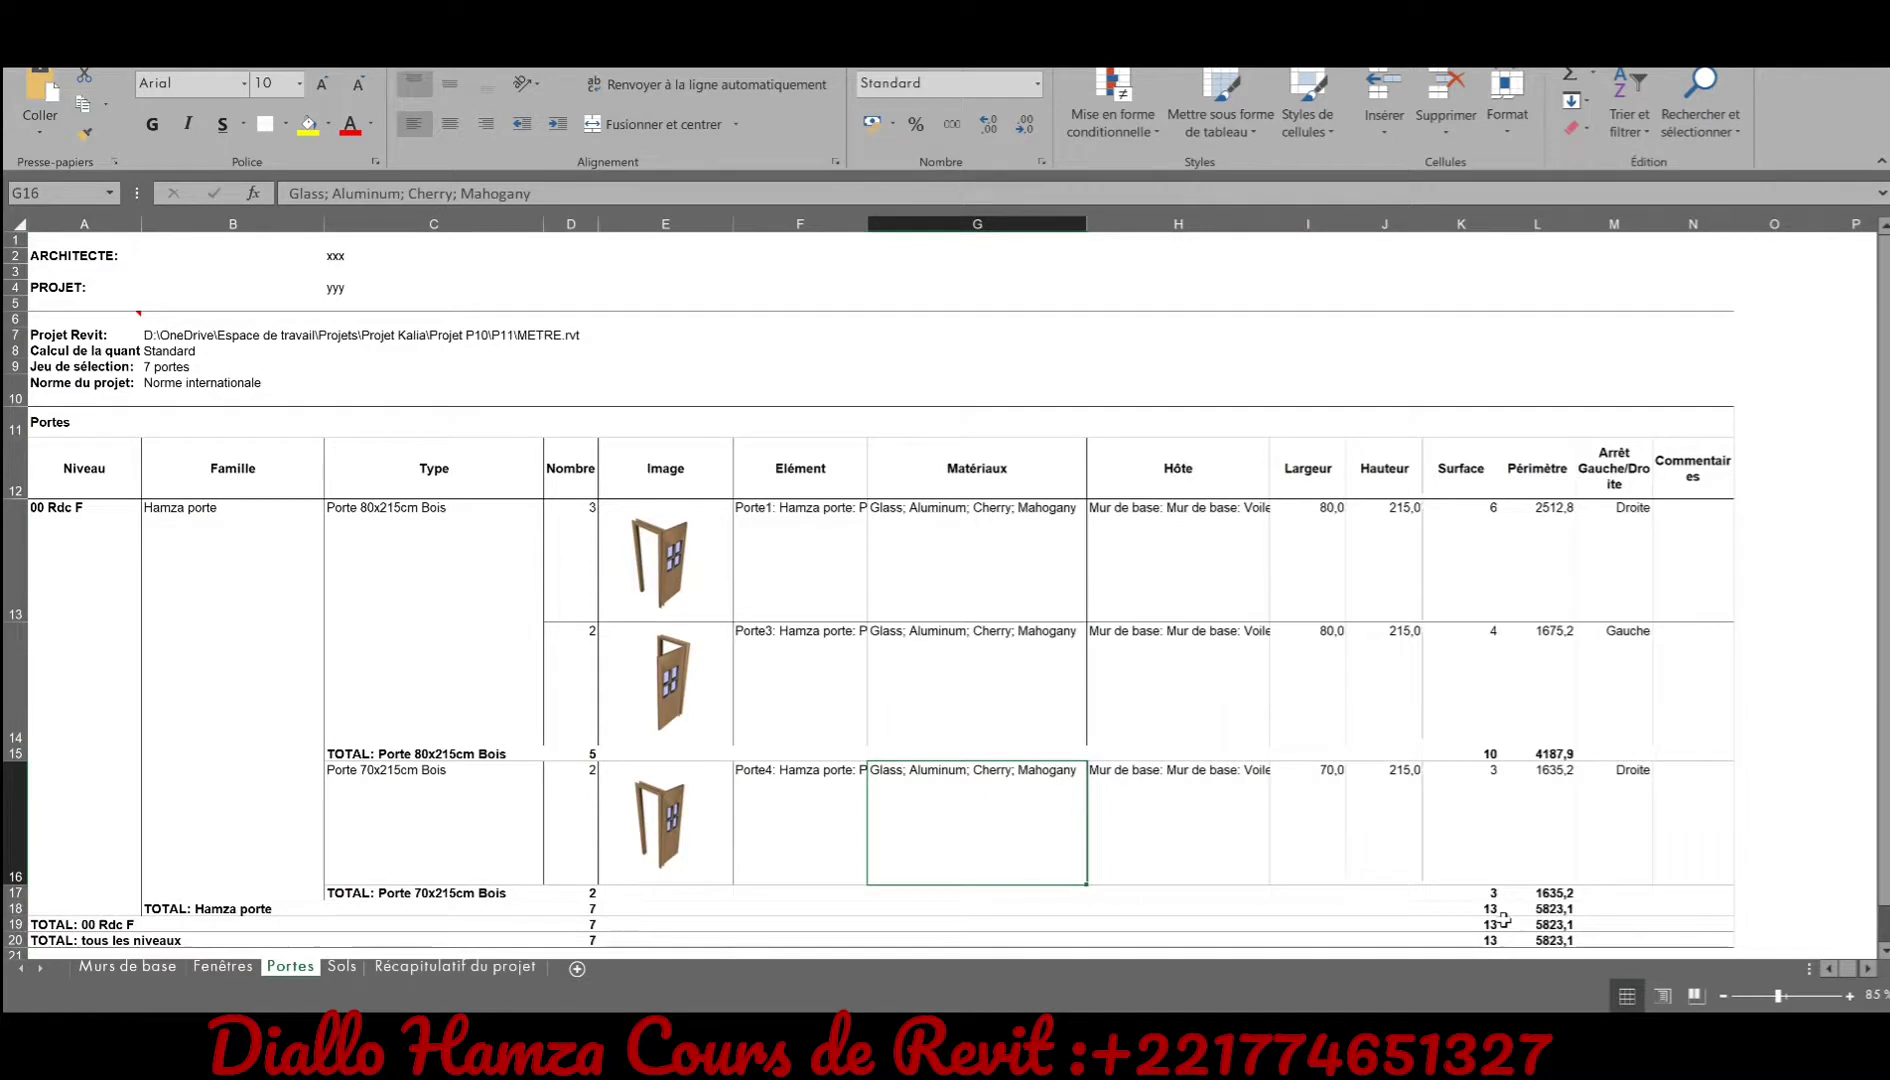
{"action": "scroll", "coordinate": [1503, 918], "scroll_direction": "down", "scroll_amount": 1}
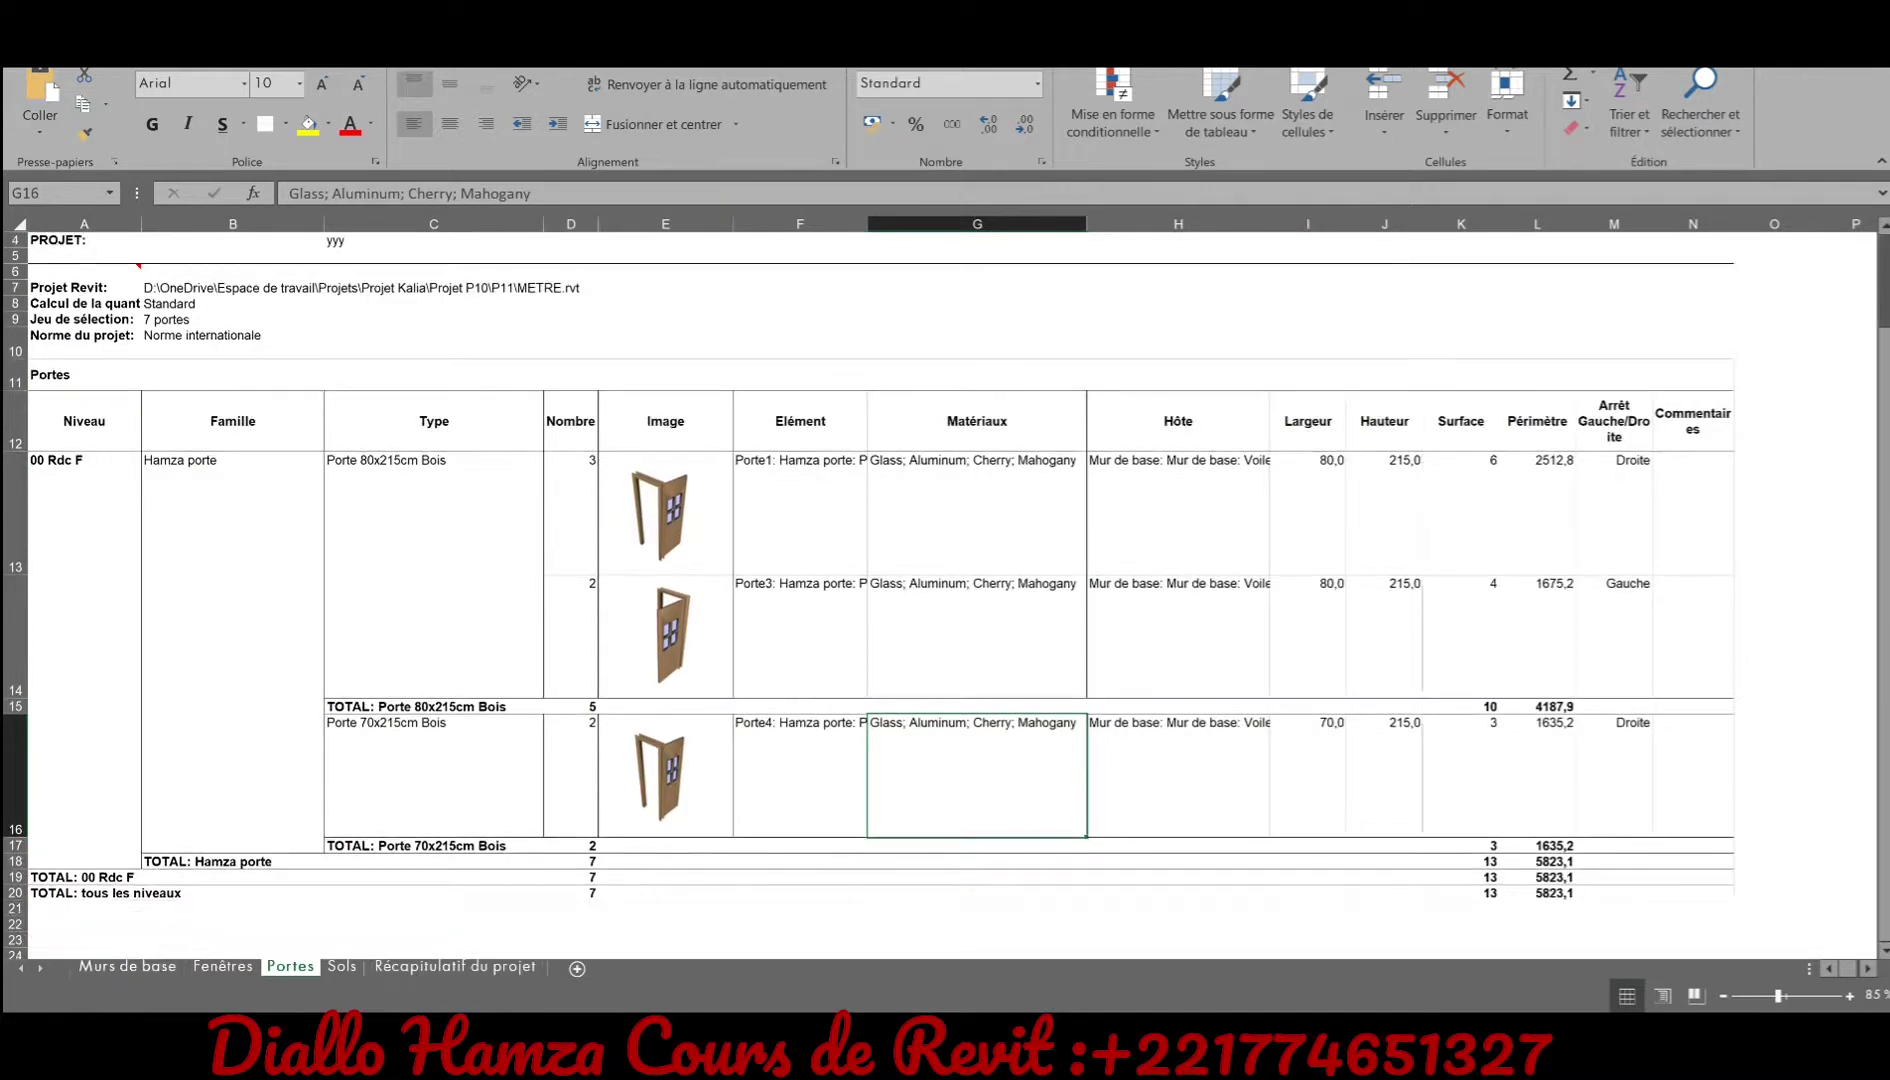
- Show the Surfaces_Mur wall-surface sheet in the other quantities workbook
{"action": "key", "text": "alt+Tab"}
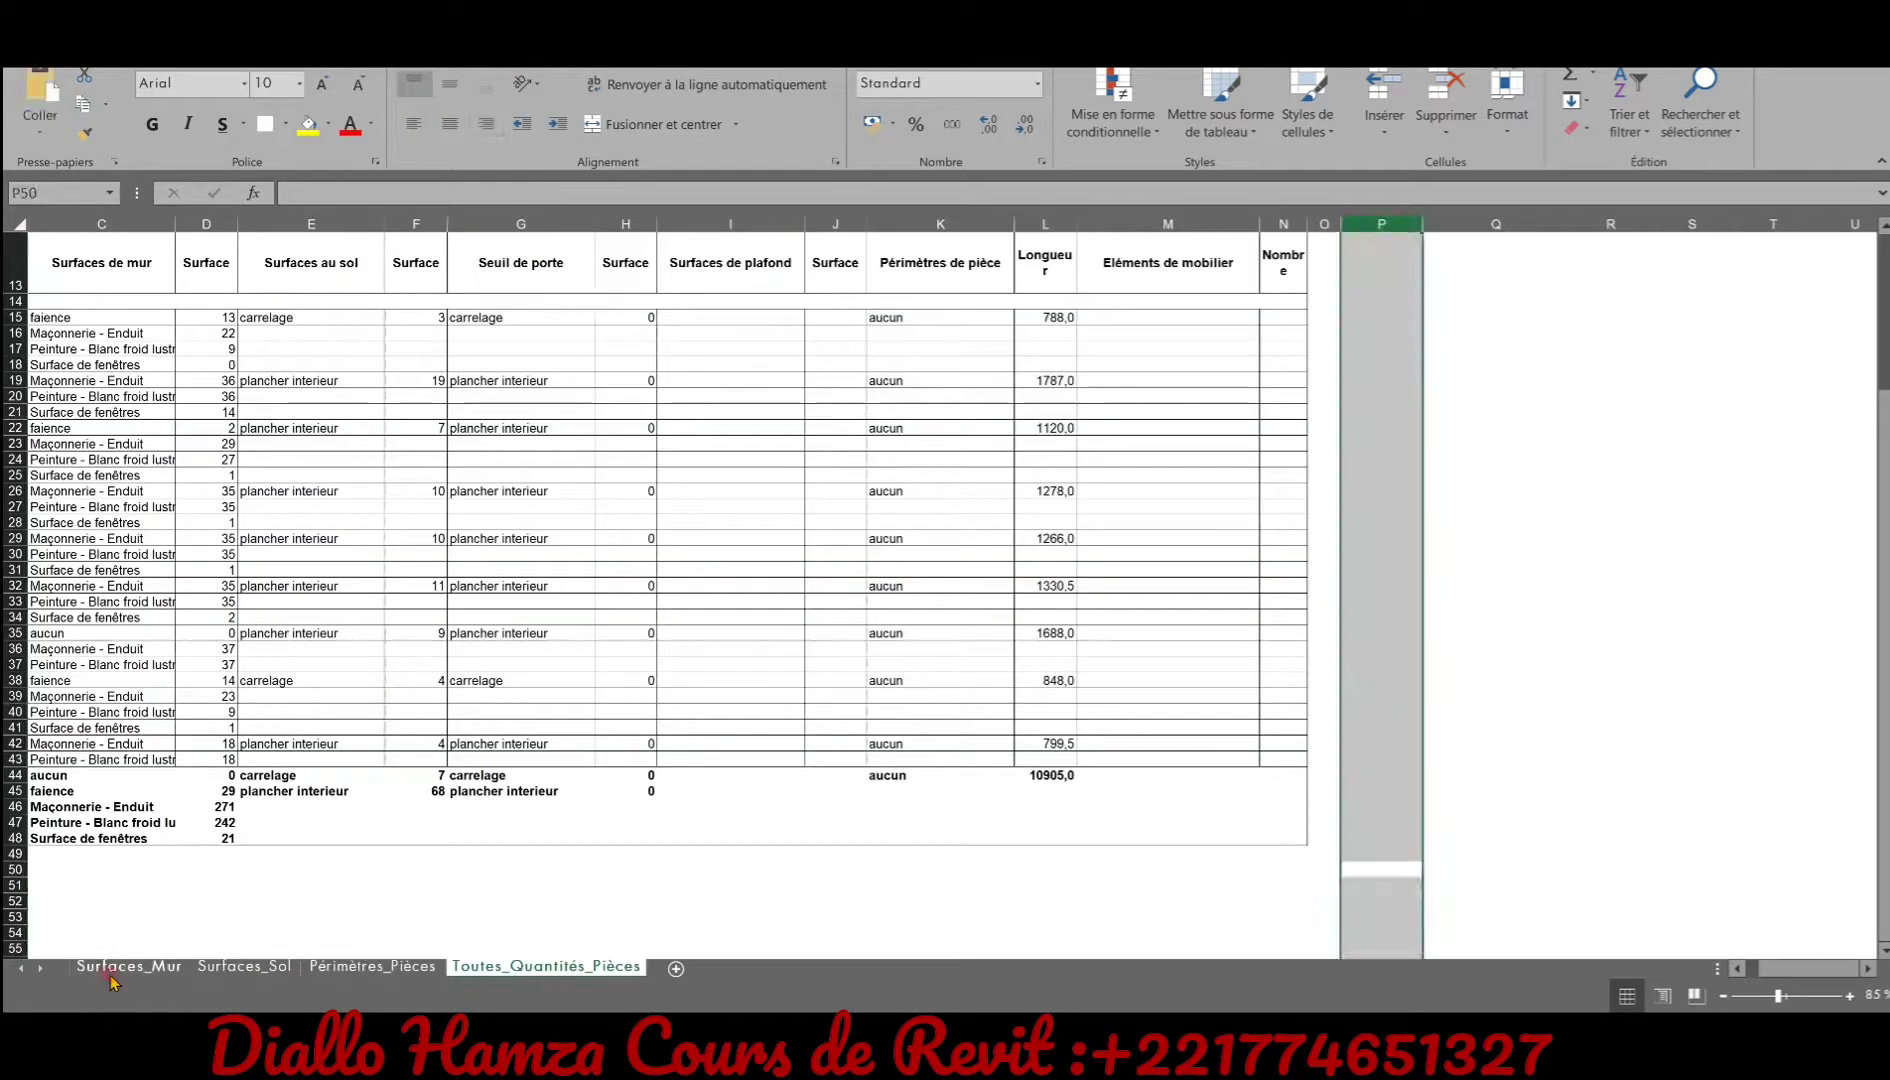
{"action": "left_click", "coordinate": [112, 968]}
{"action": "scroll", "coordinate": [270, 500], "scroll_direction": "up", "scroll_amount": 2}
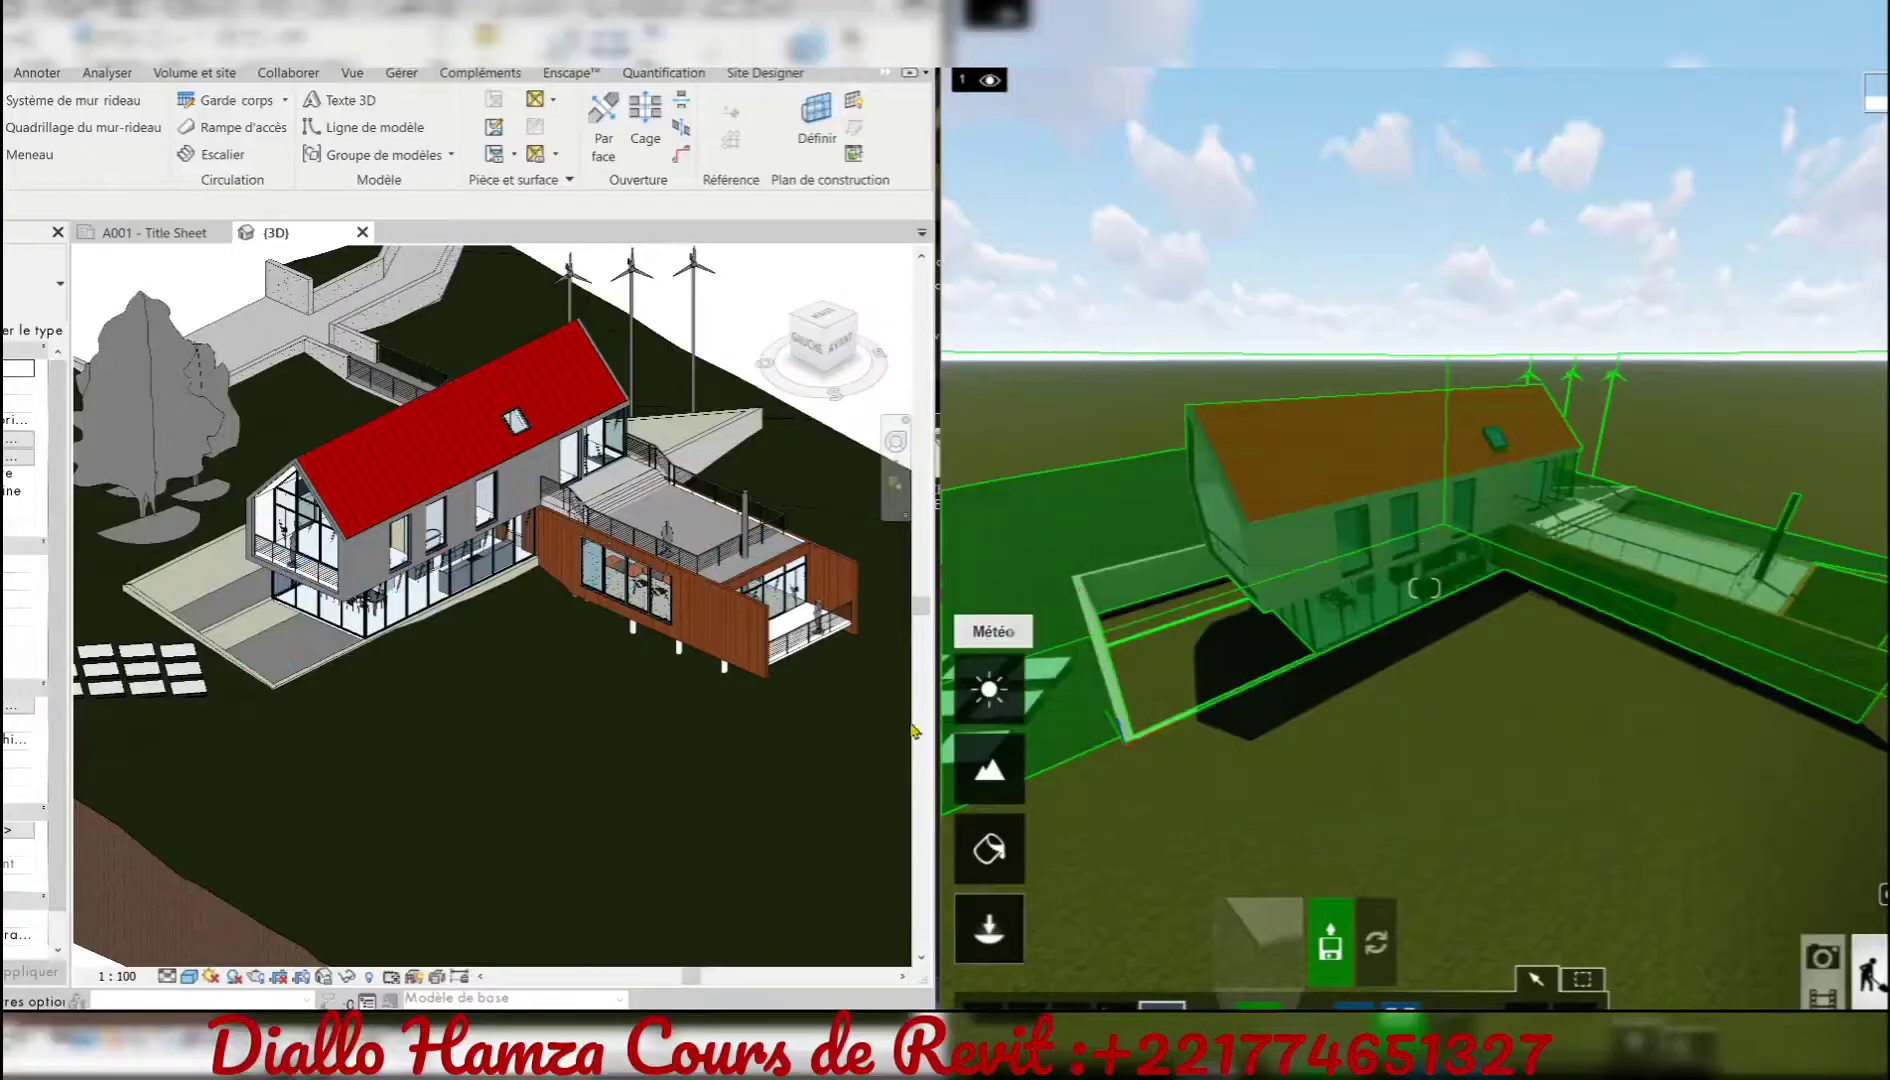
- Zoom from the house exterior into the dining room to reach the table
{"action": "scroll", "coordinate": [422, 645], "scroll_direction": "up", "scroll_amount": 2}
{"action": "scroll", "coordinate": [409, 667], "scroll_direction": "up", "scroll_amount": 2}
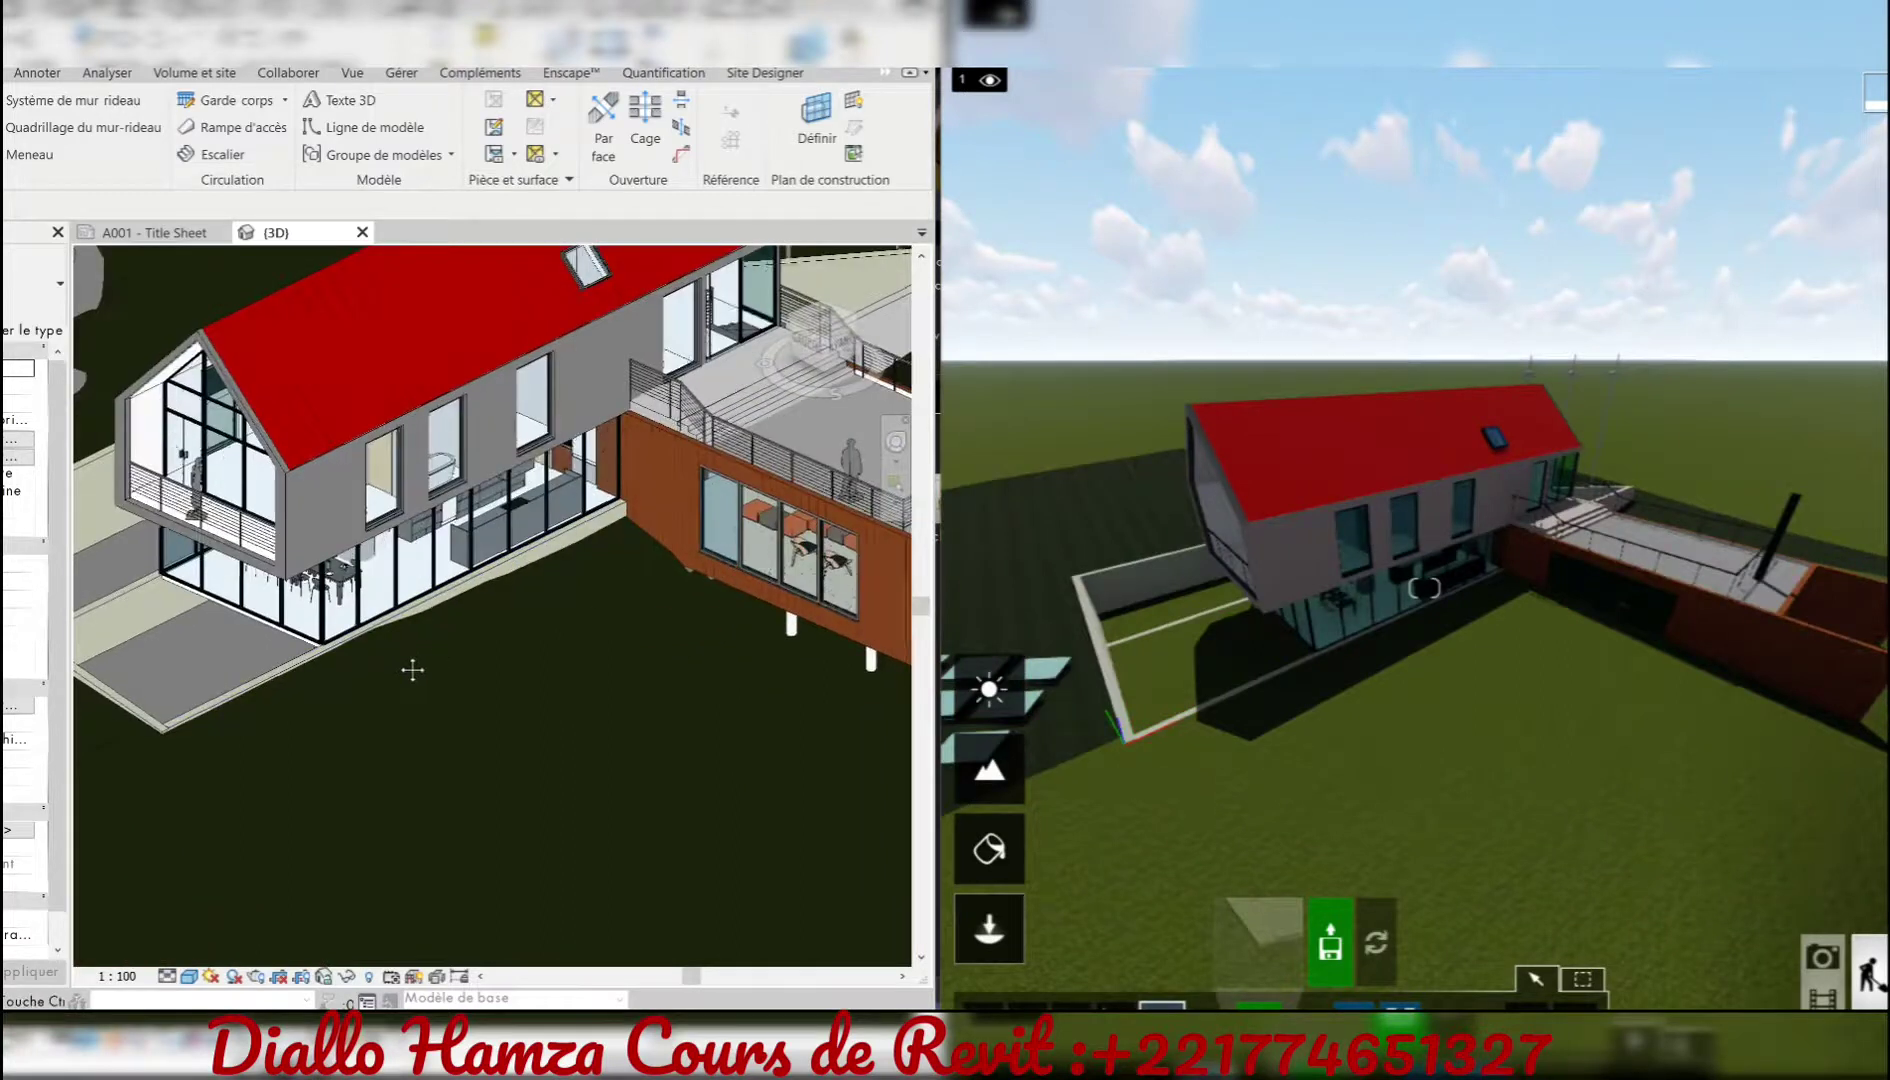
{"action": "middle_click_drag", "start_coordinate": [409, 667], "coordinate": [716, 613]}
{"action": "scroll", "coordinate": [600, 610], "scroll_direction": "up", "scroll_amount": 3}
{"action": "scroll", "coordinate": [510, 600], "scroll_direction": "up", "scroll_amount": 3}
{"action": "right_click", "coordinate": [641, 576]}
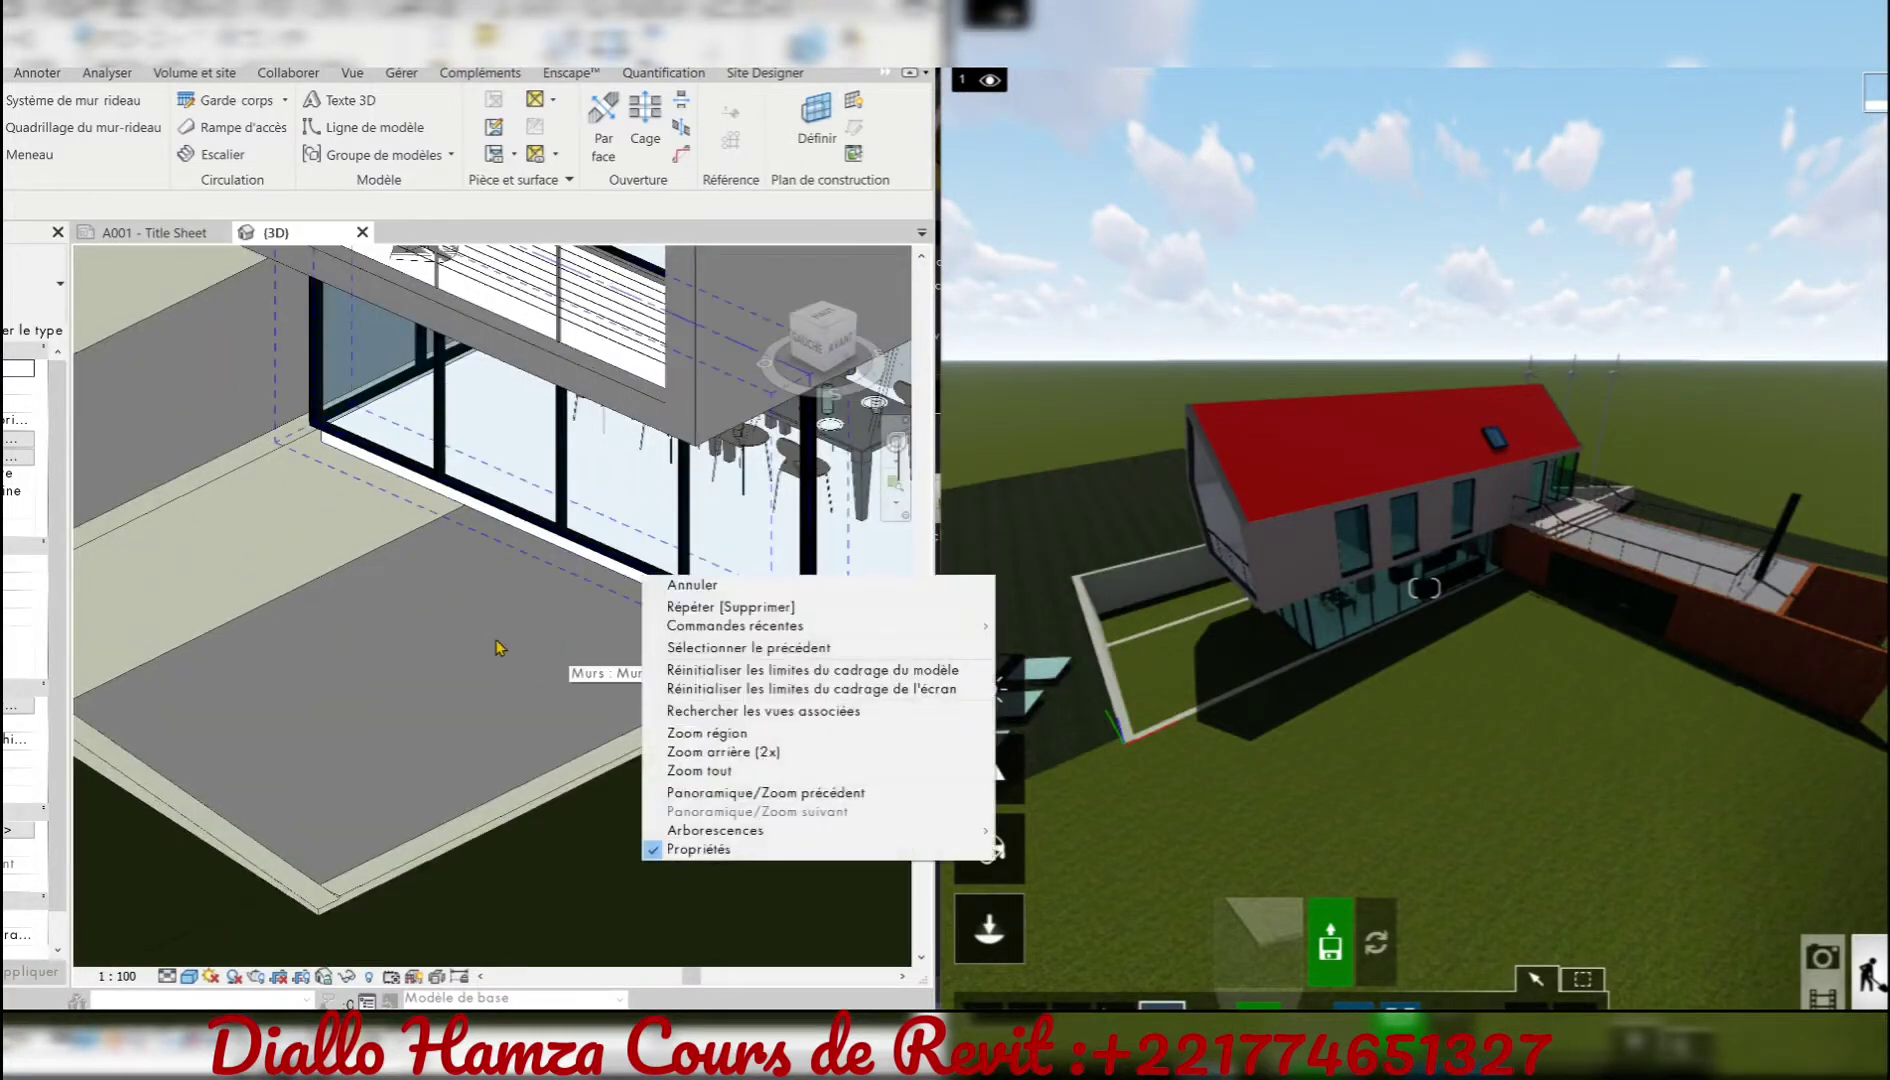
{"action": "key", "text": "Escape"}
{"action": "scroll", "coordinate": [498, 696], "scroll_direction": "down", "scroll_amount": 3}
{"action": "scroll", "coordinate": [580, 692], "scroll_direction": "up", "scroll_amount": 2}
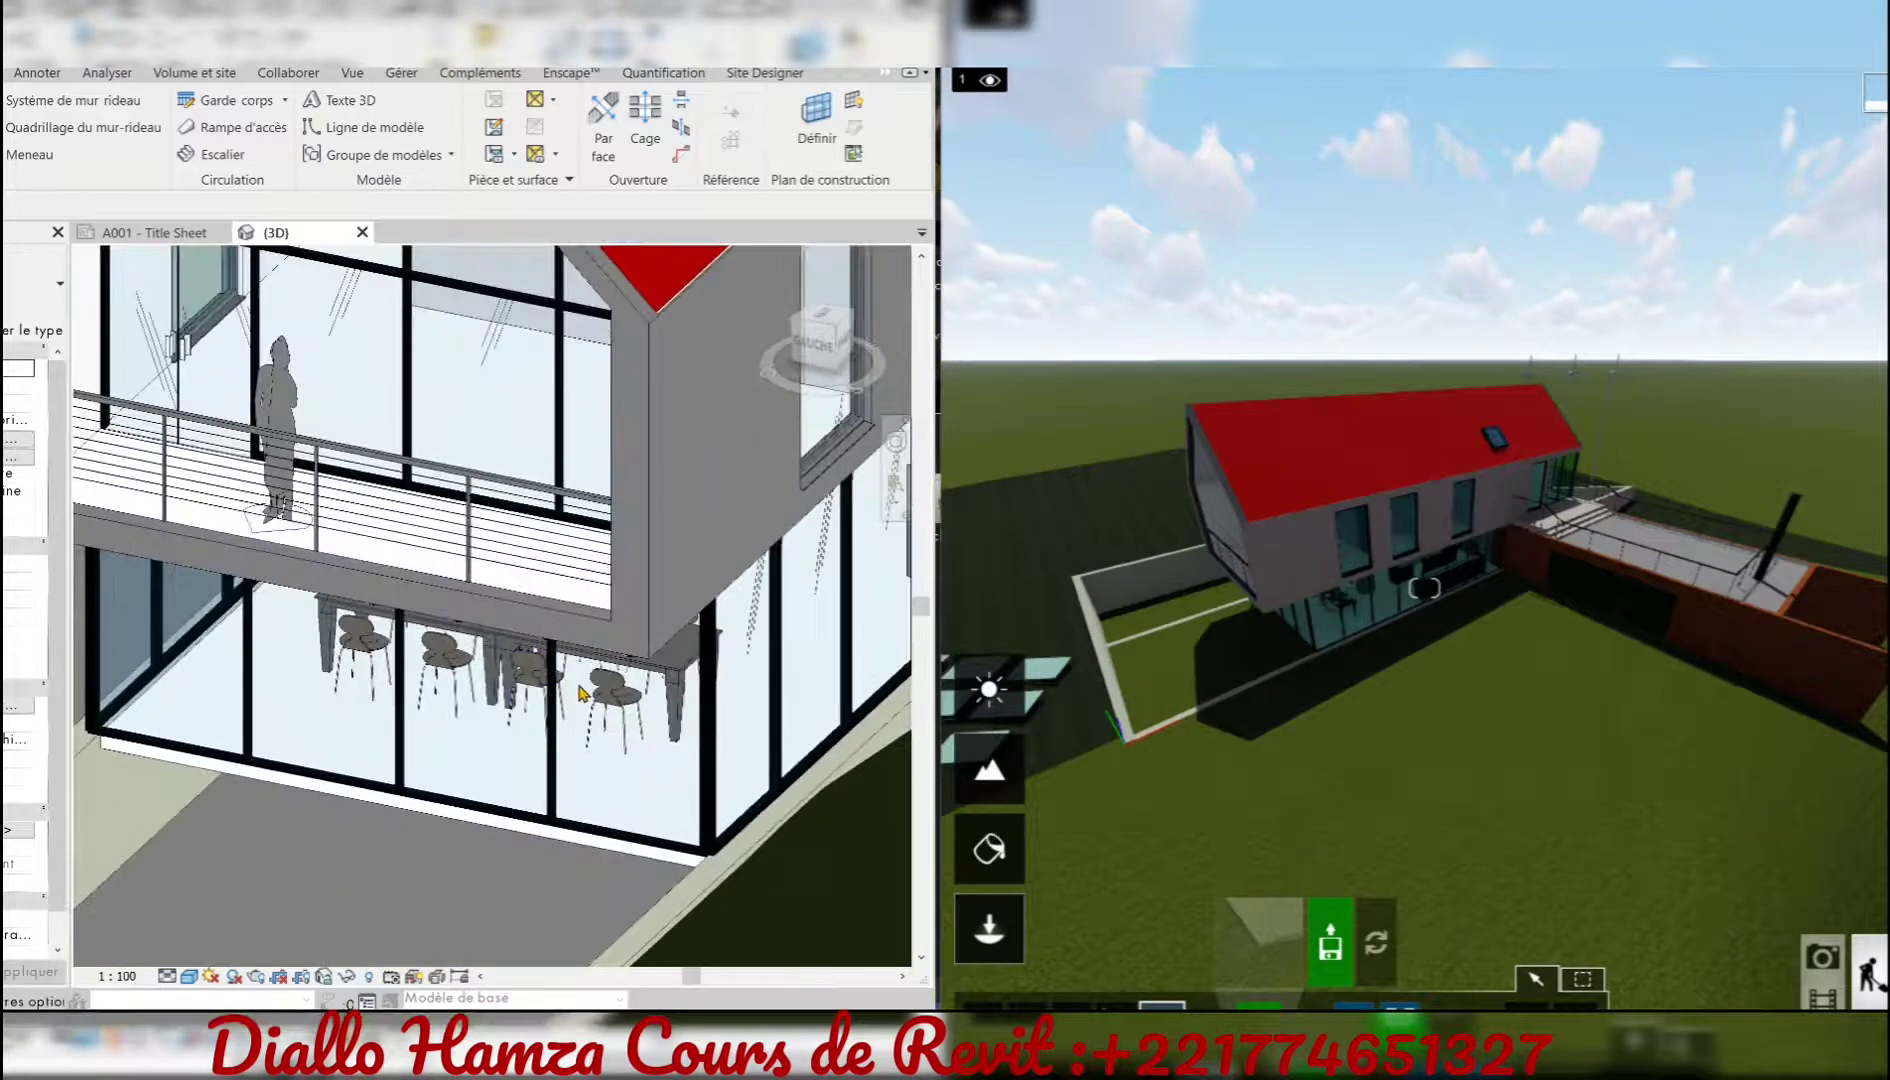
{"action": "scroll", "coordinate": [566, 773], "scroll_direction": "up", "scroll_amount": 2}
{"action": "scroll", "coordinate": [570, 800], "scroll_direction": "up", "scroll_amount": 2}
{"action": "scroll", "coordinate": [560, 785], "scroll_direction": "up", "scroll_amount": 2}
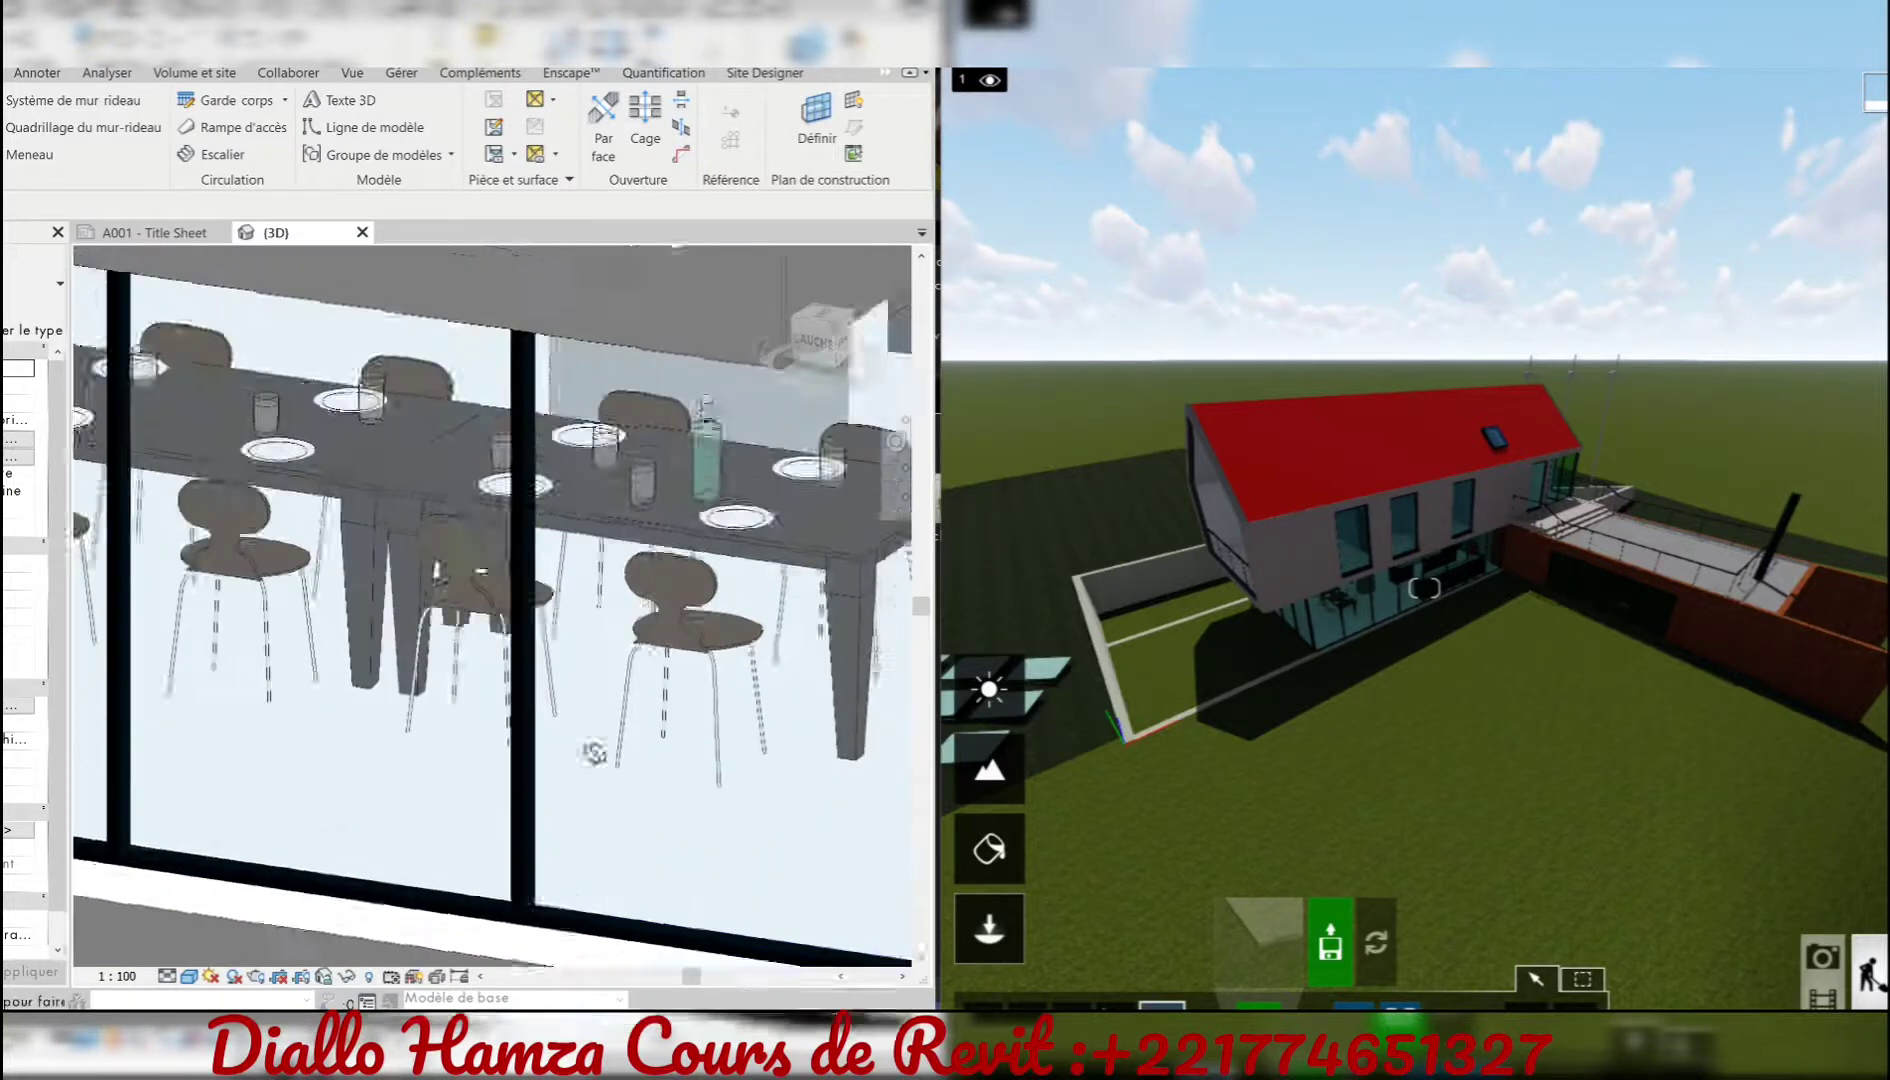
{"action": "scroll", "coordinate": [625, 750], "scroll_direction": "up", "scroll_amount": 2}
{"action": "scroll", "coordinate": [1121, 710], "scroll_direction": "up", "scroll_amount": 3}
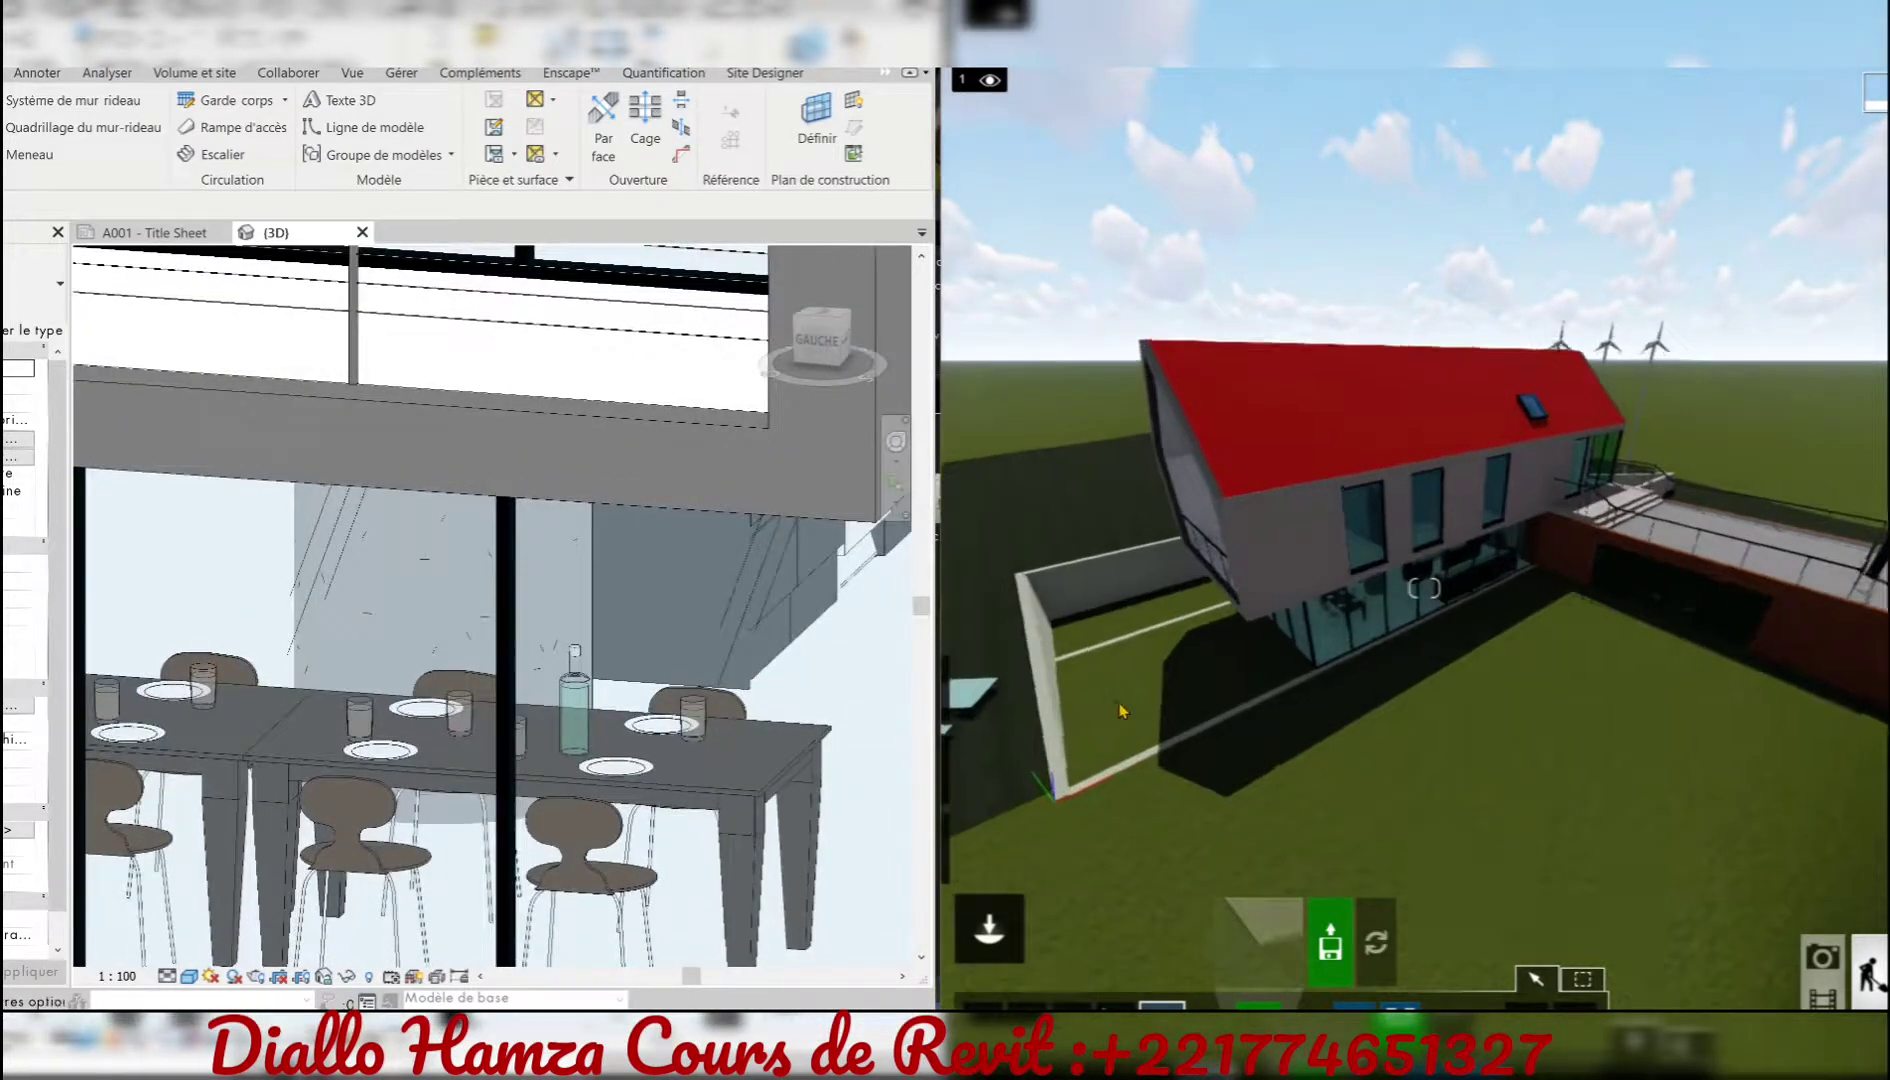
{"action": "scroll", "coordinate": [1121, 710], "scroll_direction": "up", "scroll_amount": 3}
{"action": "scroll", "coordinate": [1122, 710], "scroll_direction": "up", "scroll_amount": 3}
{"action": "scroll", "coordinate": [1122, 710], "scroll_direction": "up", "scroll_amount": 3}
{"action": "scroll", "coordinate": [1122, 710], "scroll_direction": "up", "scroll_amount": 3}
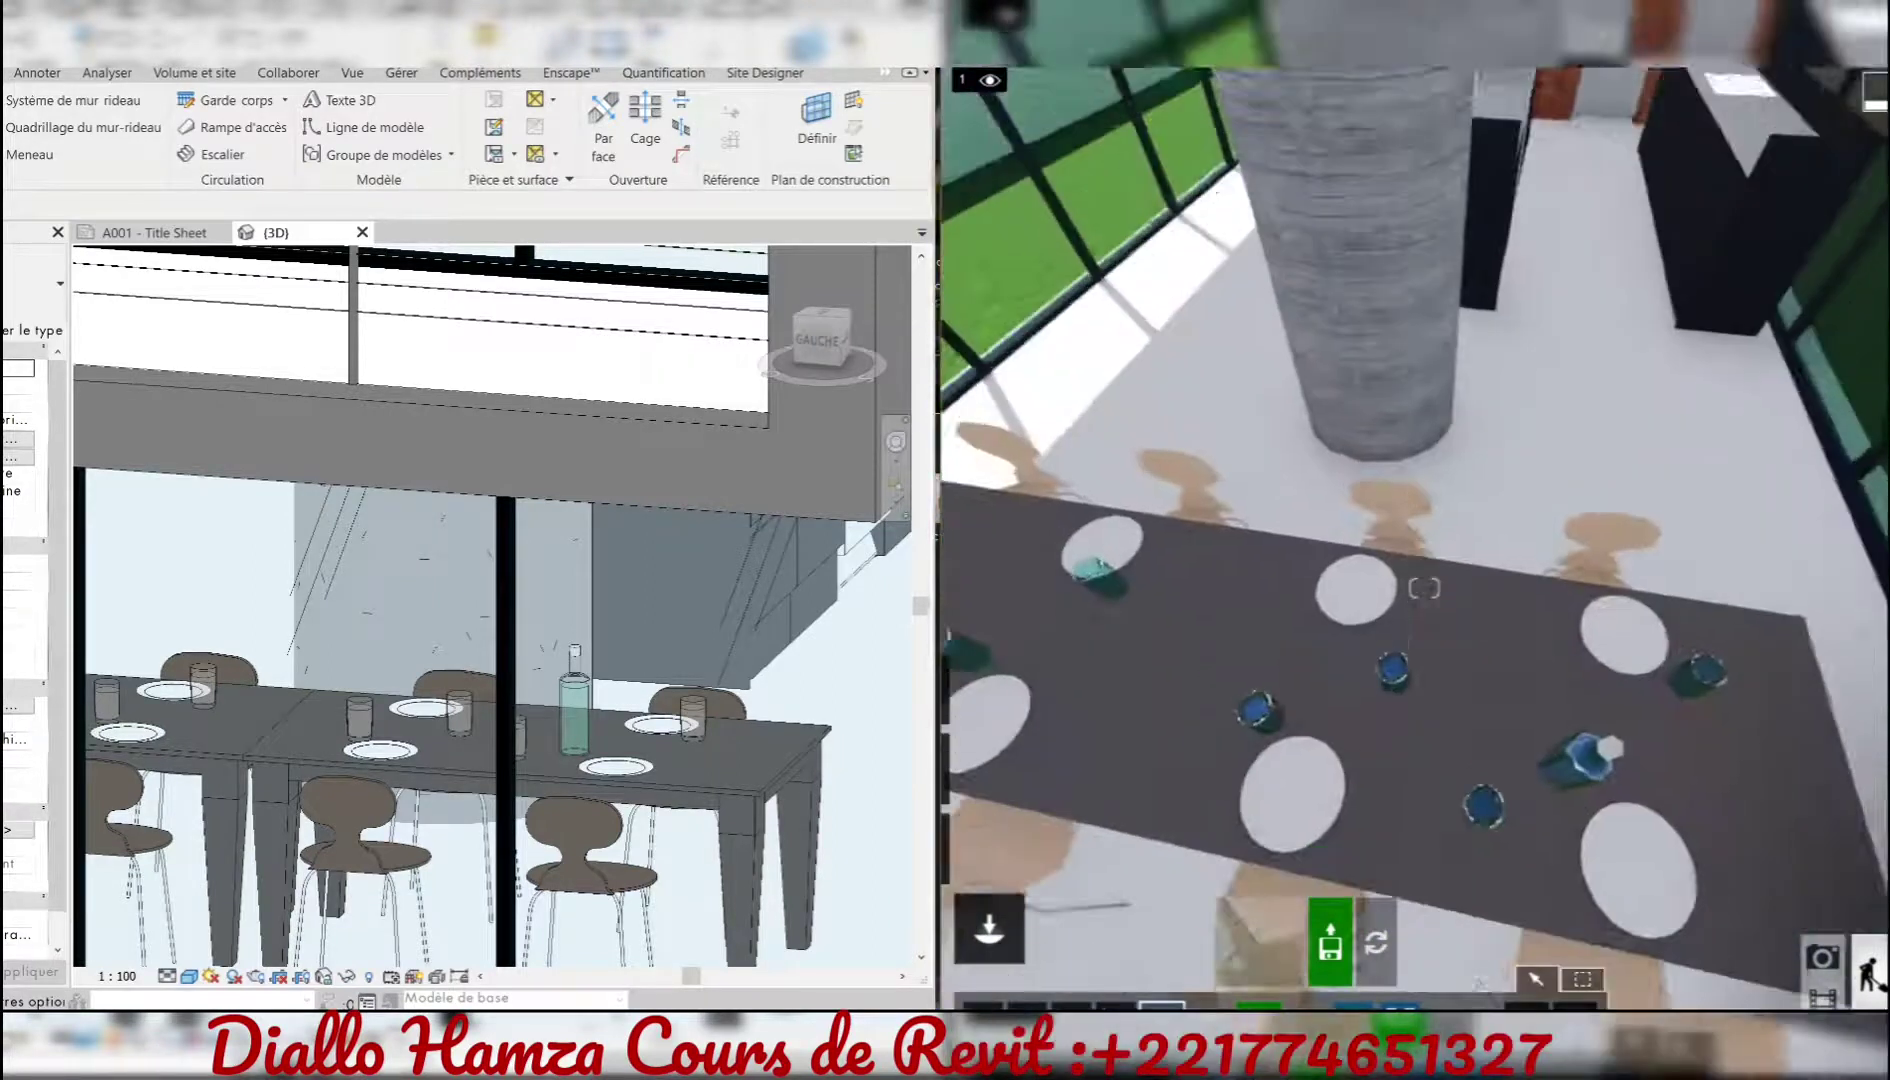
{"action": "scroll", "coordinate": [1418, 748], "scroll_direction": "down", "scroll_amount": 3}
{"action": "scroll", "coordinate": [1418, 748], "scroll_direction": "down", "scroll_amount": 3}
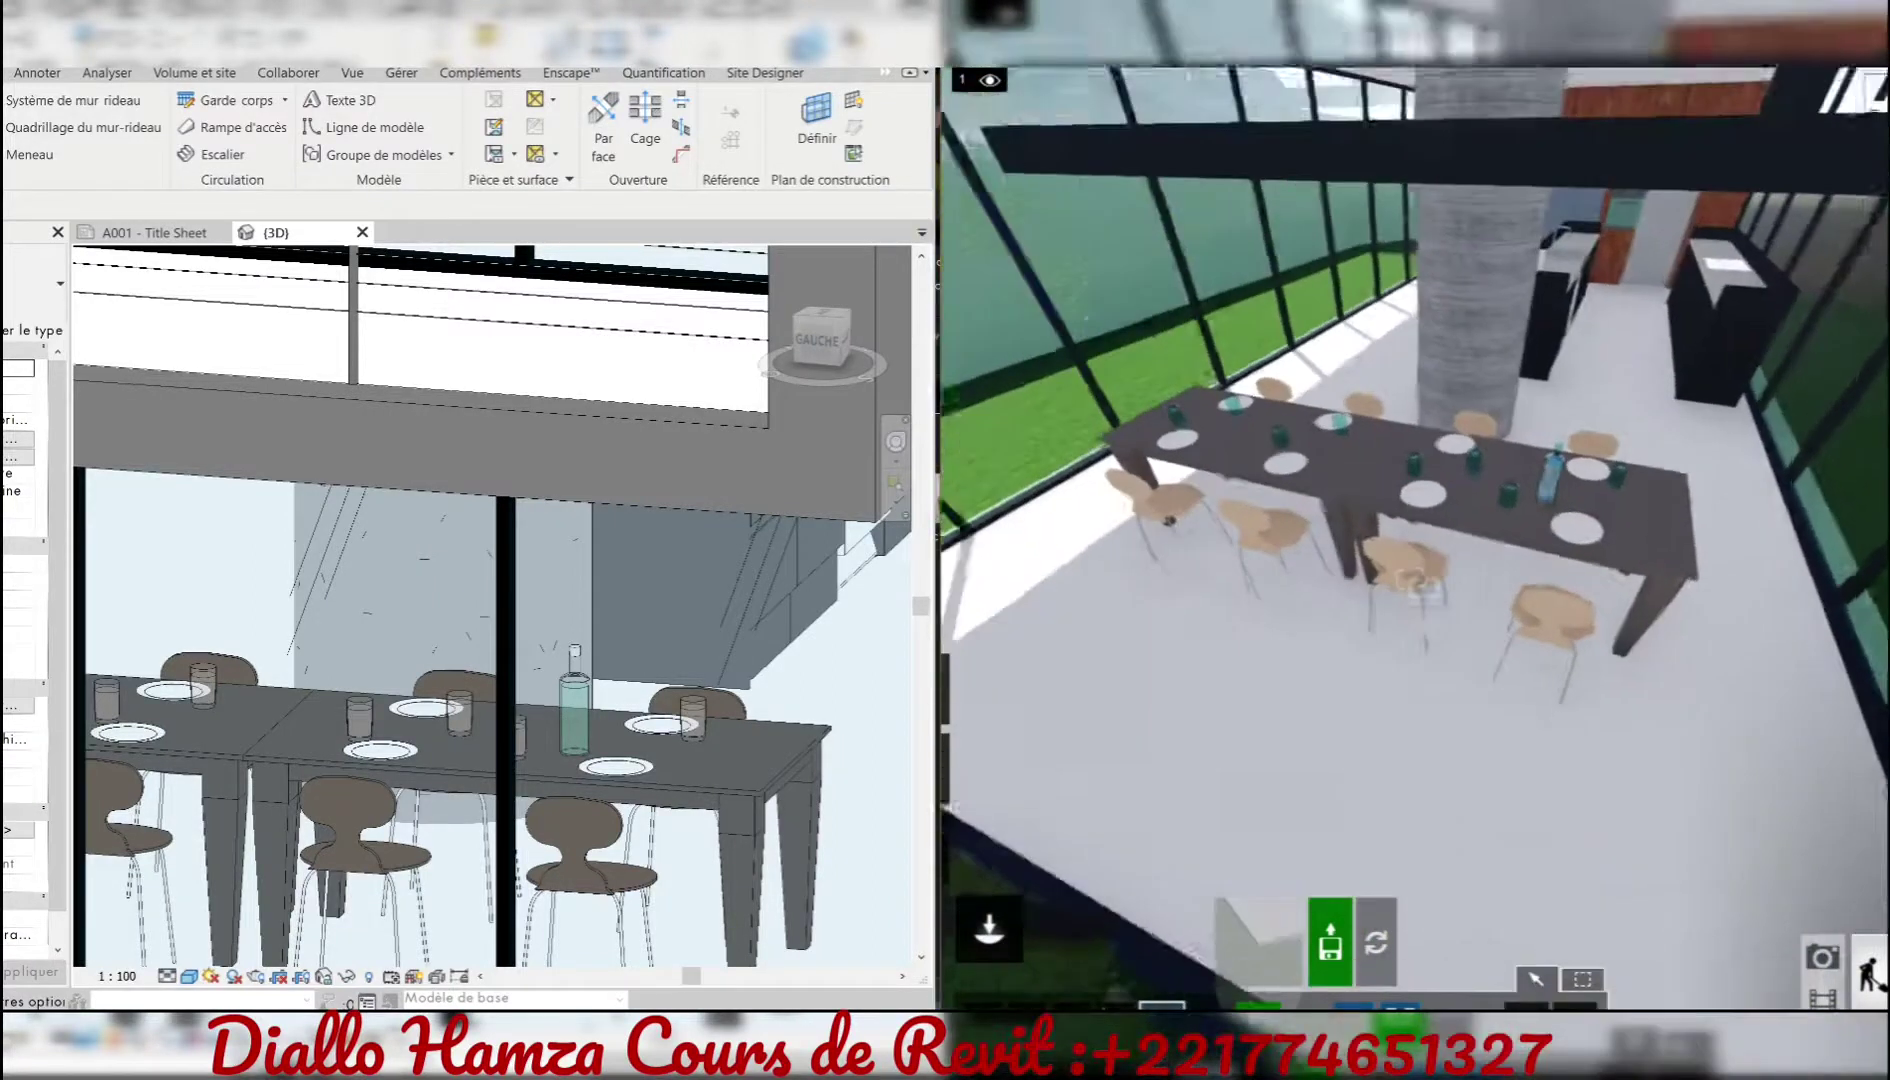
- Move the wine bottle to the table's right end and pull a chair out beside it
{"action": "left_click", "coordinate": [585, 695]}
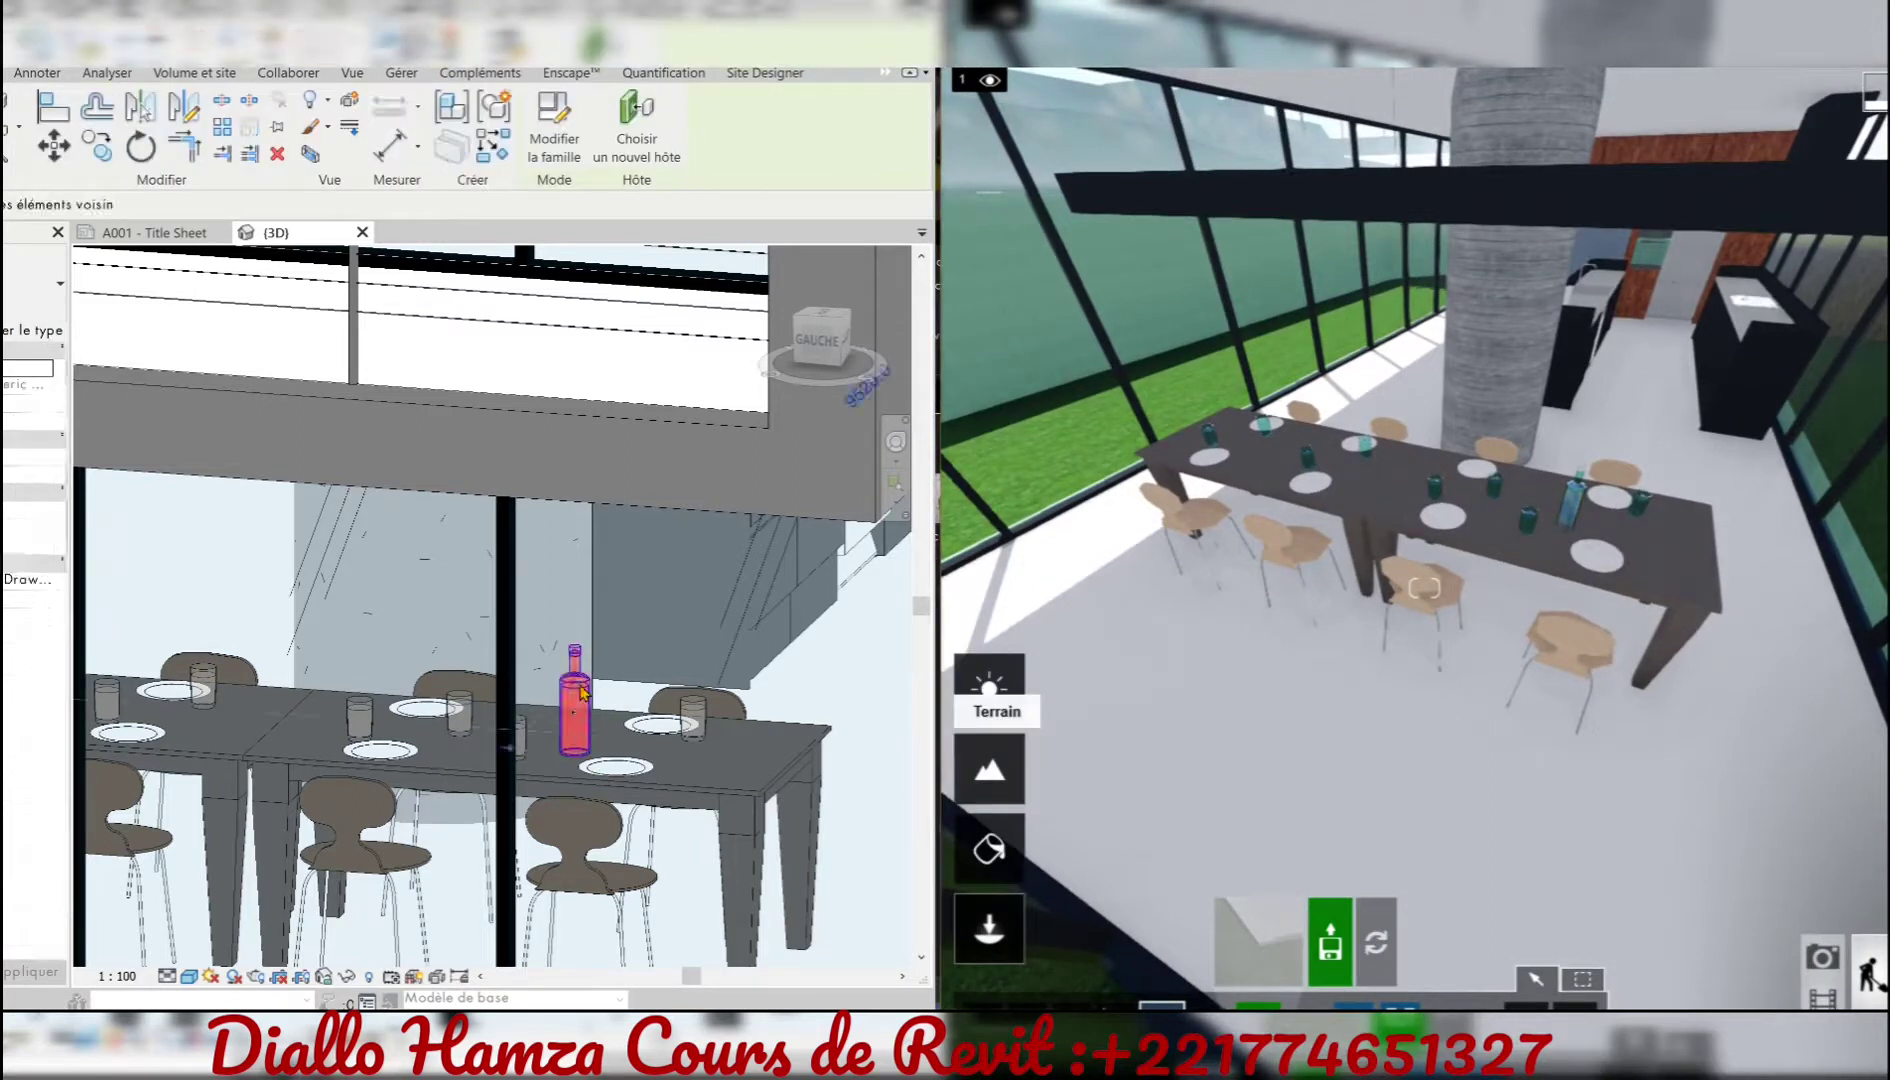
{"action": "left_click_drag", "start_coordinate": [585, 700], "coordinate": [718, 752]}
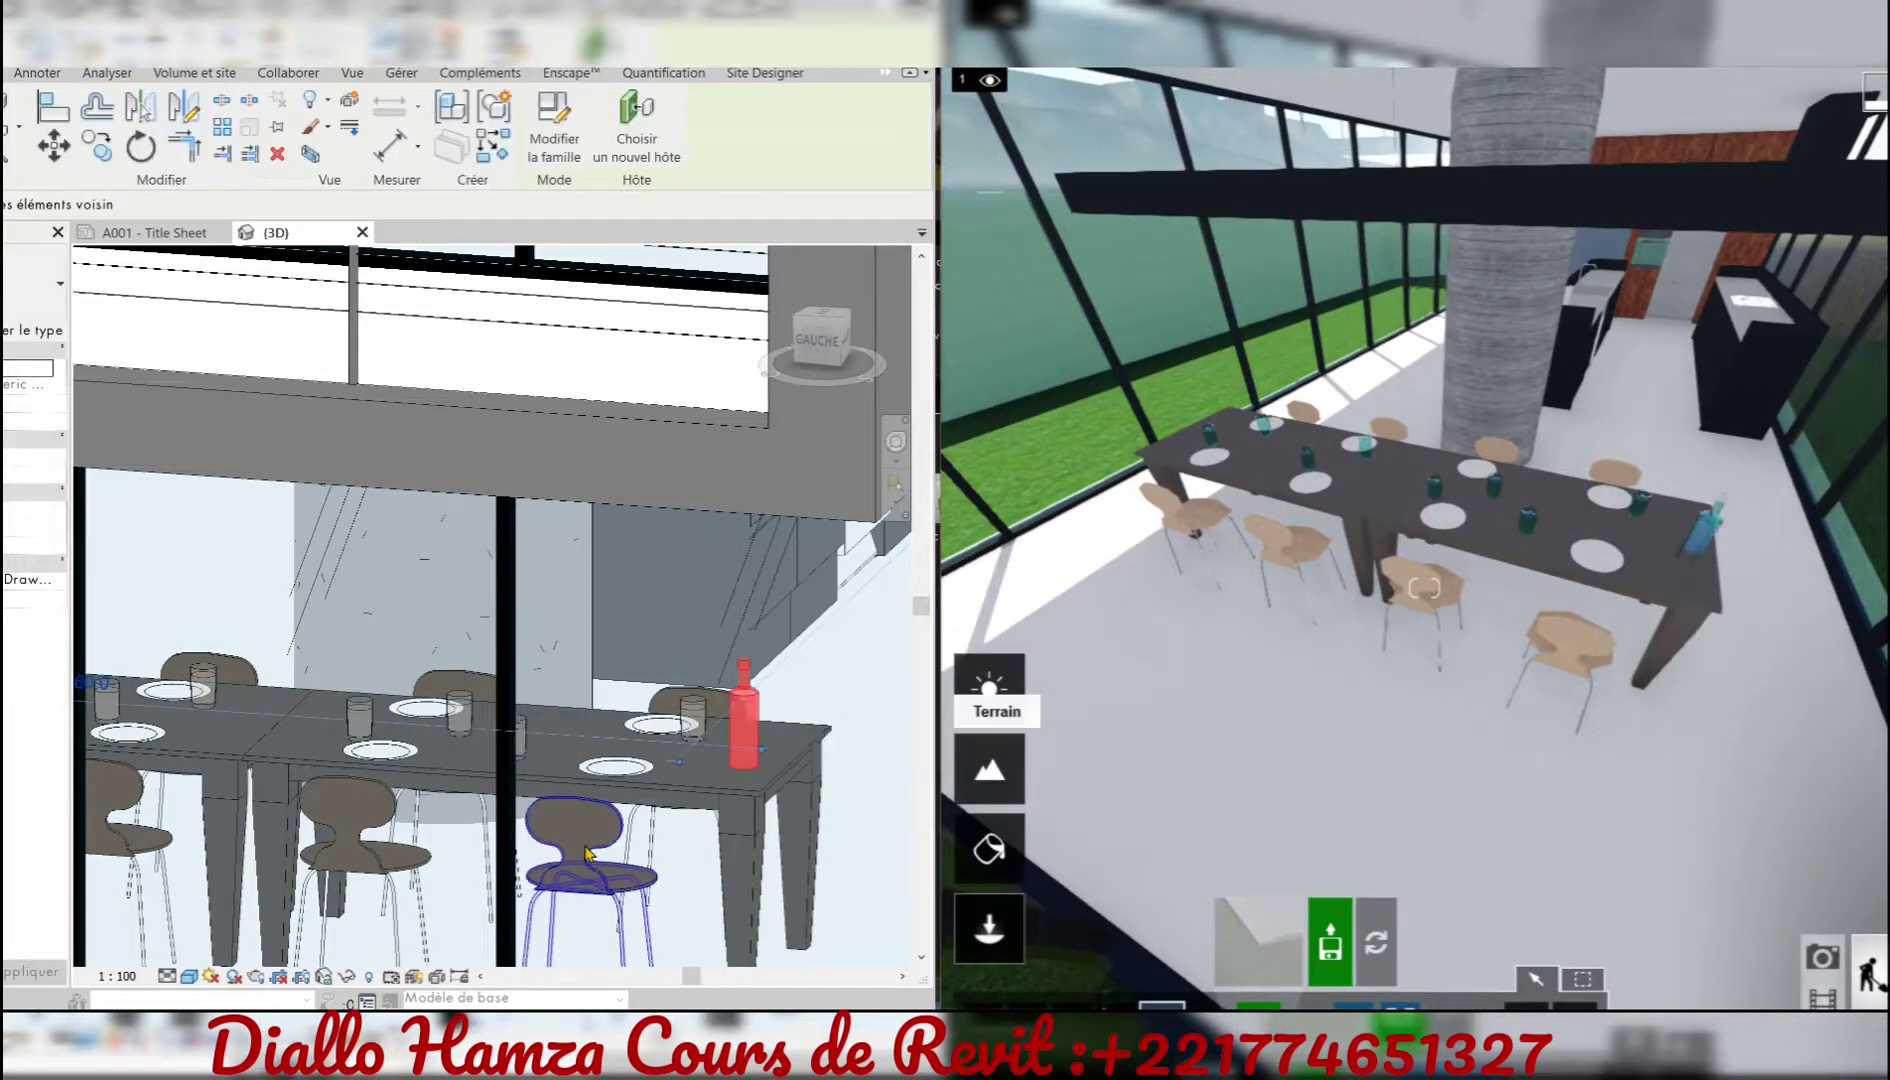
{"action": "left_click", "coordinate": [577, 885]}
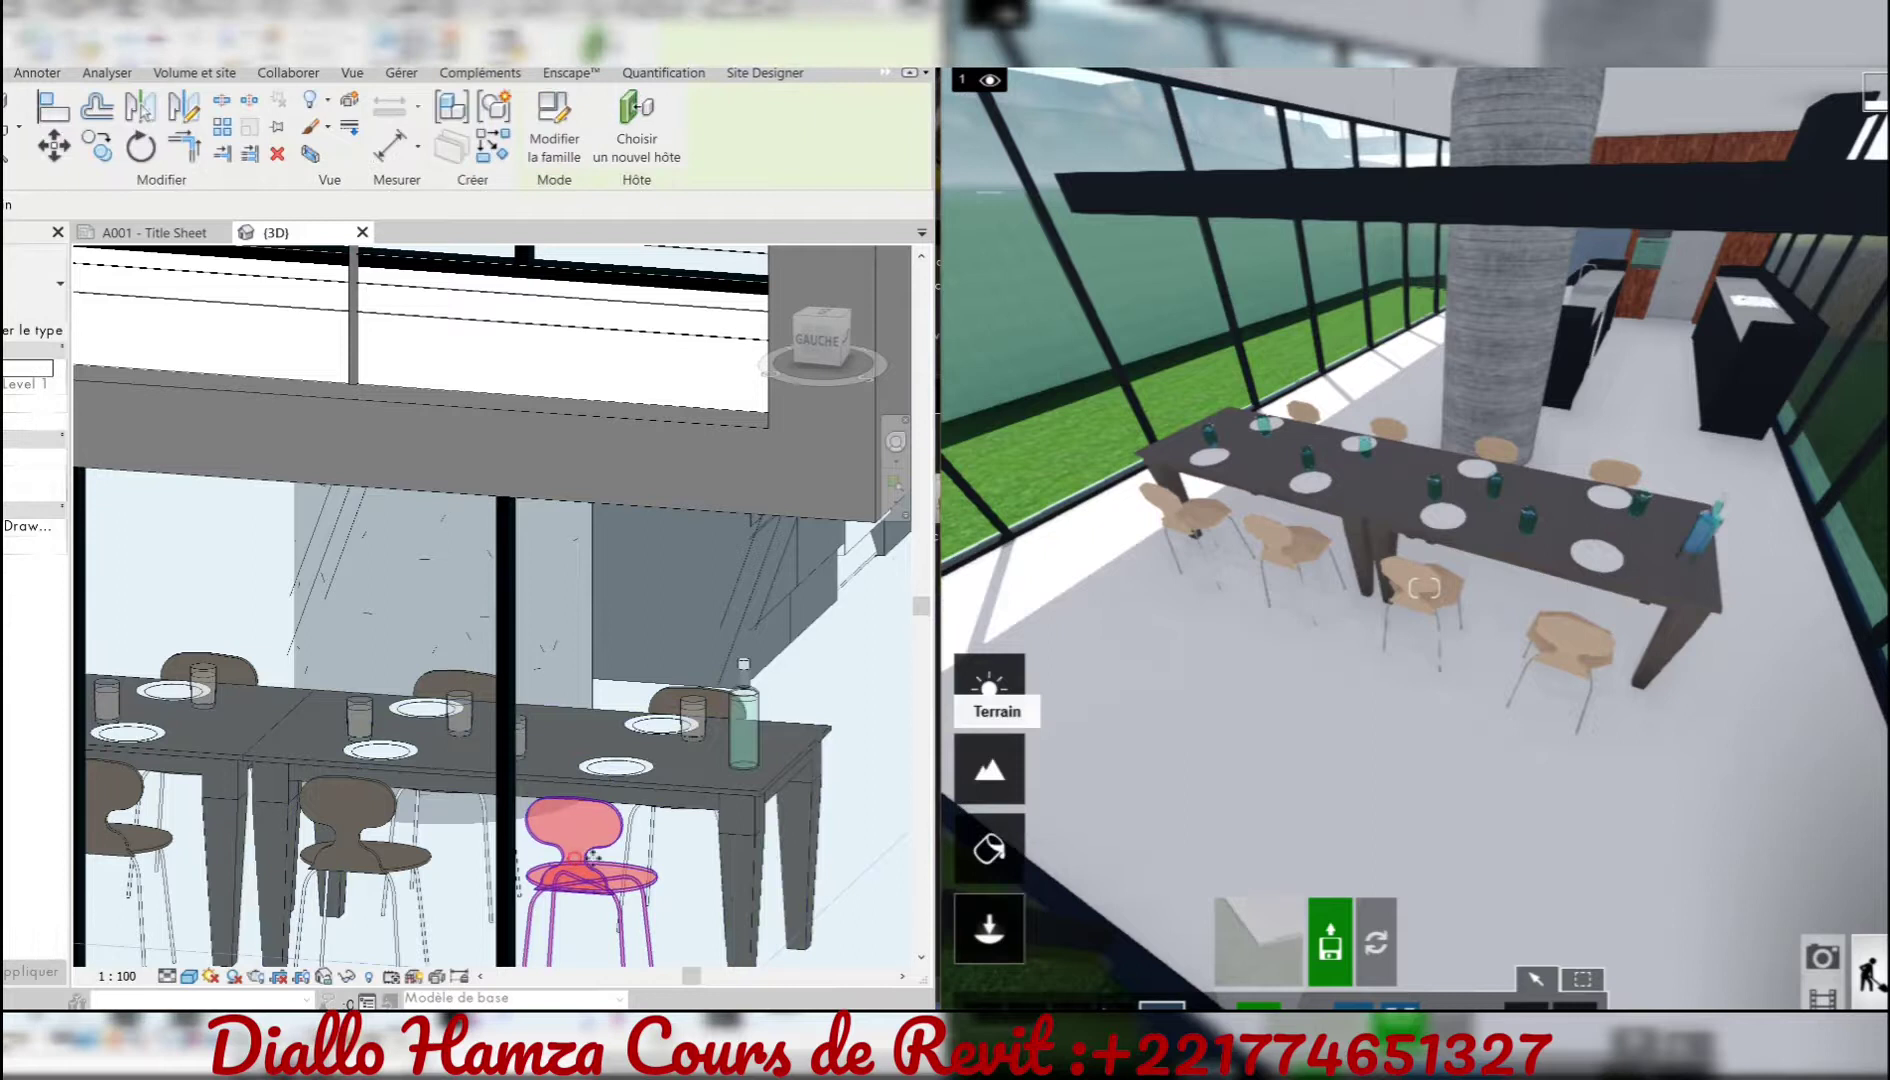
{"action": "left_click_drag", "start_coordinate": [577, 885], "coordinate": [808, 820]}
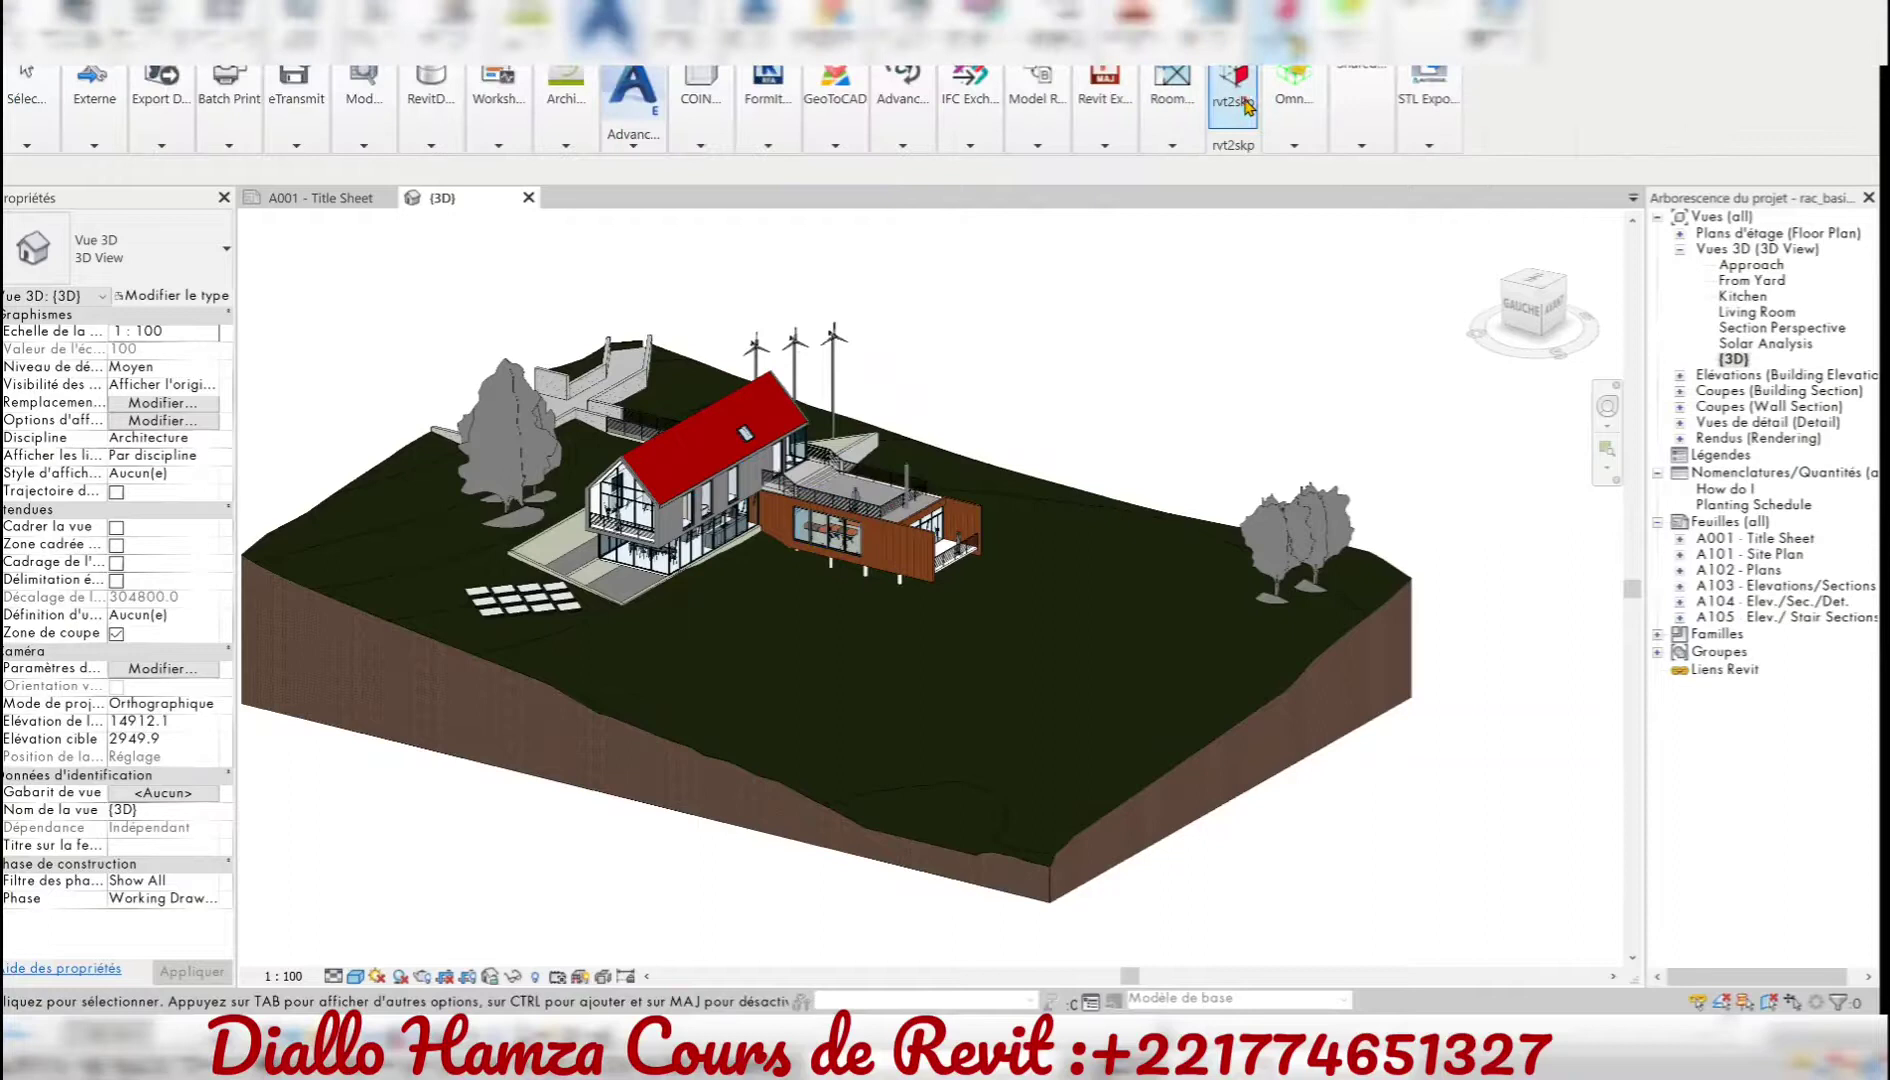
- Export the model with rvt2skp, overwriting the existing rac_basic_sample_project SketchUp file
{"action": "left_click", "coordinate": [1233, 85]}
{"action": "left_click", "coordinate": [957, 577]}
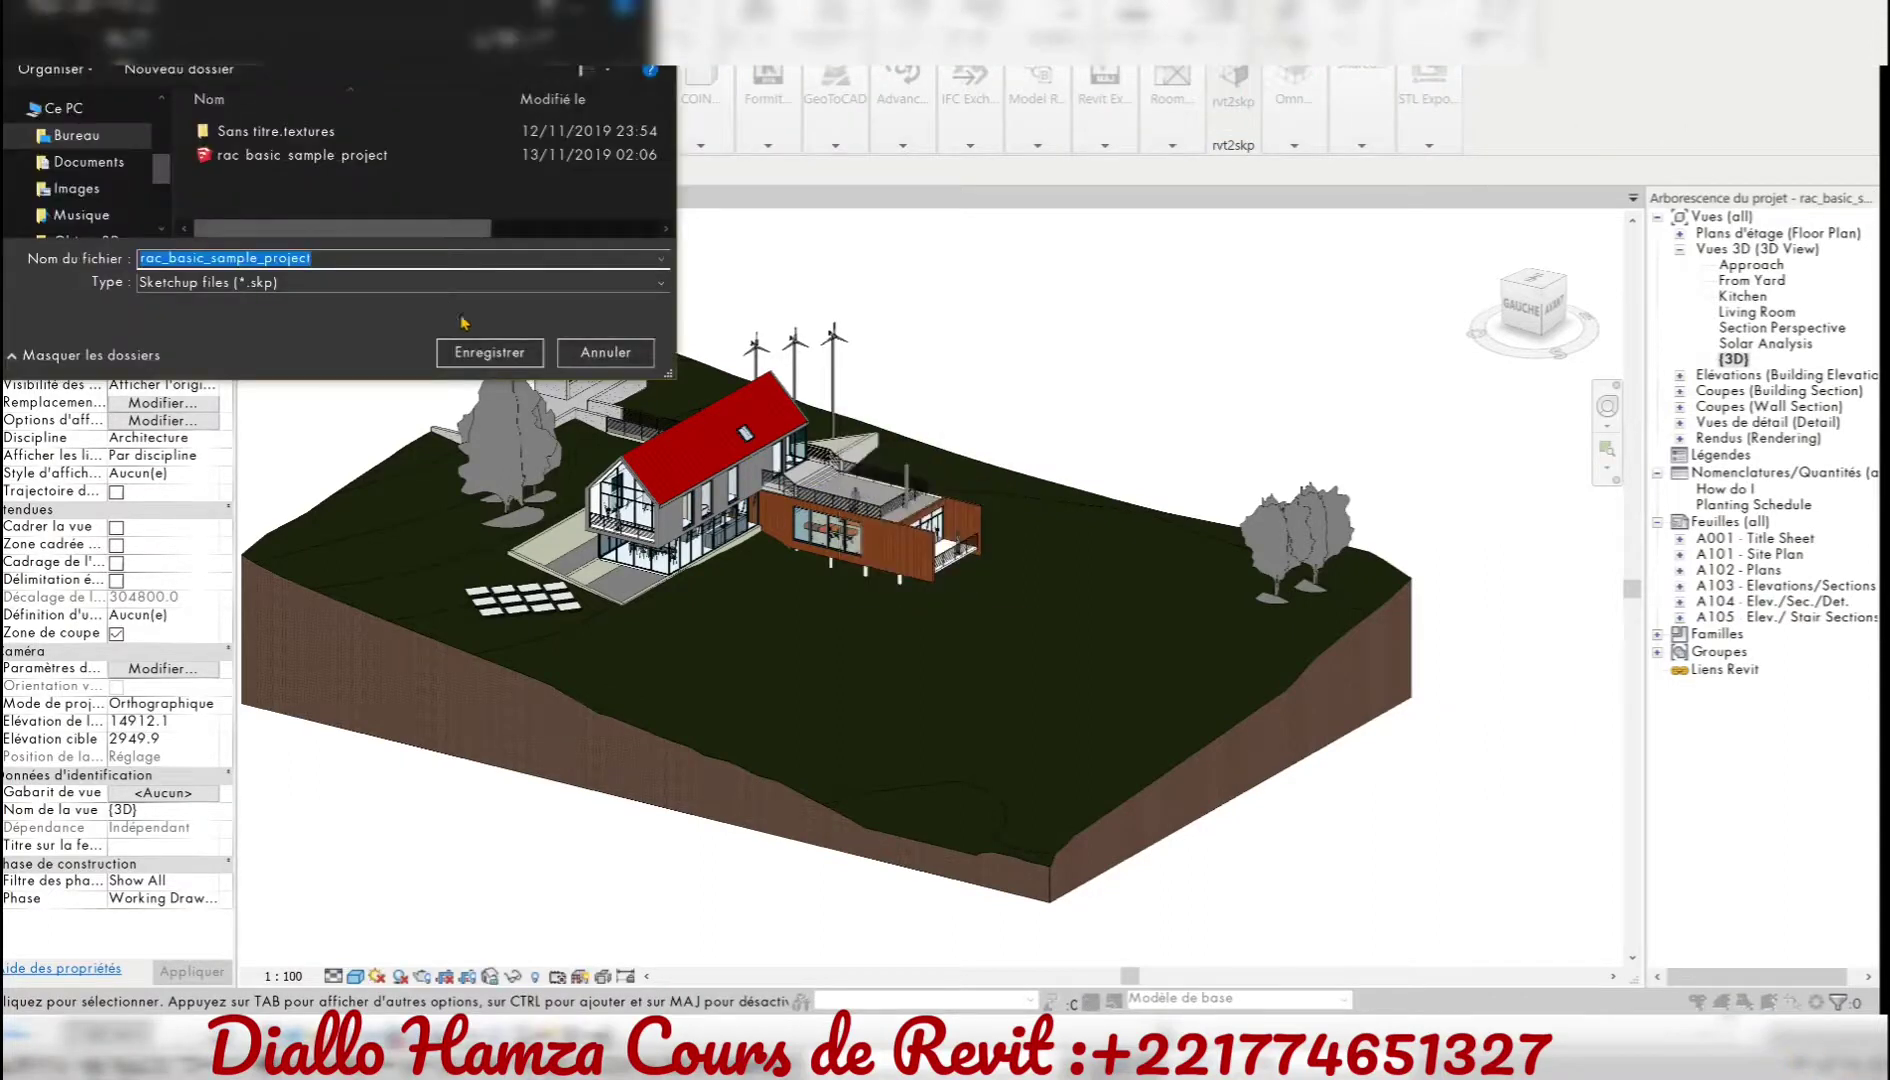
{"action": "left_click", "coordinate": [490, 352]}
{"action": "left_click", "coordinate": [1052, 517]}
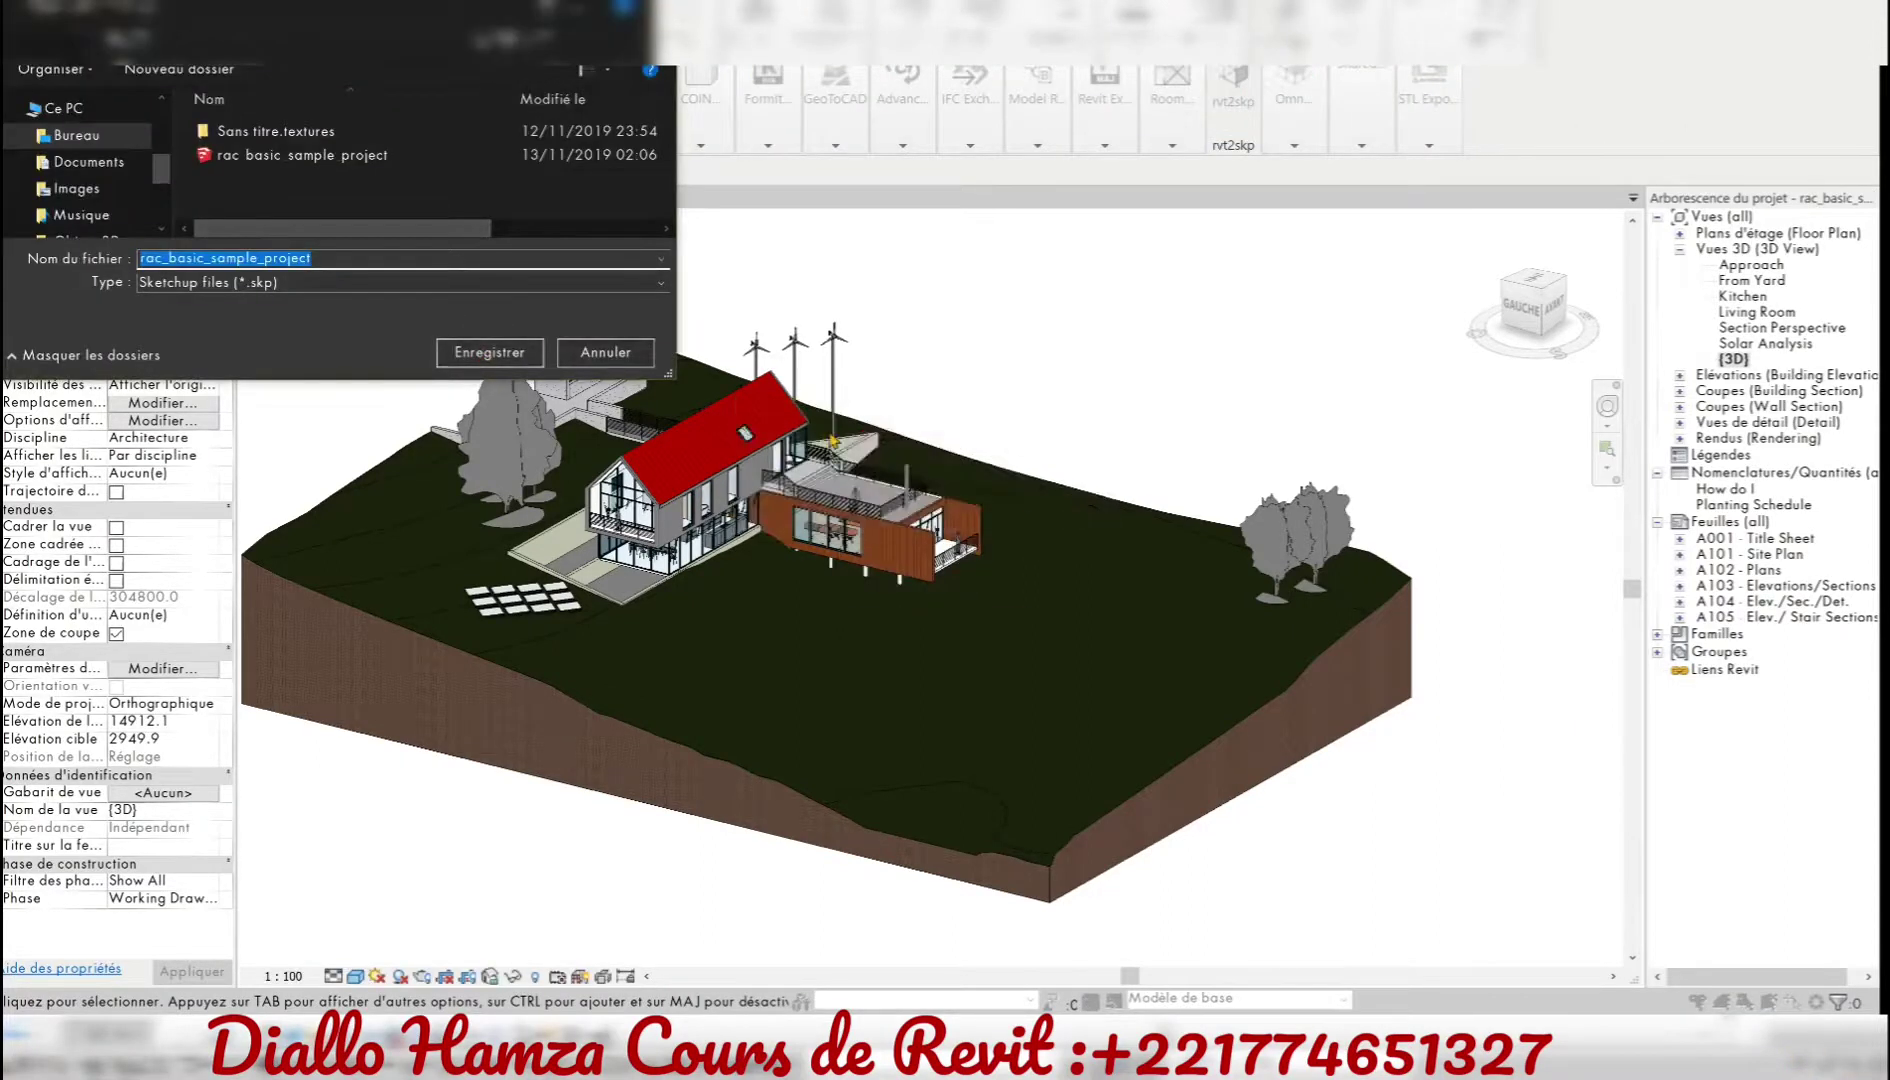
{"action": "left_click", "coordinate": [537, 364]}
{"action": "left_click", "coordinate": [1002, 514]}
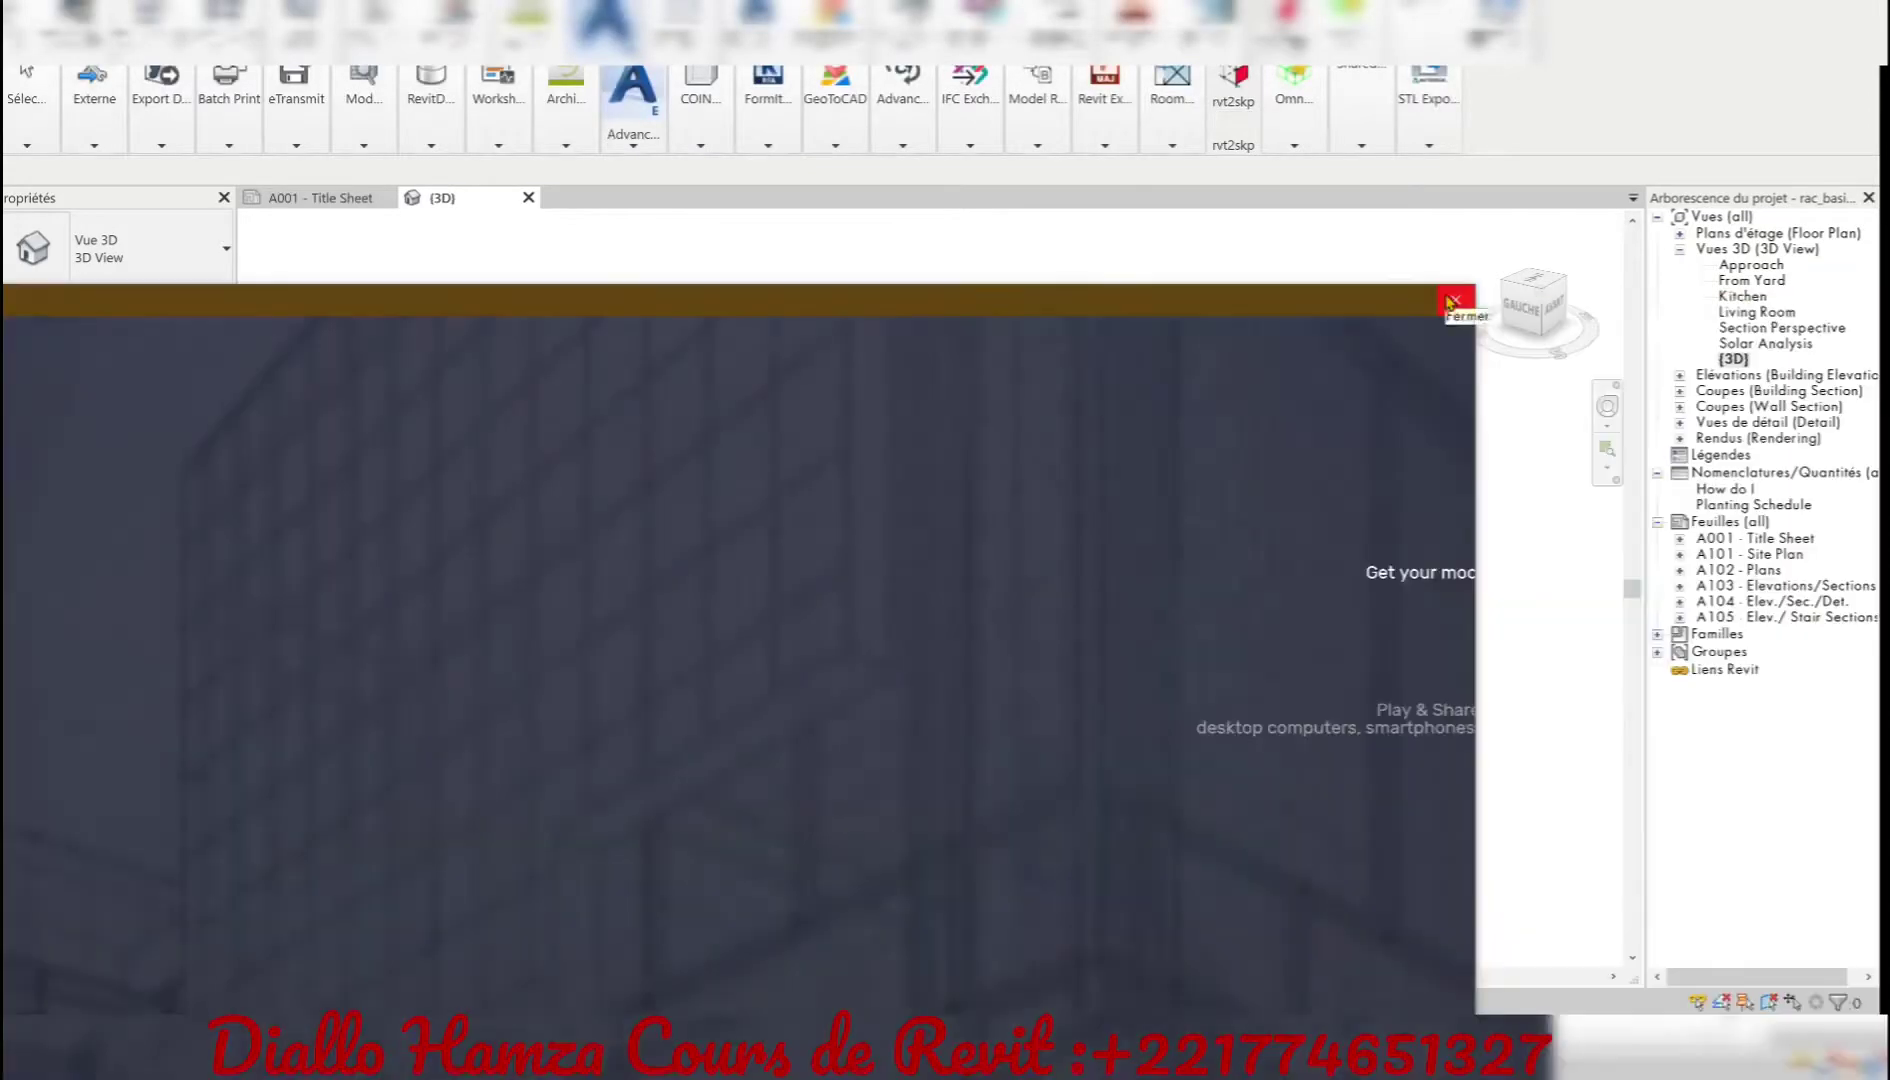
{"action": "left_click", "coordinate": [1448, 300]}
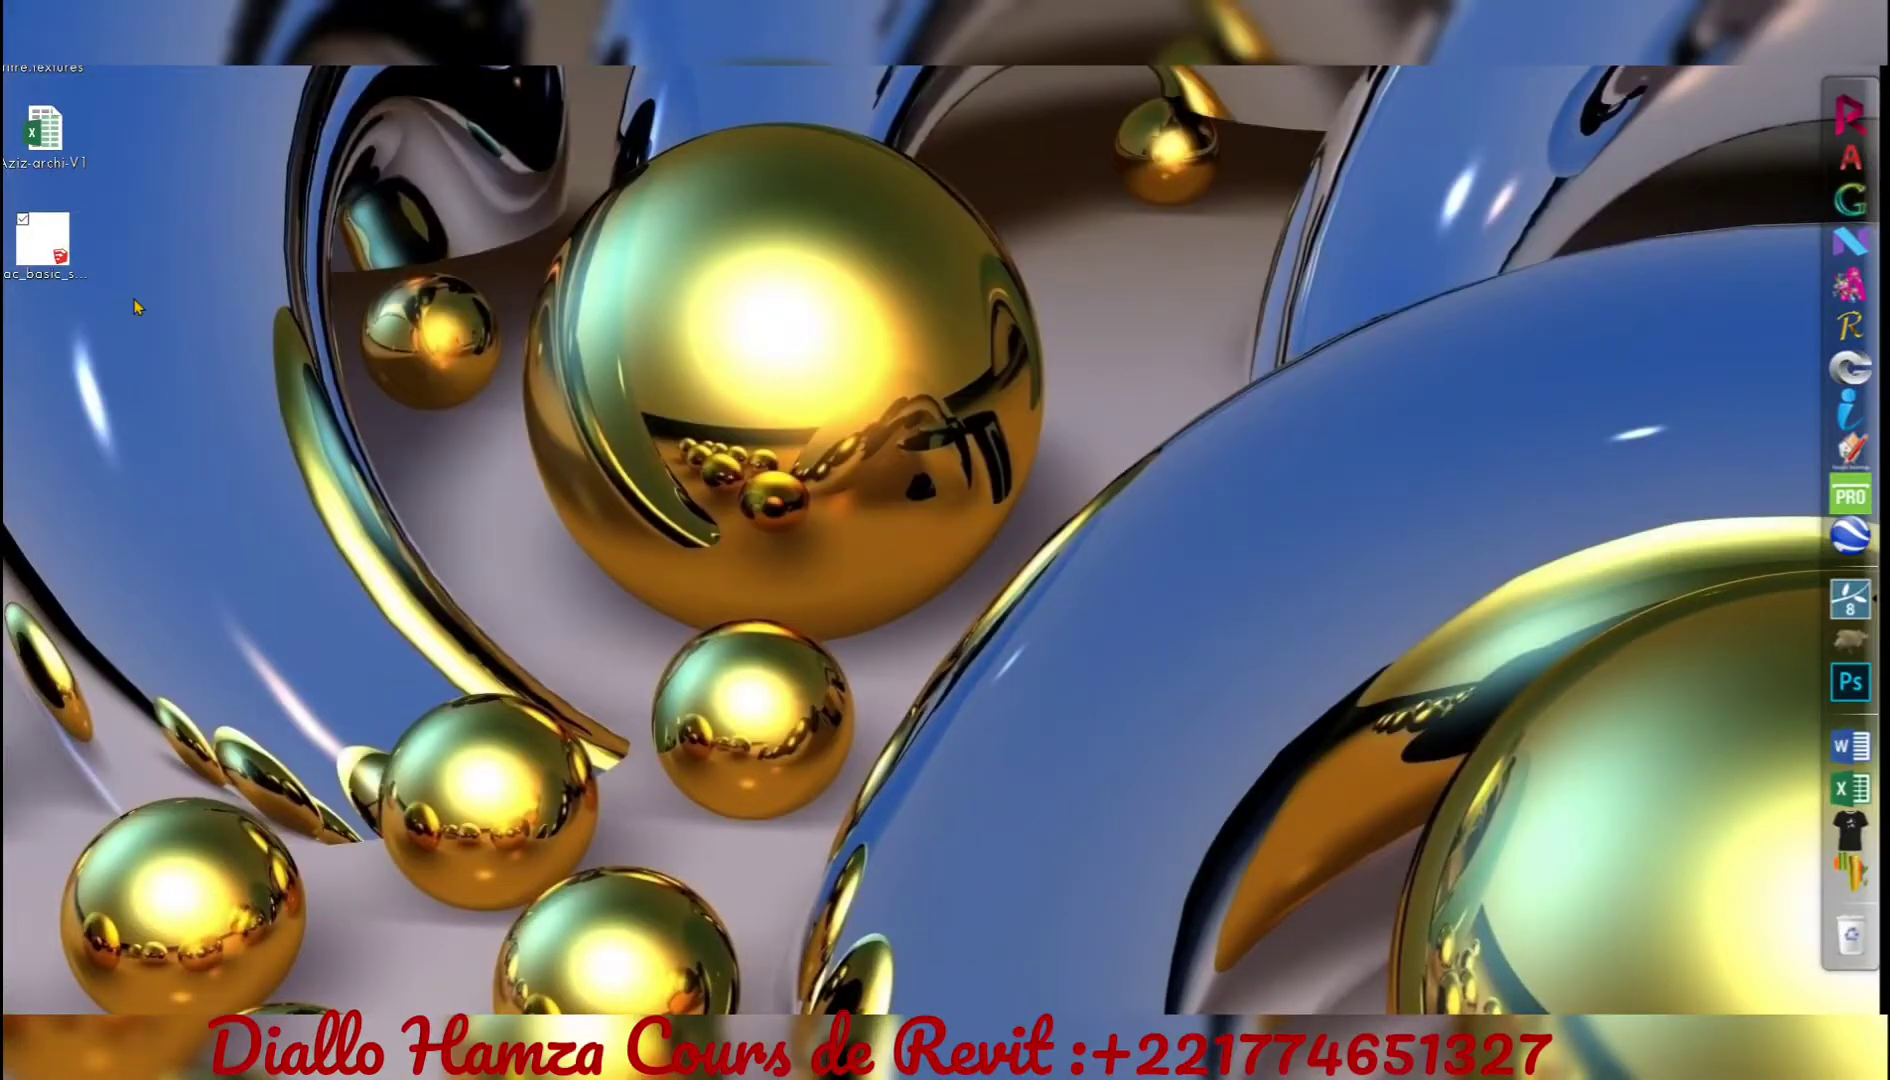
- Open the exported house .skp in SketchUp and orbit out to view the whole house
{"action": "double_click", "coordinate": [50, 242]}
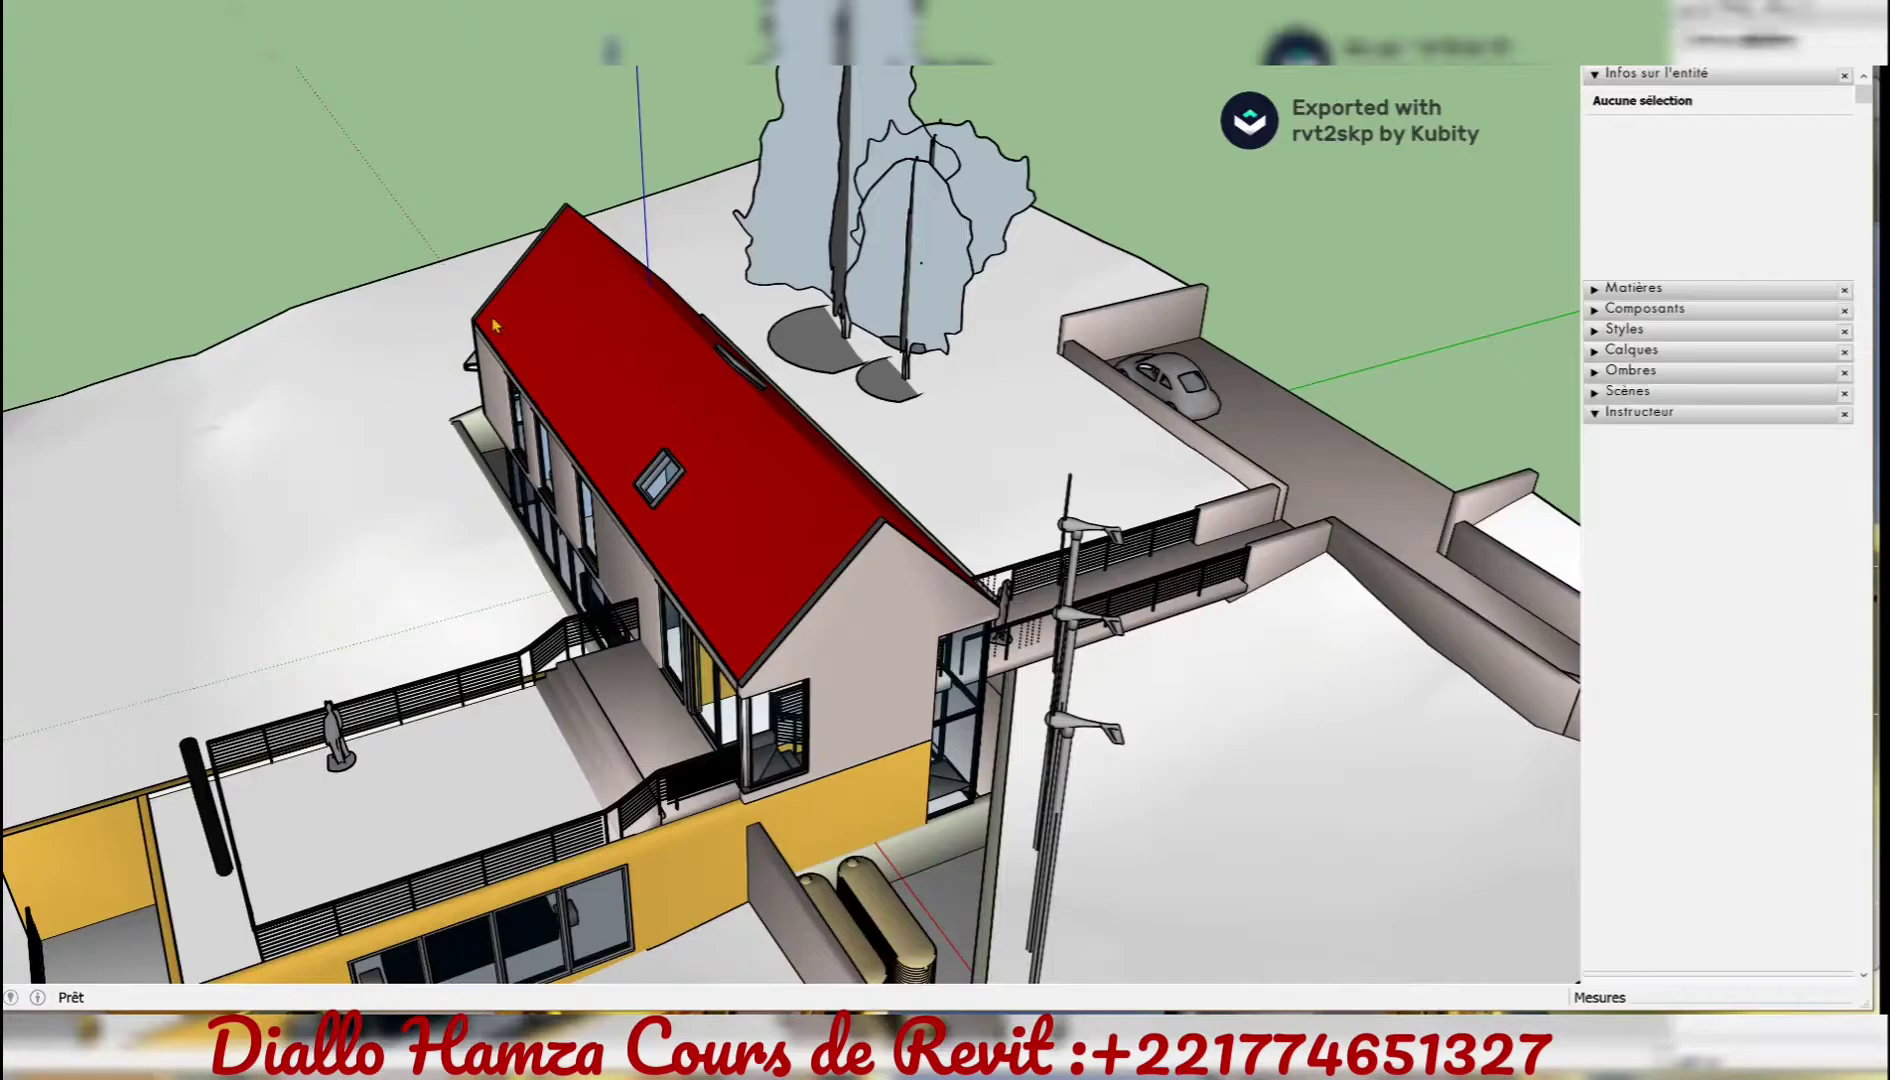
{"action": "left_click", "coordinate": [1083, 398]}
{"action": "mouse_move", "coordinate": [1086, 404]}
{"action": "middle_mouse_down"}
{"action": "mouse_move", "coordinate": [1320, 503]}
{"action": "mouse_move", "coordinate": [1150, 510]}
{"action": "middle_mouse_up"}
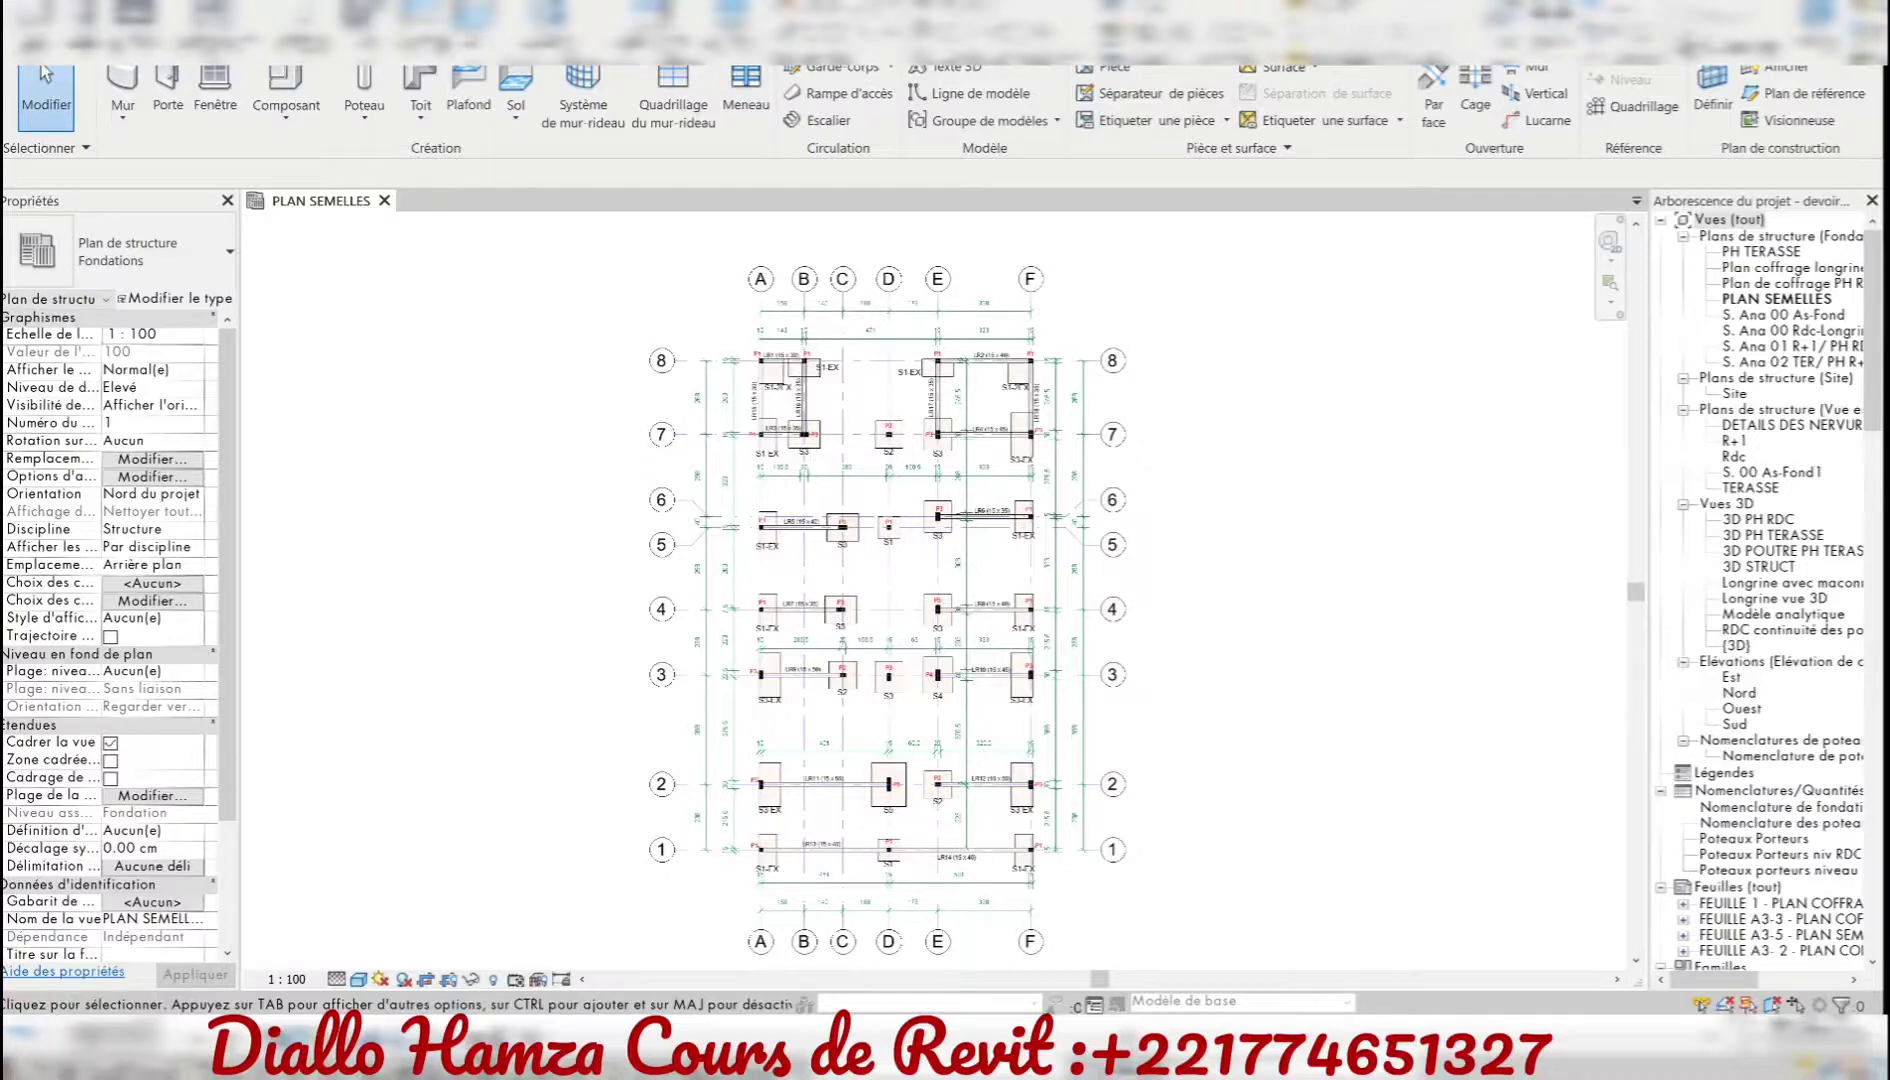
{"action": "left_click", "coordinate": [511, 40]}
- Send the model to Robot with Envoyer le modèle, then orbit the 3D frame in Robot
{"action": "left_click", "coordinate": [1543, 108]}
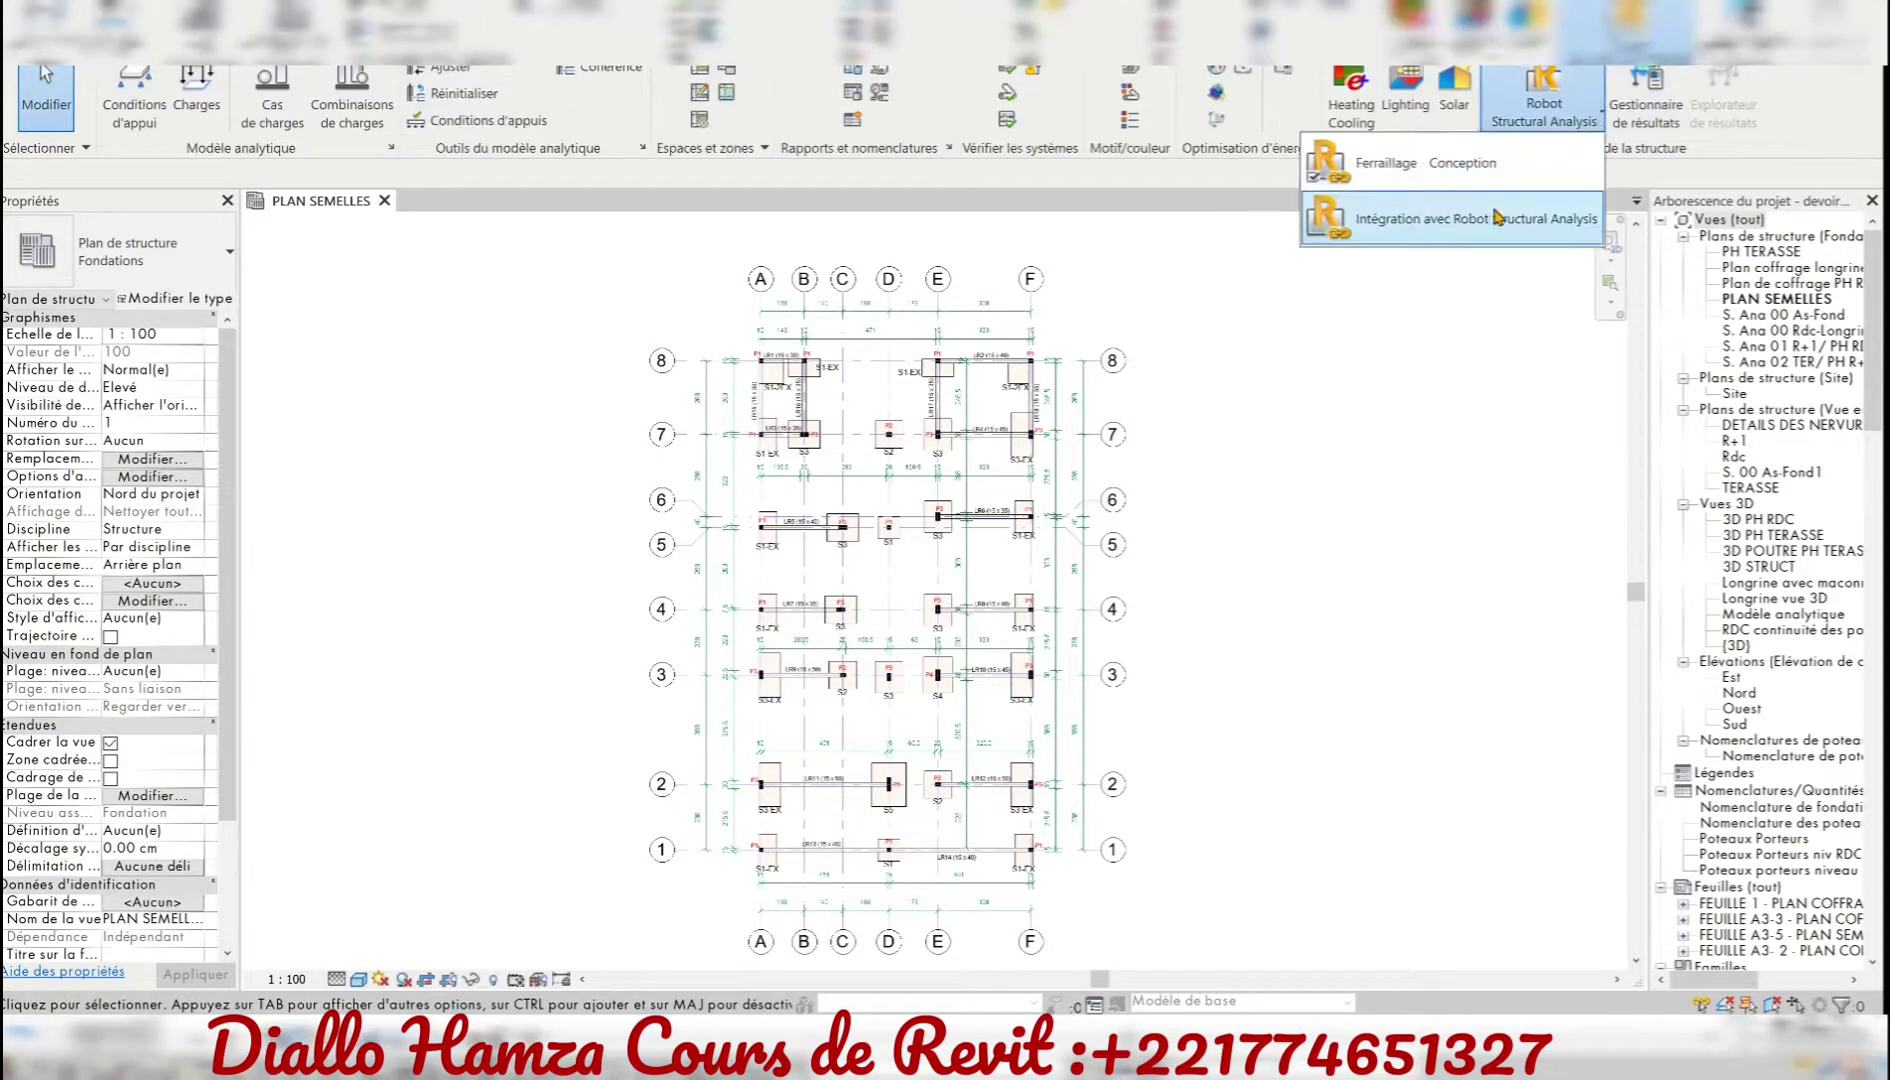
{"action": "left_click", "coordinate": [1494, 220]}
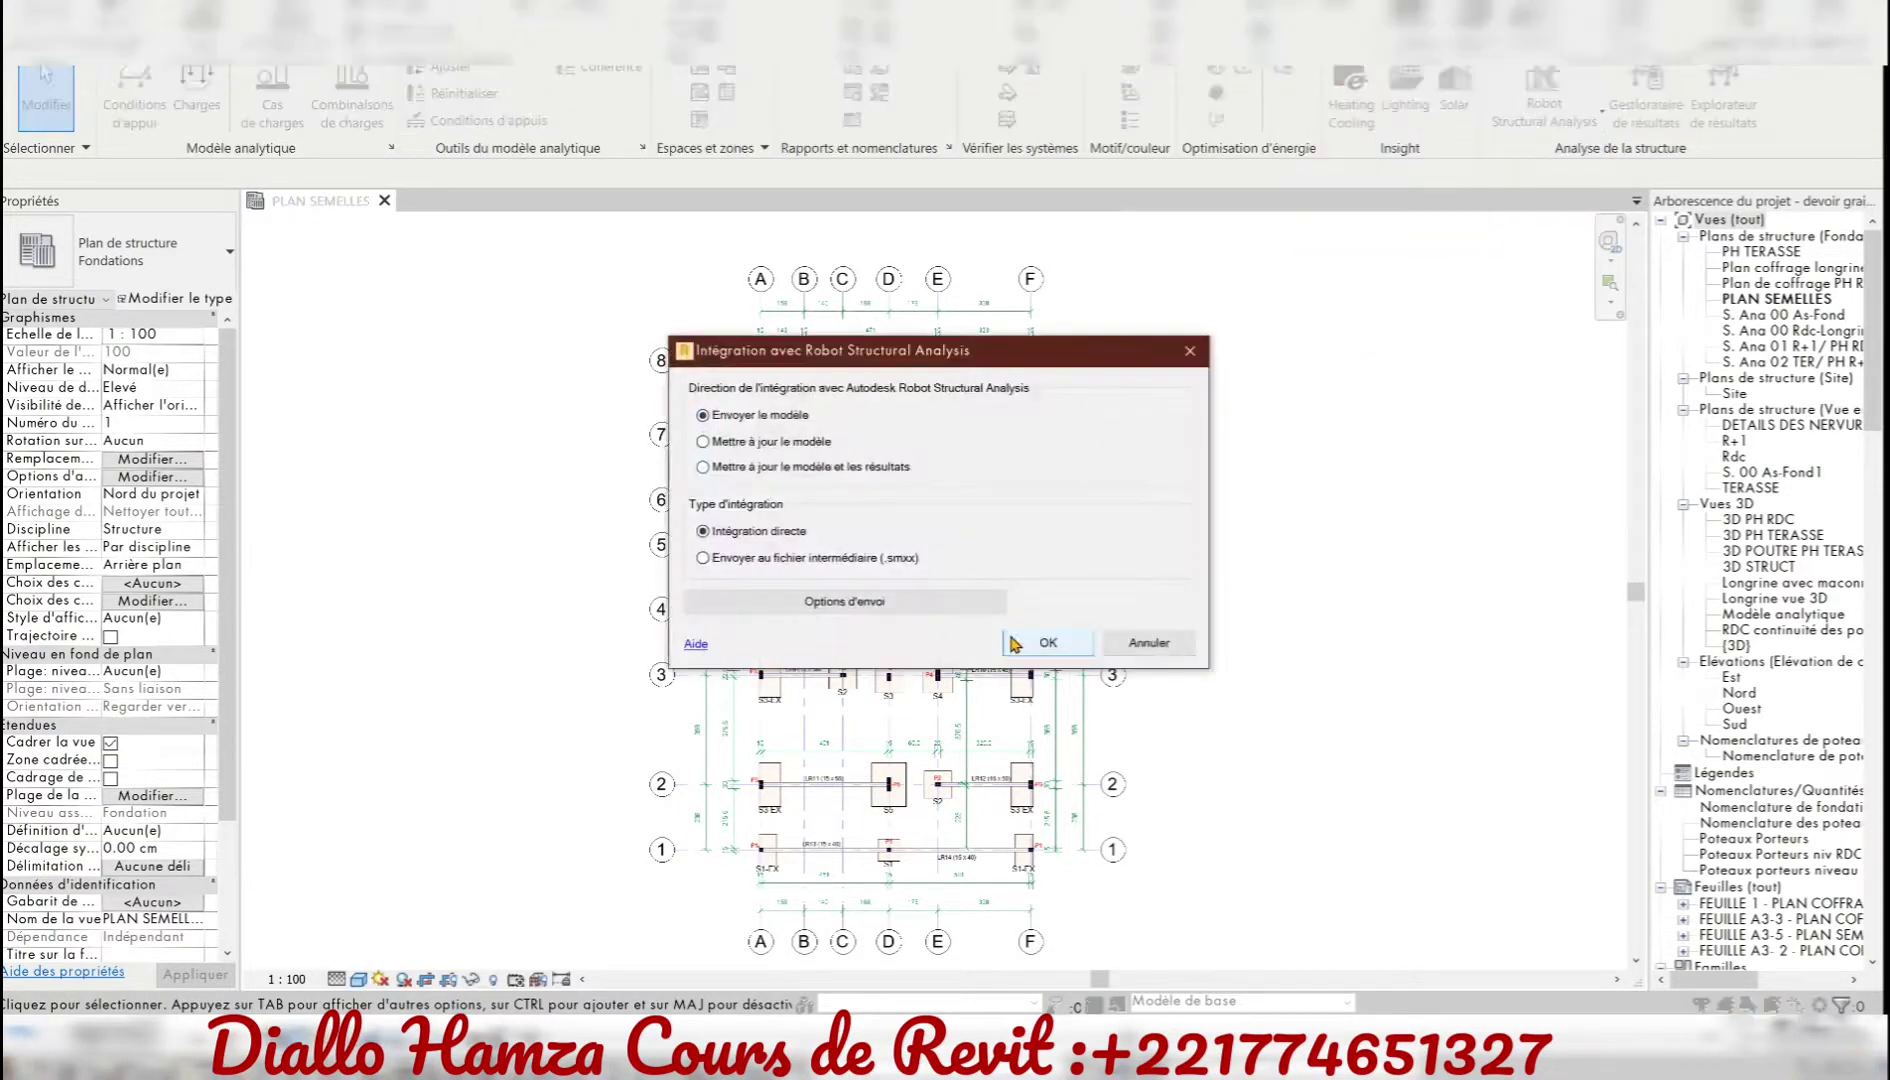
{"action": "left_click", "coordinate": [1025, 643]}
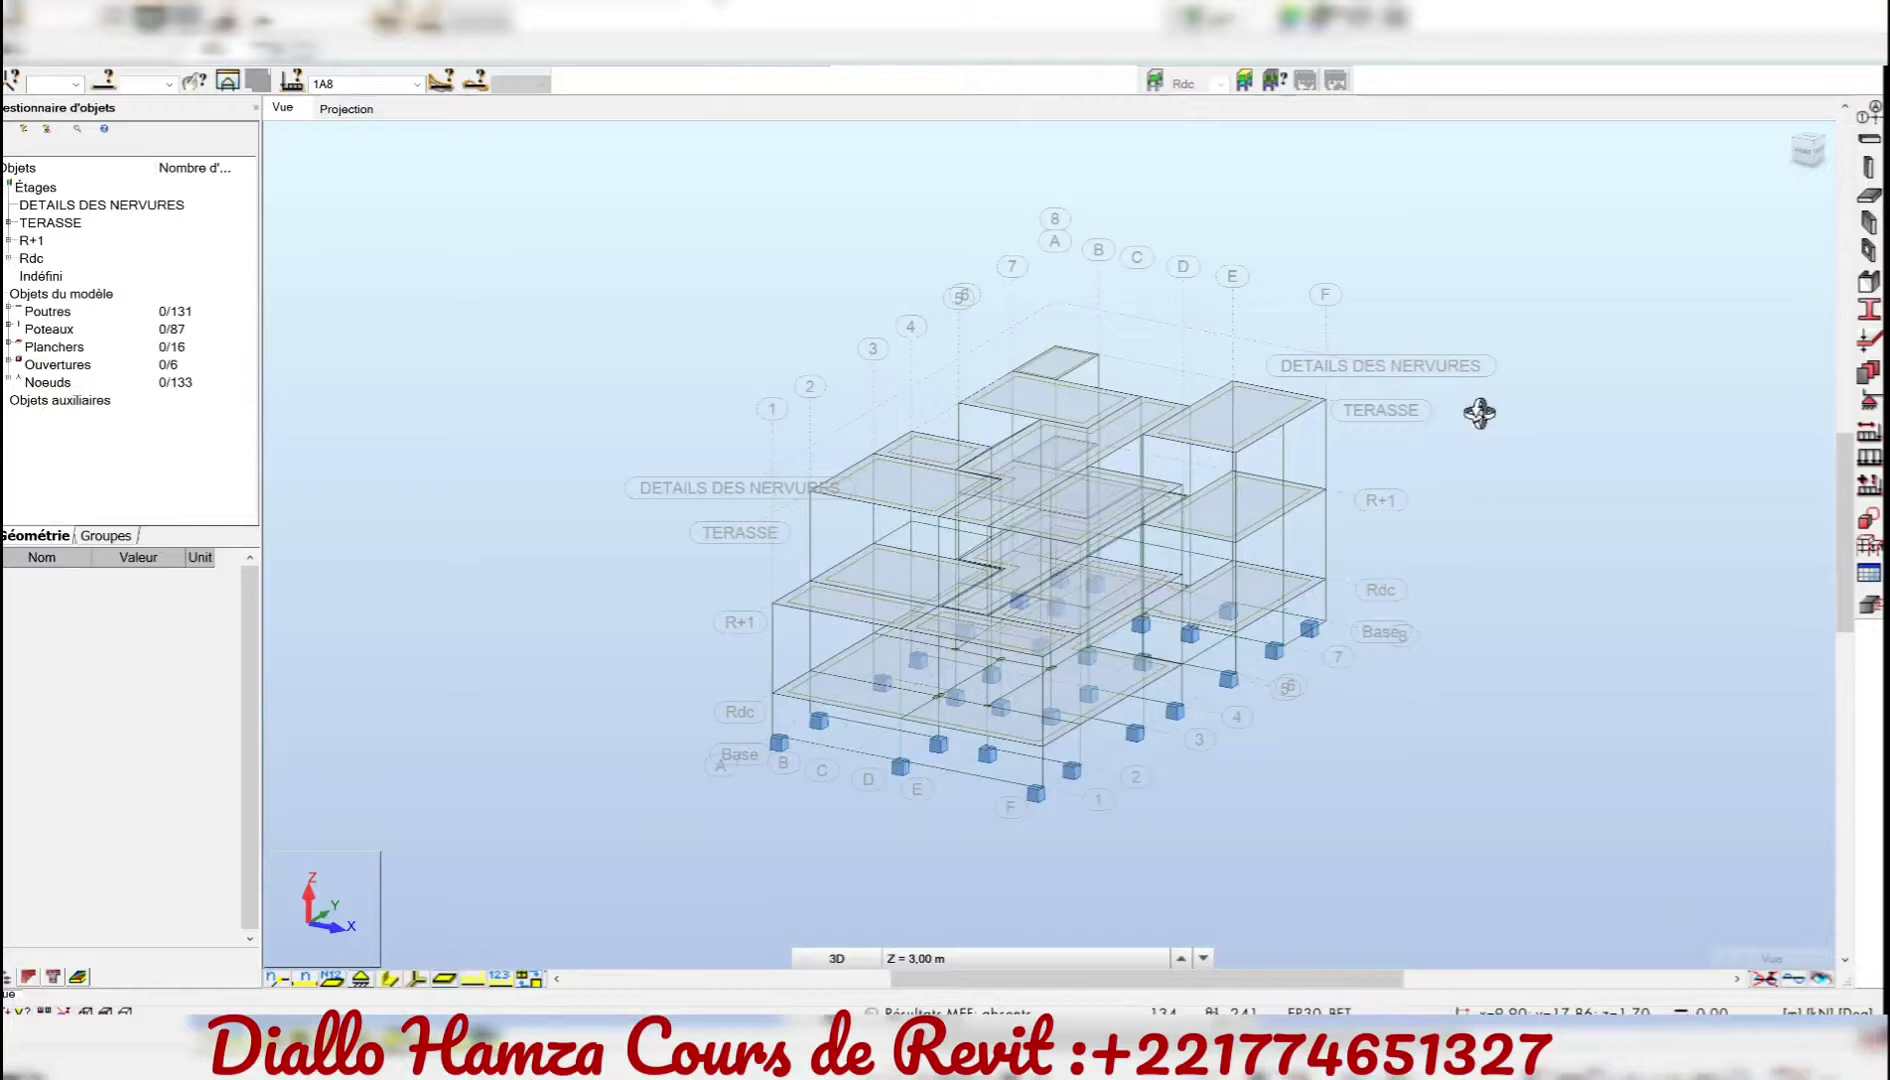
{"action": "mouse_move", "coordinate": [1480, 412]}
{"action": "left_mouse_down"}
{"action": "mouse_move", "coordinate": [1426, 456]}
{"action": "mouse_move", "coordinate": [1544, 342]}
{"action": "mouse_move", "coordinate": [1456, 445]}
{"action": "mouse_move", "coordinate": [1481, 456]}
{"action": "mouse_move", "coordinate": [609, 259]}
{"action": "left_mouse_up"}
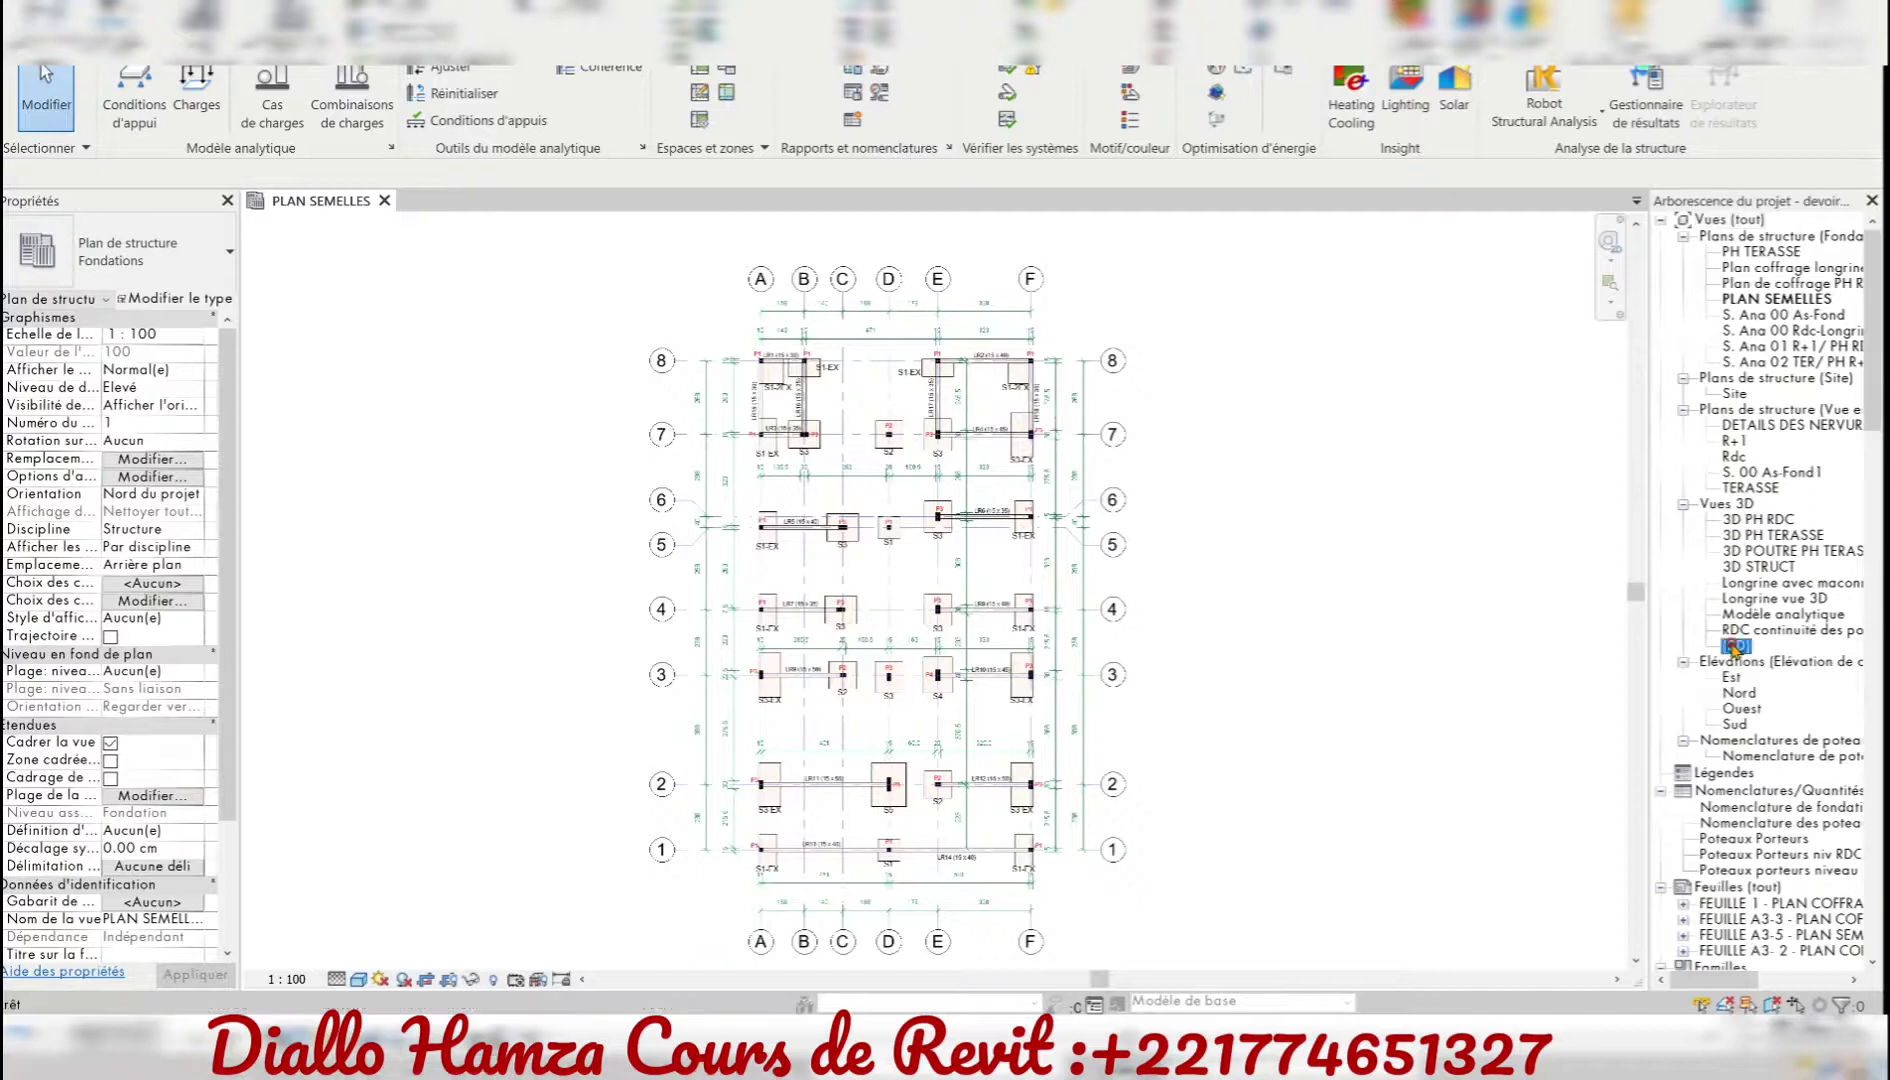
- Open the 3D structure view and orbit it to a new angle
{"action": "double_click", "coordinate": [1737, 645]}
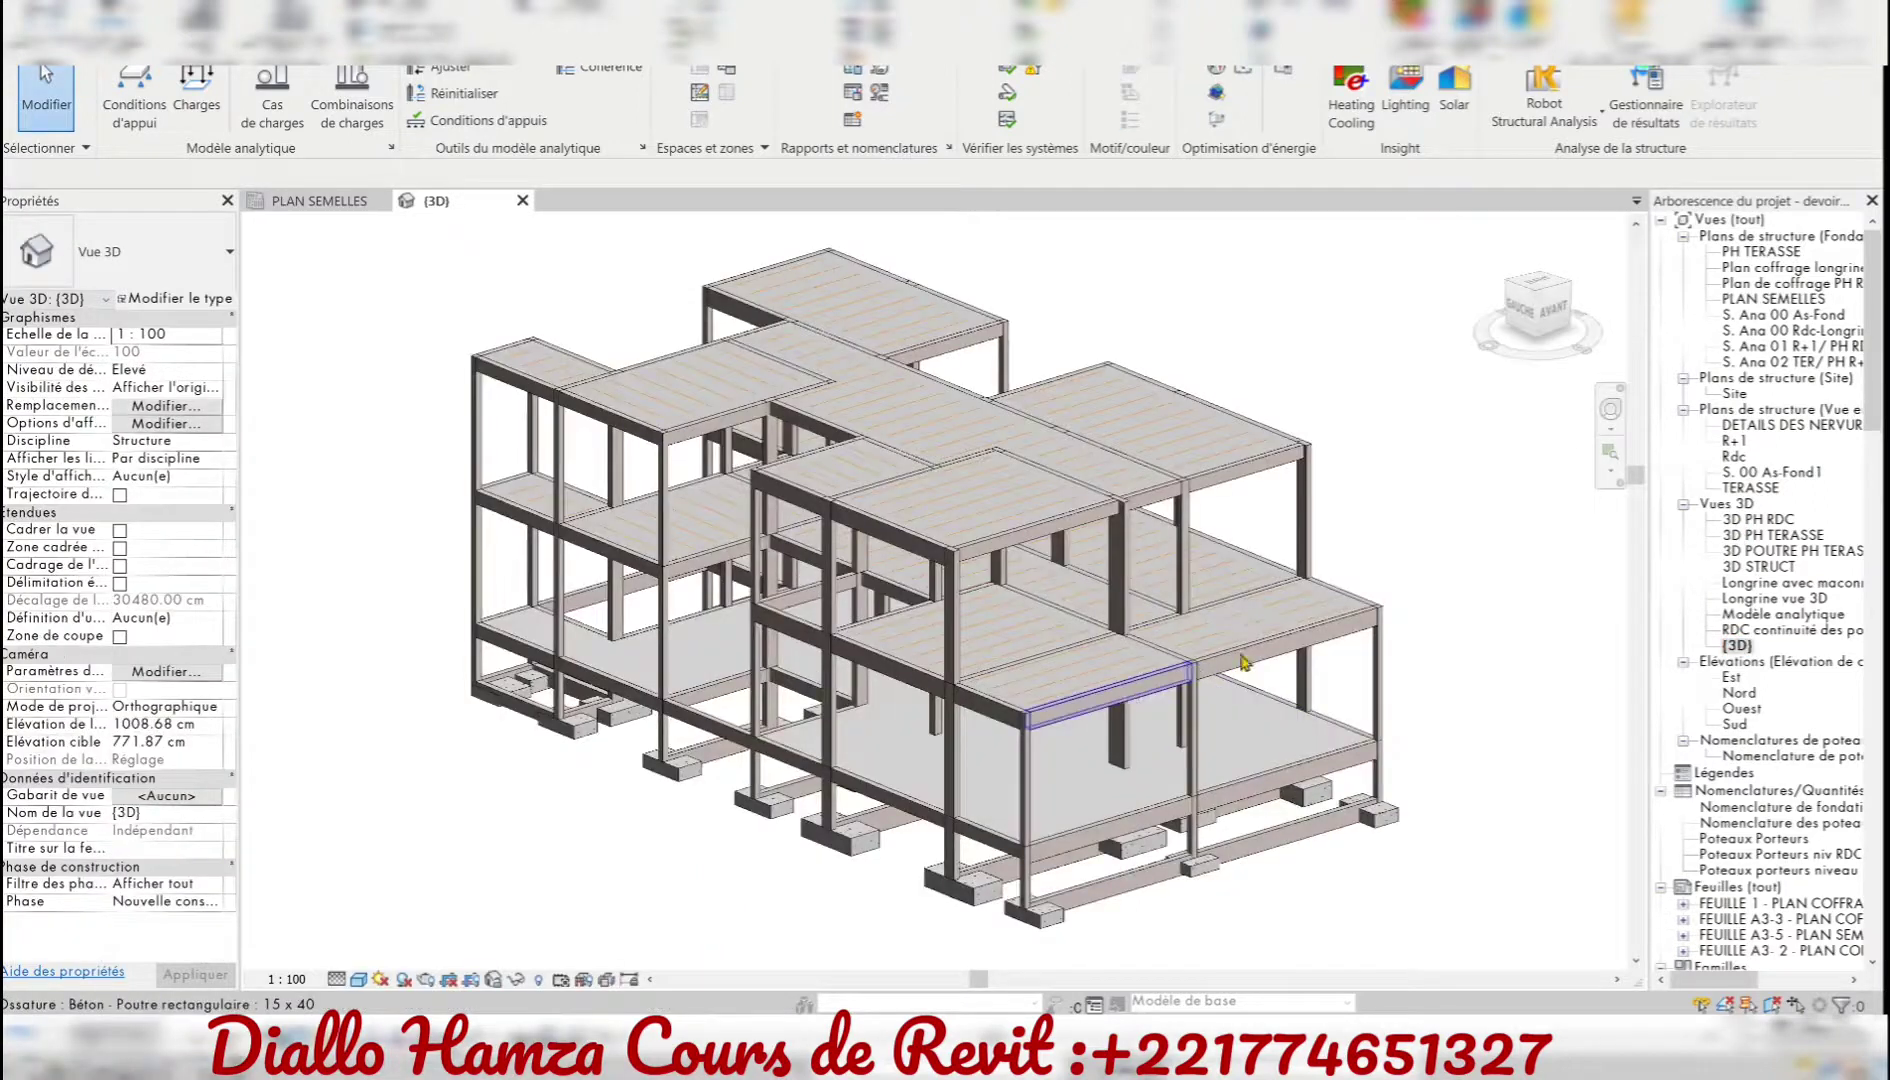
{"action": "scroll", "coordinate": [1005, 625], "scroll_direction": "up", "scroll_amount": 3}
{"action": "scroll", "coordinate": [1005, 625], "scroll_direction": "down", "scroll_amount": 2}
{"action": "middle_click_drag", "start_coordinate": [1005, 625], "coordinate": [900, 600], "text": "shift"}
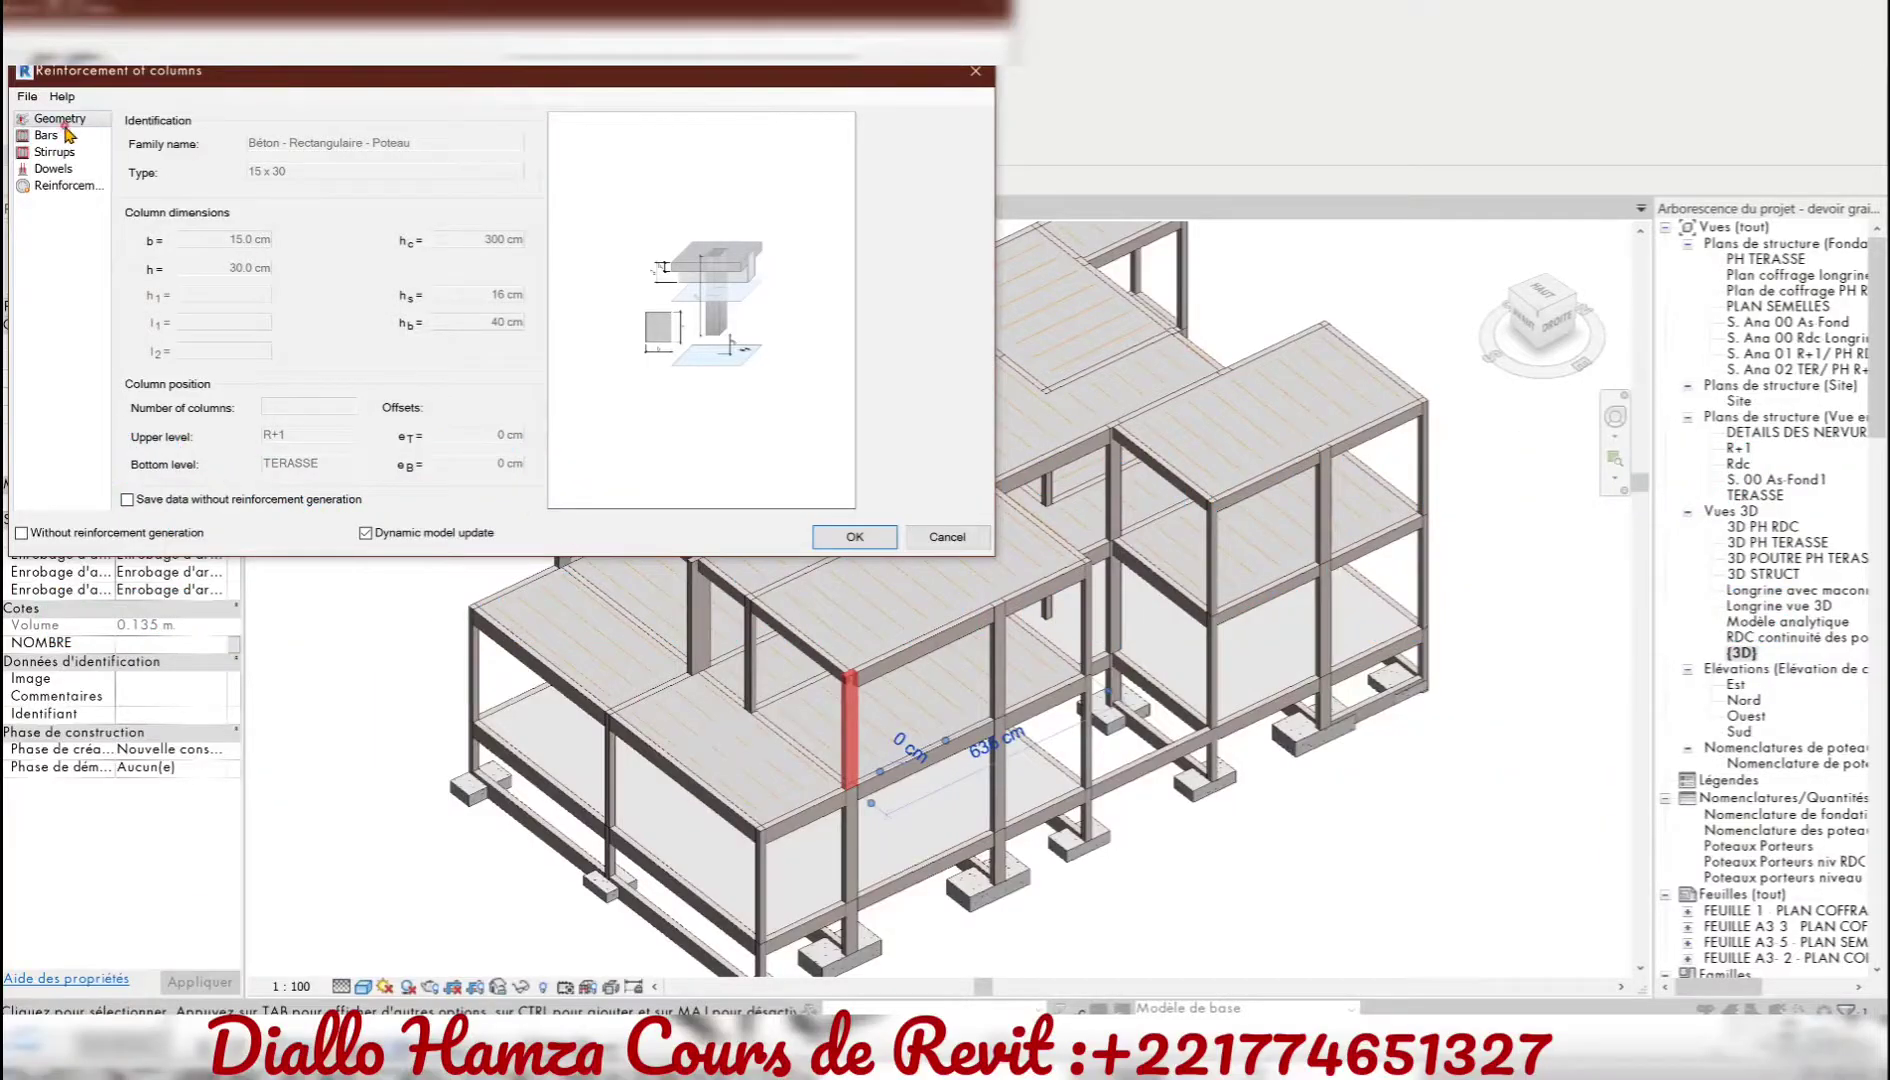
- Change the column's longitudinal bar type and set stirrup hook 1 to 90 degrees
{"action": "left_click", "coordinate": [52, 137]}
{"action": "left_click", "coordinate": [359, 150]}
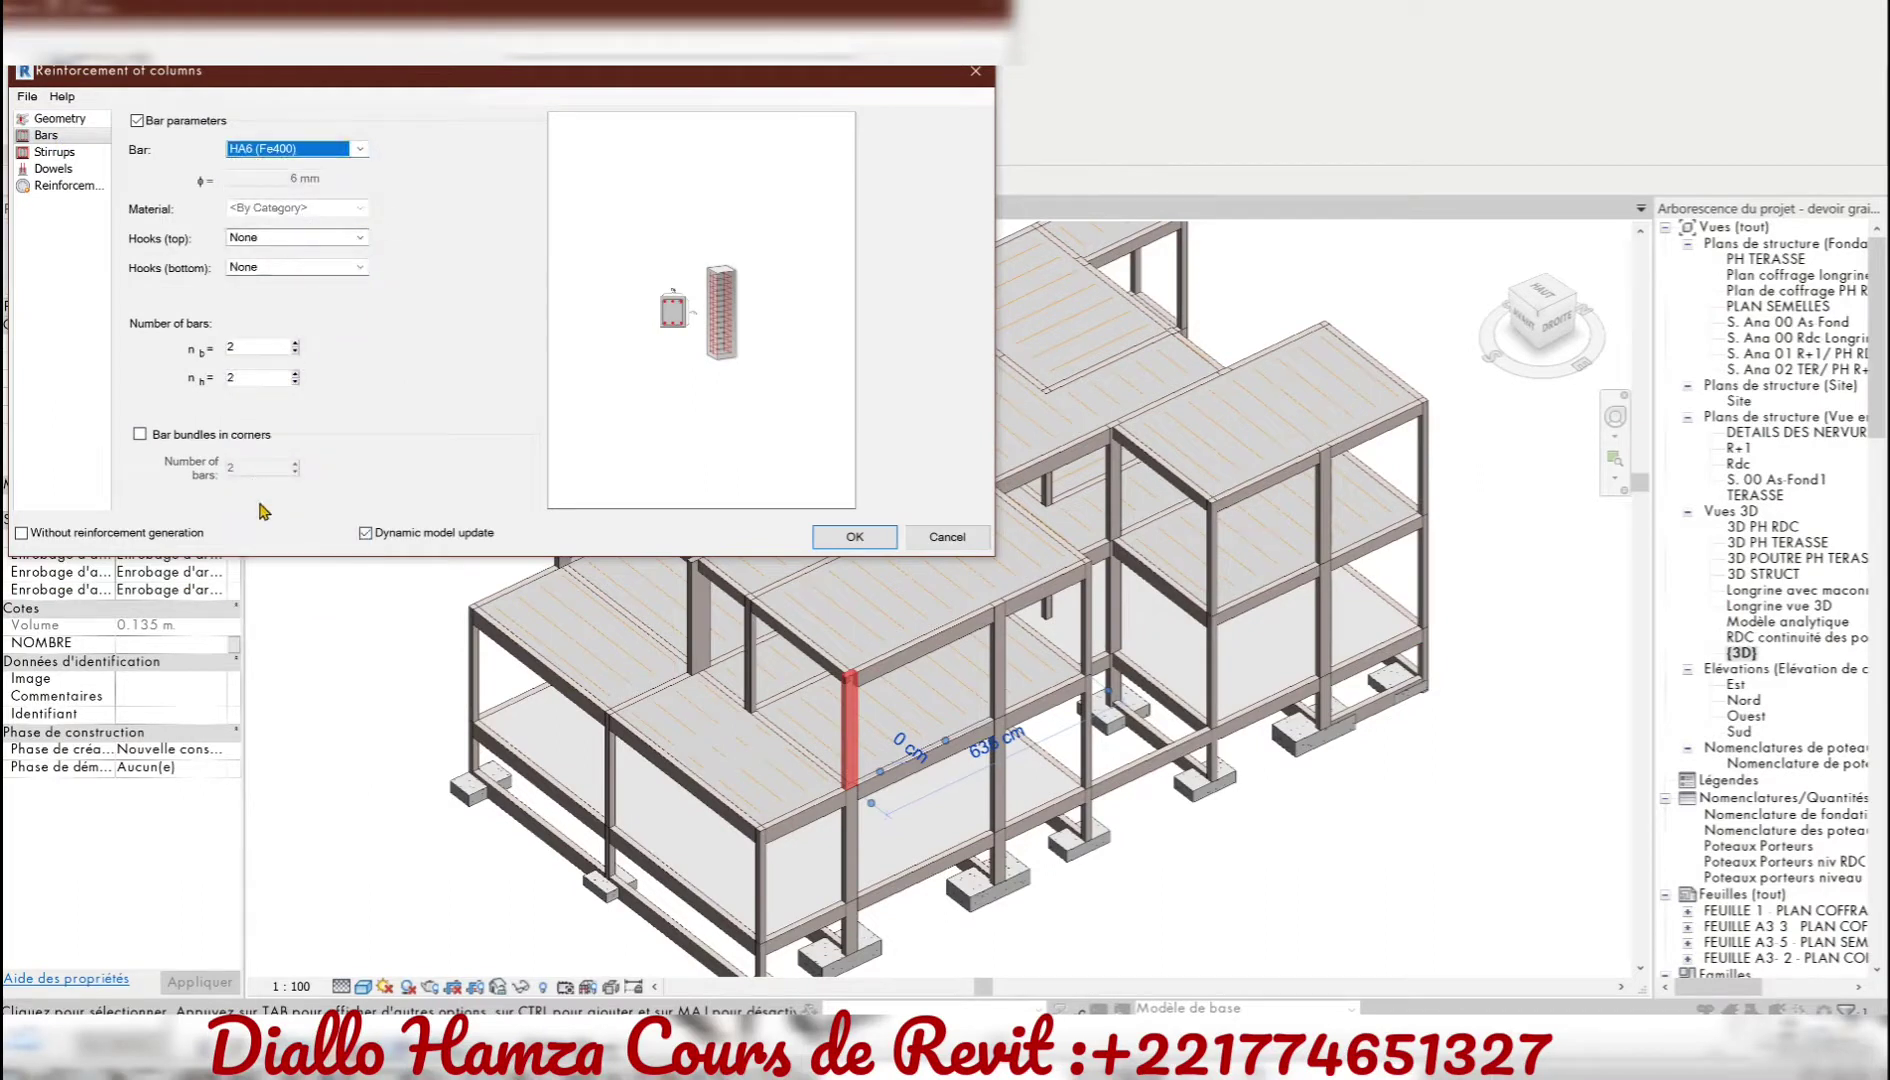
{"action": "left_click", "coordinate": [54, 151]}
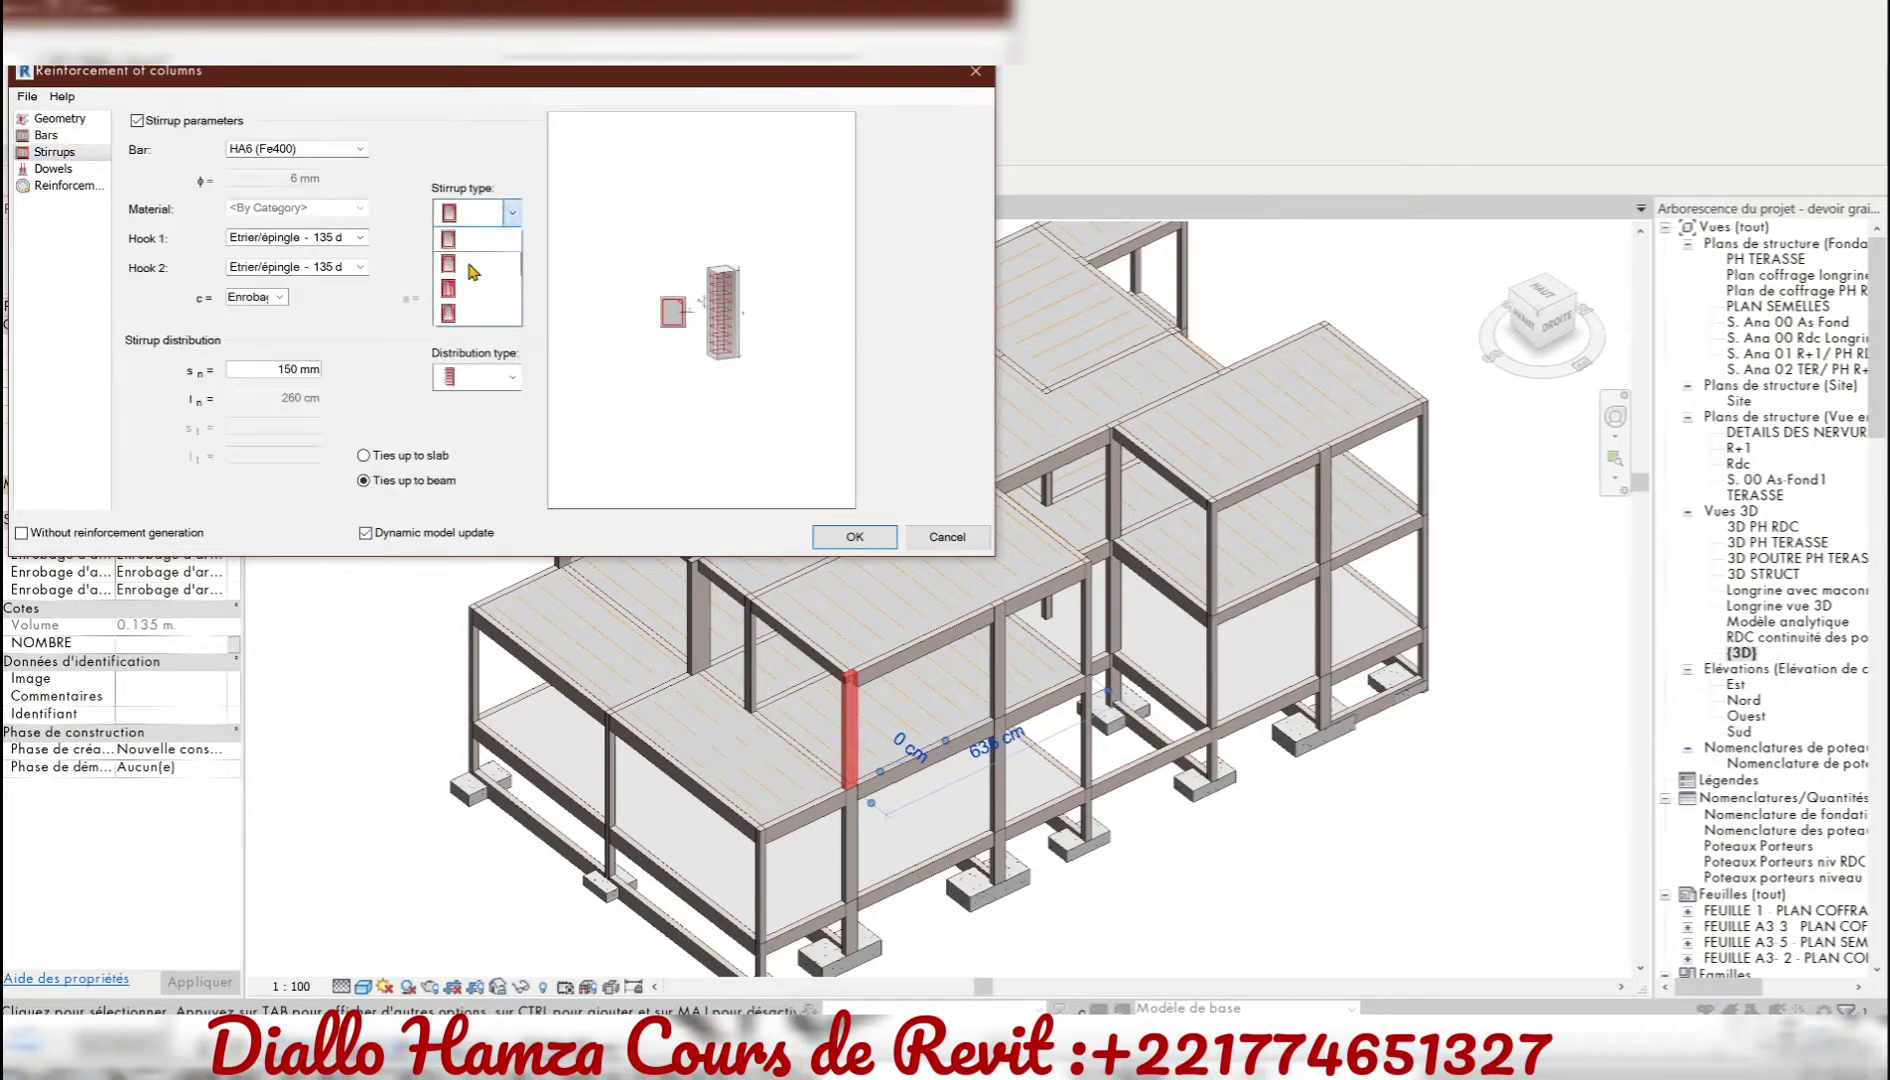
{"action": "left_click", "coordinate": [357, 240]}
{"action": "left_click", "coordinate": [351, 325]}
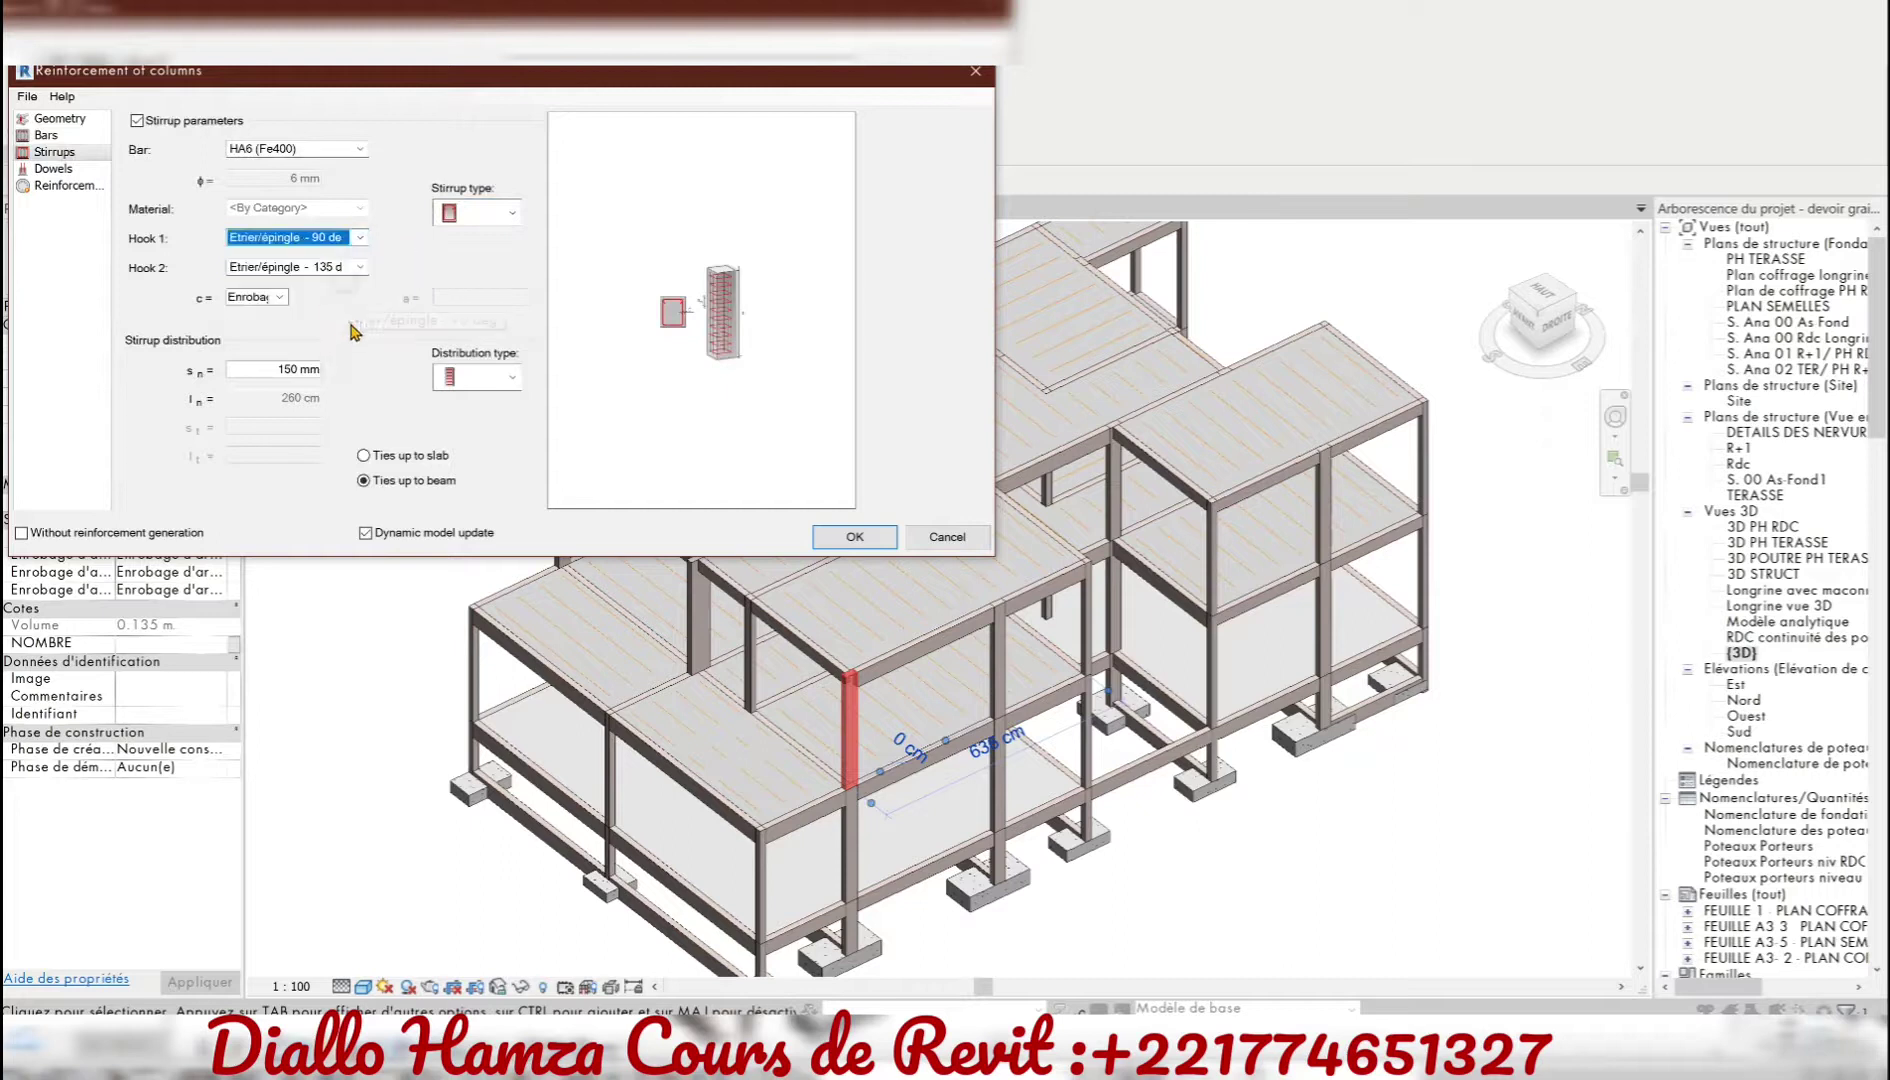
- Choose the first dowel type and generate the column reinforcement
{"action": "left_click", "coordinate": [54, 168]}
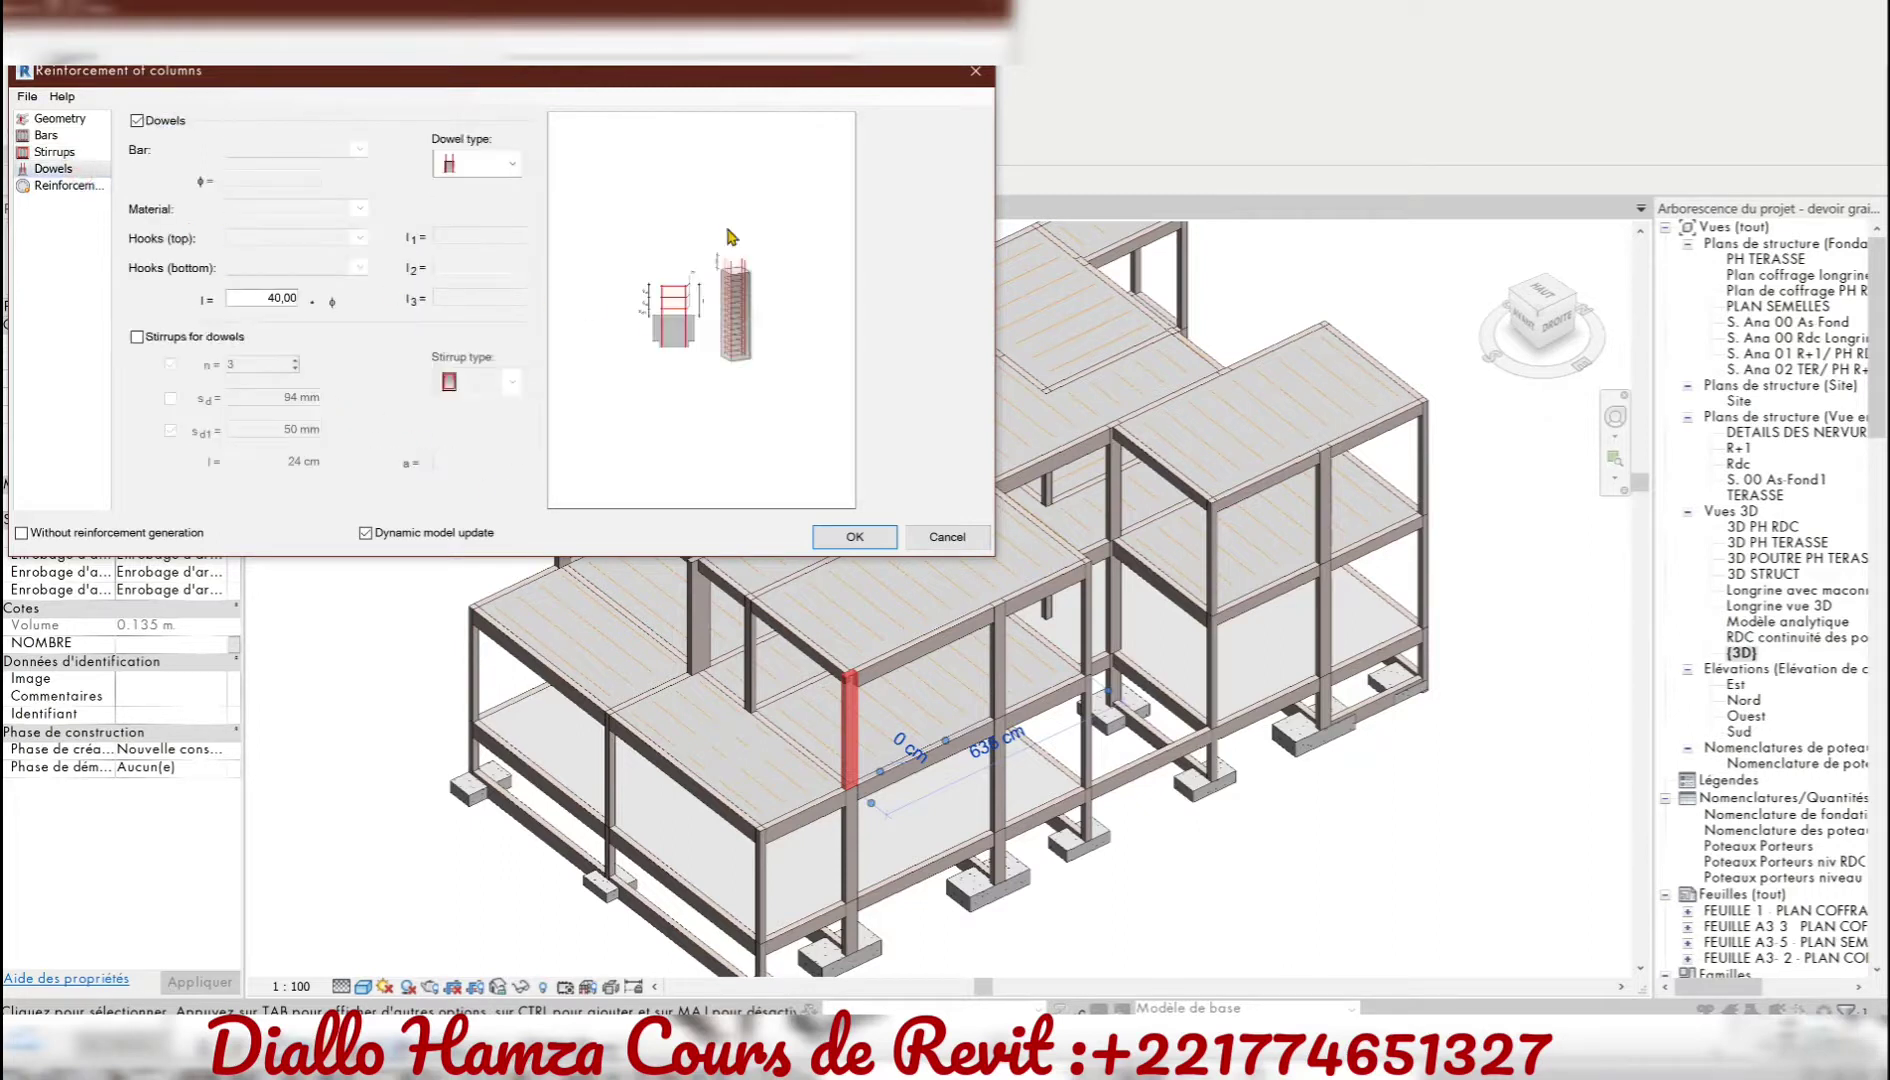
{"action": "left_click", "coordinate": [502, 166]}
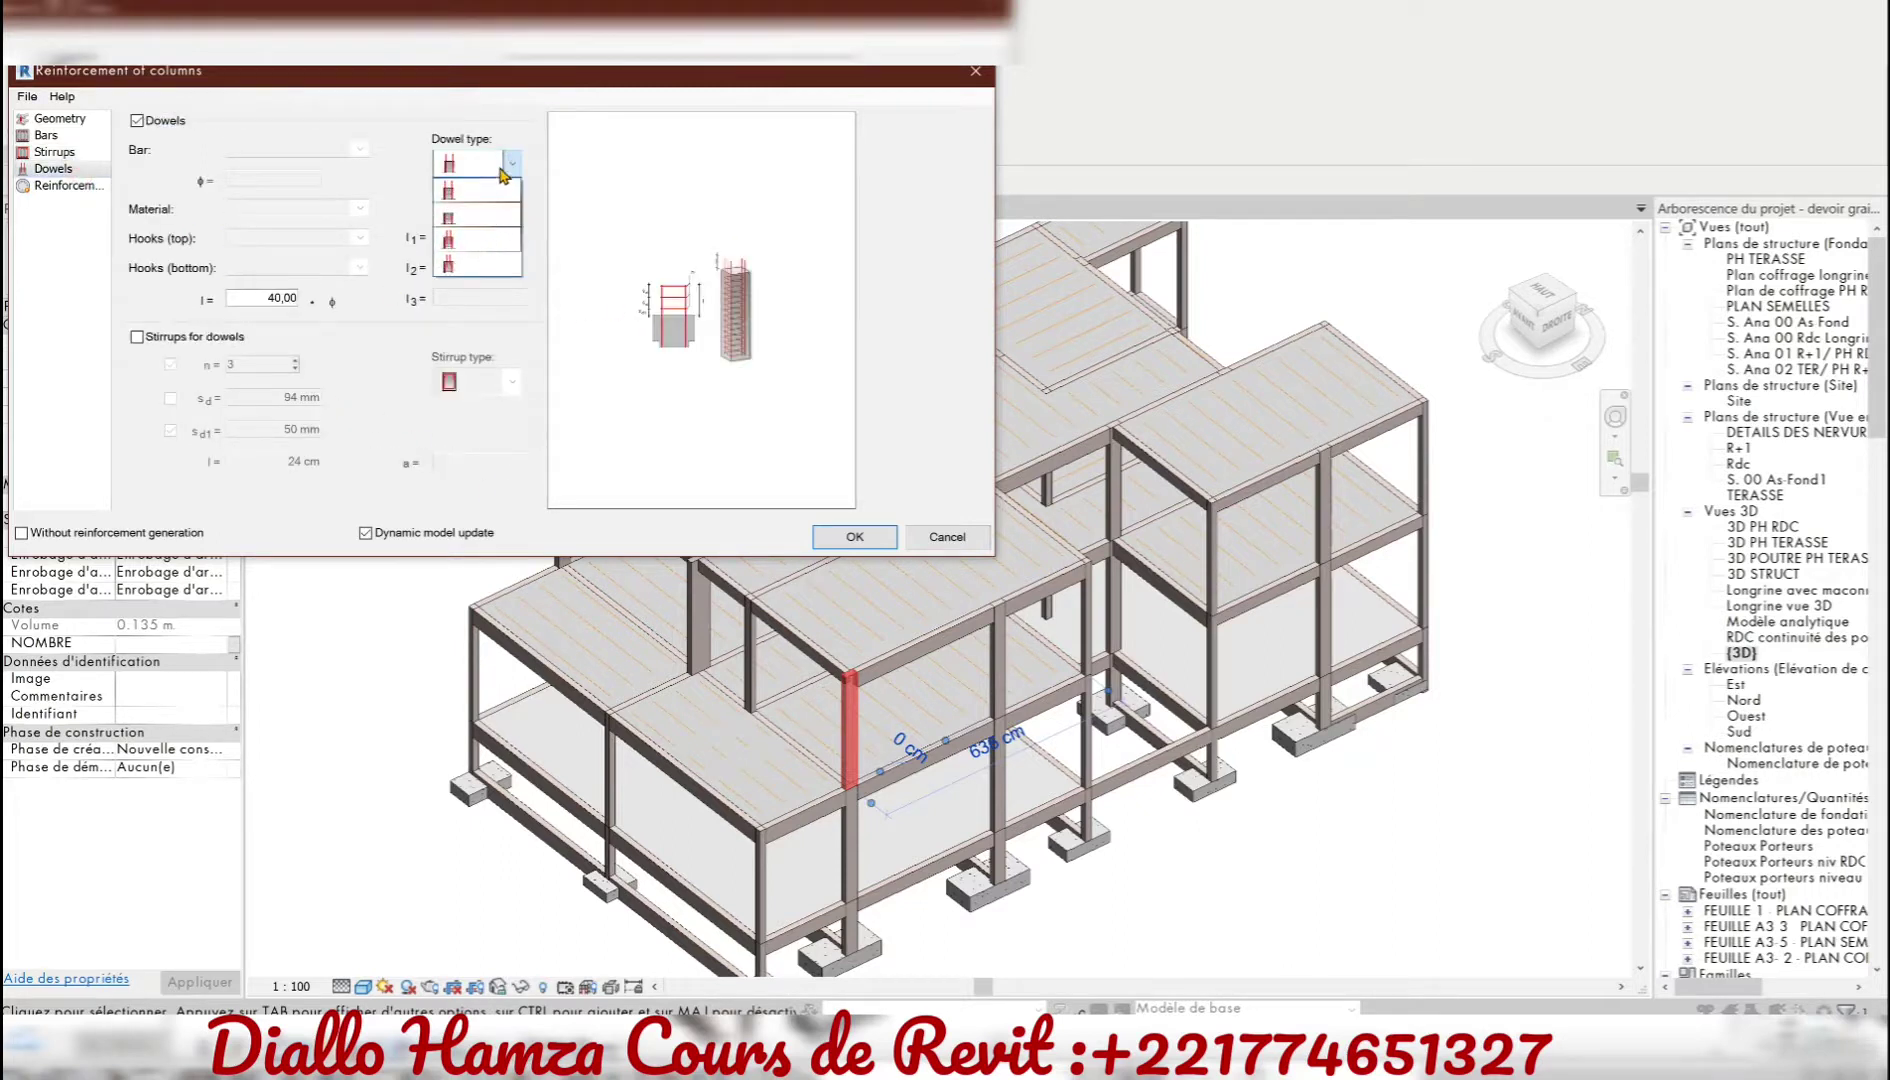
{"action": "left_click", "coordinate": [475, 190]}
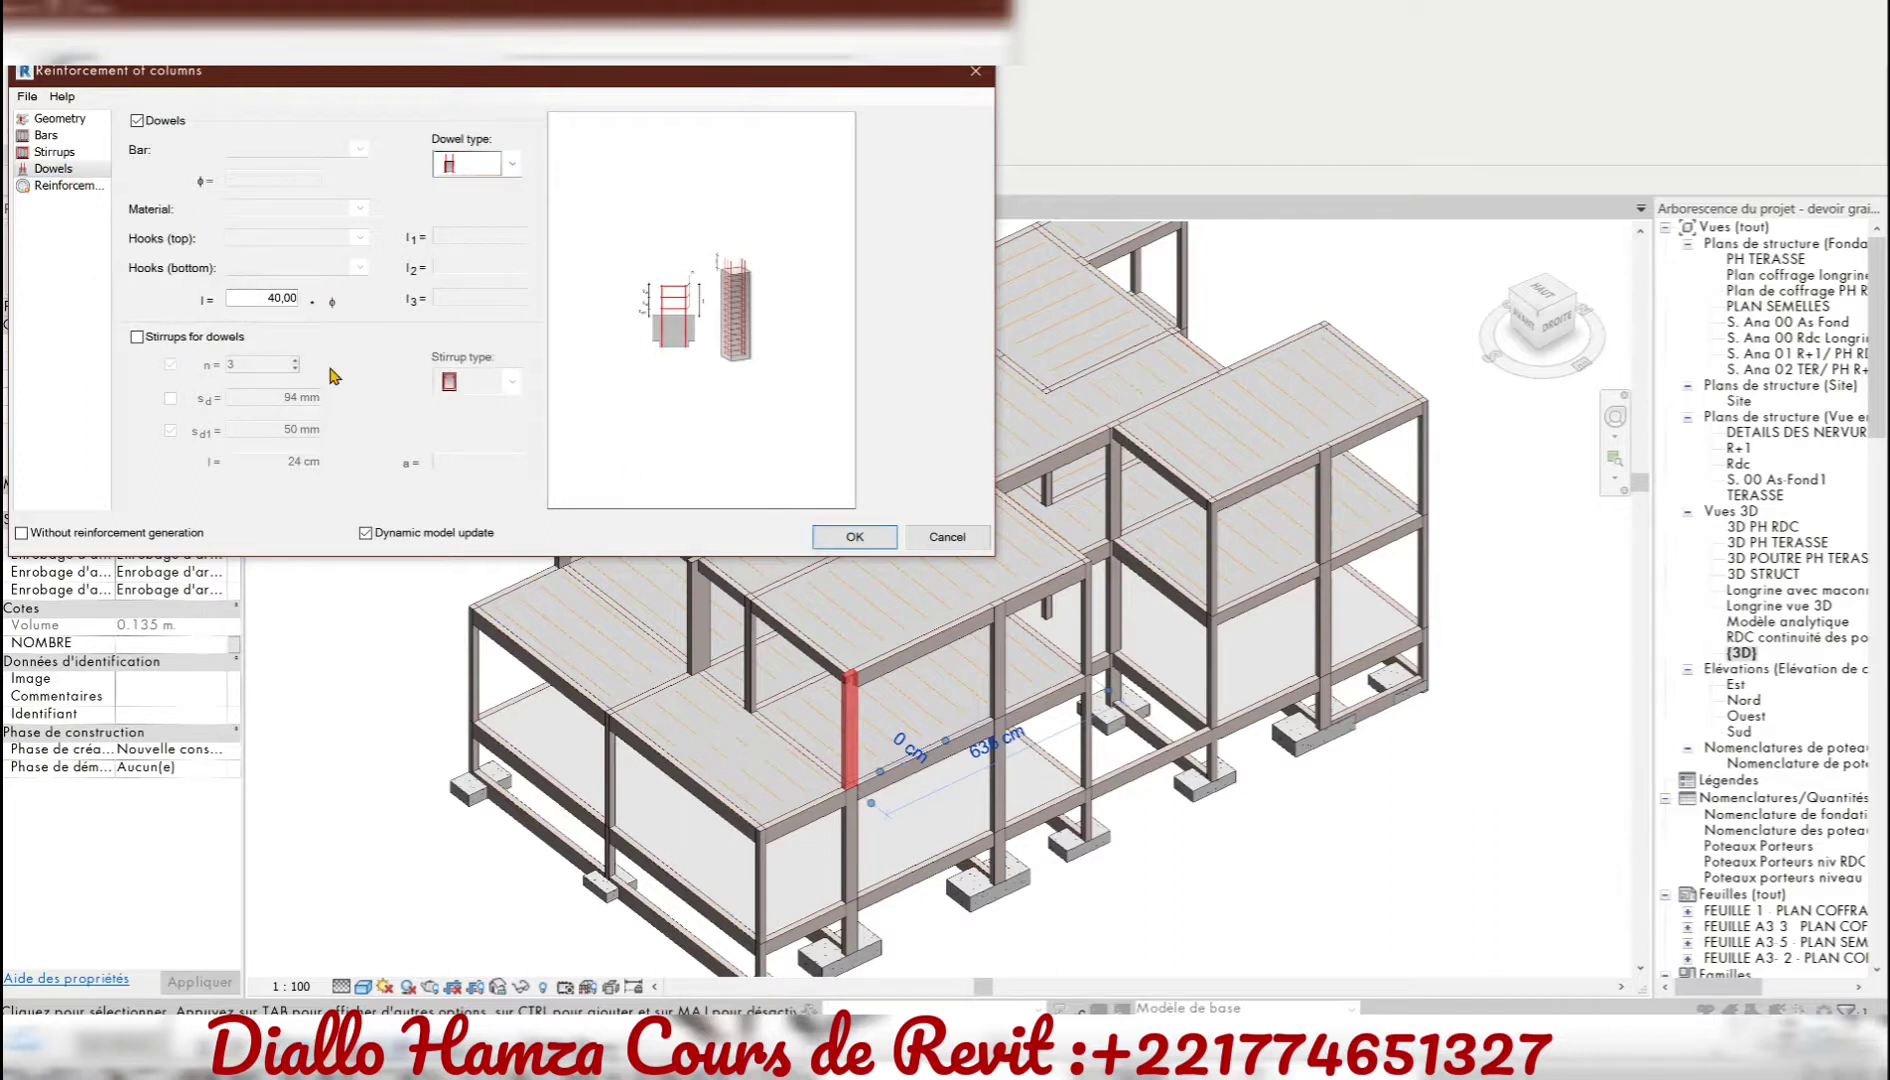
{"action": "left_click", "coordinate": [855, 537]}
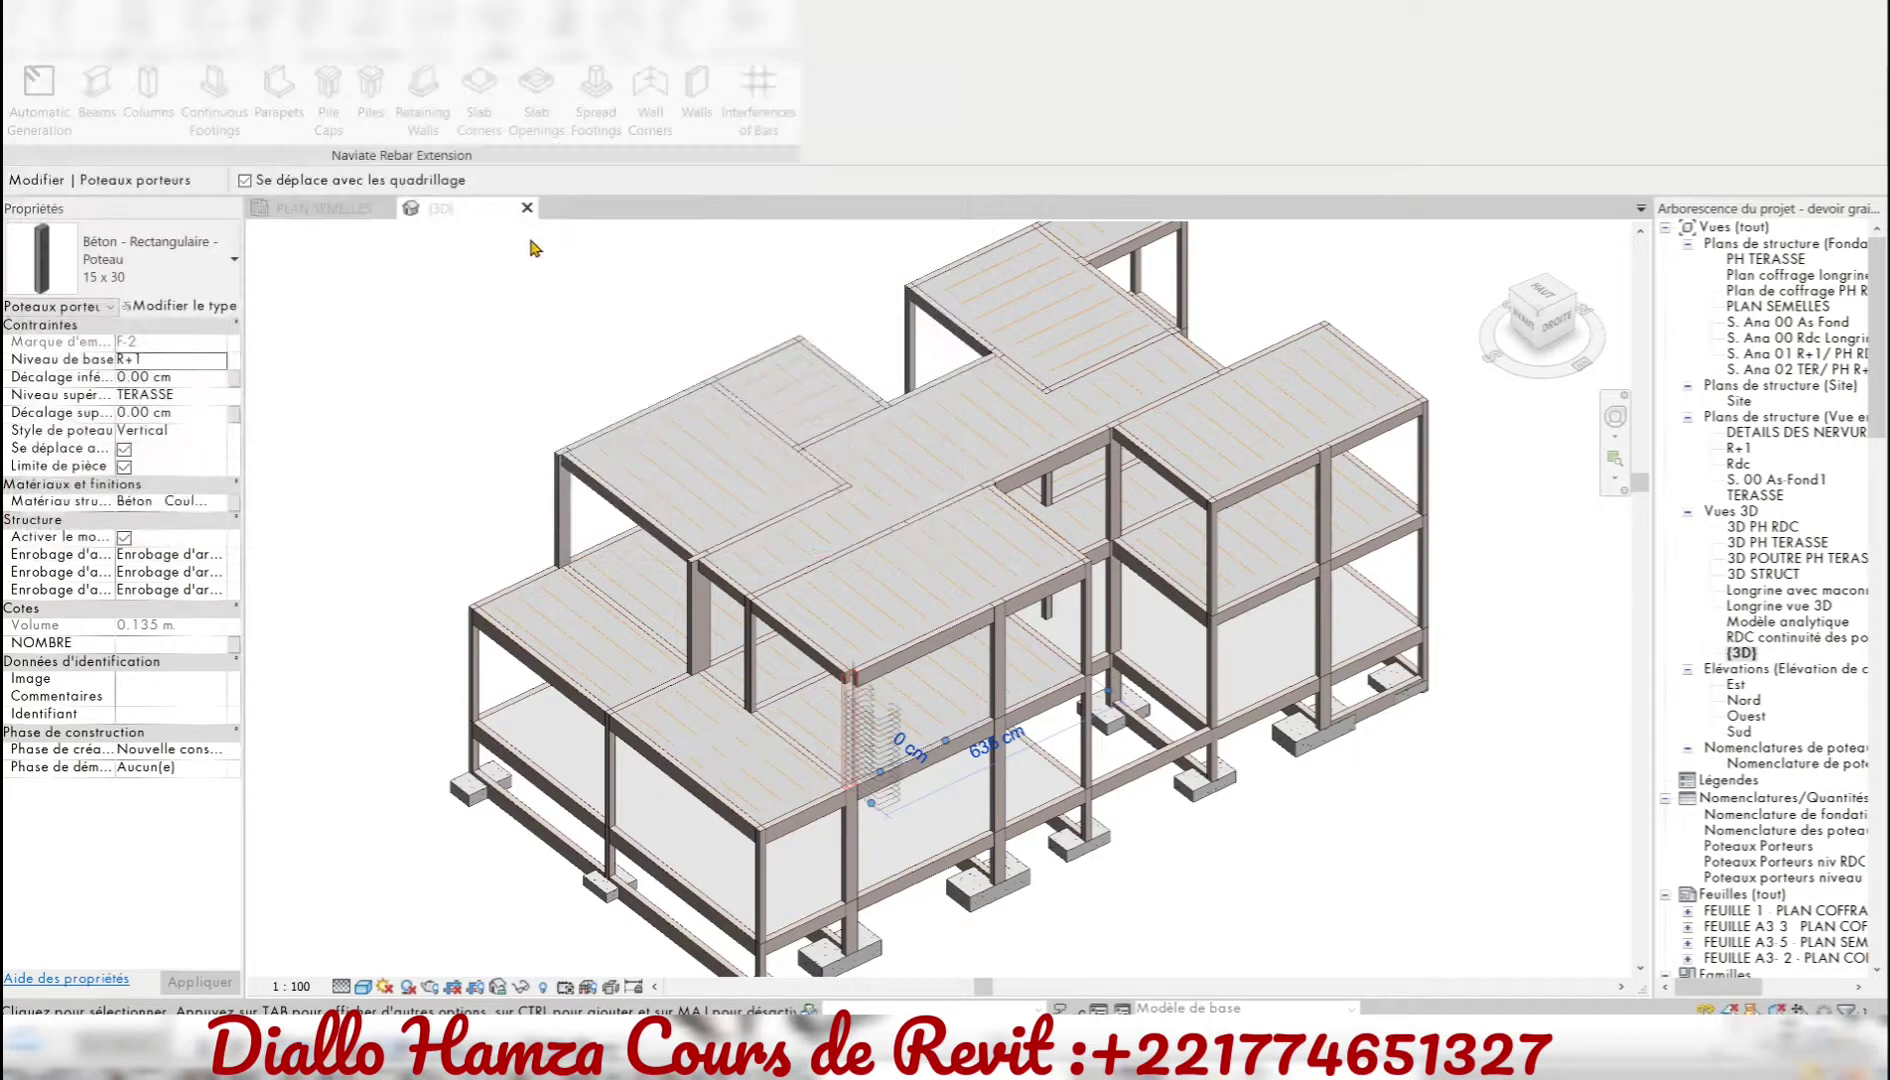
{"action": "scroll", "coordinate": [857, 715], "scroll_direction": "up", "scroll_amount": 5}
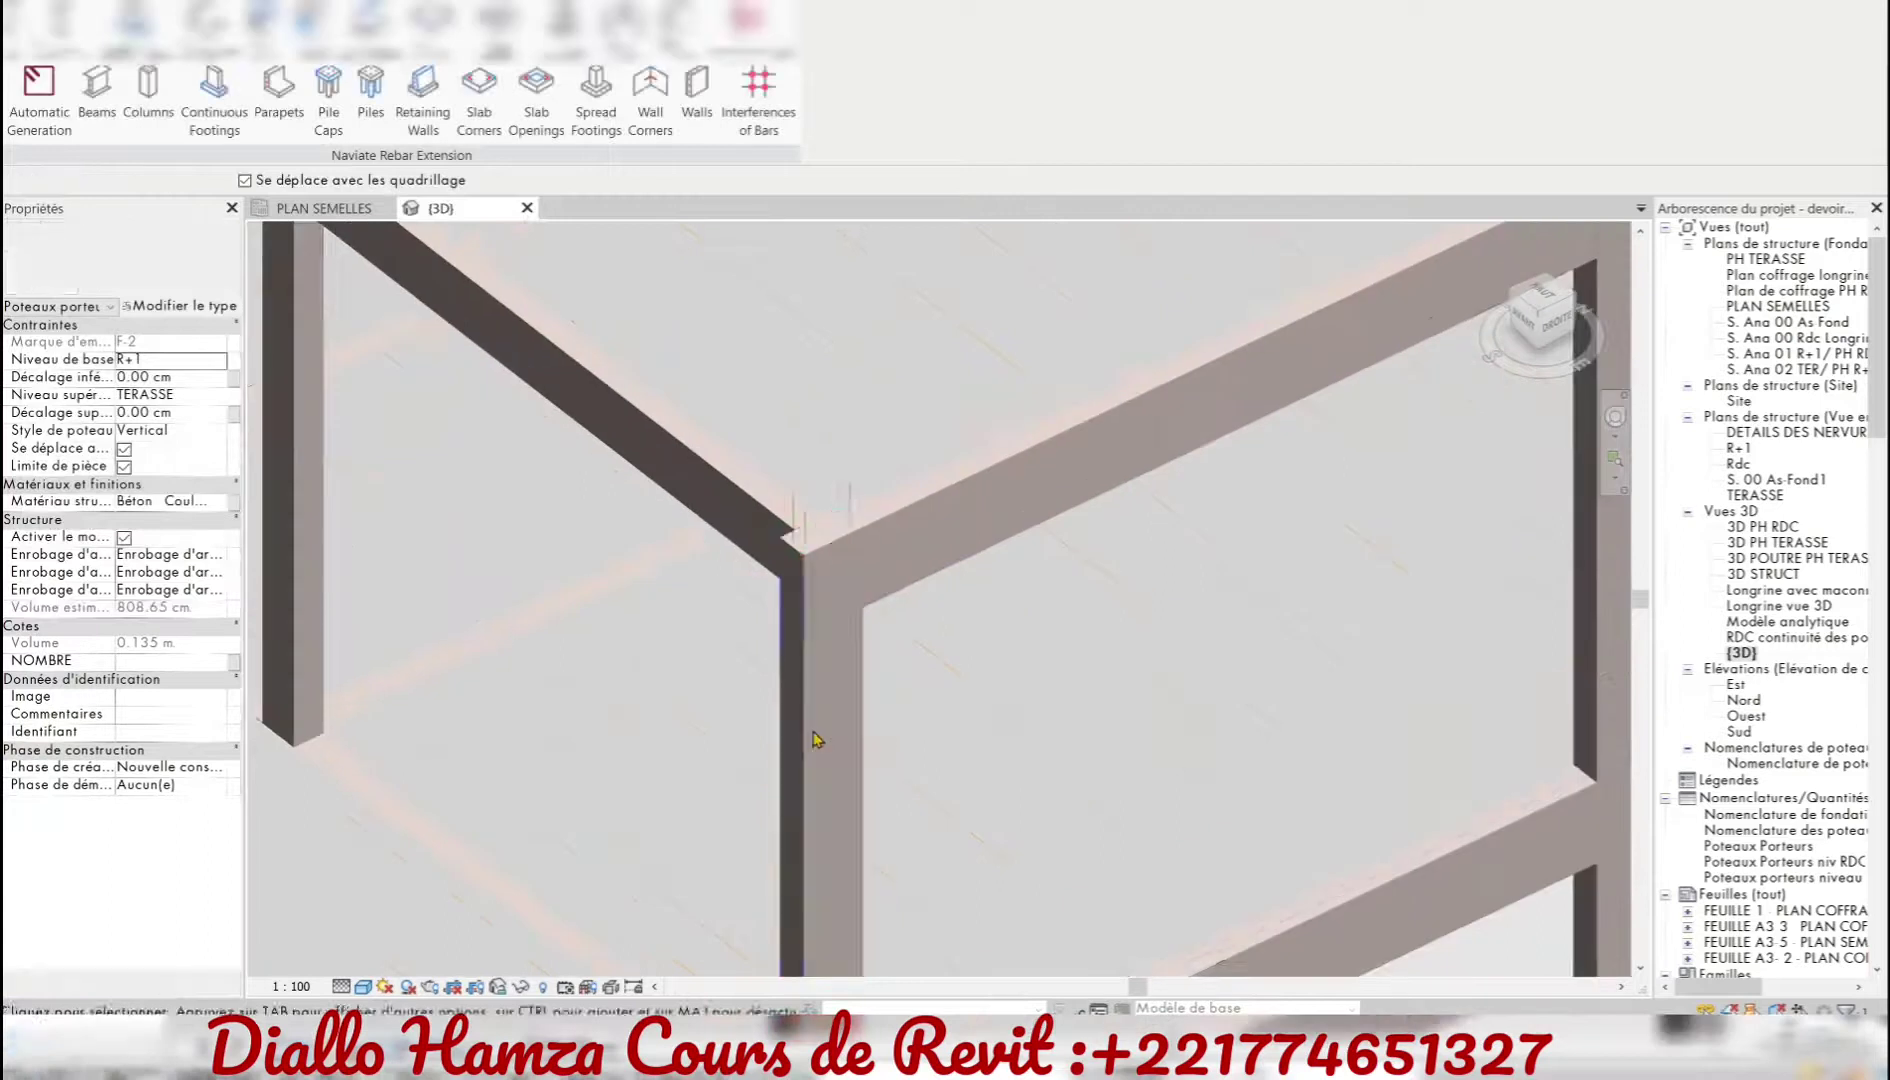
{"action": "scroll", "coordinate": [814, 738], "scroll_direction": "up", "scroll_amount": 3}
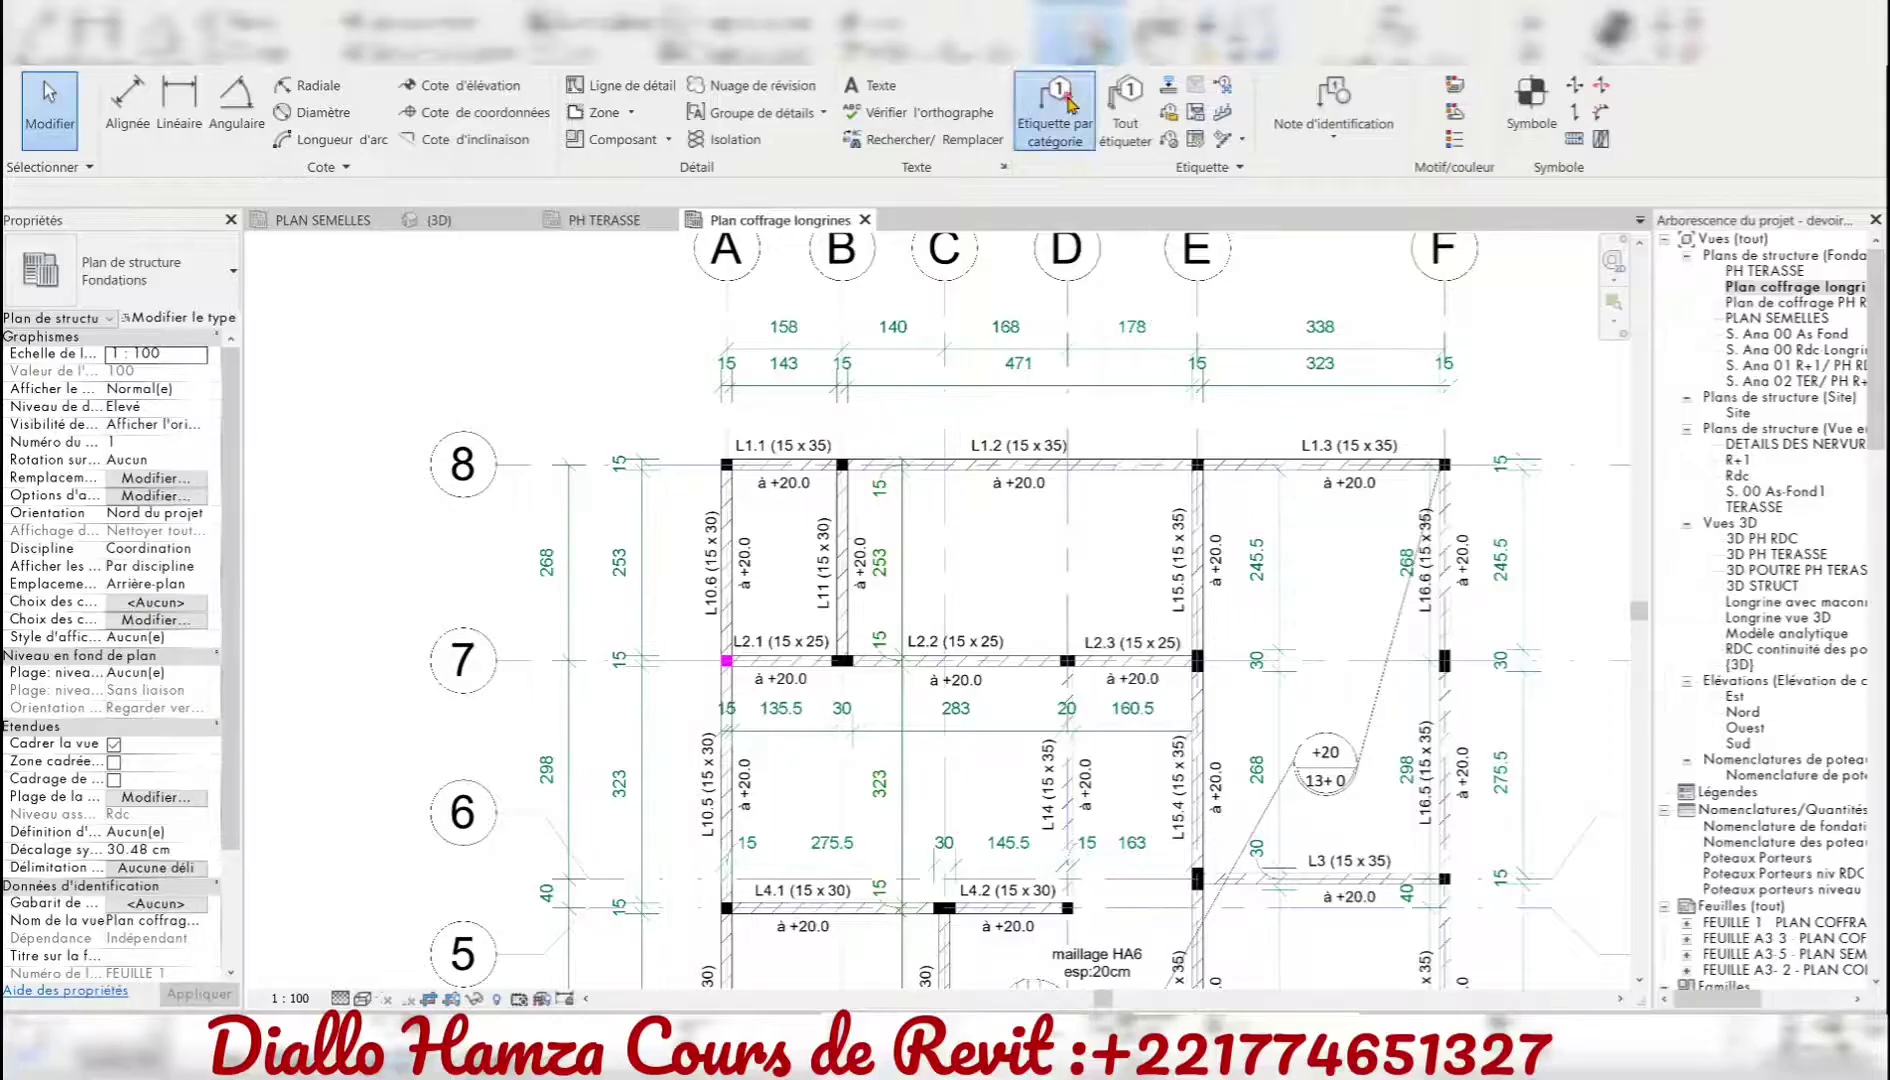
- Tag by Category the columns at grids A-8, B-7 and right of beam L2.2
{"action": "left_click", "coordinate": [1066, 101]}
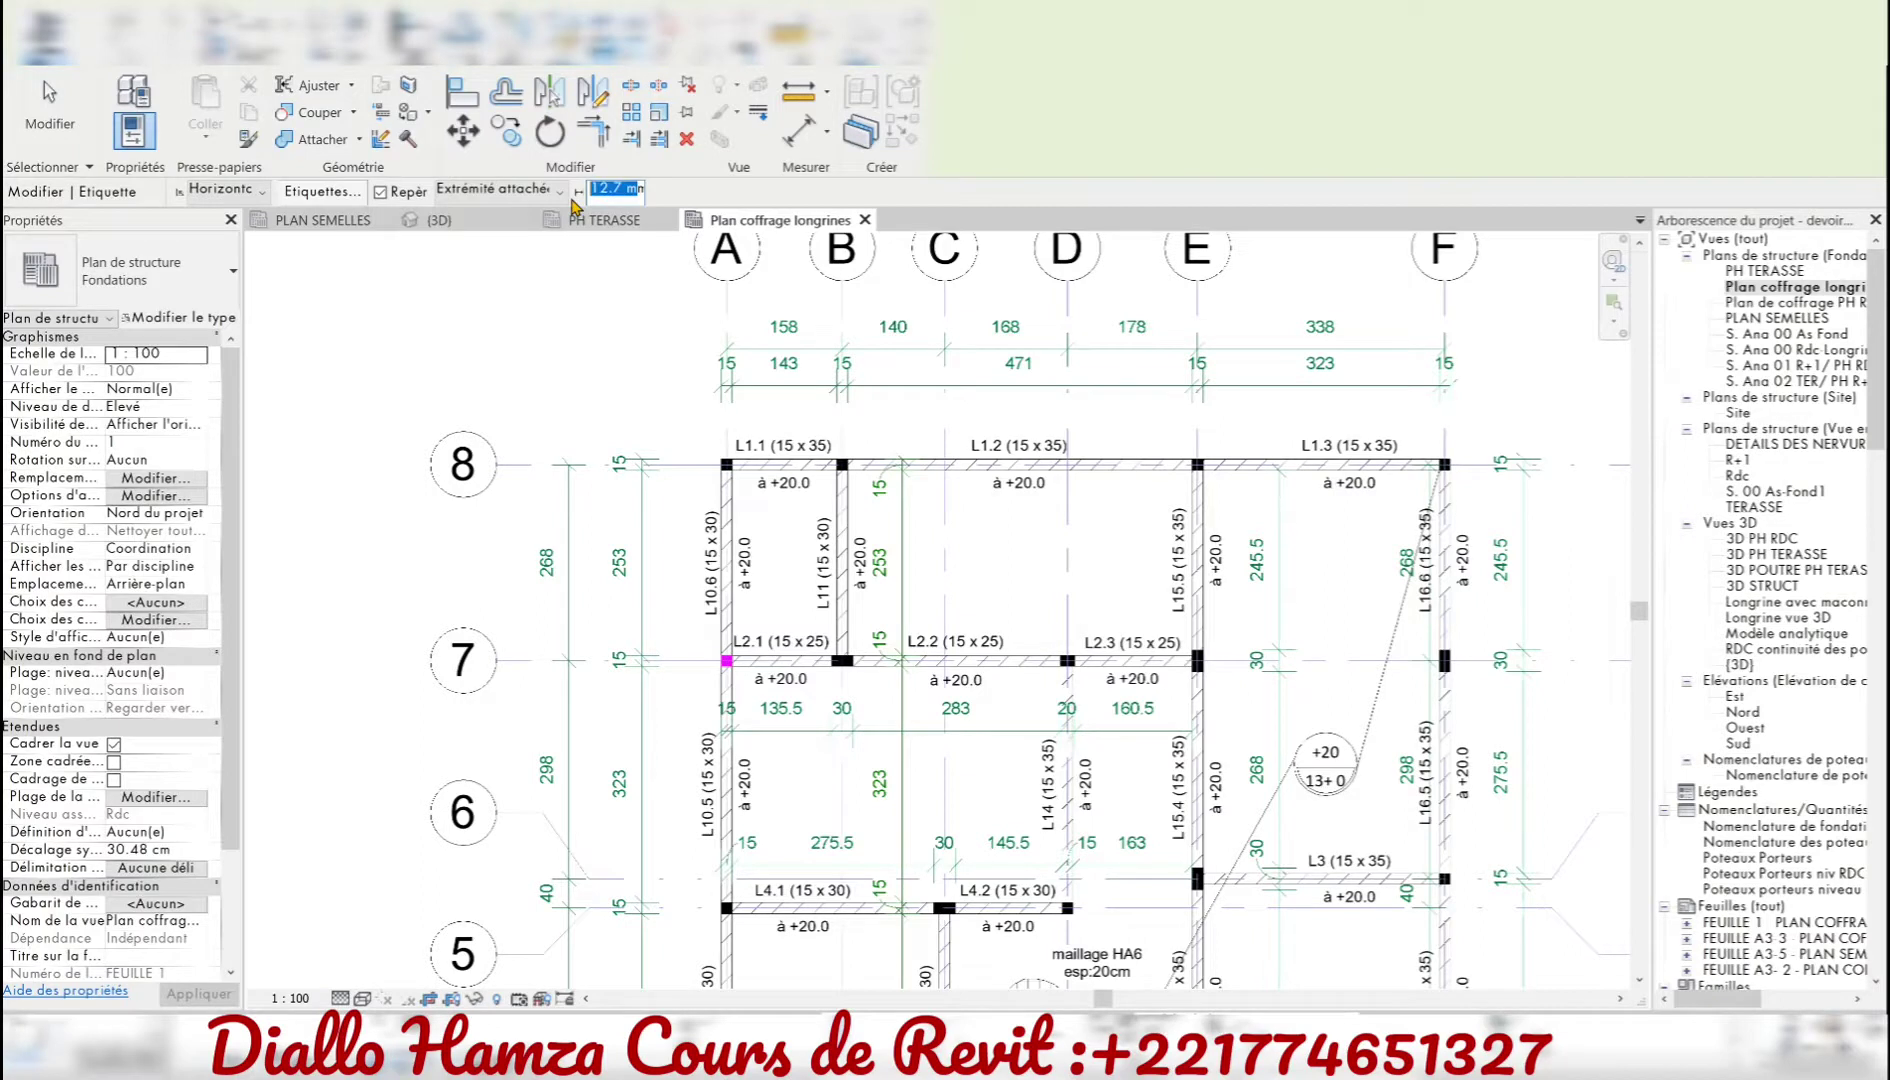
{"action": "left_click", "coordinate": [727, 464]}
{"action": "scroll", "coordinate": [722, 456], "scroll_direction": "up", "scroll_amount": 2}
{"action": "scroll", "coordinate": [722, 456], "scroll_direction": "up", "scroll_amount": 2}
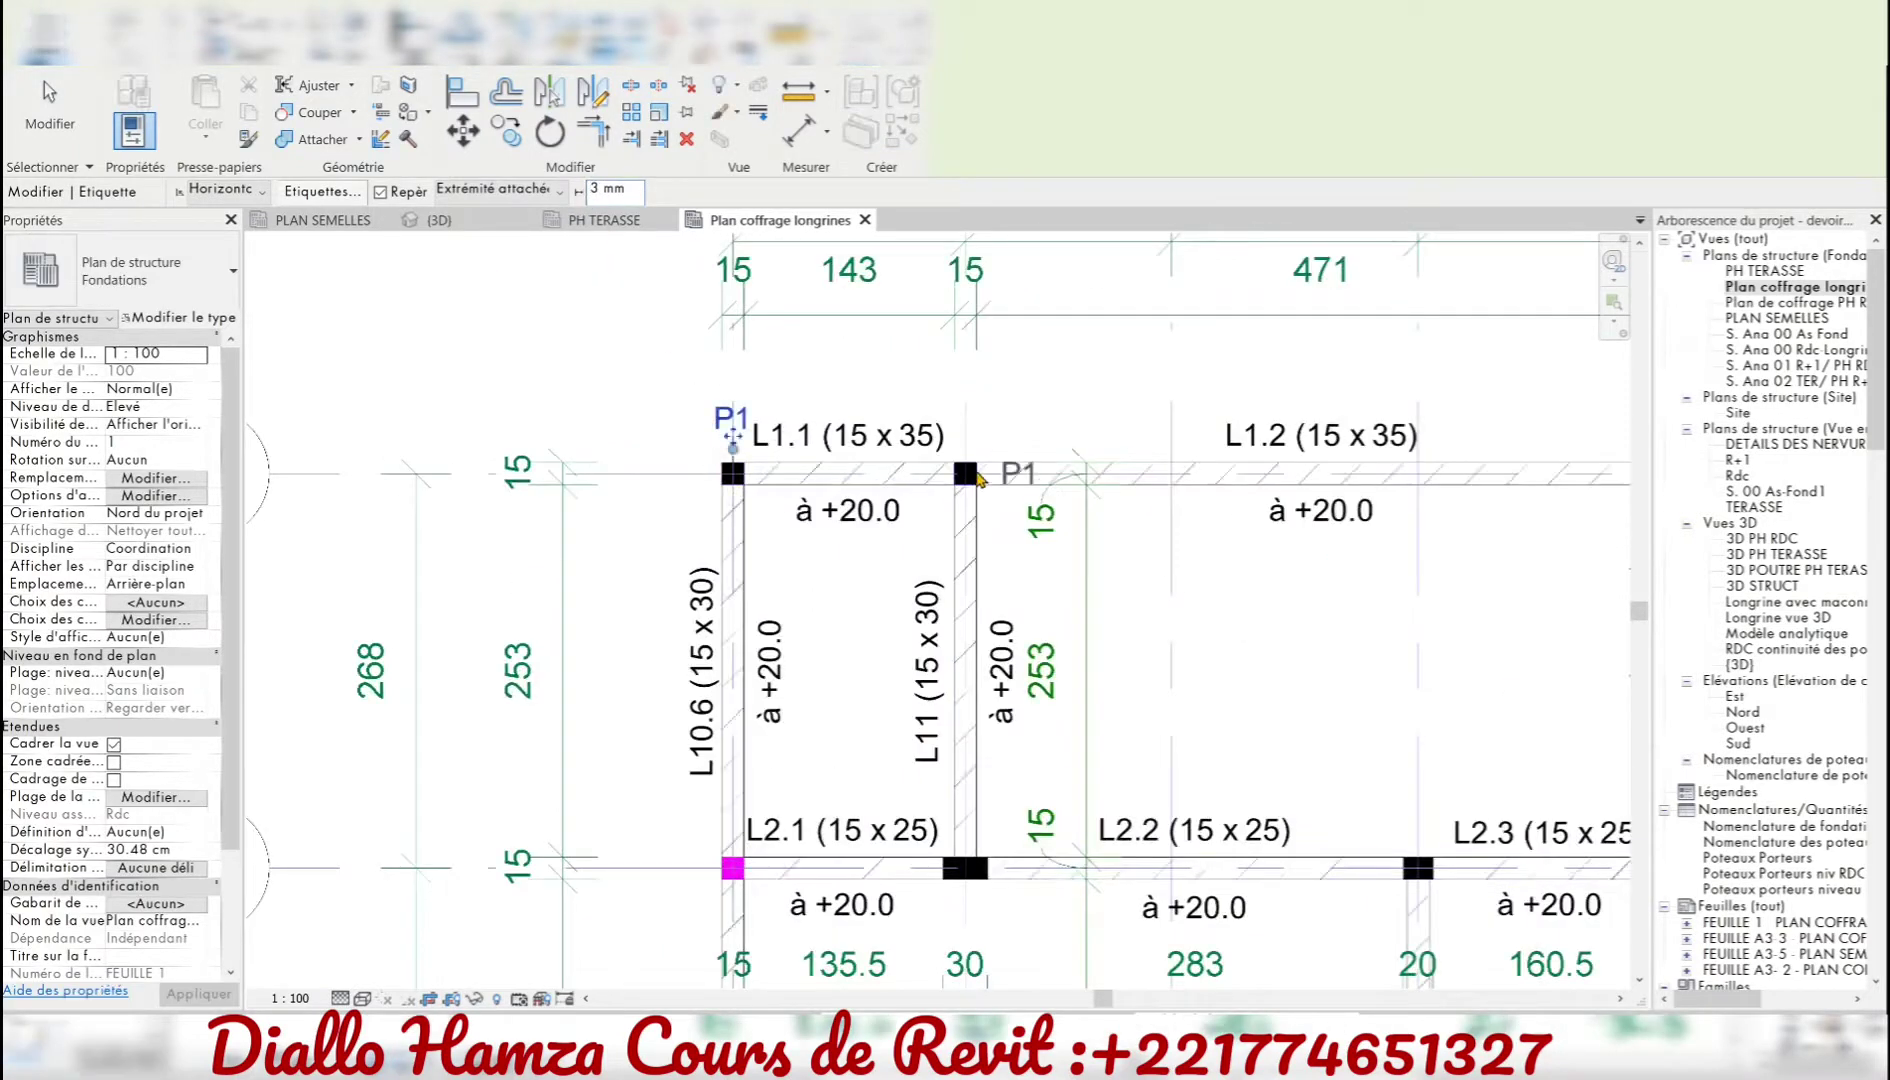
{"action": "left_click", "coordinate": [978, 870]}
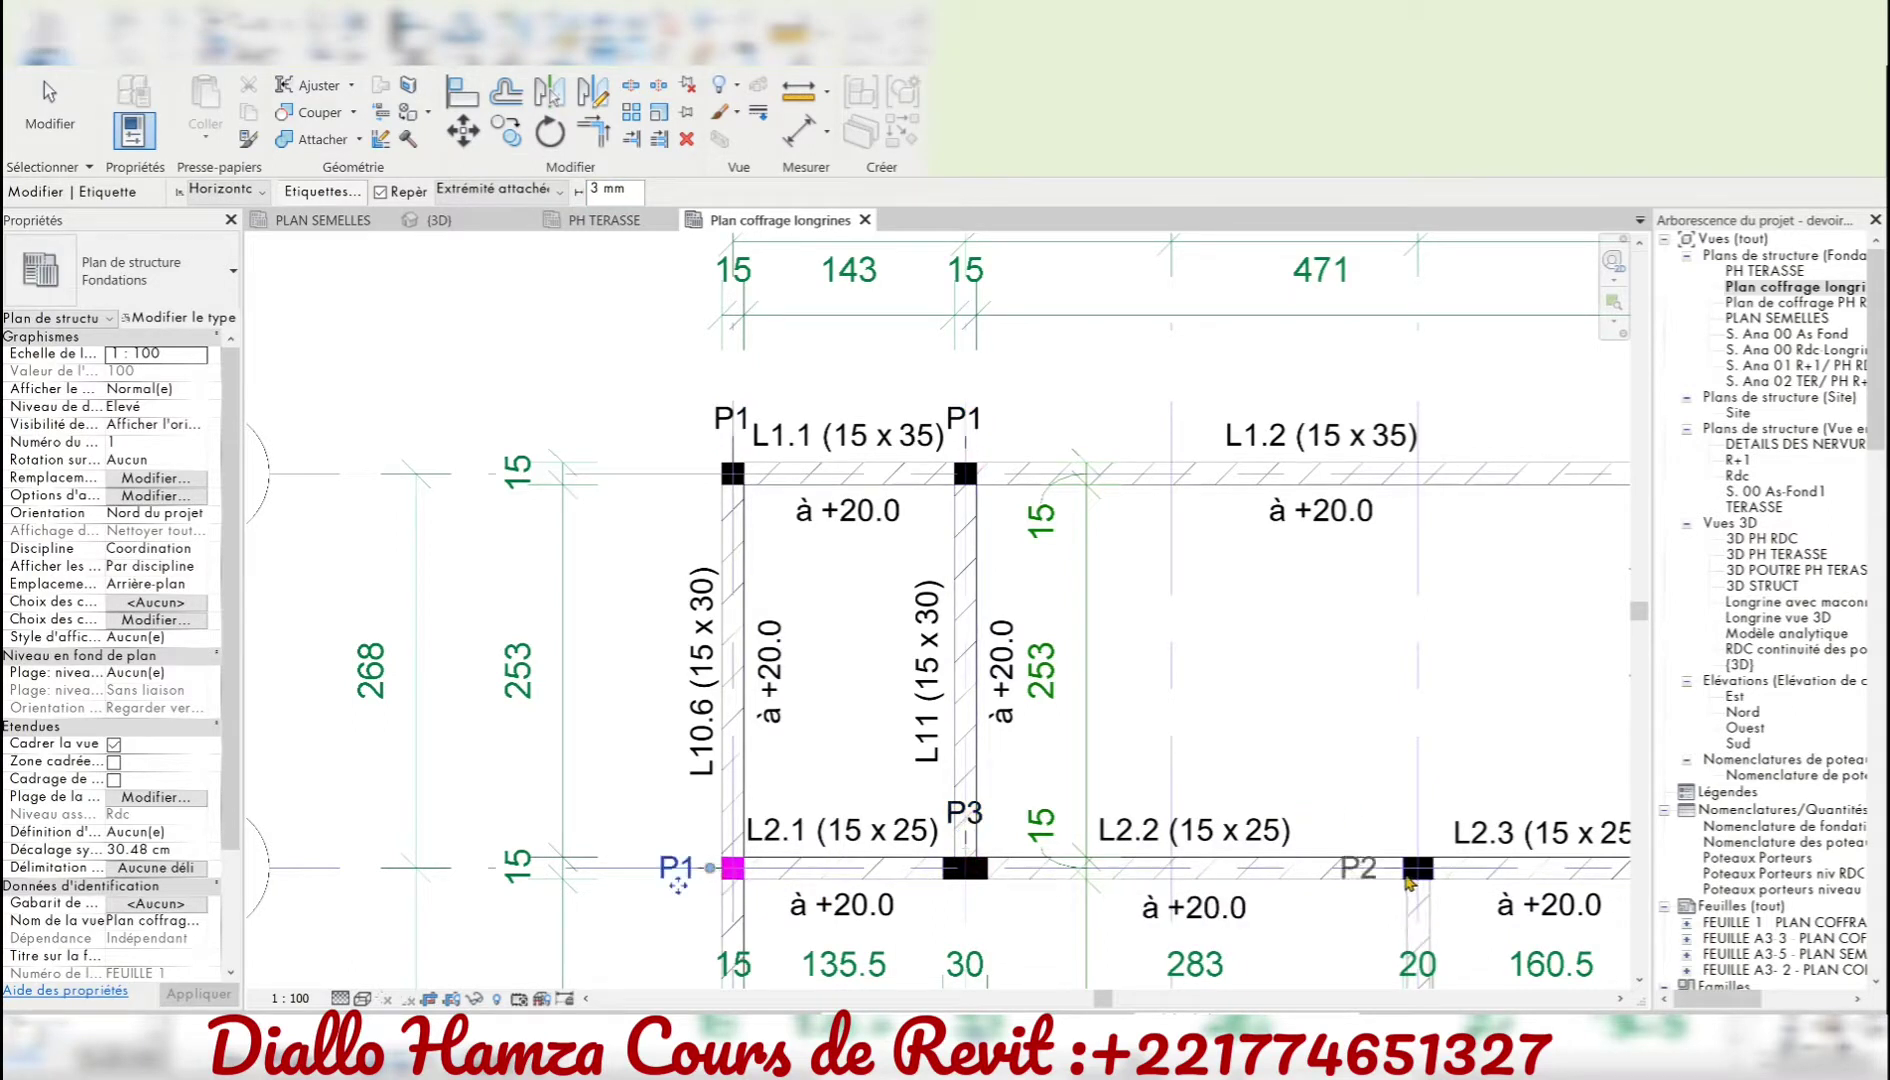
{"action": "left_click", "coordinate": [1418, 868]}
- Tag the columns at grid E-7 and right of beam L7.3
{"action": "middle_click_drag", "start_coordinate": [1382, 843], "coordinate": [1053, 718]}
{"action": "scroll", "coordinate": [1053, 718], "scroll_direction": "down", "scroll_amount": 2}
{"action": "left_click", "coordinate": [1175, 692]}
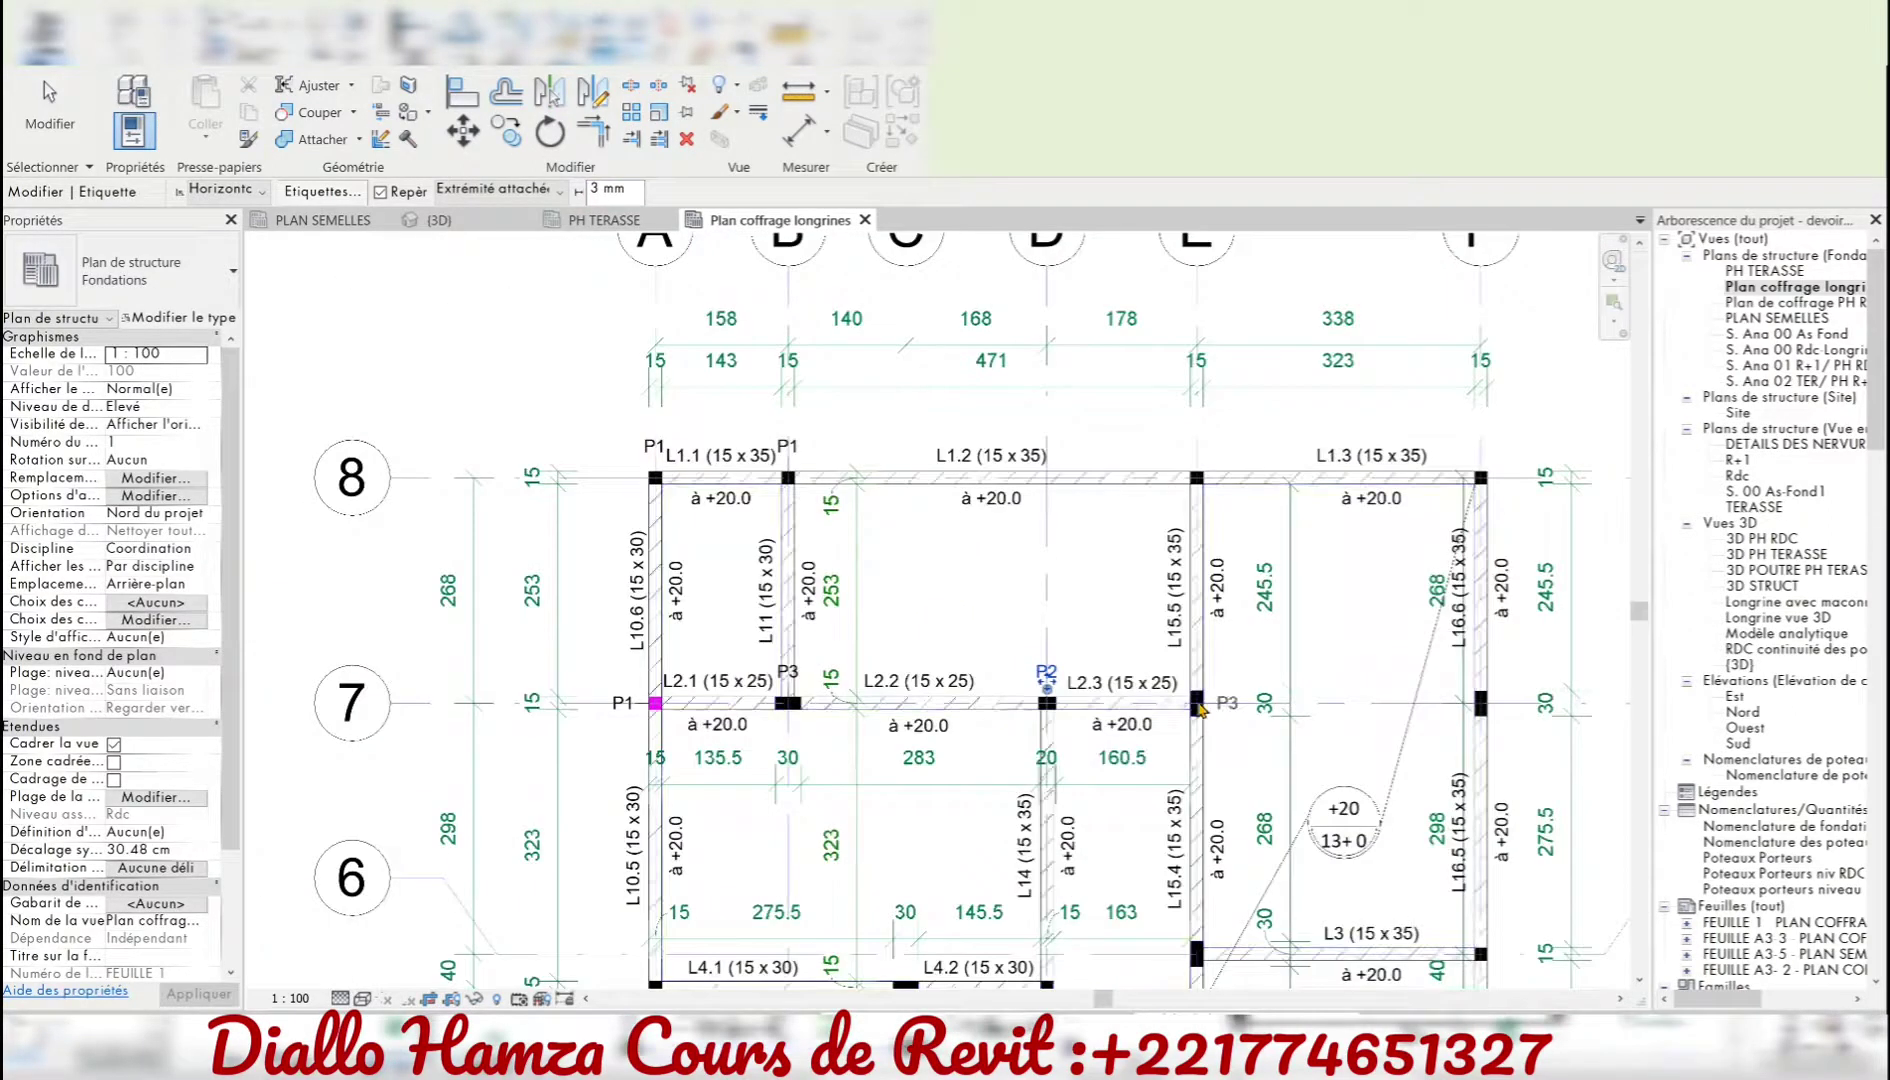
{"action": "mouse_move", "coordinate": [1175, 631]}
{"action": "middle_mouse_down"}
{"action": "mouse_move", "coordinate": [1197, 452]}
{"action": "mouse_move", "coordinate": [1106, 57]}
{"action": "middle_mouse_up"}
{"action": "scroll", "coordinate": [1283, 795], "scroll_direction": "up", "scroll_amount": 3}
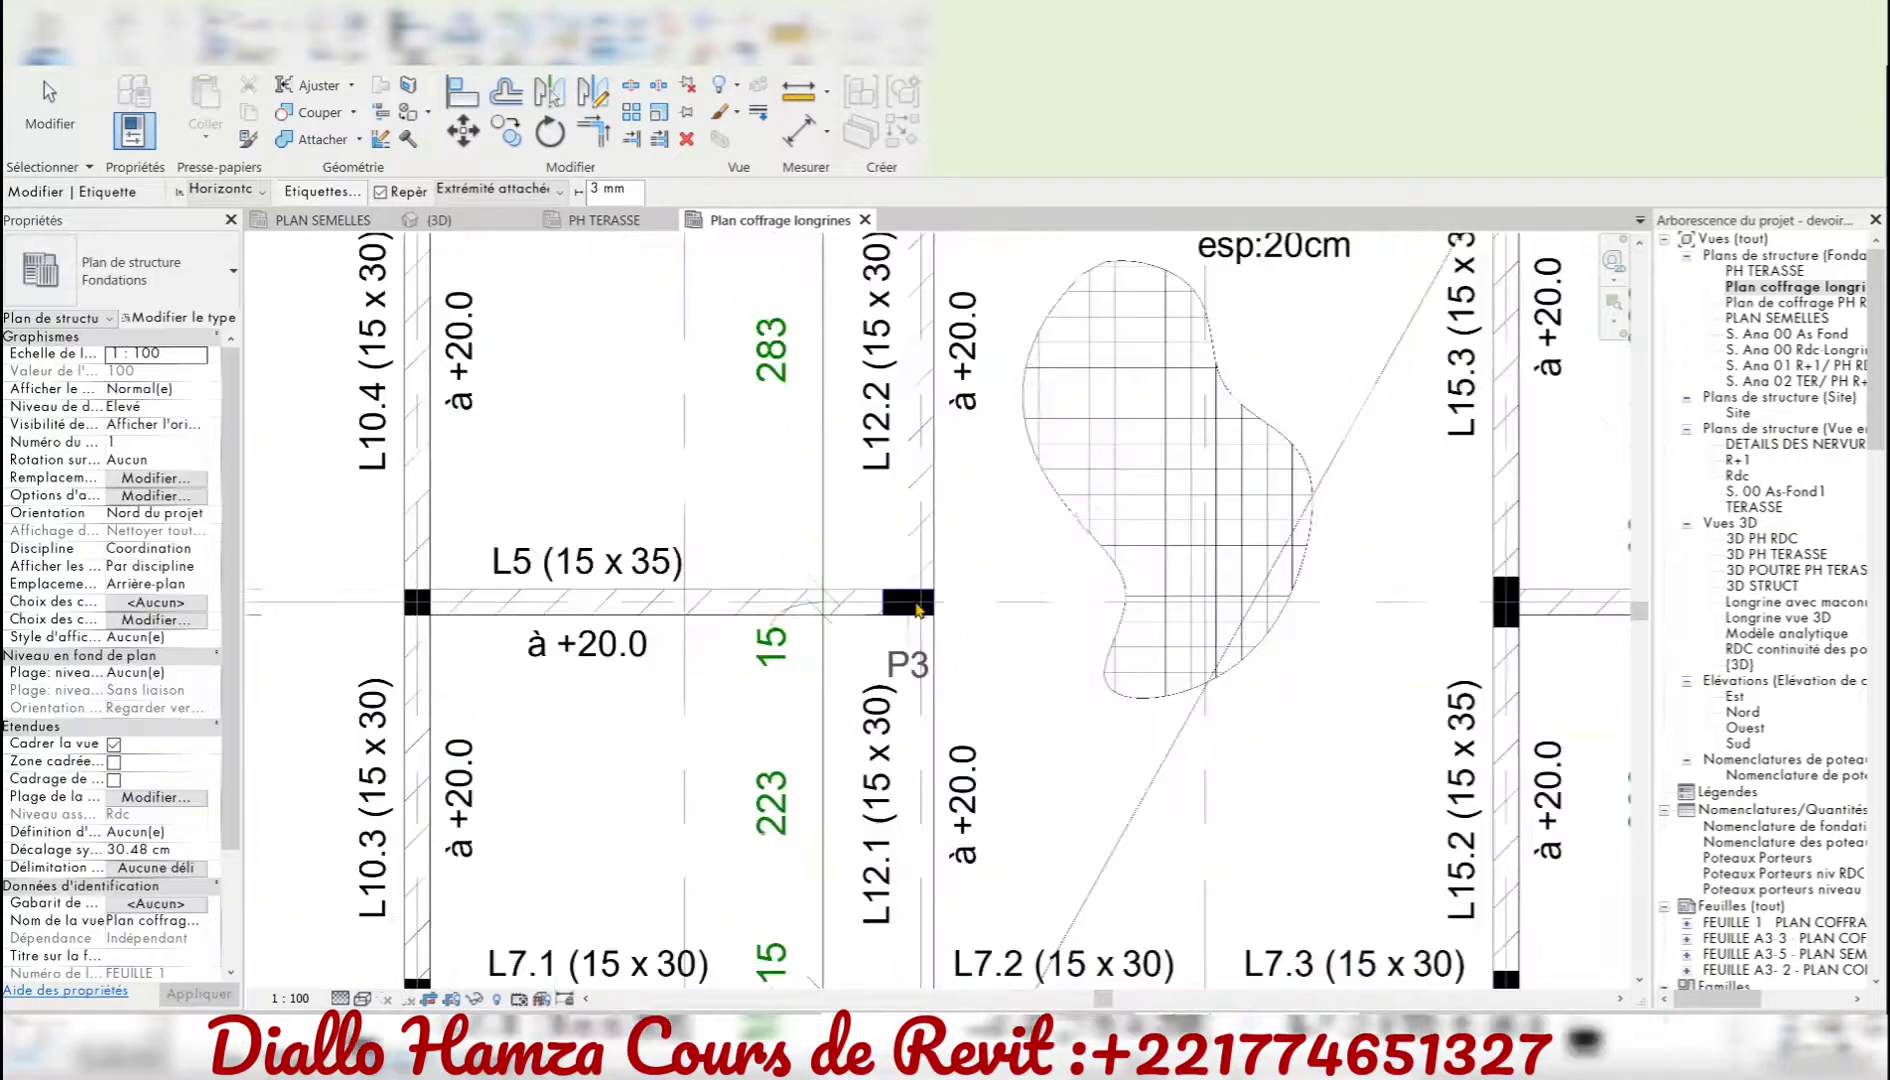
{"action": "middle_click_drag", "start_coordinate": [1283, 795], "coordinate": [1145, 317]}
{"action": "left_click", "coordinate": [1375, 528]}
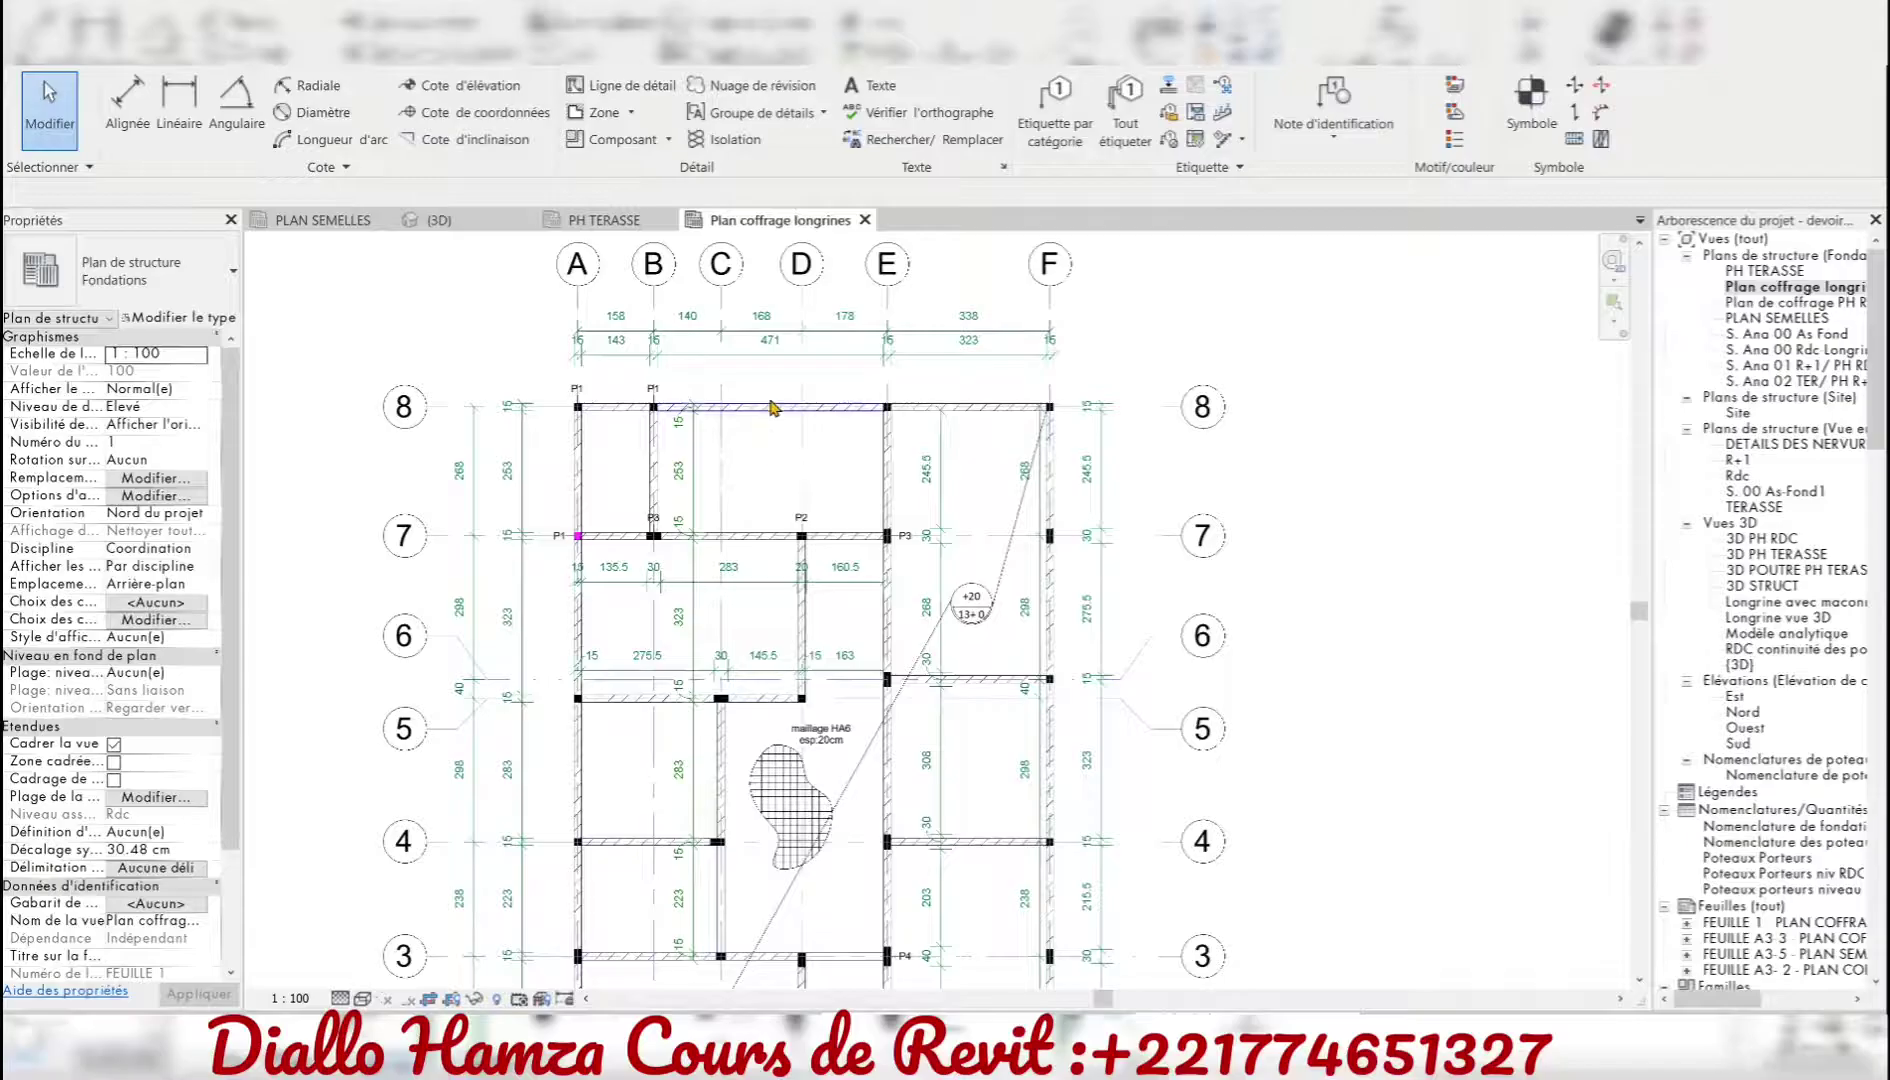
- Use Beam Annotations to tag all beams in the current plan with size and +20.0 elevation
{"action": "left_click", "coordinate": [1168, 86]}
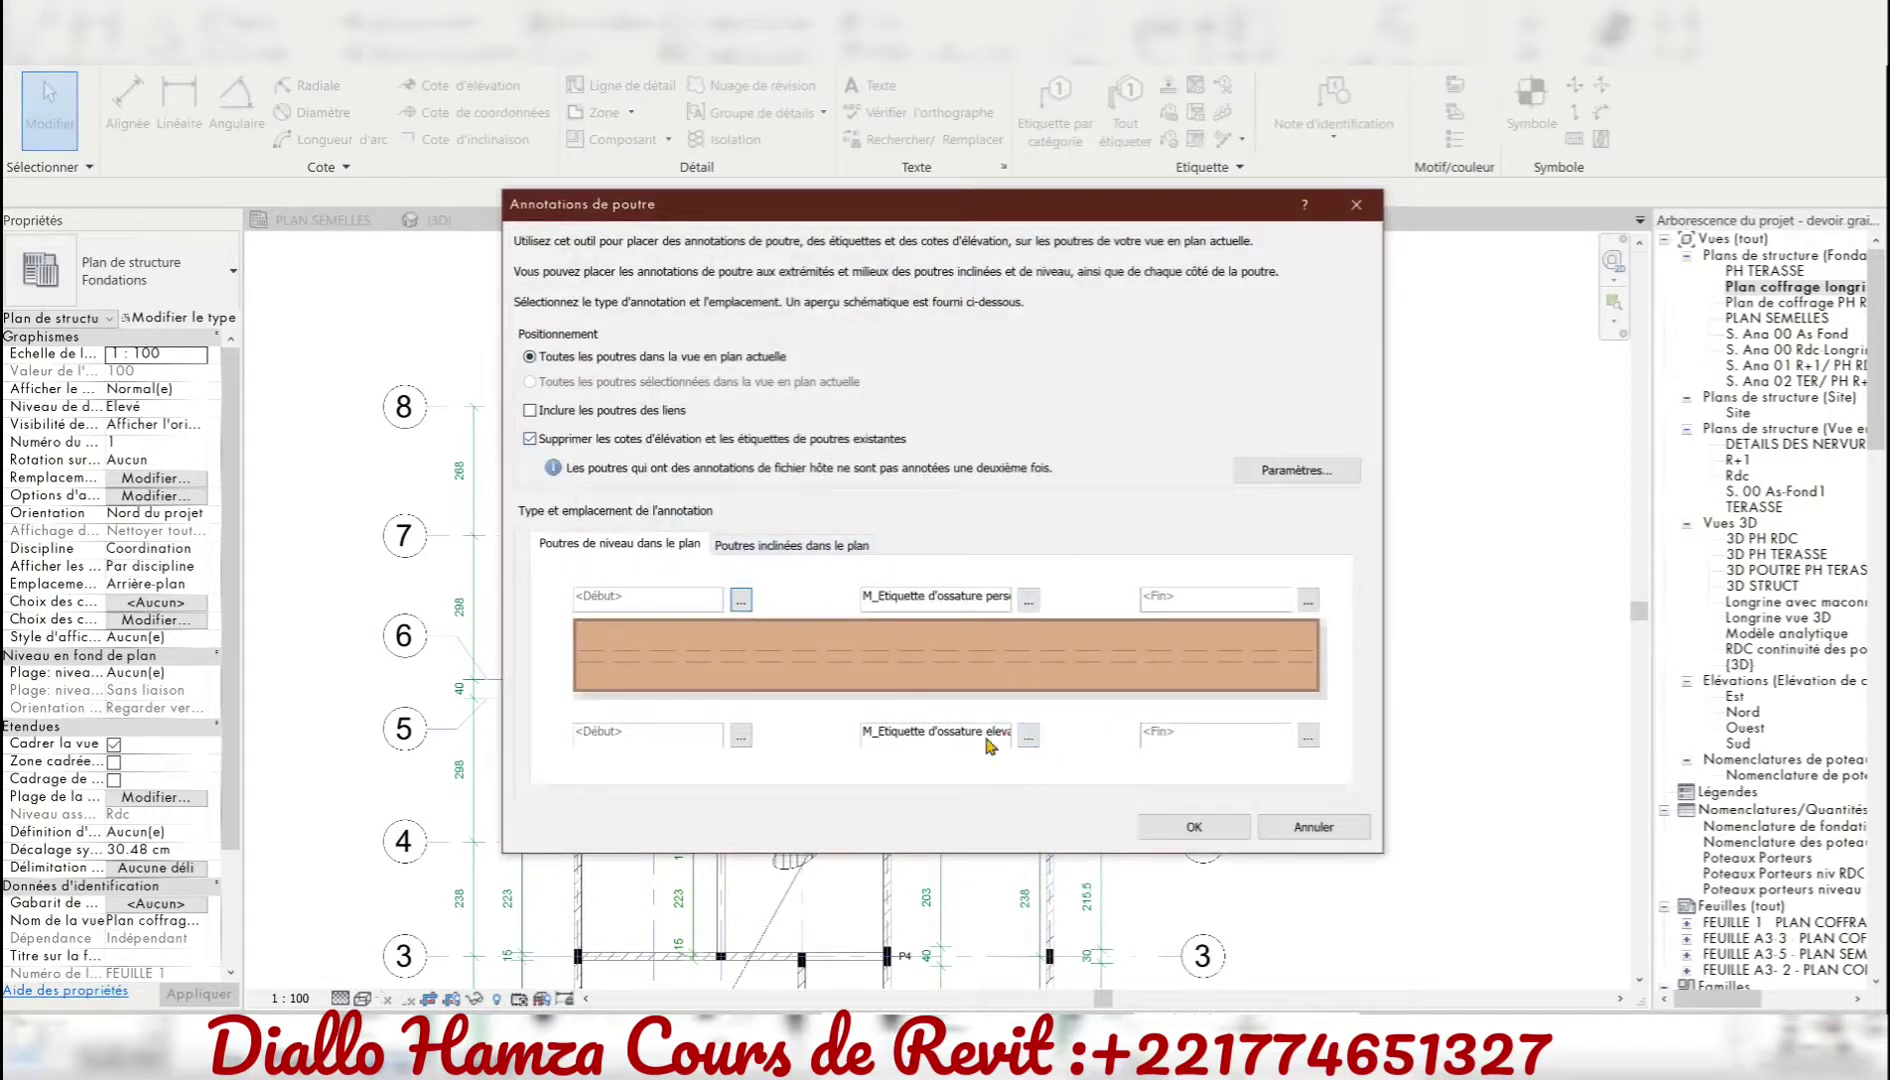
{"action": "left_click", "coordinate": [1168, 829]}
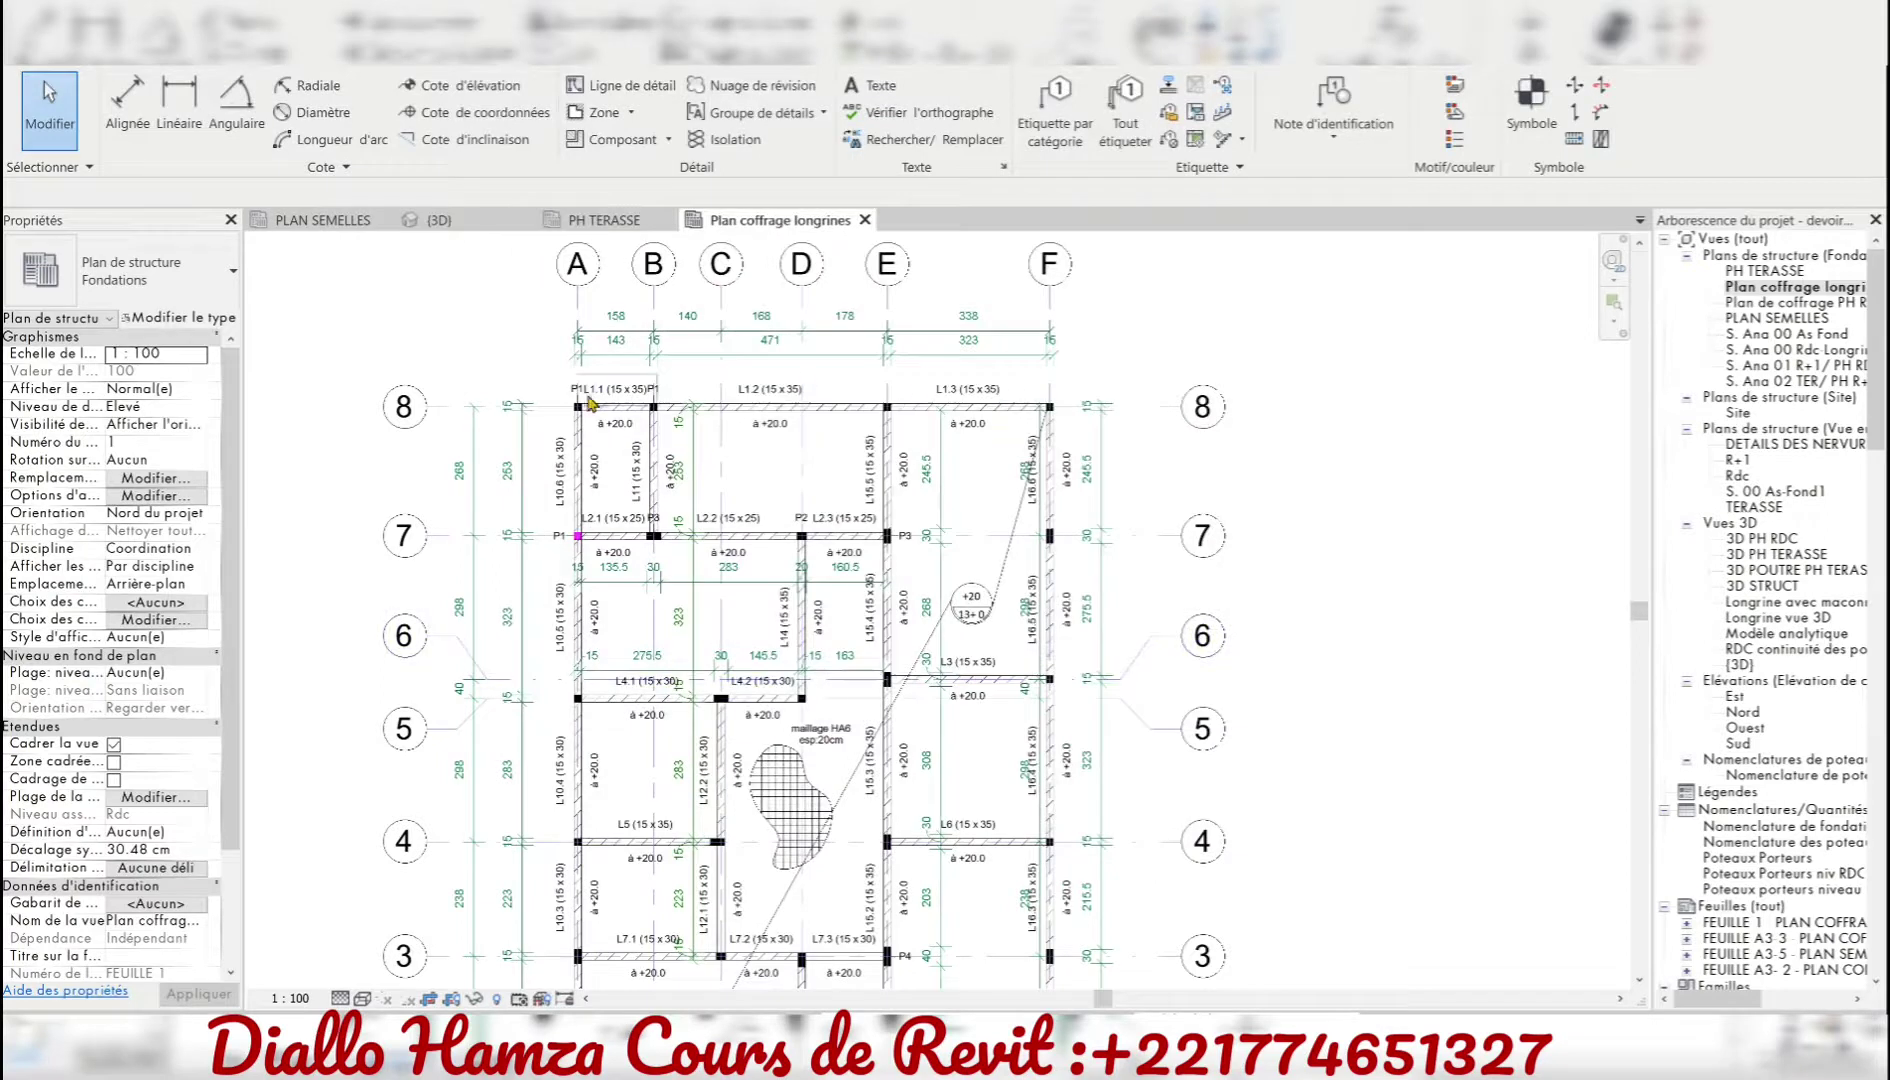
{"action": "scroll", "coordinate": [590, 401], "scroll_direction": "up", "scroll_amount": 2}
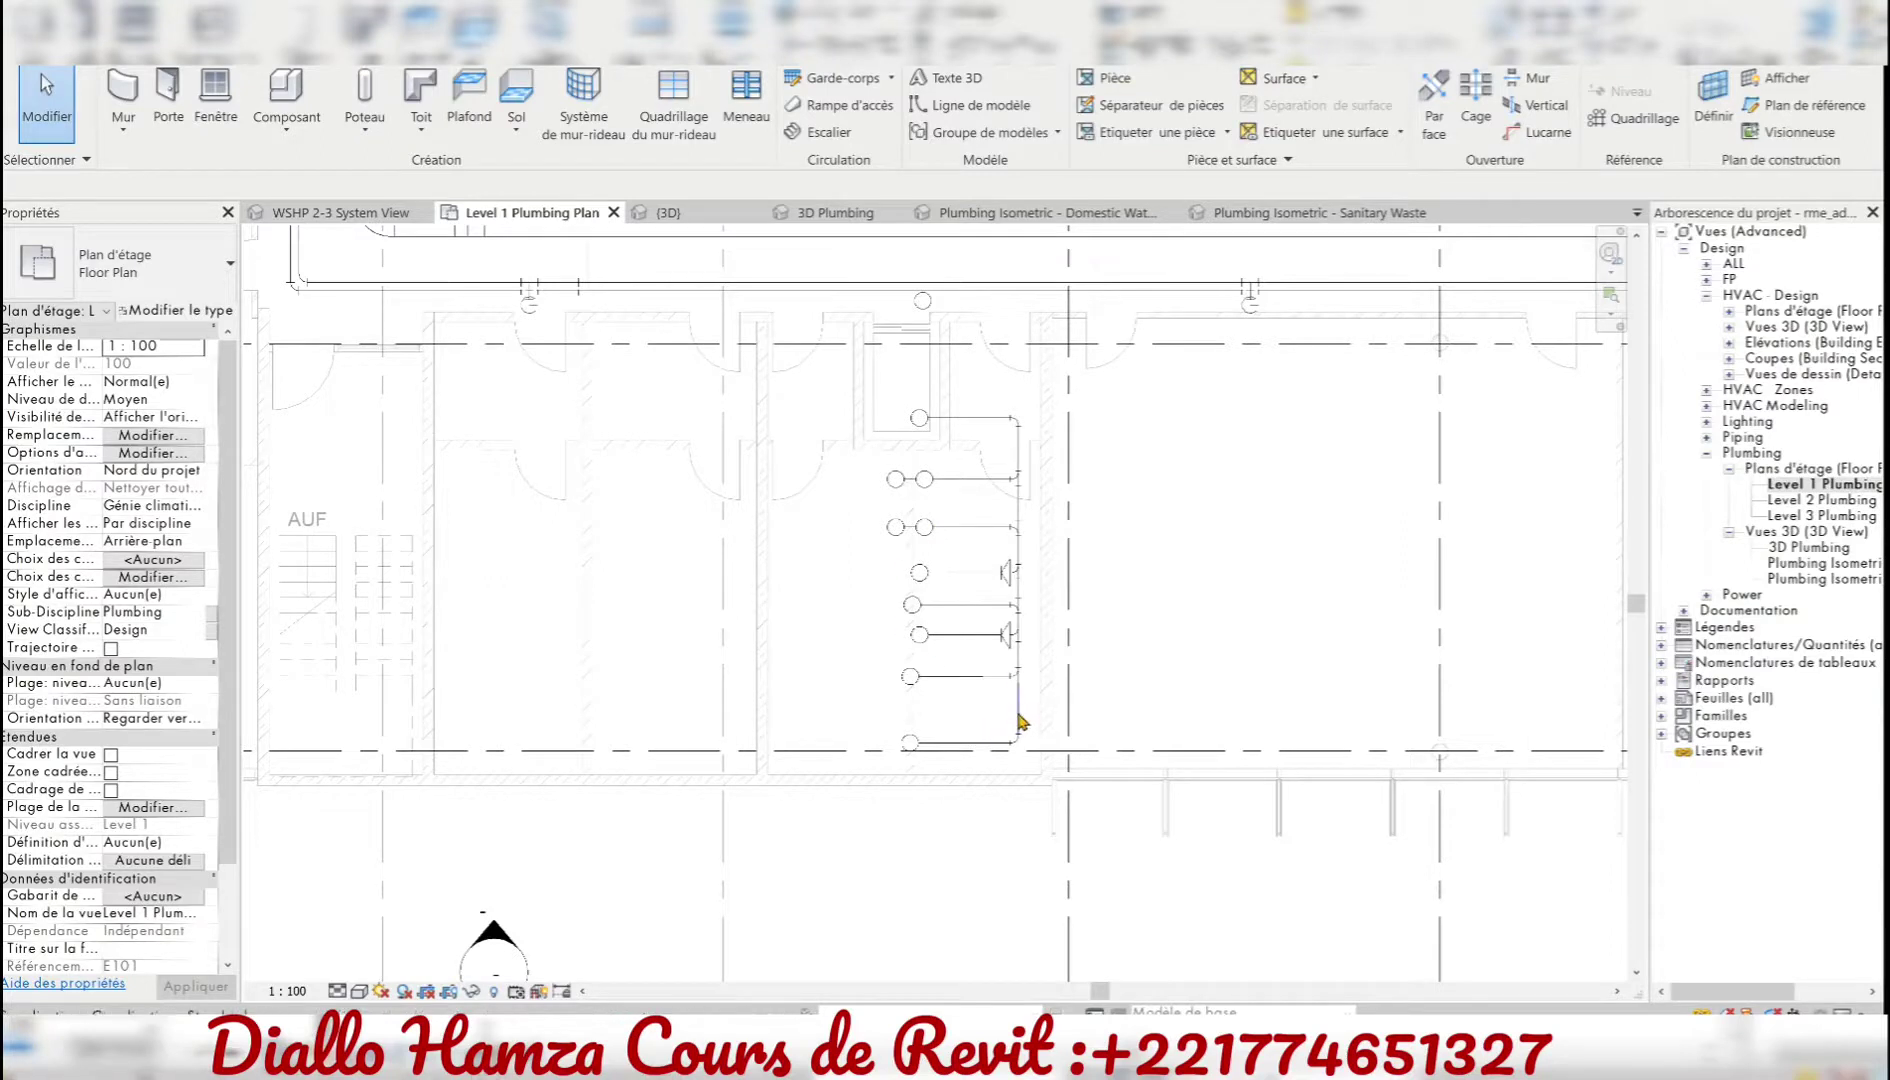
- Draw a bent pipe run with the PI tool from the toilet waste line on Level 1
{"action": "key", "text": "p"}
{"action": "key", "text": "i"}
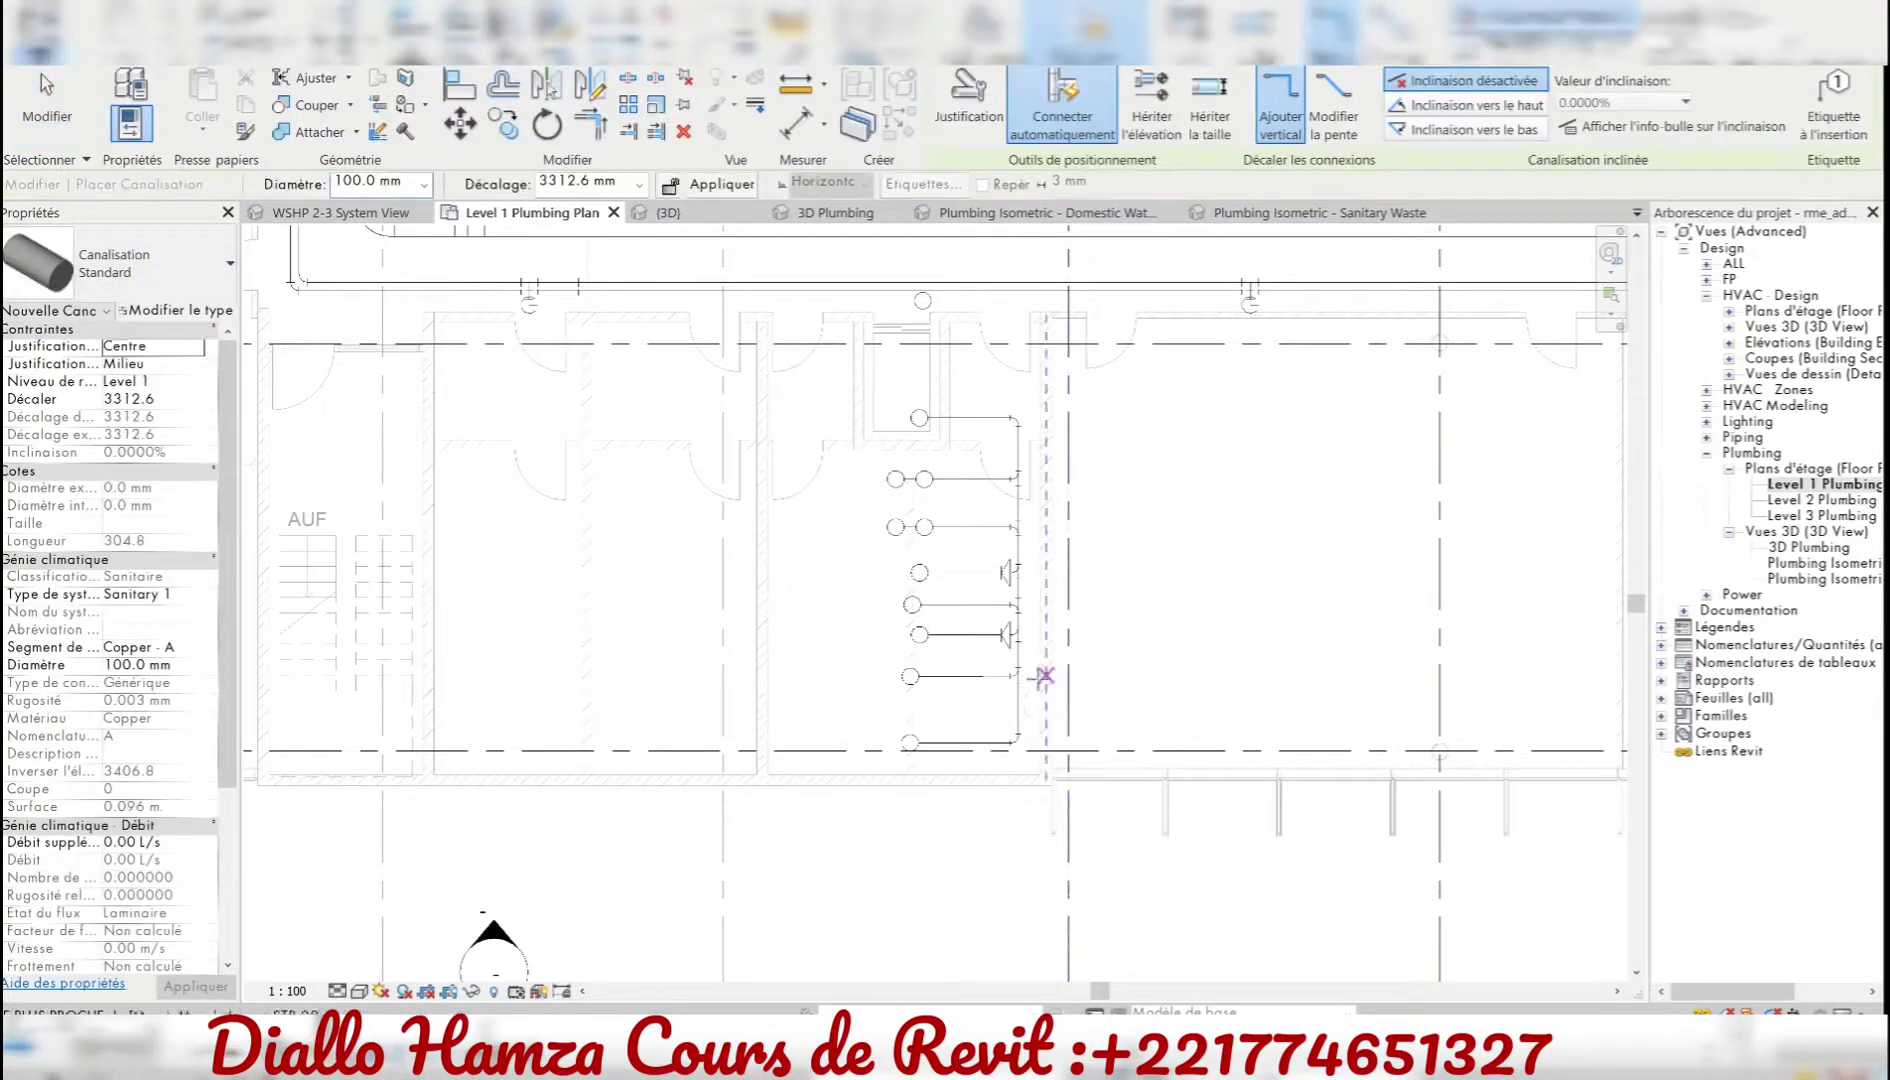
{"action": "left_click", "coordinate": [1017, 706]}
{"action": "left_click", "coordinate": [1121, 708]}
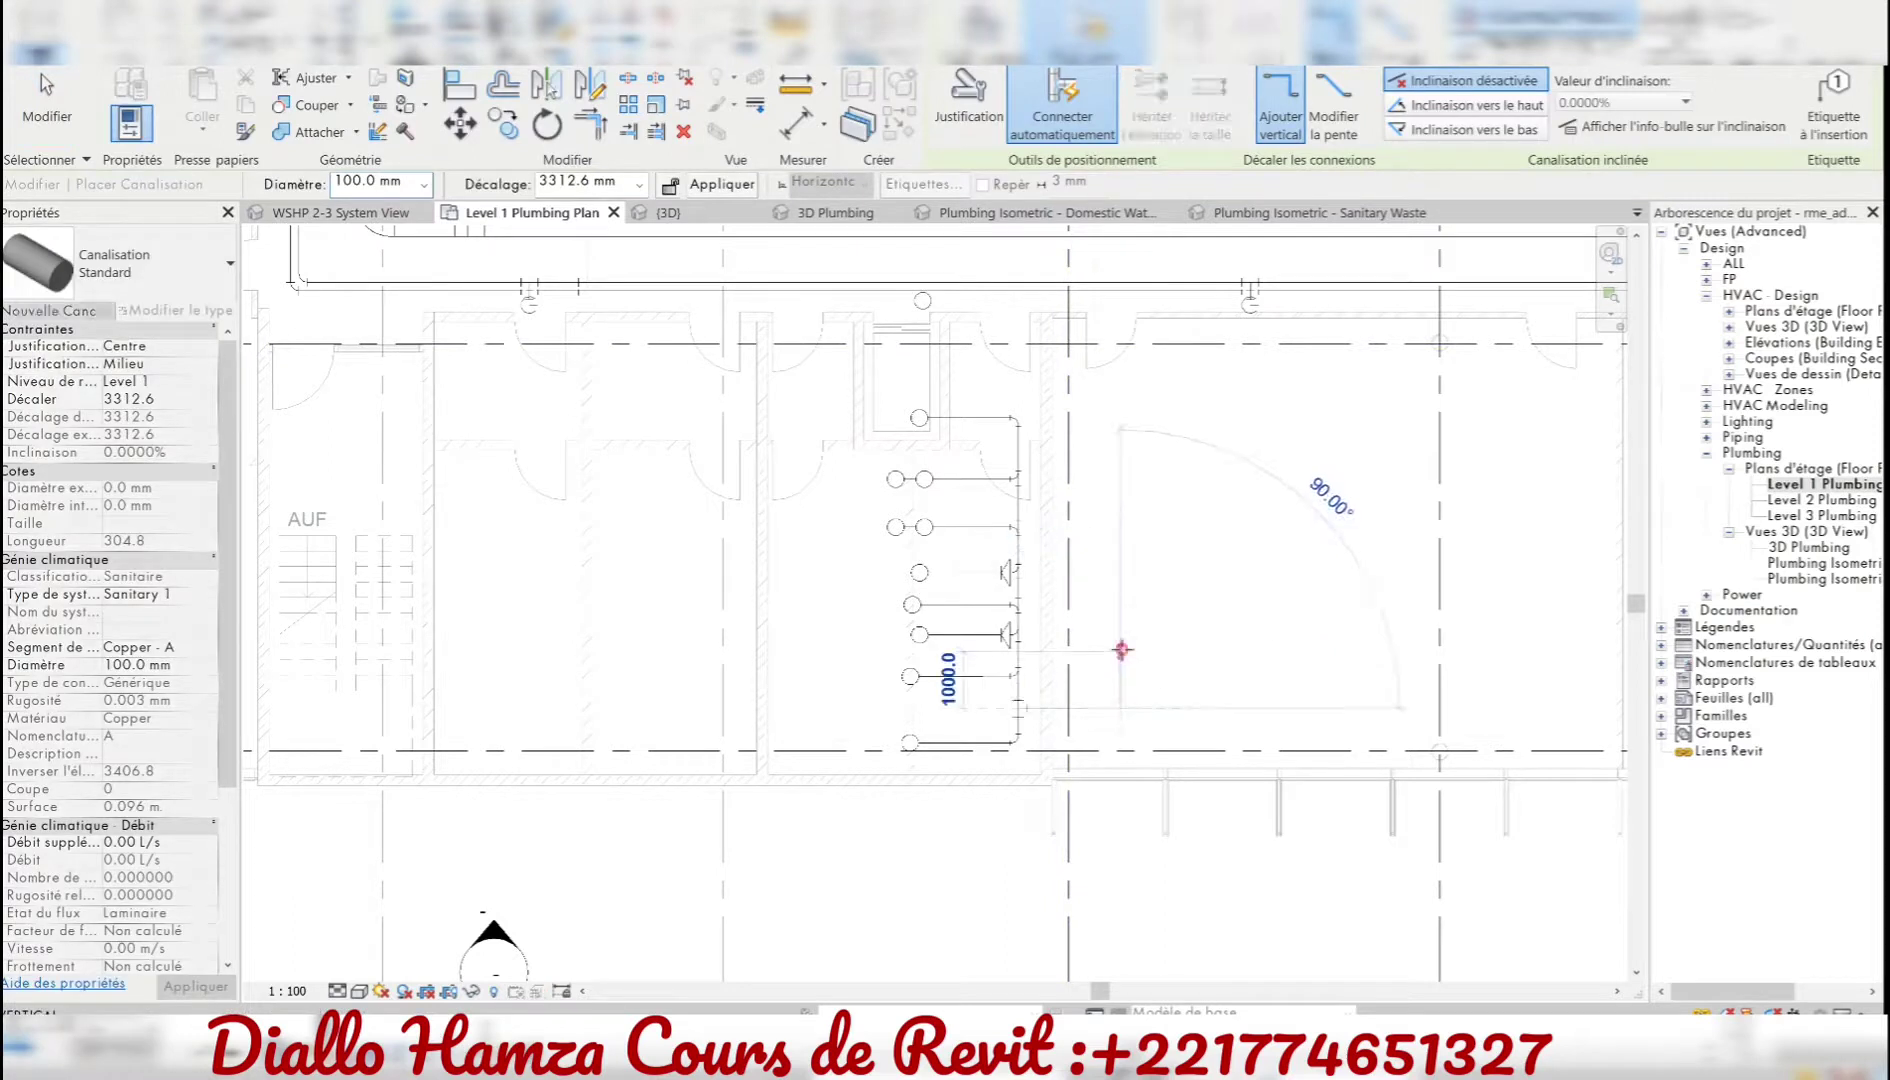
{"action": "left_click", "coordinate": [1180, 625]}
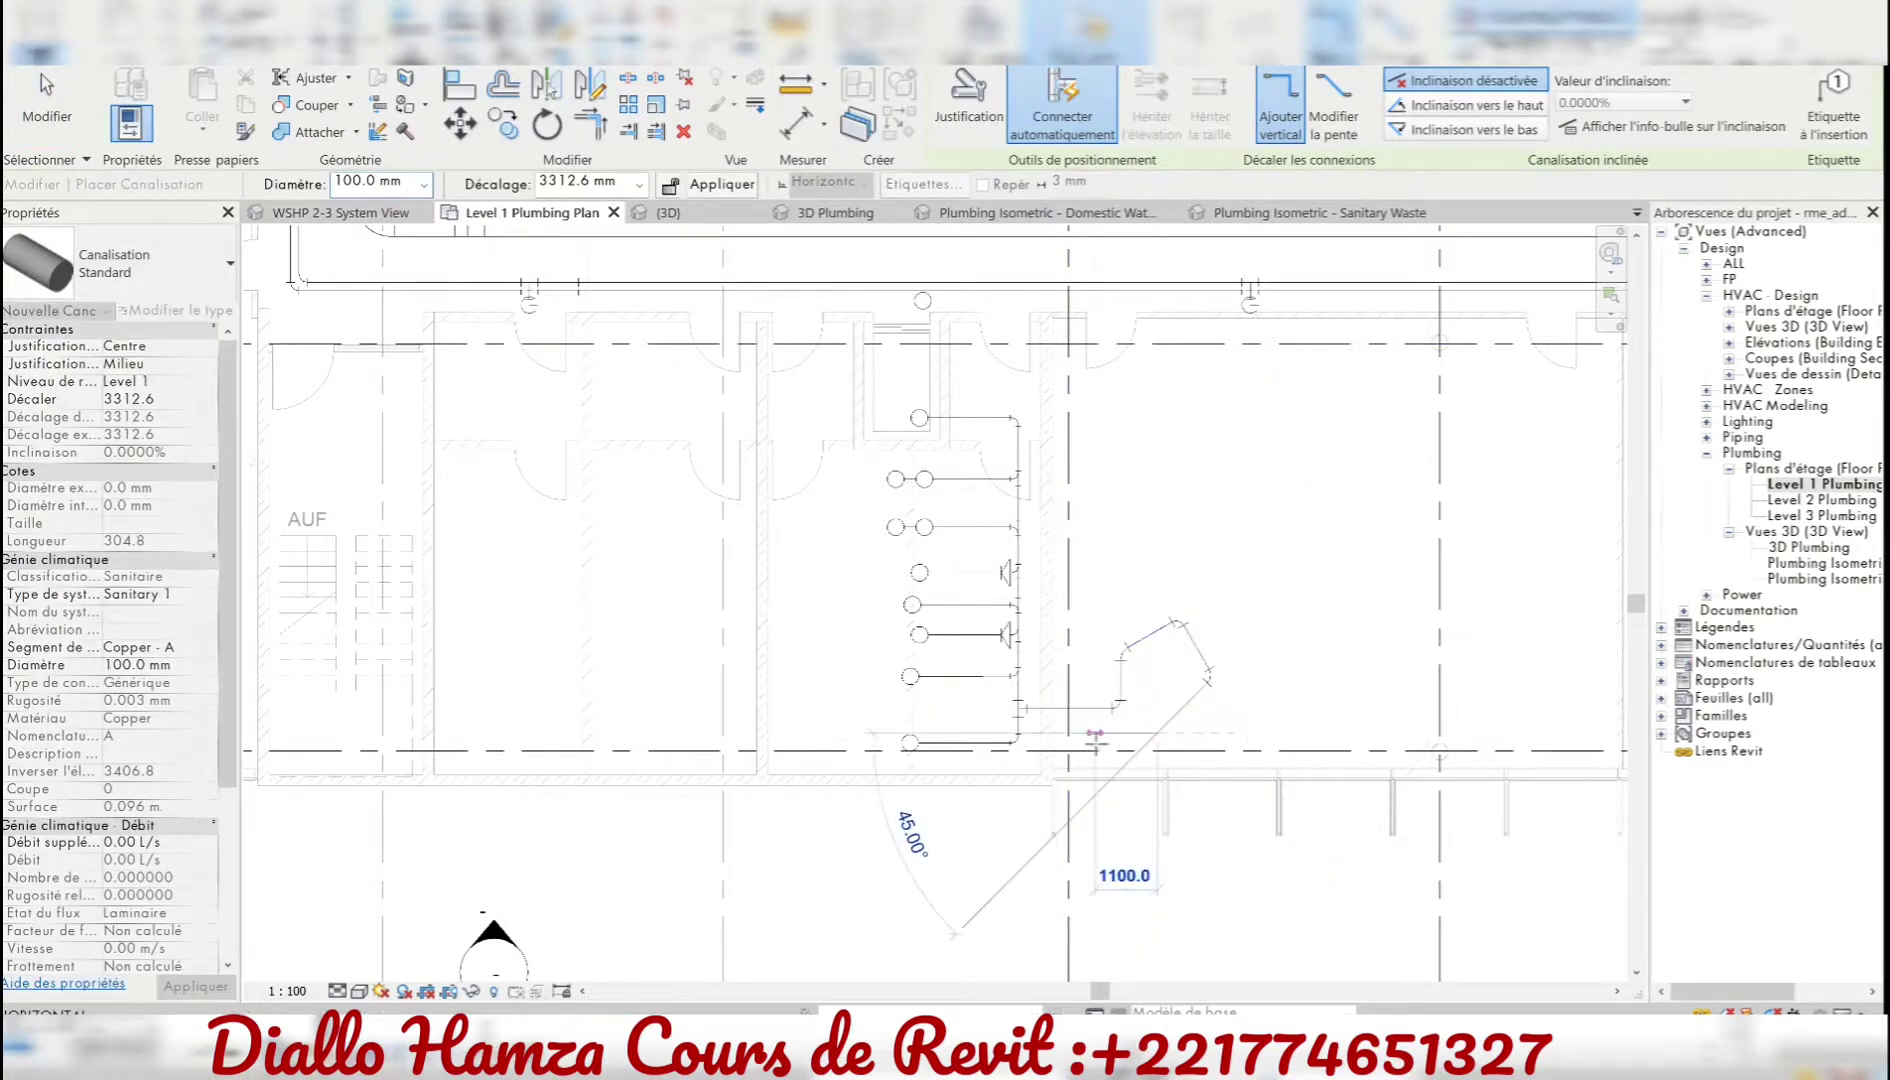
{"action": "key", "text": "Escape"}
{"action": "scroll", "coordinate": [1118, 748], "scroll_direction": "up", "scroll_amount": 3}
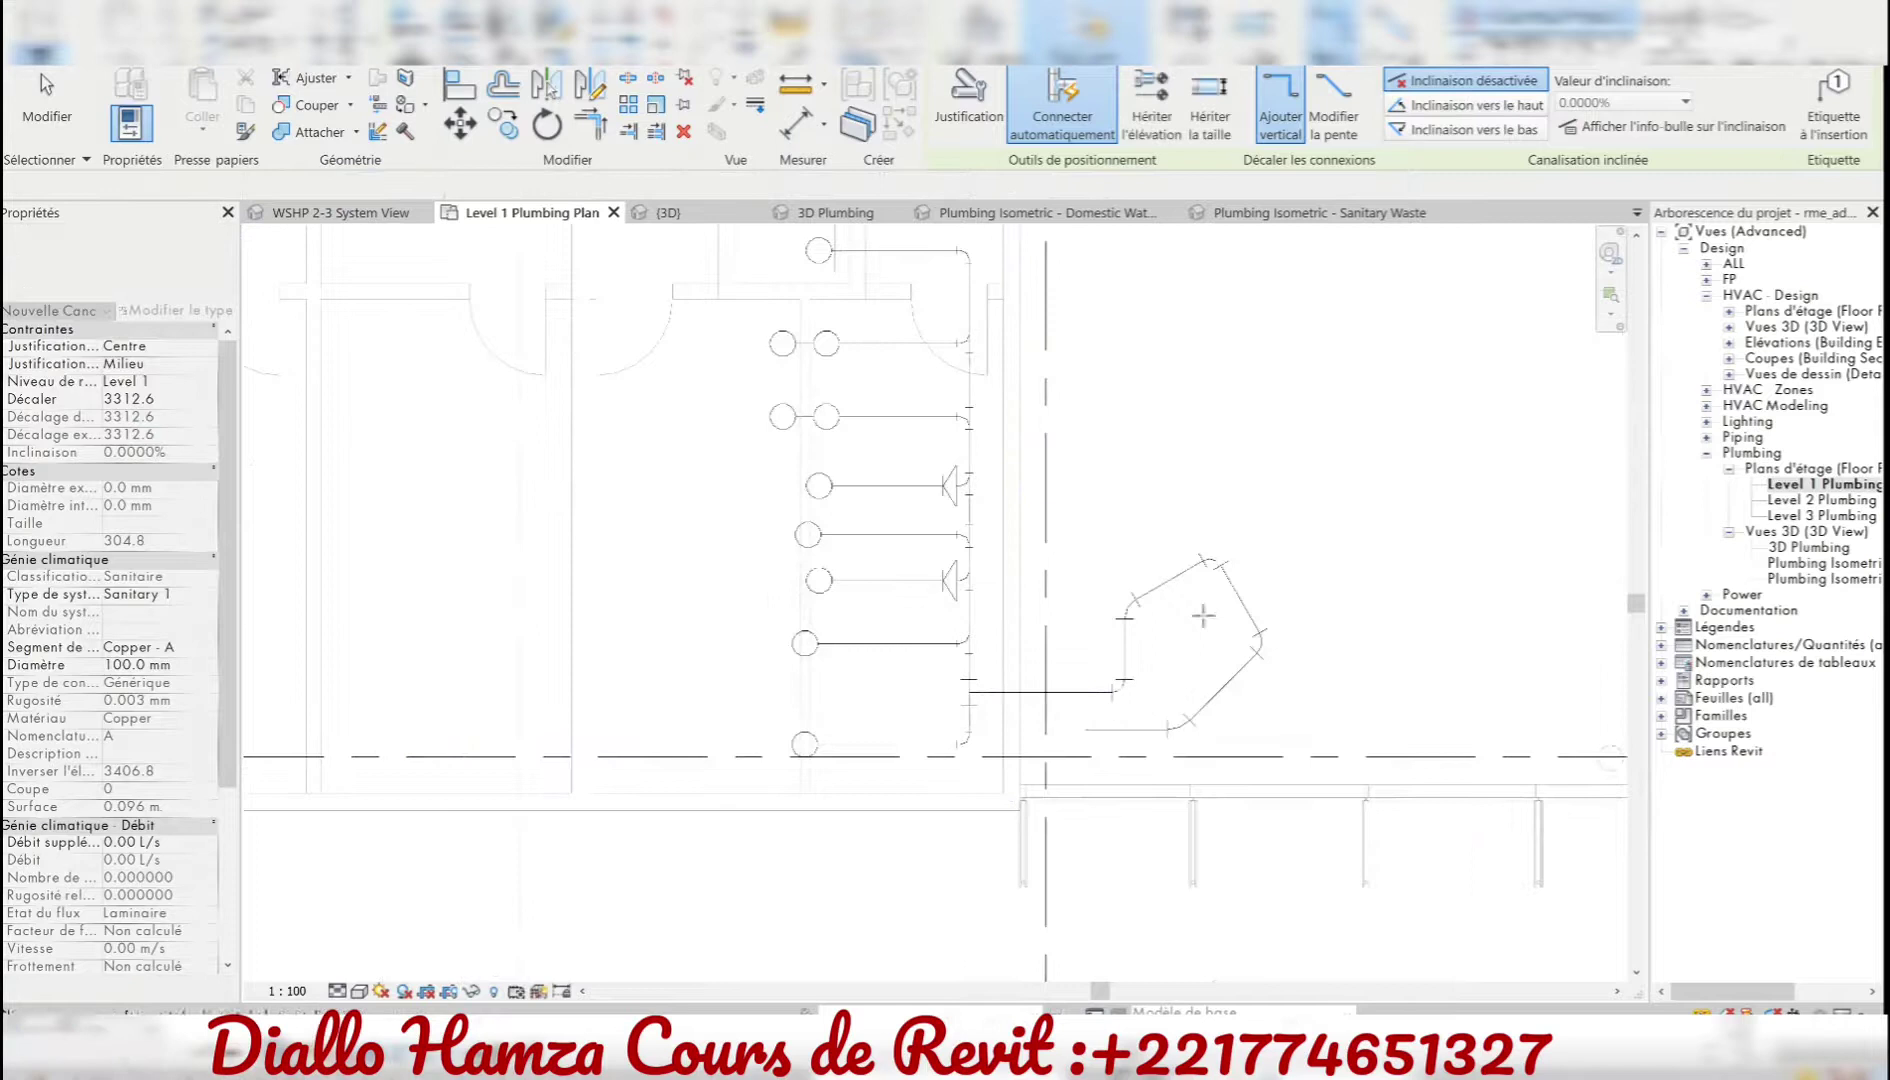
- Show the plumbing 3D views in Shaded style at Fine detail, then select the new pipe
{"action": "double_click", "coordinate": [1822, 578]}
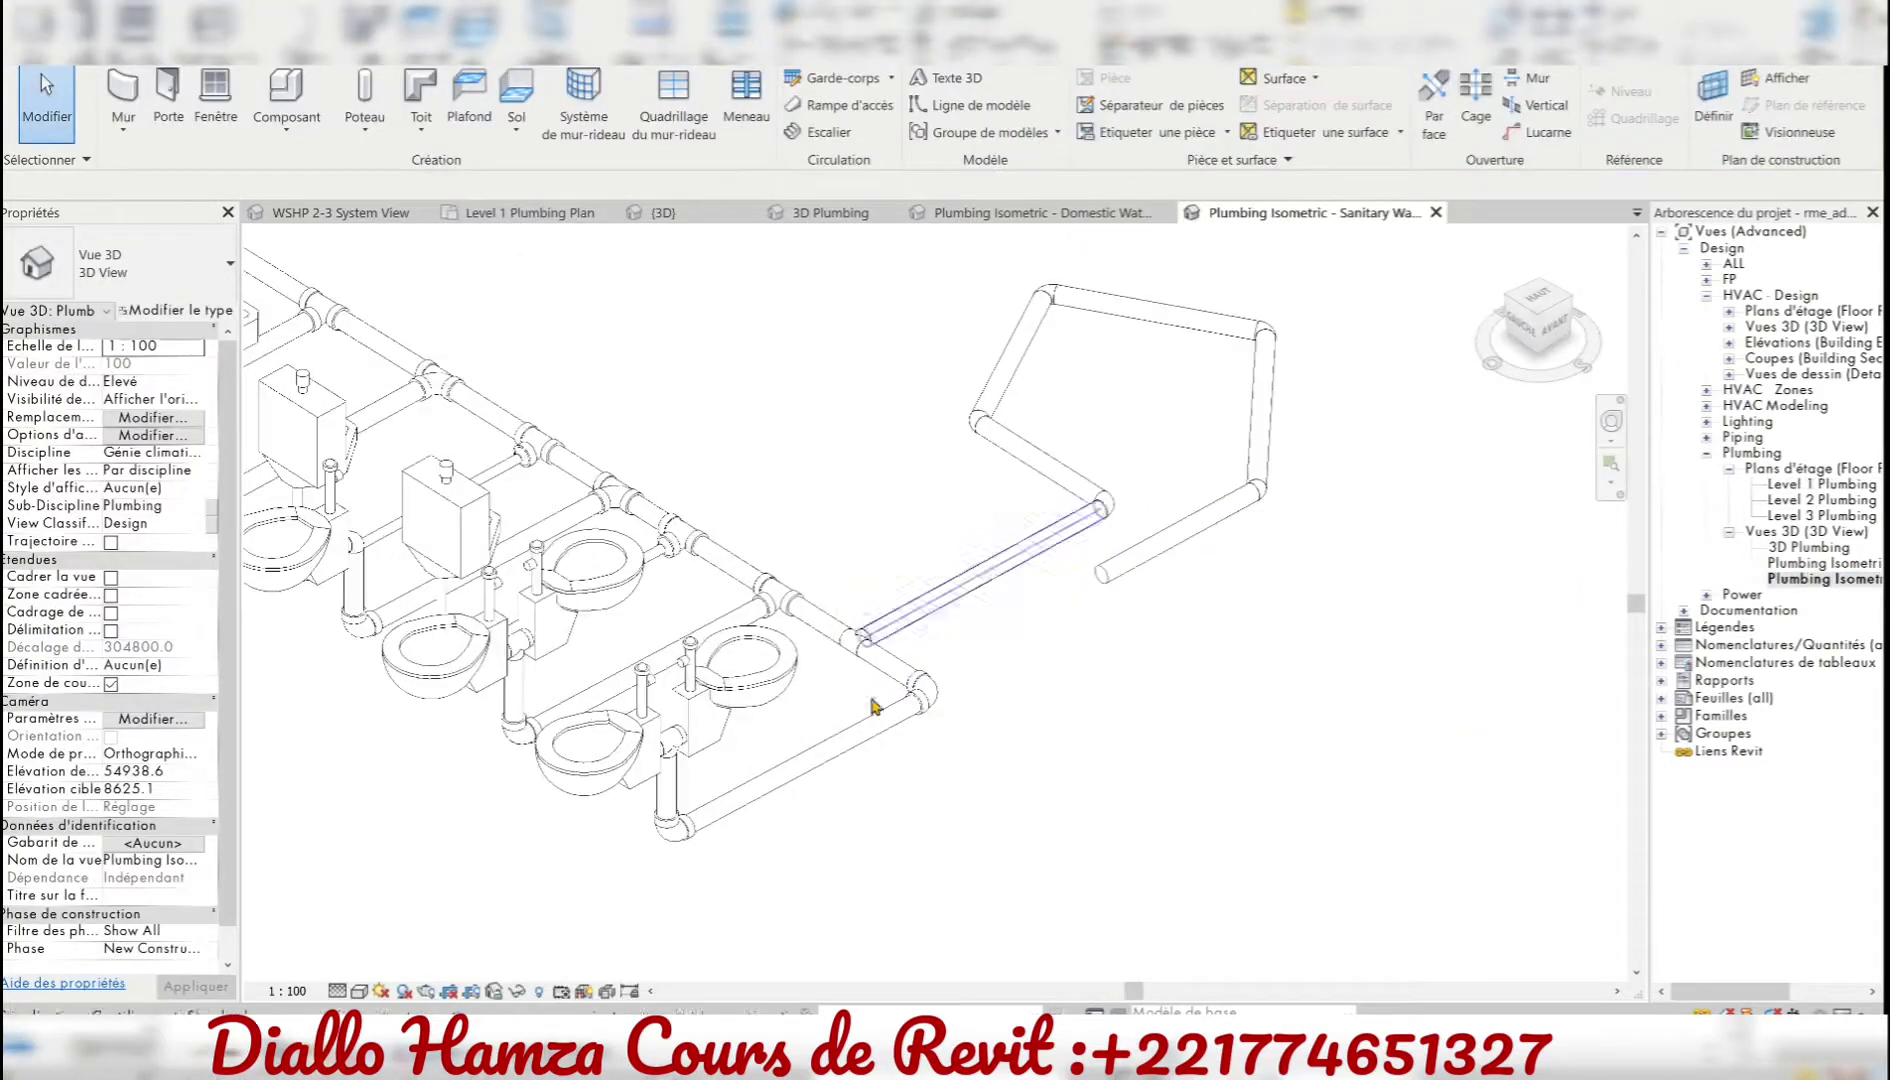
{"action": "left_click", "coordinate": [405, 981]}
{"action": "left_click", "coordinate": [403, 966]}
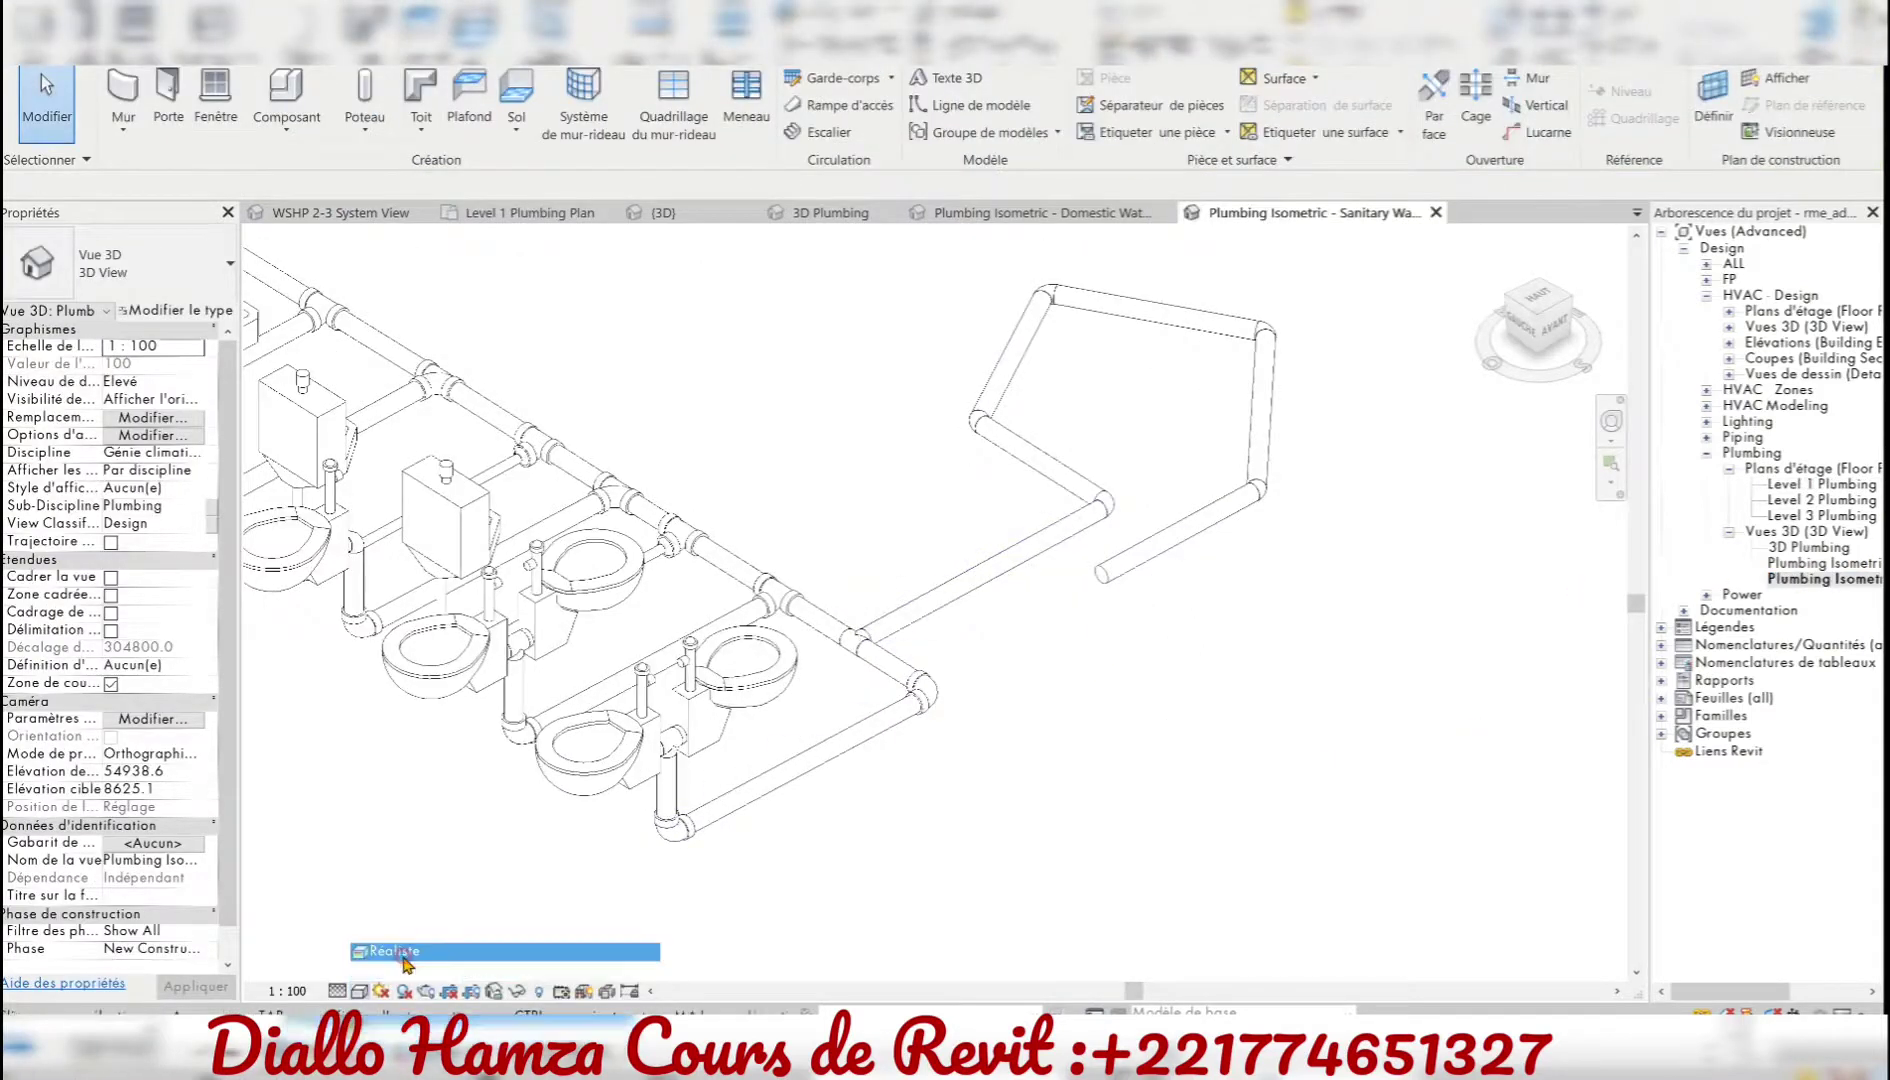
{"action": "double_click", "coordinate": [1811, 549]}
{"action": "left_click", "coordinate": [337, 990]}
{"action": "scroll", "coordinate": [1018, 551], "scroll_direction": "up", "scroll_amount": 3}
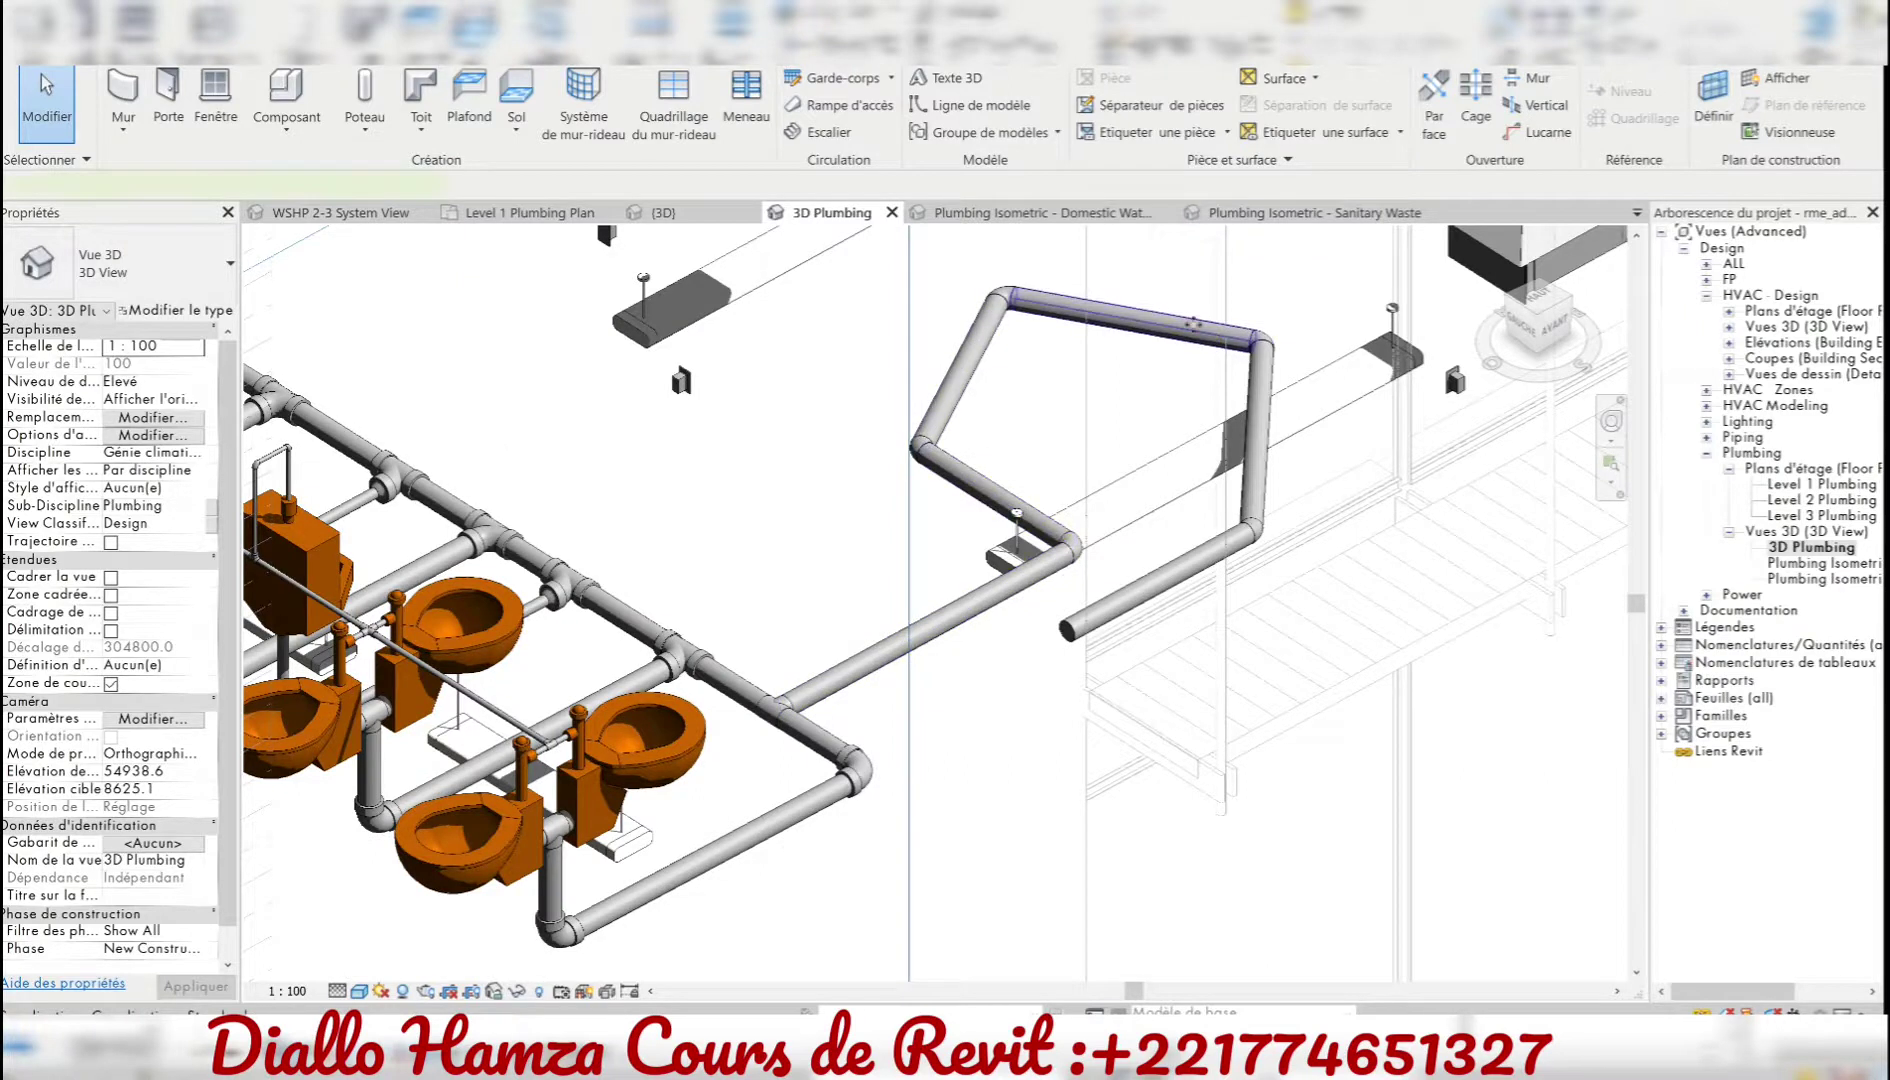
{"action": "left_click", "coordinate": [1193, 323]}
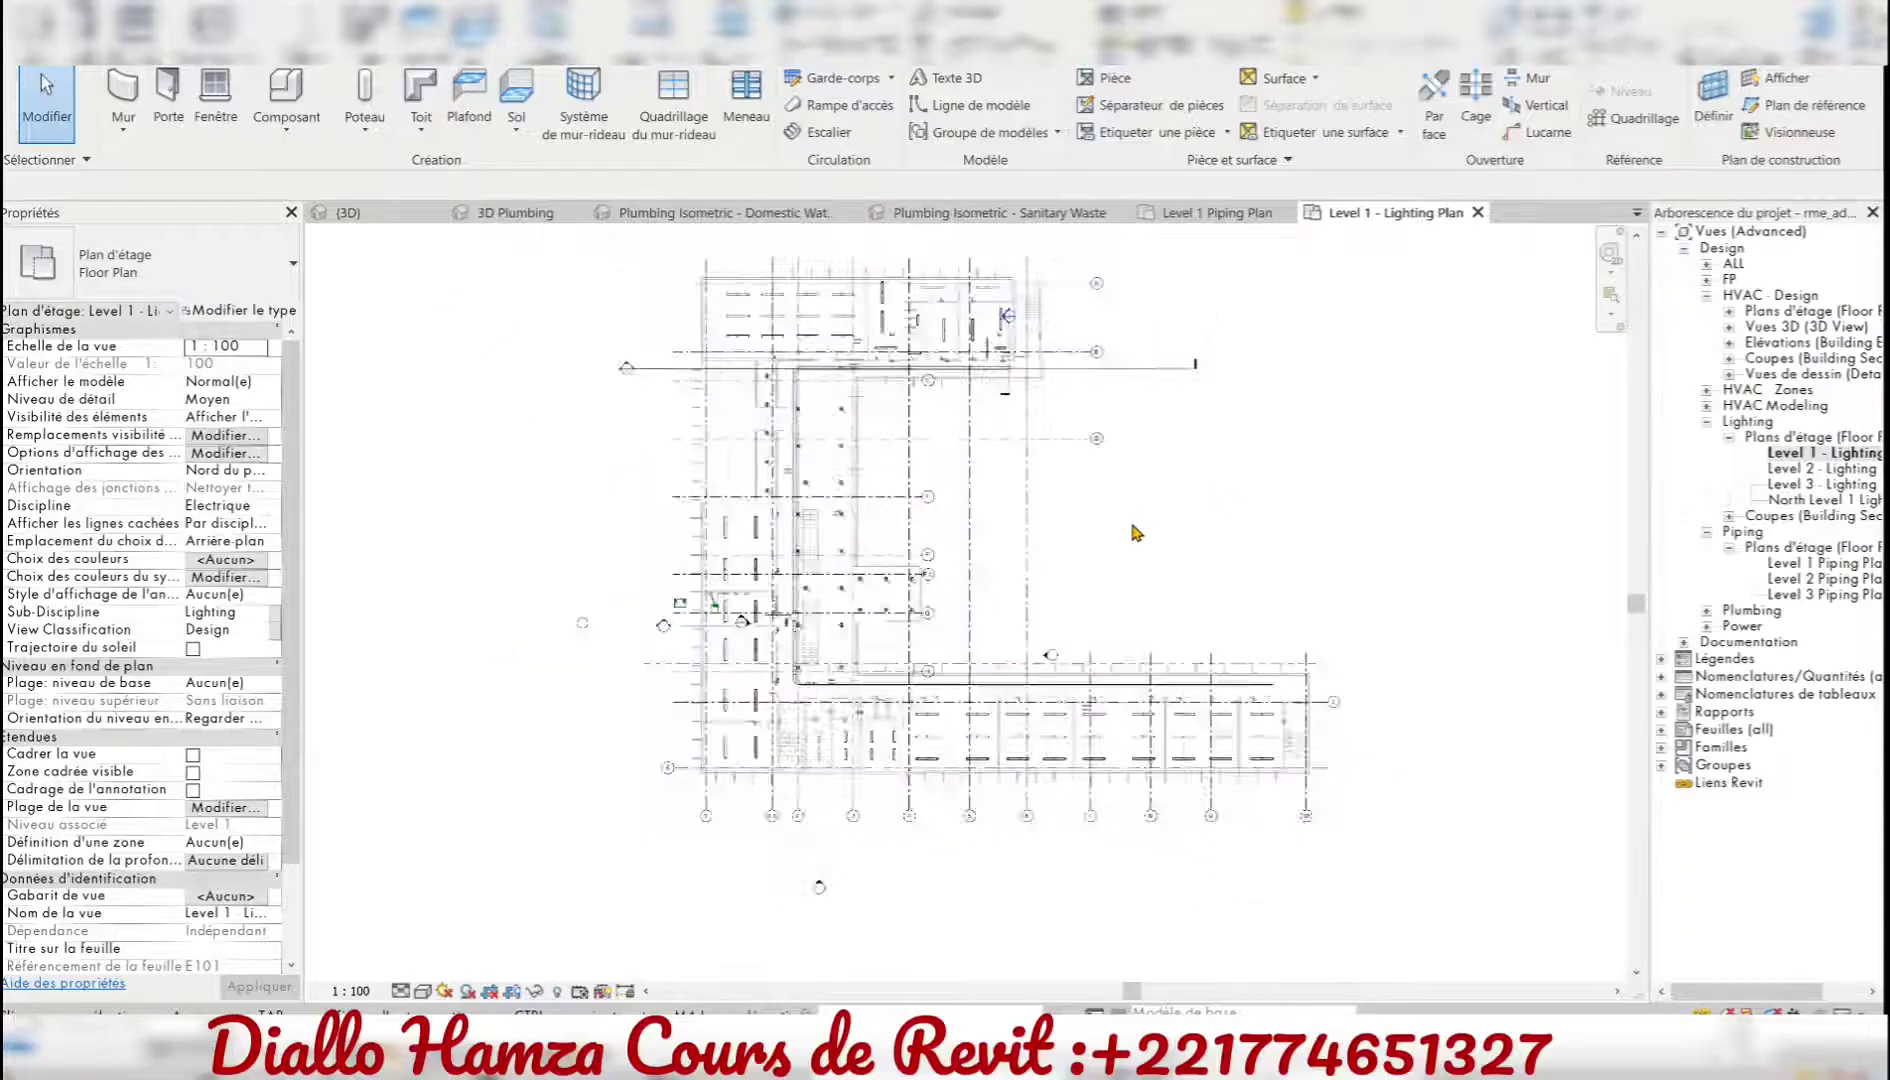
{"action": "scroll", "coordinate": [1148, 482], "scroll_direction": "up", "scroll_amount": 3}
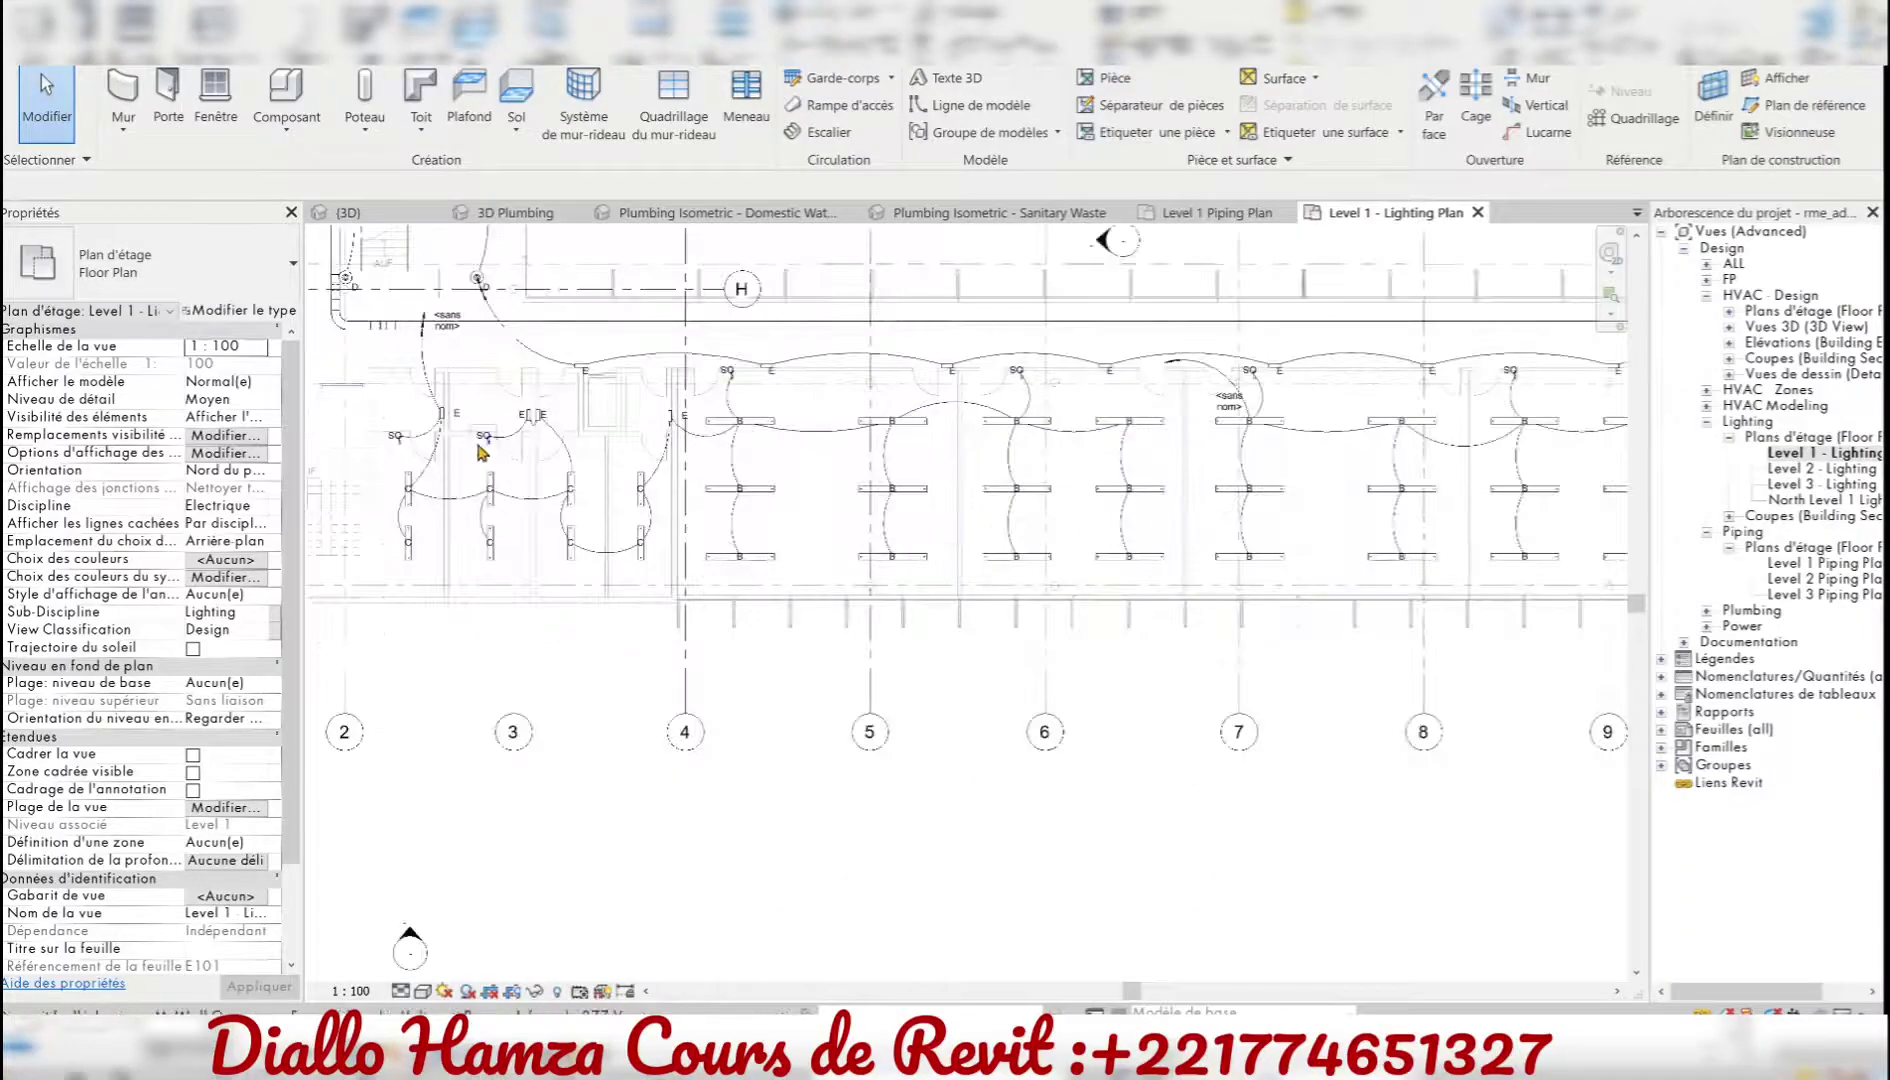
{"action": "middle_click_drag", "start_coordinate": [896, 414], "coordinate": [1375, 753]}
{"action": "left_click", "coordinate": [570, 433]}
{"action": "scroll", "coordinate": [570, 433], "scroll_direction": "up", "scroll_amount": 2}
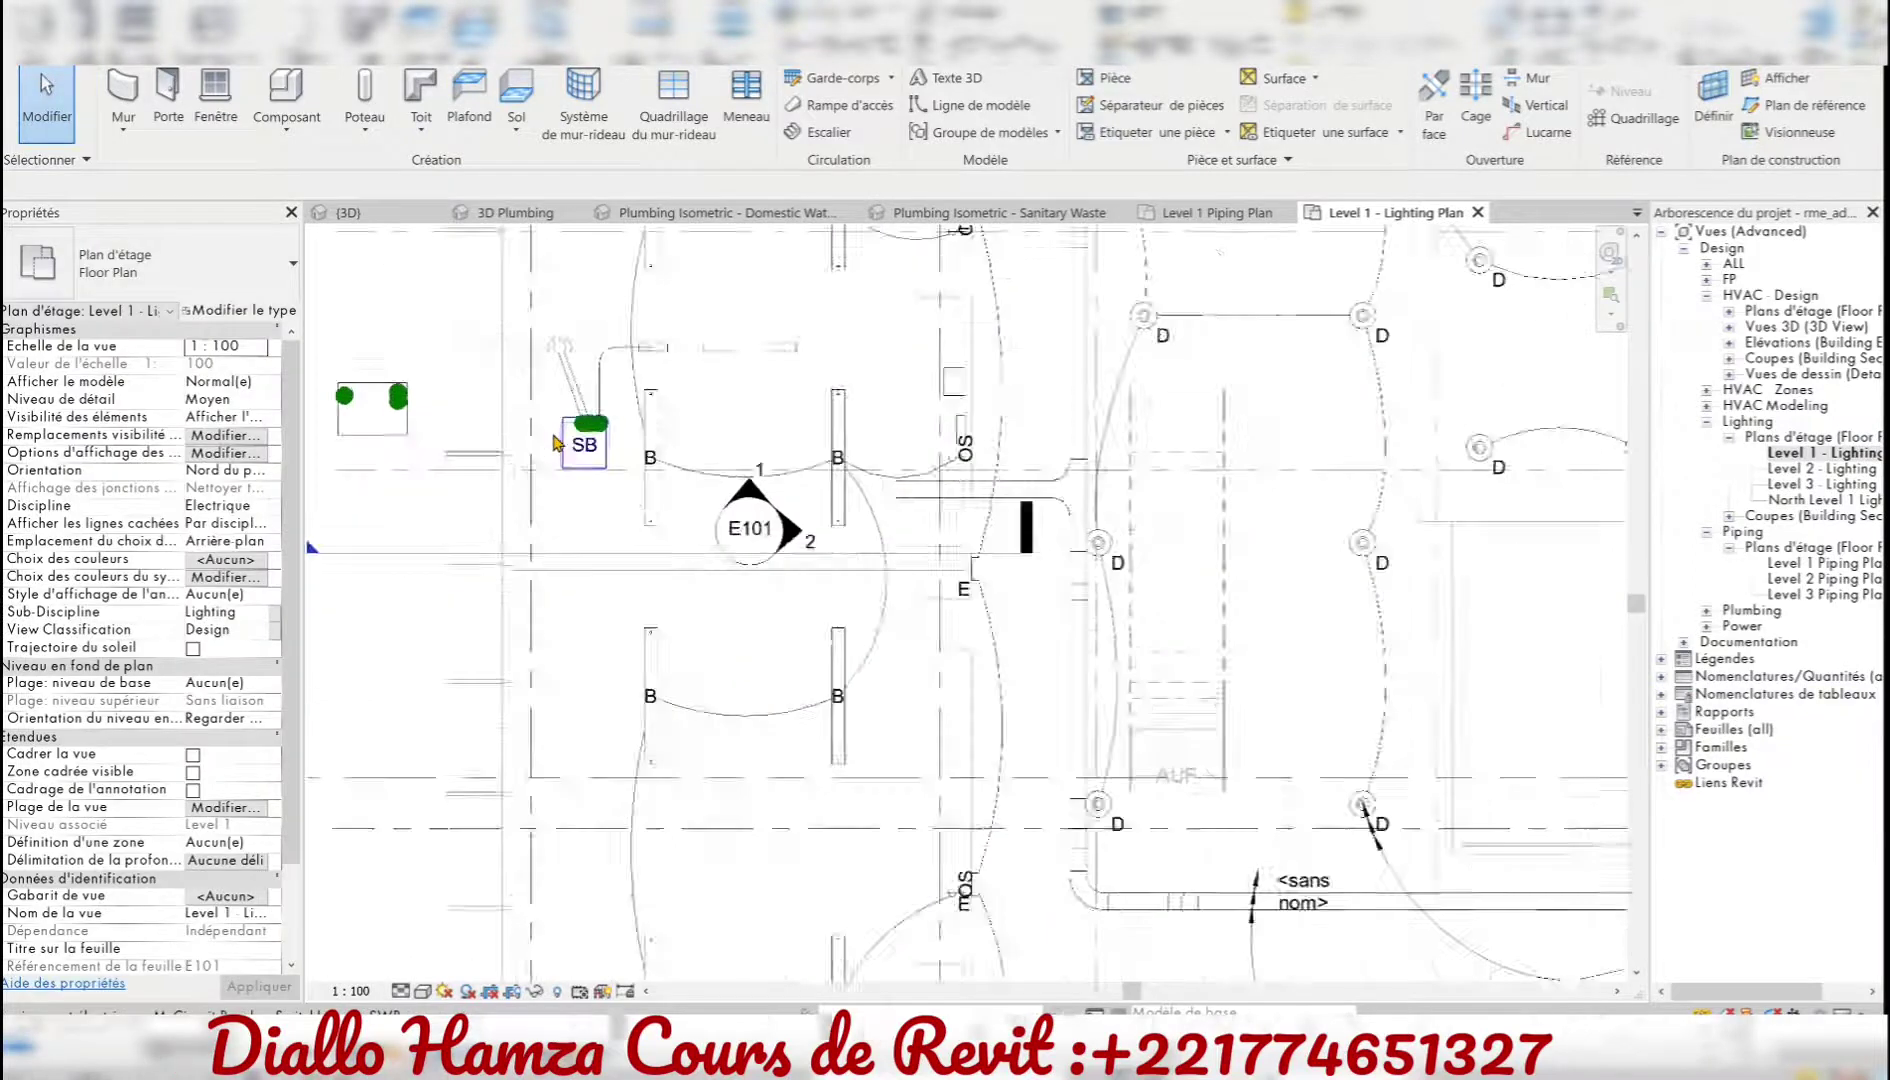
{"action": "scroll", "coordinate": [570, 435], "scroll_direction": "up", "scroll_amount": 2}
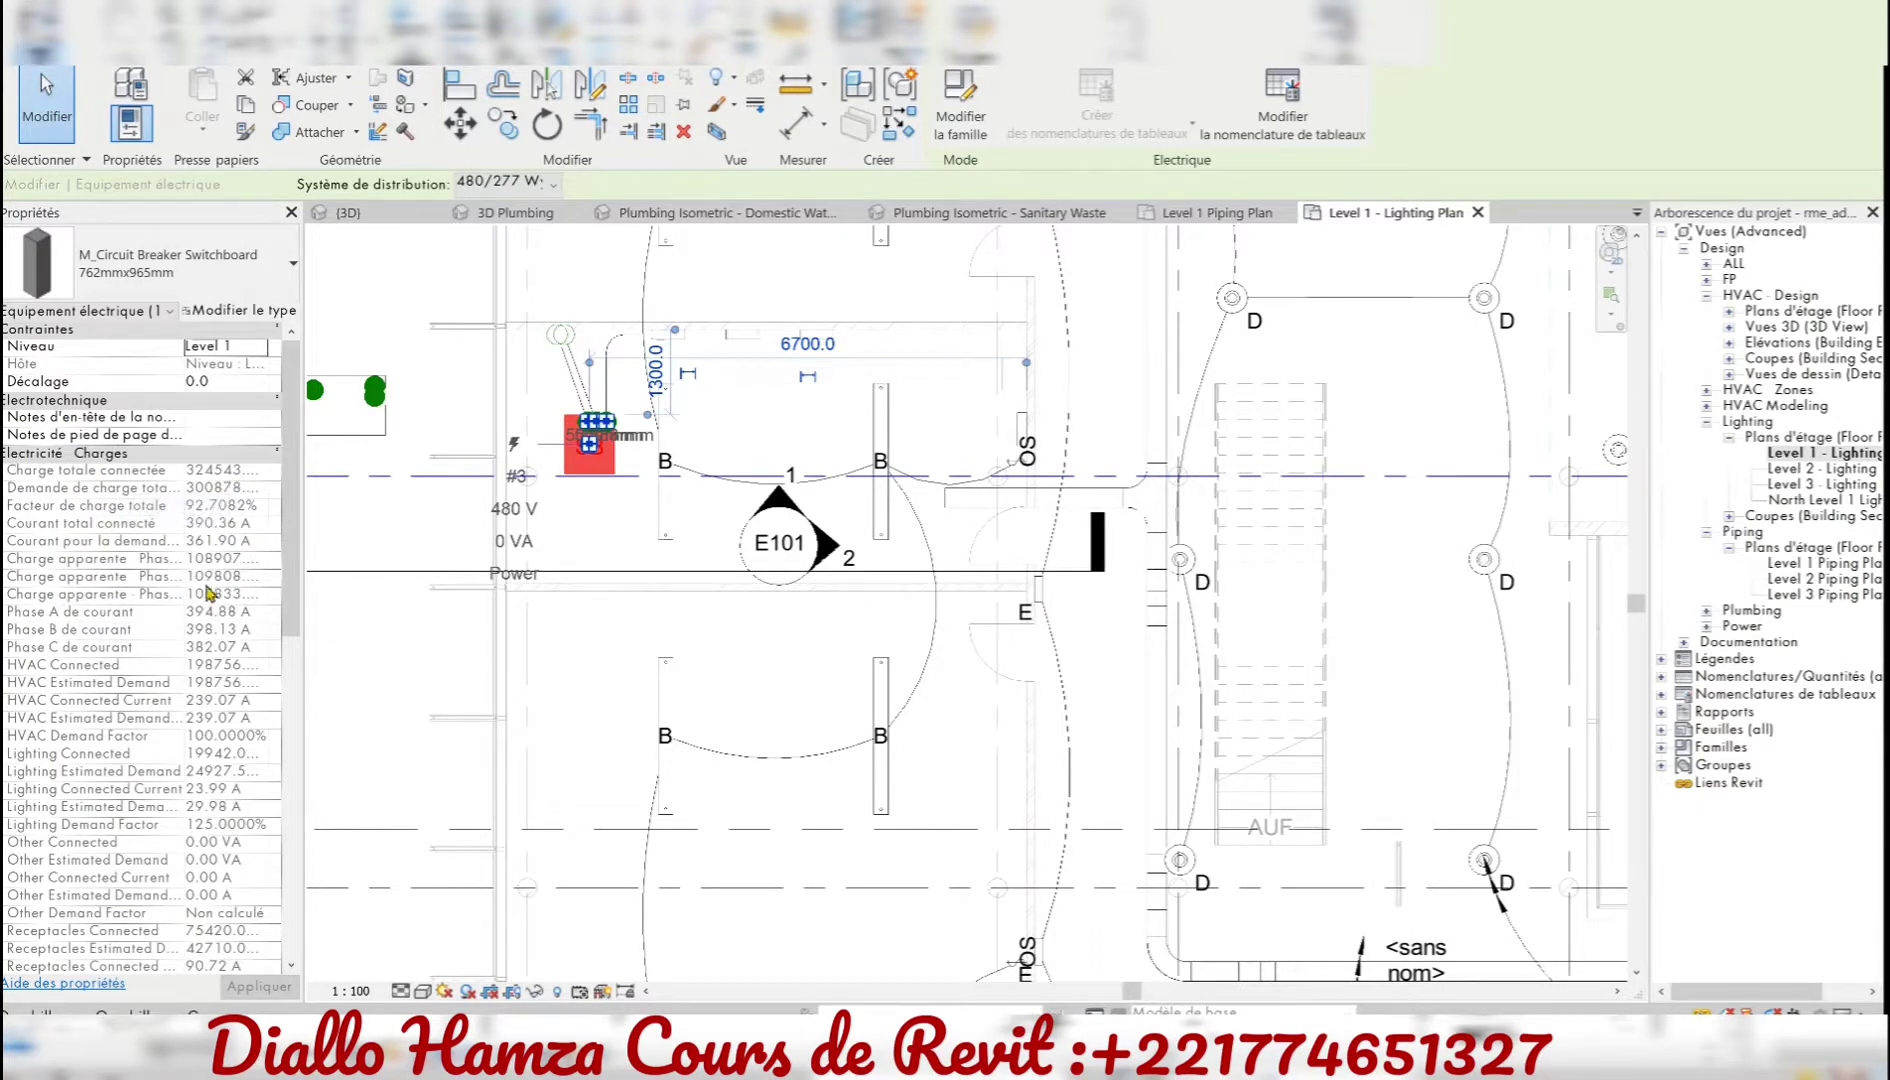
{"action": "left_click", "coordinate": [1283, 95]}
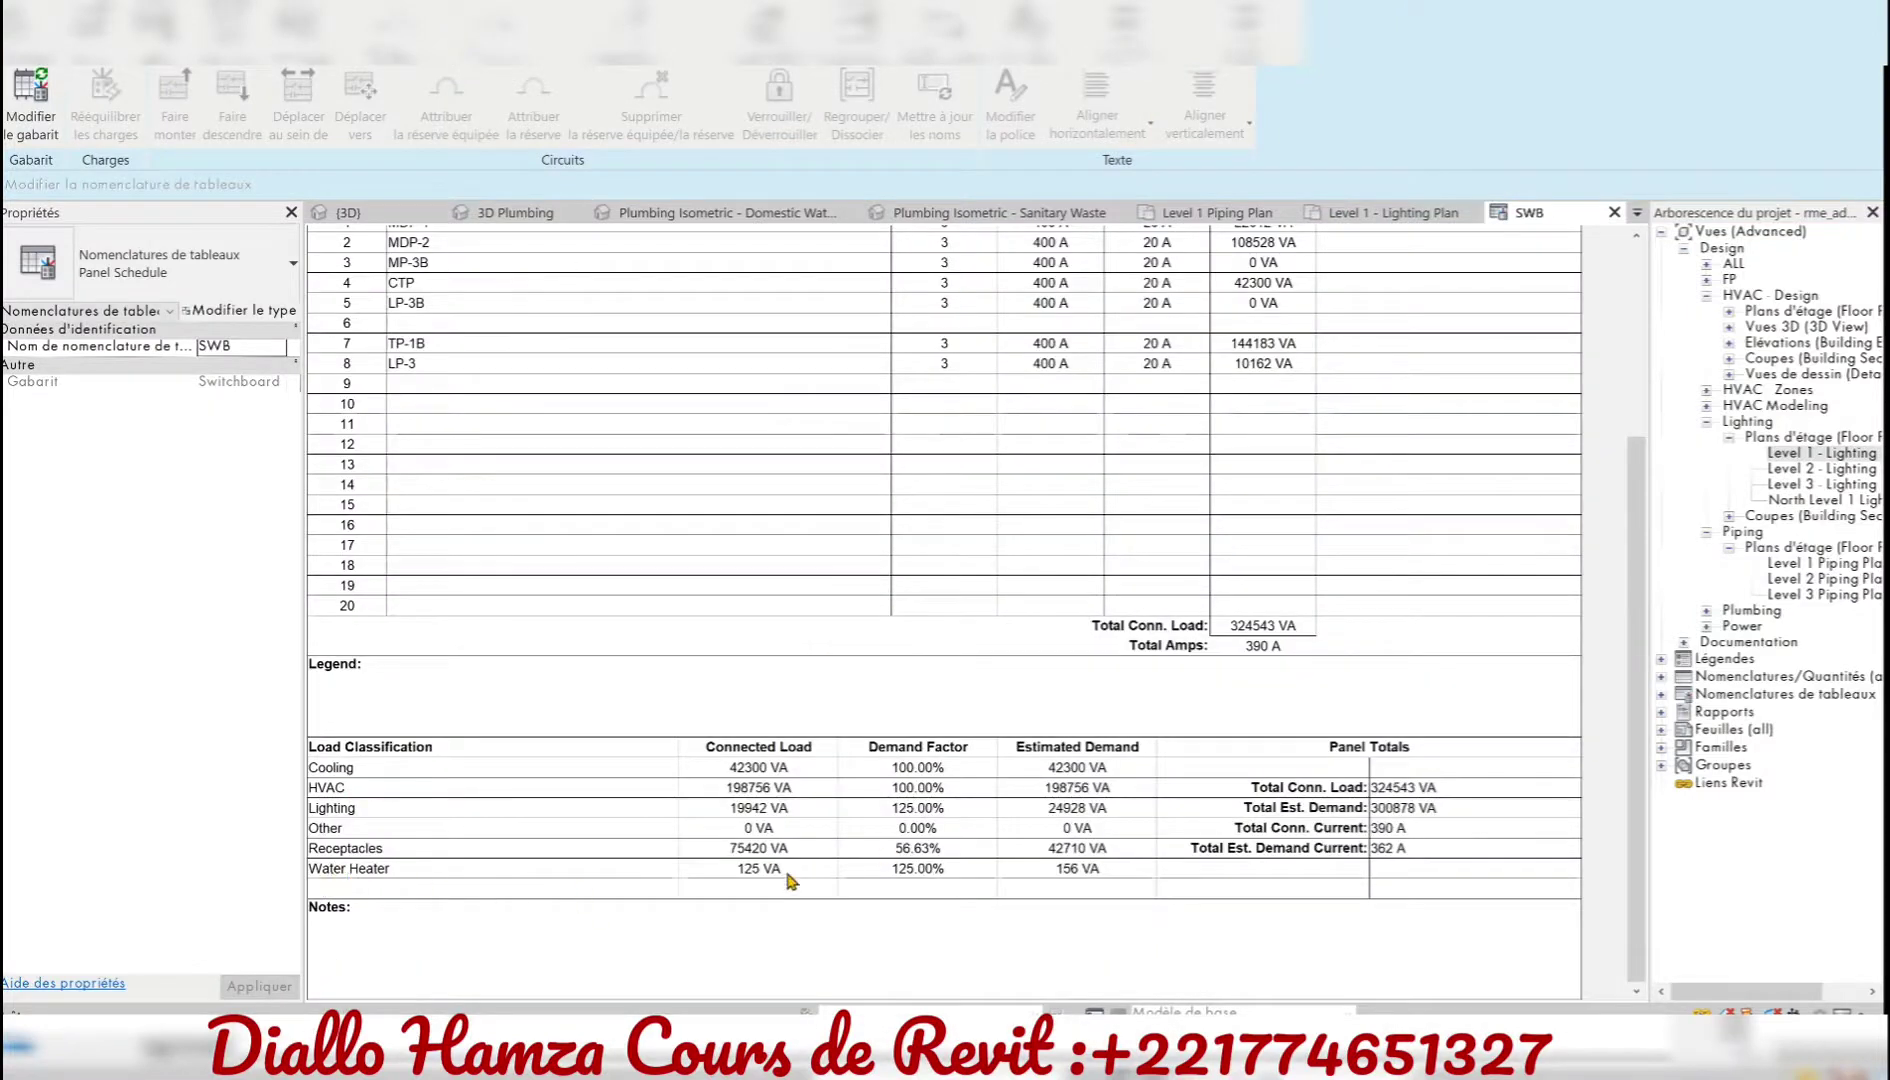
{"action": "left_click", "coordinate": [1614, 212]}
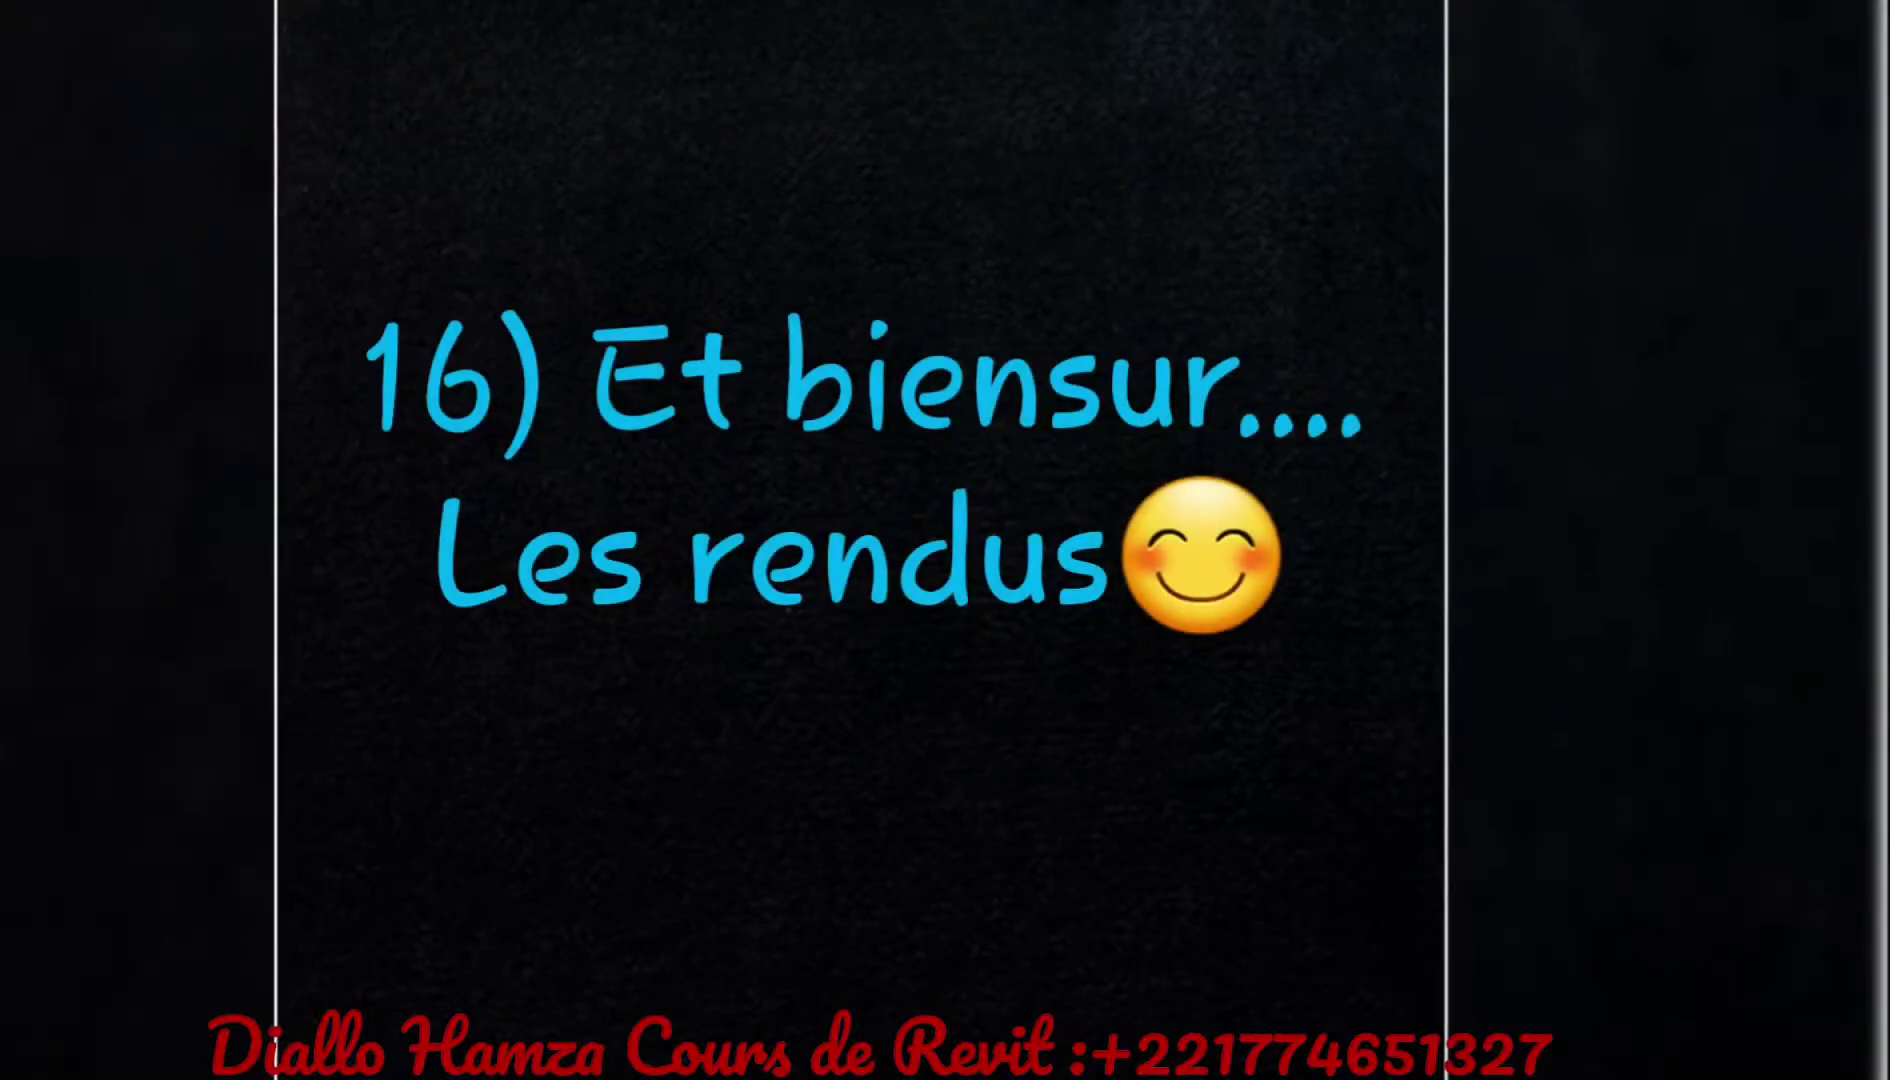